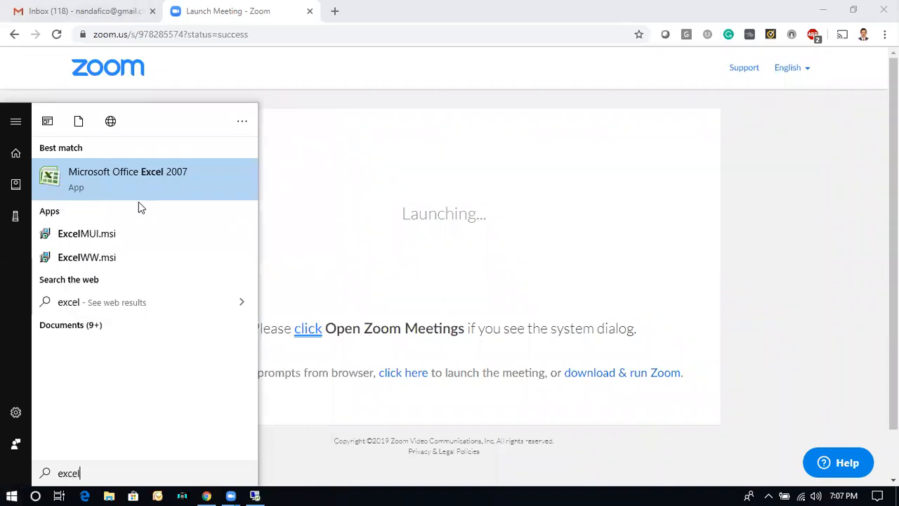
Open Microsoft Office Excel 2007 in a maximized window and close the document recovery pane, keeping the recovered files for later viewing.
click(109, 183)
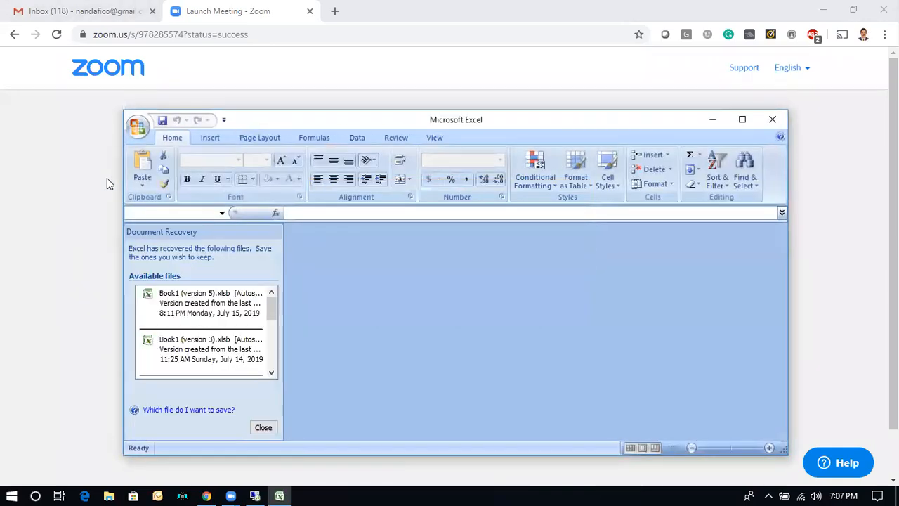
click(741, 119)
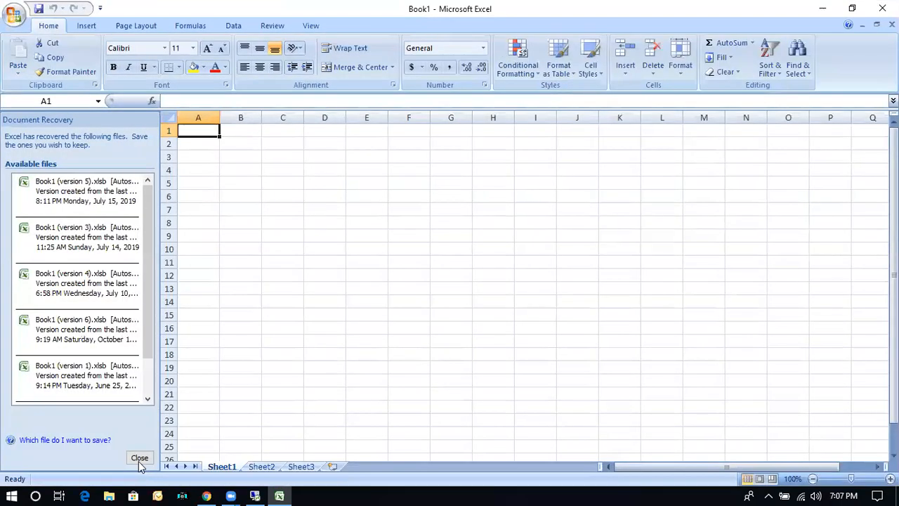
click(139, 459)
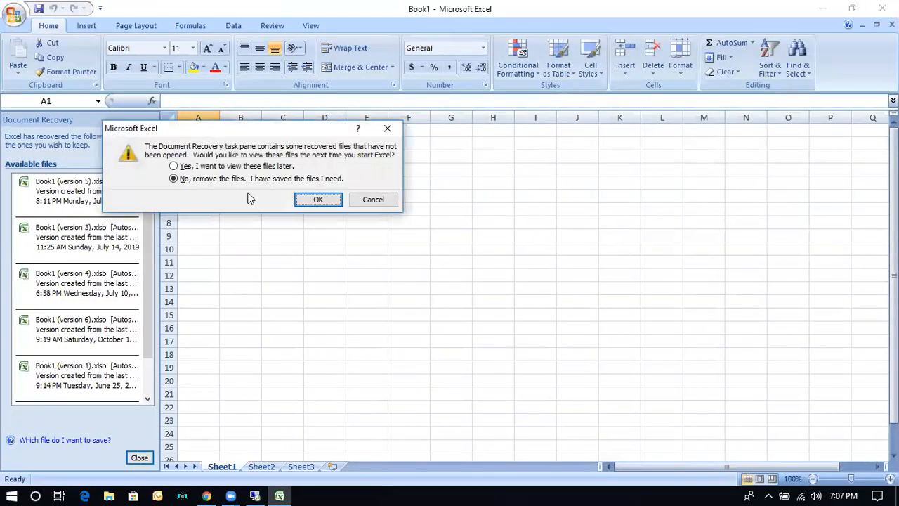
click(318, 199)
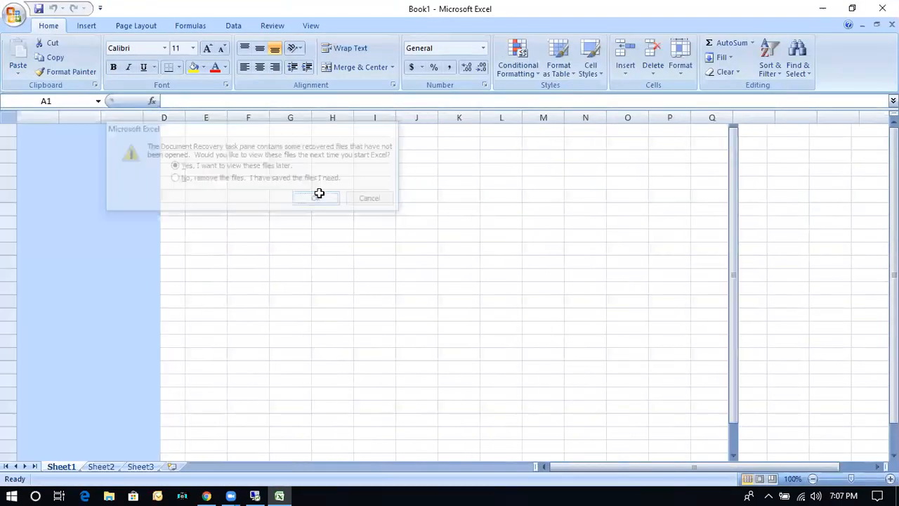
Enter the text "Group Company /" in cell H3.
click(326, 159)
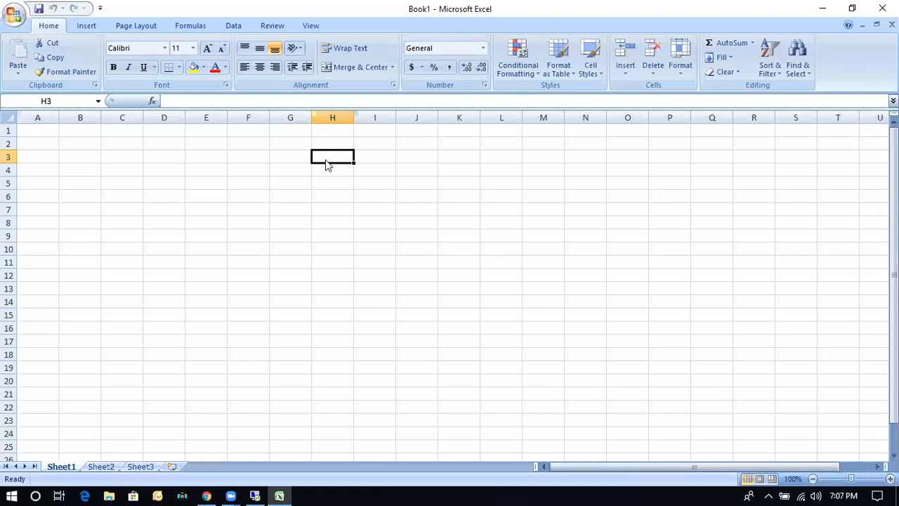
text(Group Compa)
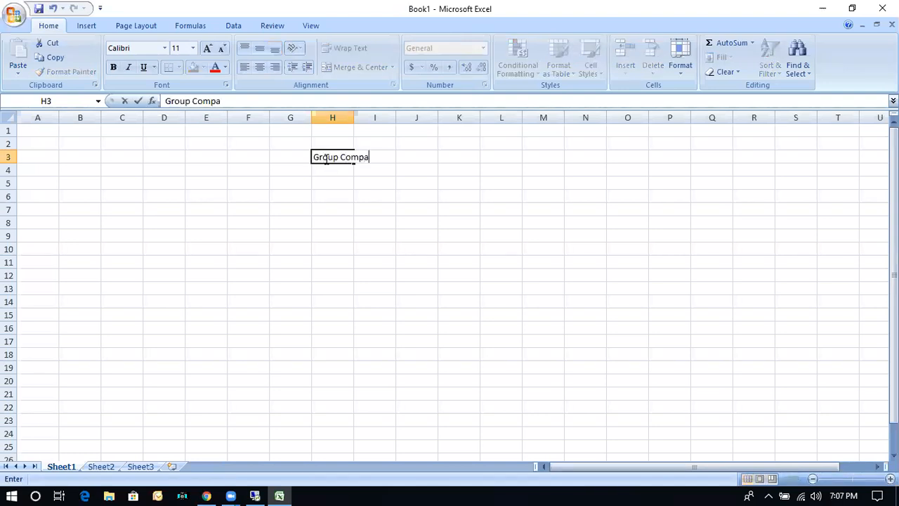
text(ny /)
key(Left)
text(c)
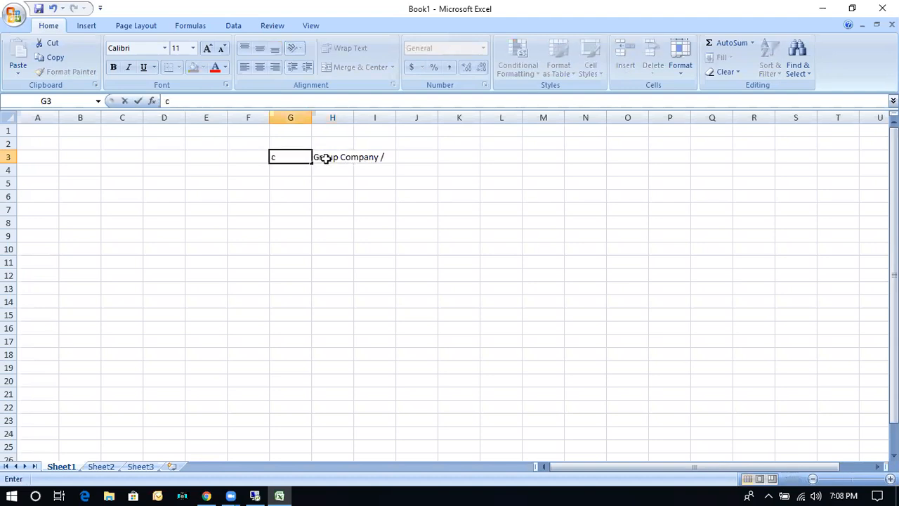
text(\)
key(BackSpace)
key(BackSpace)
drag(325, 158, 11, 263)
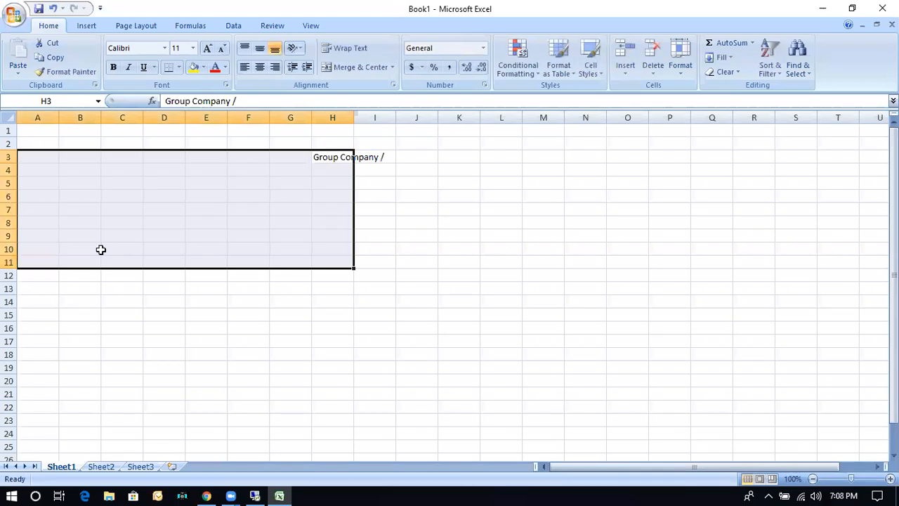
click(179, 198)
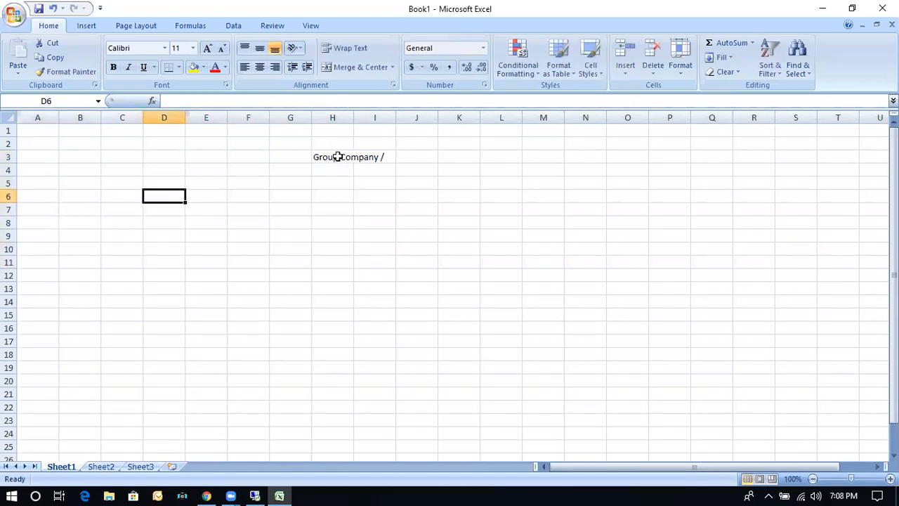
Complete the text in cell H3 so it reads "Group Company / Company".
click(304, 132)
click(325, 159)
click(272, 100)
text(Company)
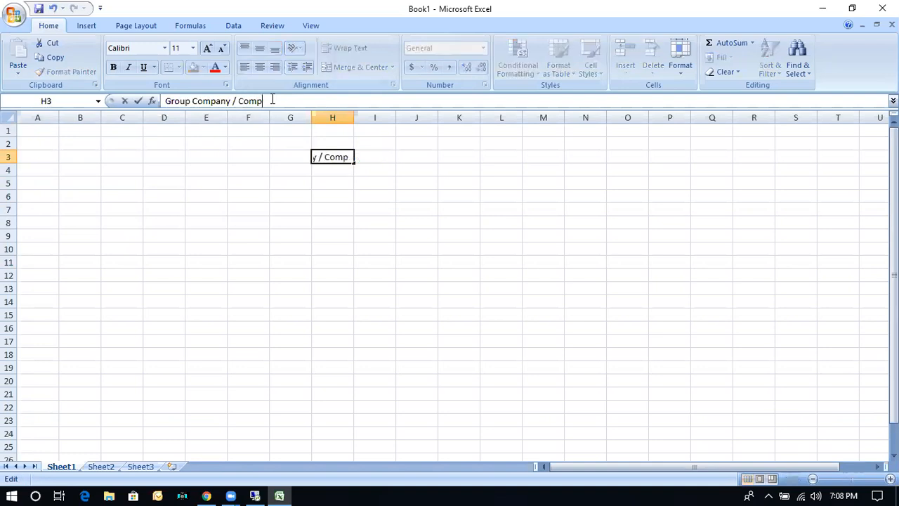
key(Return)
Enter the label "CoCode" in cell E6.
key(Return)
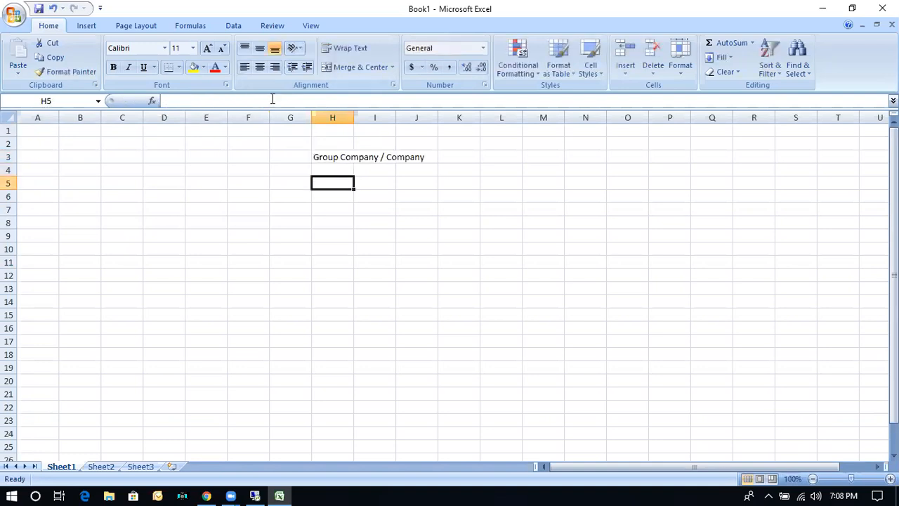
key(Return)
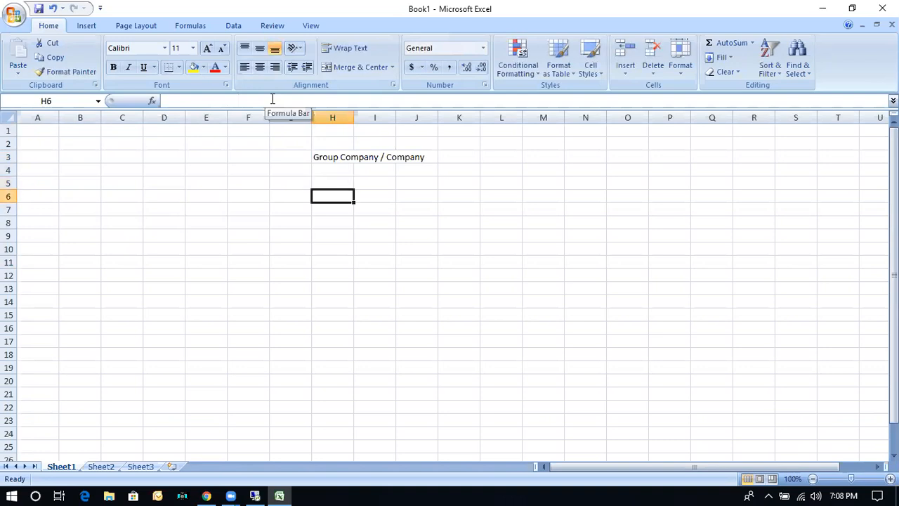
key(Left)
key(Left)
key(Left)
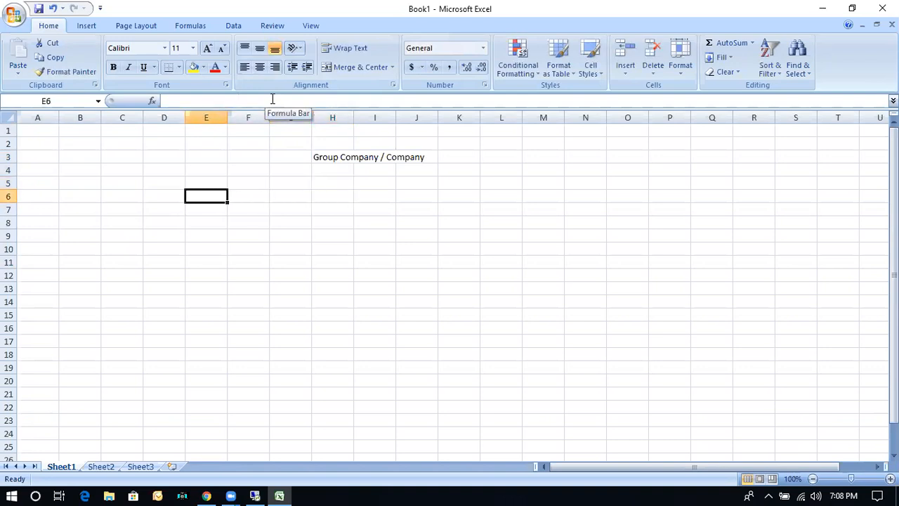
text(CoCode)
key(Right)
key(Right)
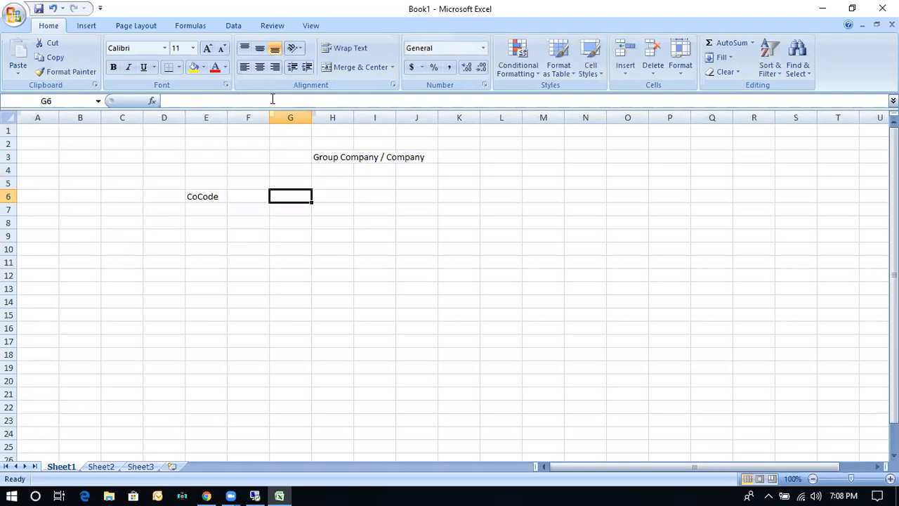
Enter "Co Code 2" in cell G6 and "Co Code 3" in cell I6.
text(Co Cd)
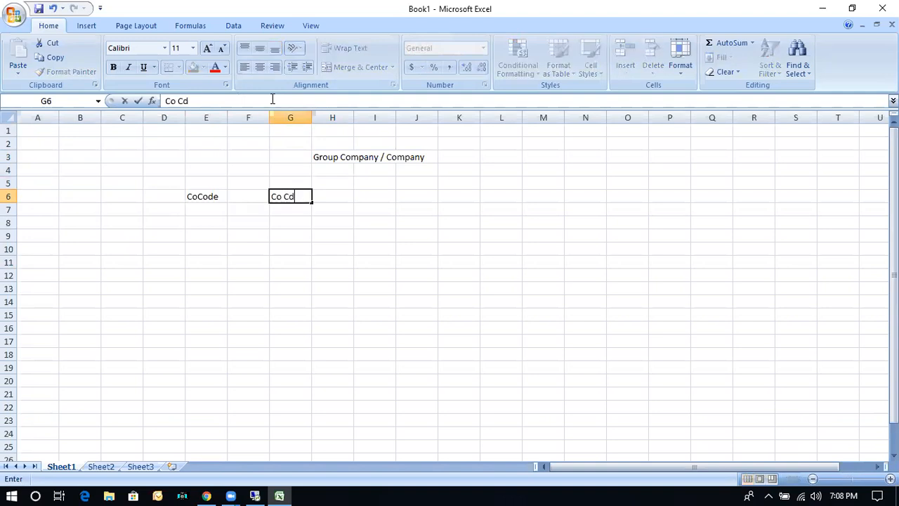
key(BackSpace)
text(ode 2)
key(Right)
key(Right)
text(Co )
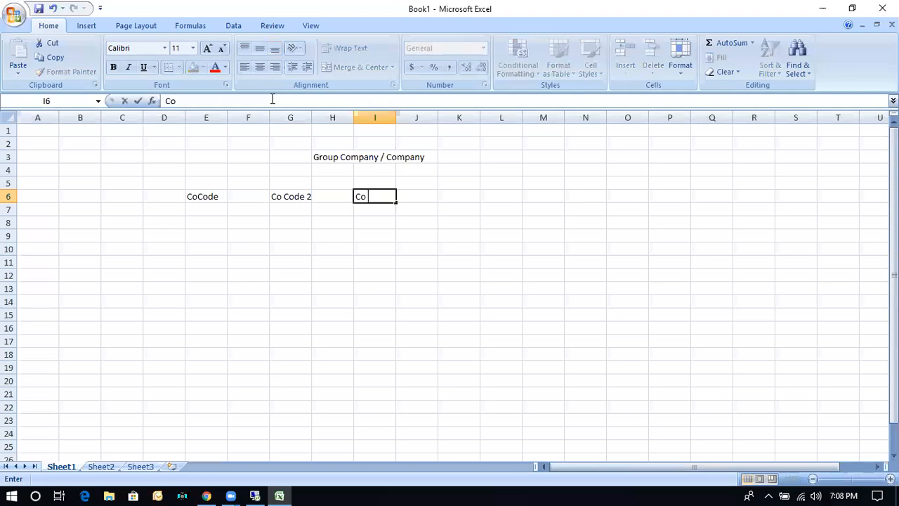
text(Code 3)
key(Right)
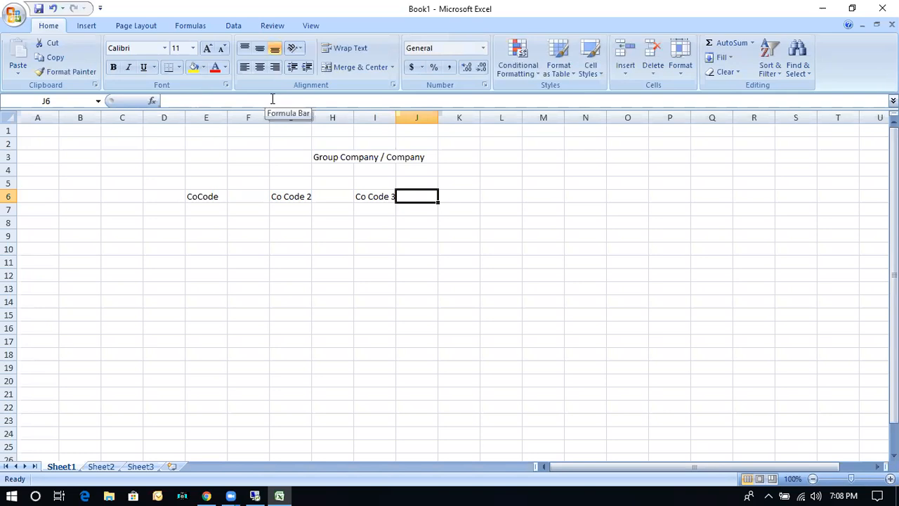
click(239, 279)
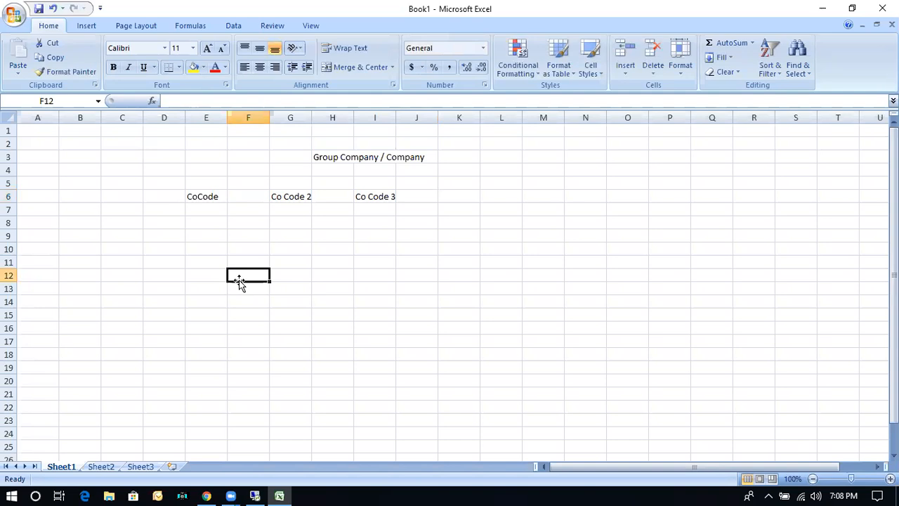
click(196, 196)
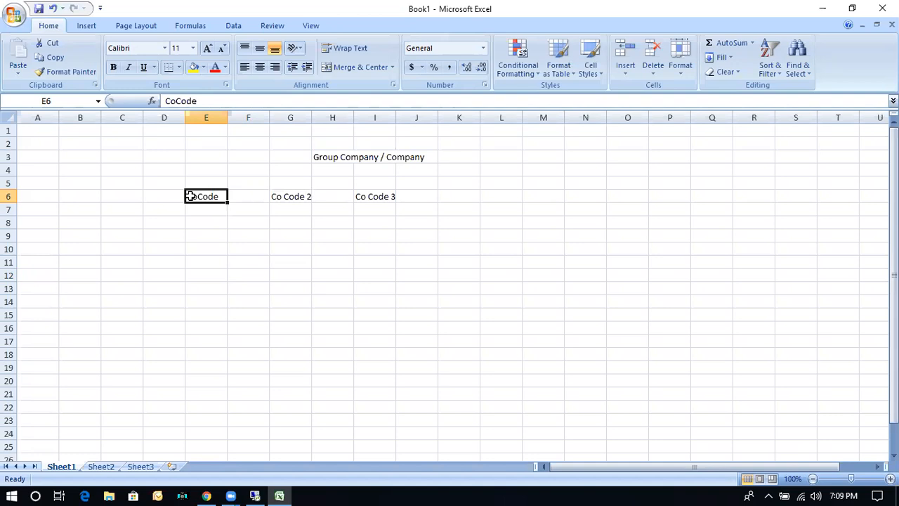
click(292, 195)
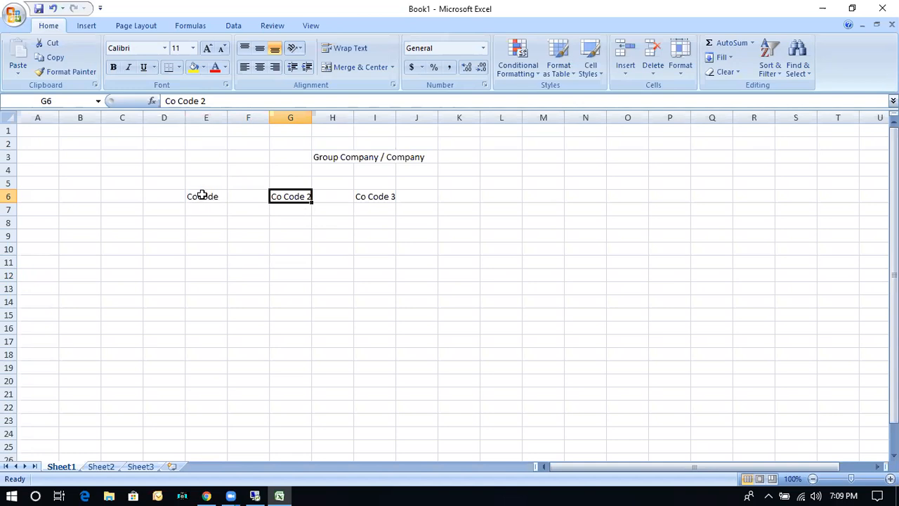
click(202, 196)
click(292, 194)
click(210, 197)
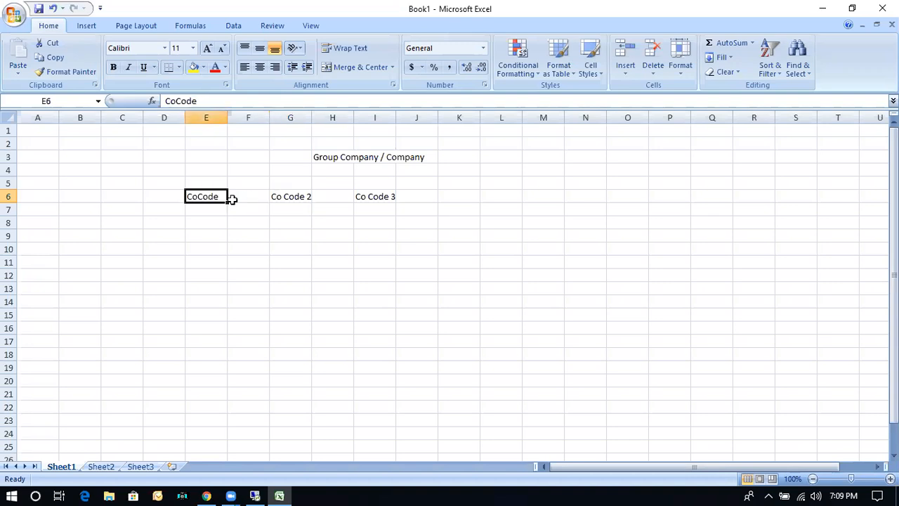
click(290, 196)
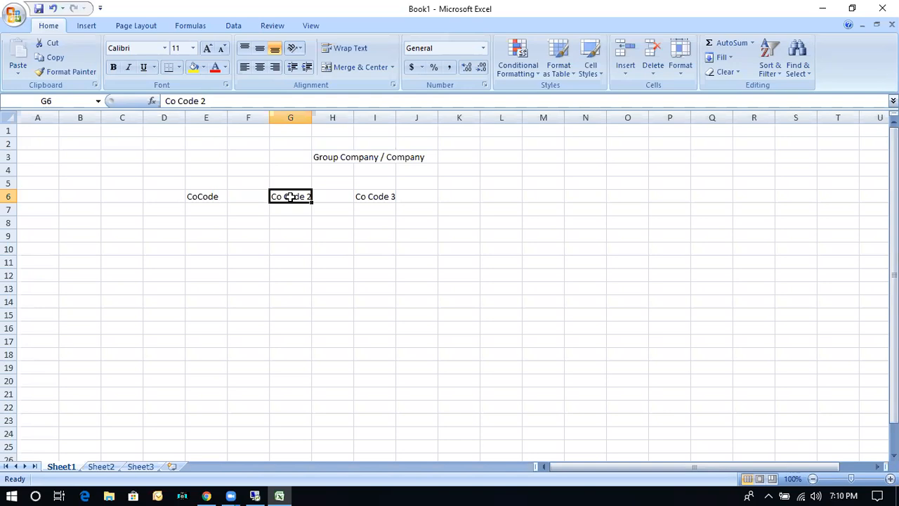
click(199, 199)
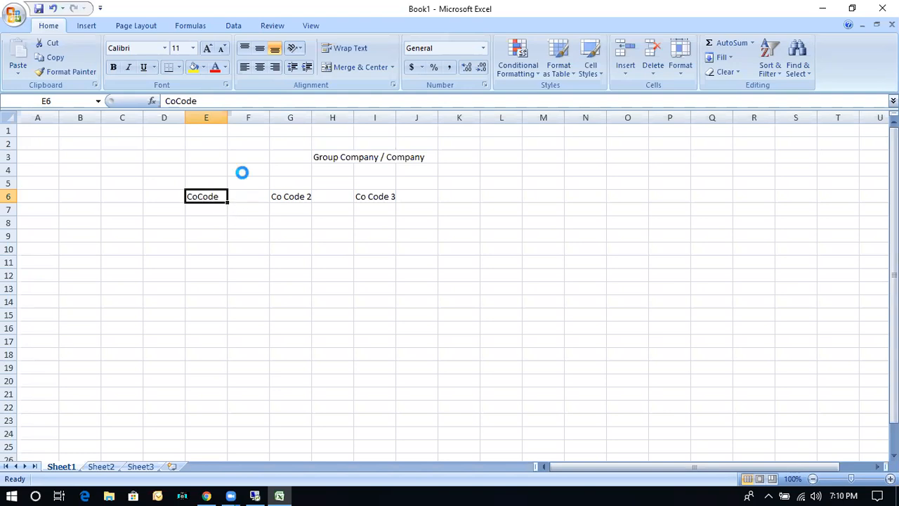
ctrl+scroll(241, 175, up, 3)
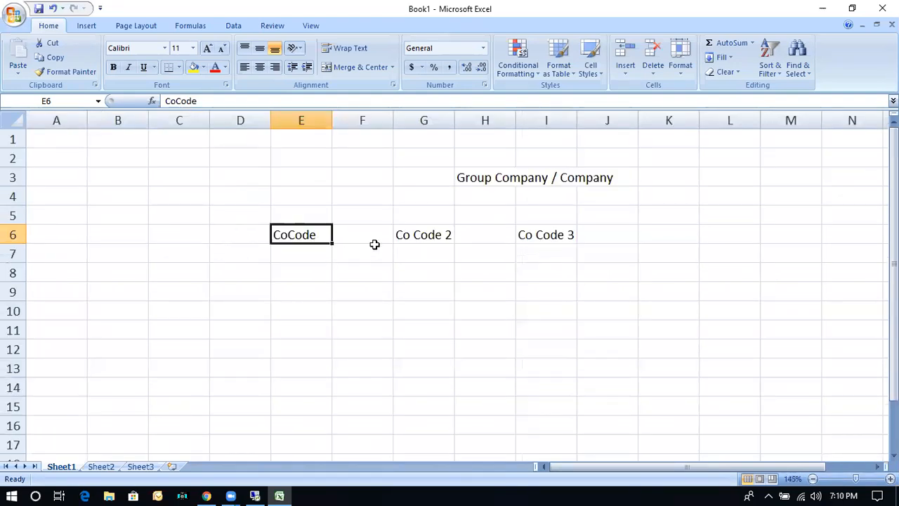
click(418, 236)
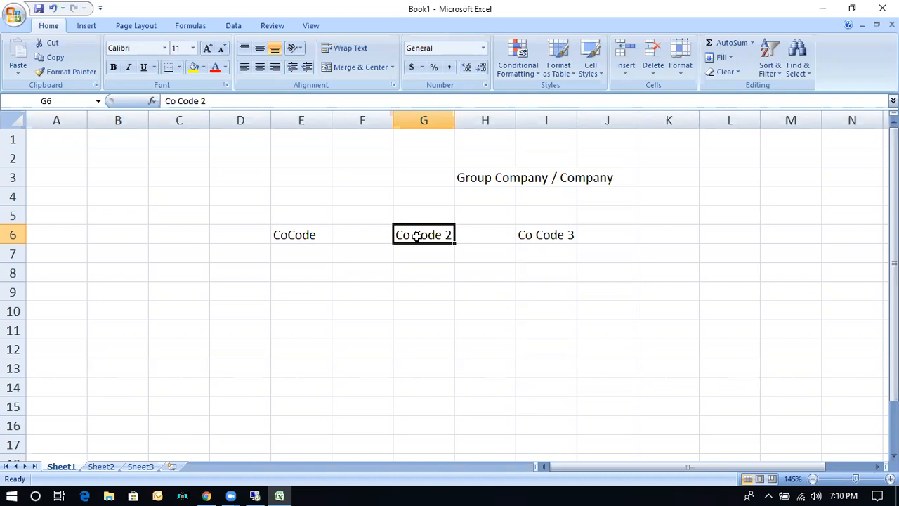
click(483, 180)
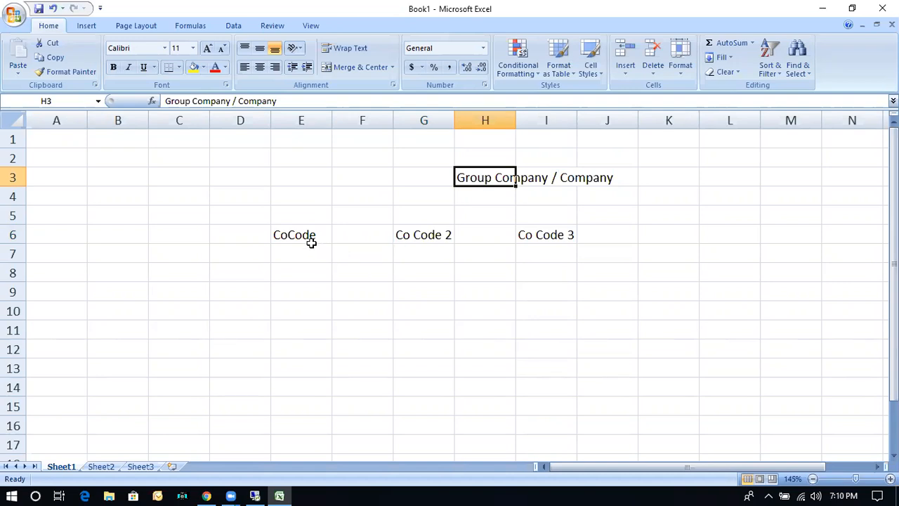
click(284, 234)
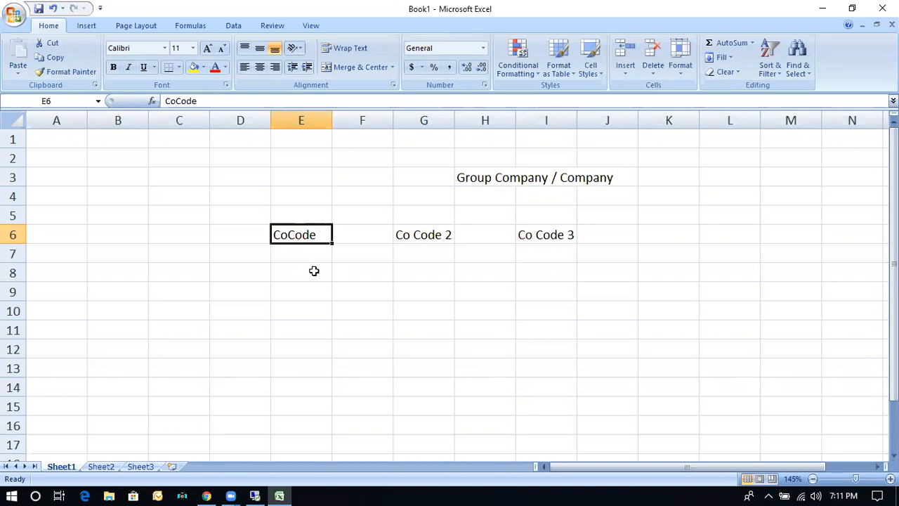
Enter "Sales Cycle" in cell E8 under the first company code and "Purchase Cycle" in cell G8 under Co Code 2.
click(295, 255)
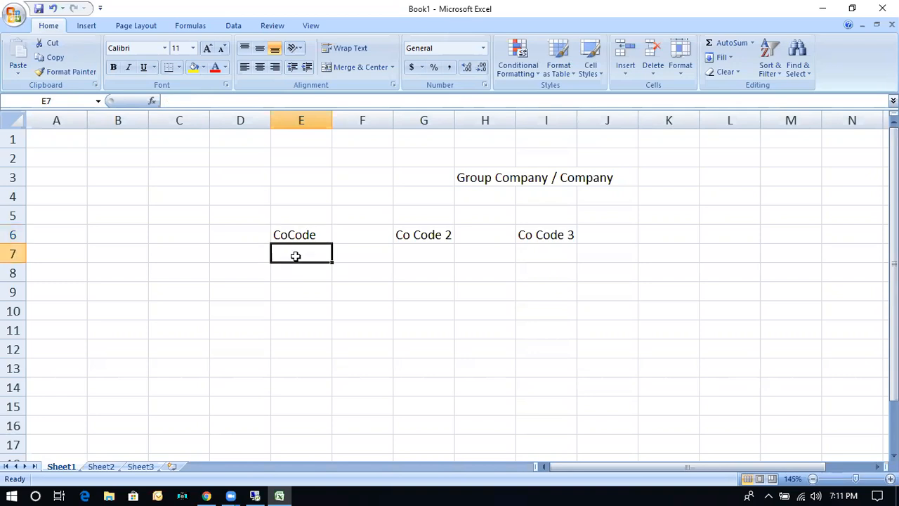
click(299, 280)
text(Sales Cycle)
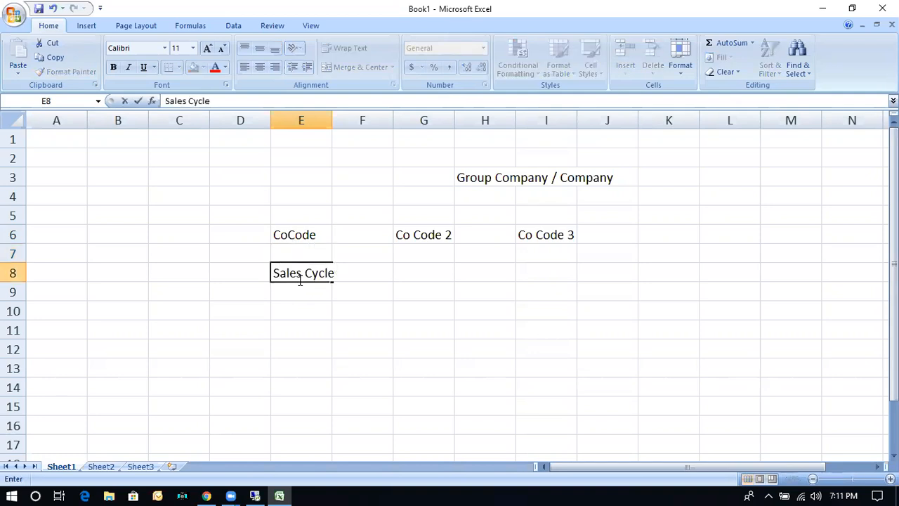
key(Tab)
key(Tab)
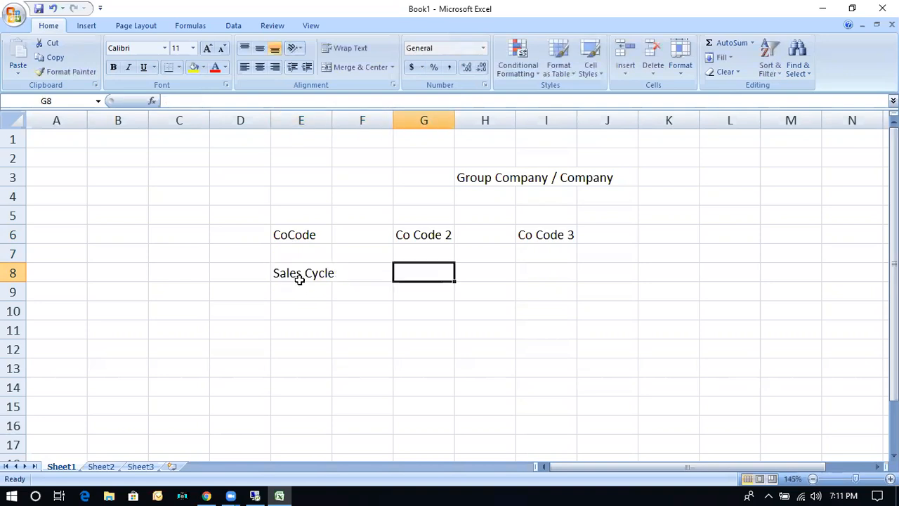
text(Purchase )
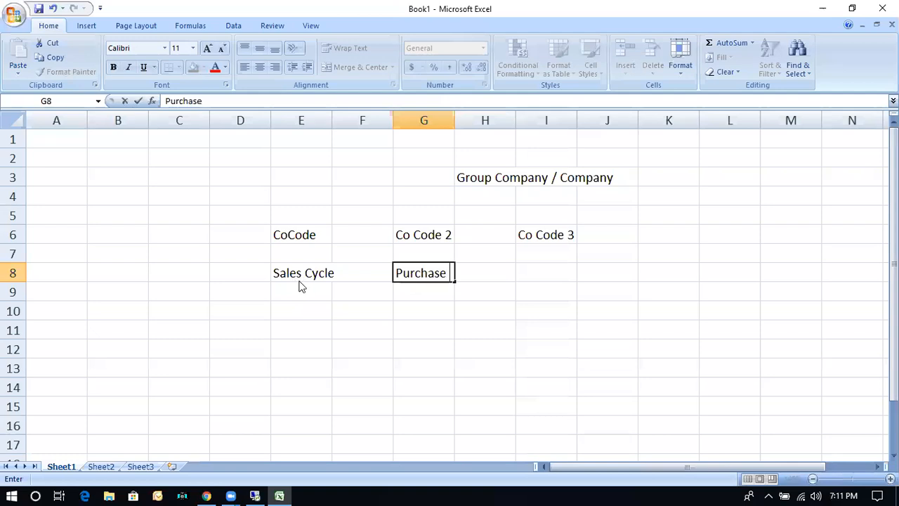
text(Cycle)
key(Return)
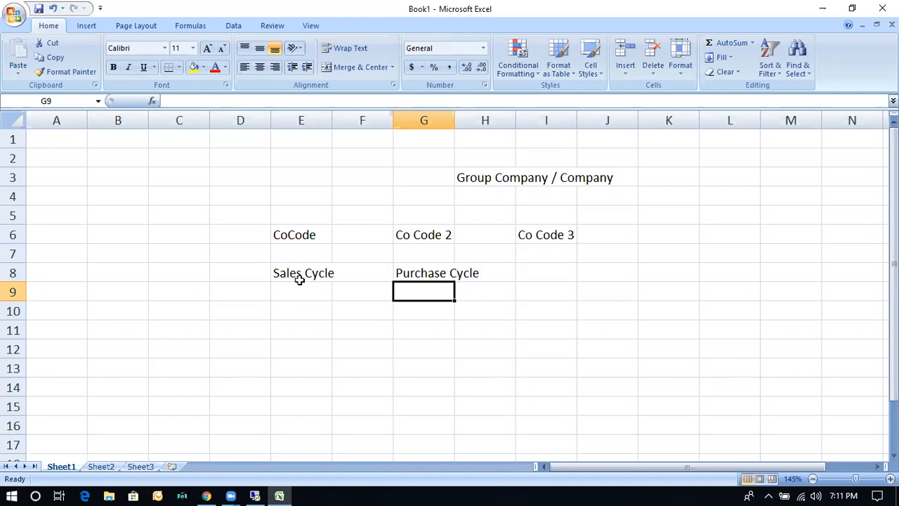
click(419, 237)
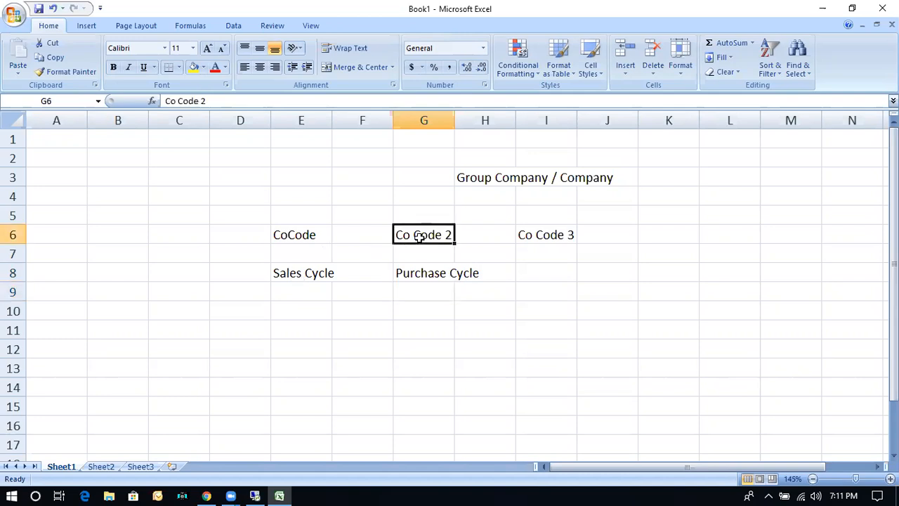
click(291, 234)
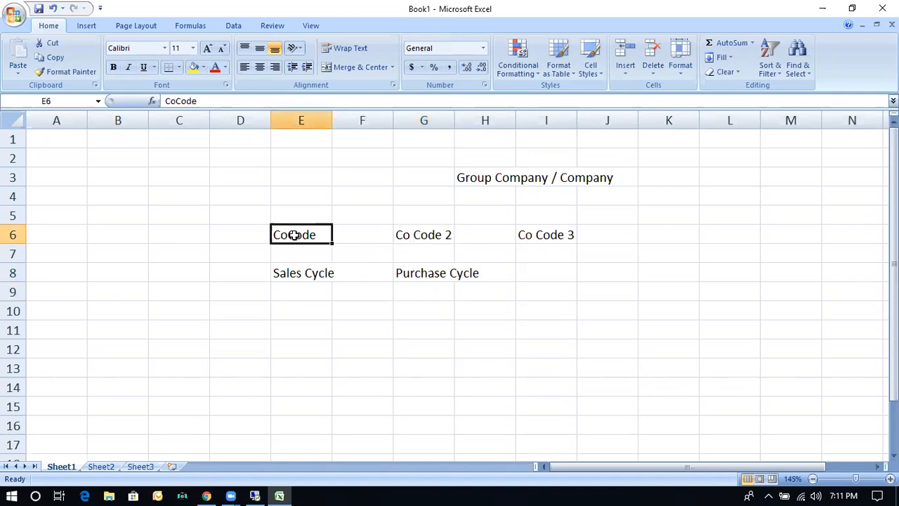
drag(295, 272, 296, 342)
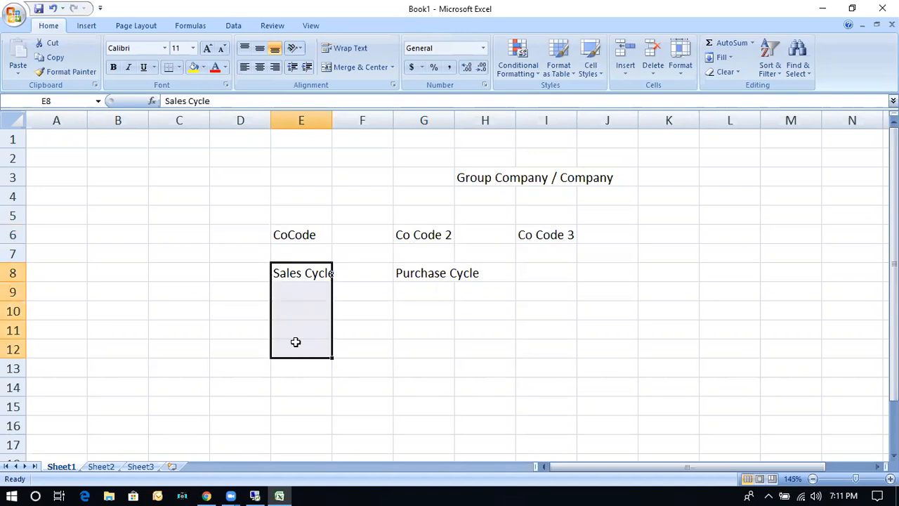
click(408, 275)
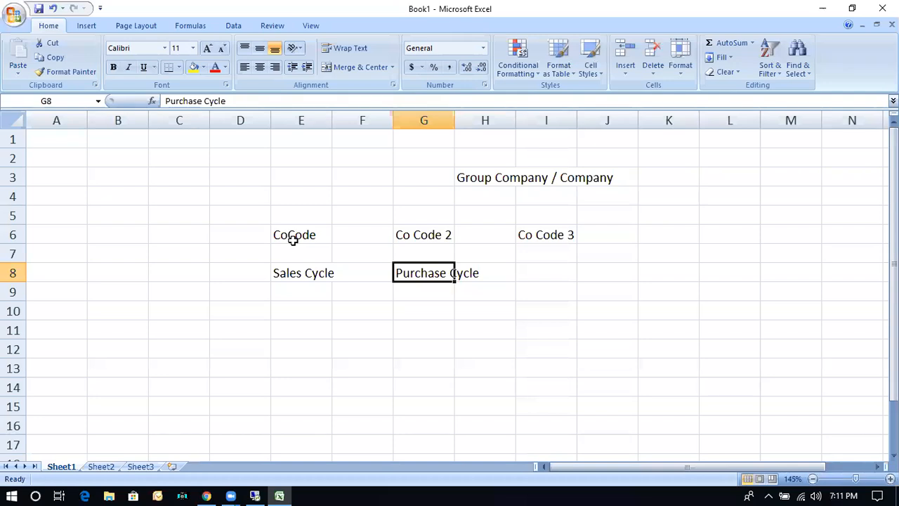
click(424, 231)
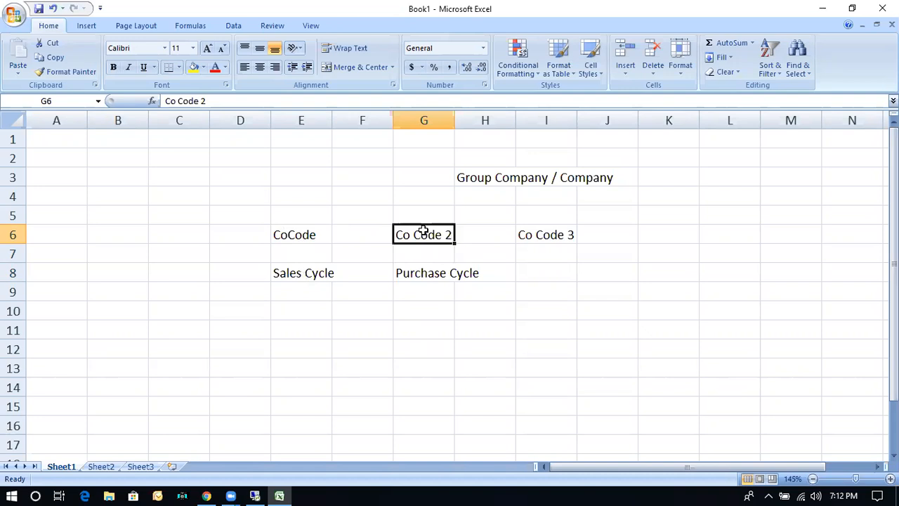
Enter the label "Inter Company Reconciliation Tool" in cell E15.
click(312, 411)
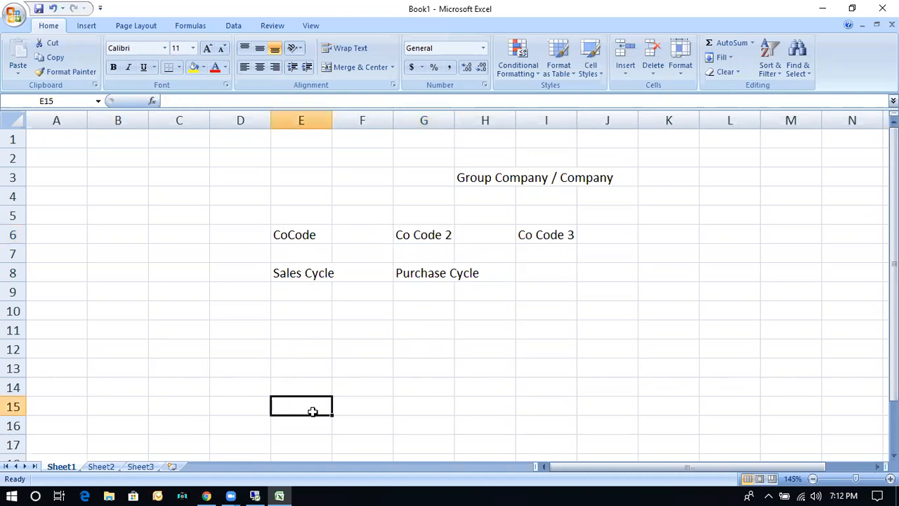
text(Inter Company Reconciliatio)
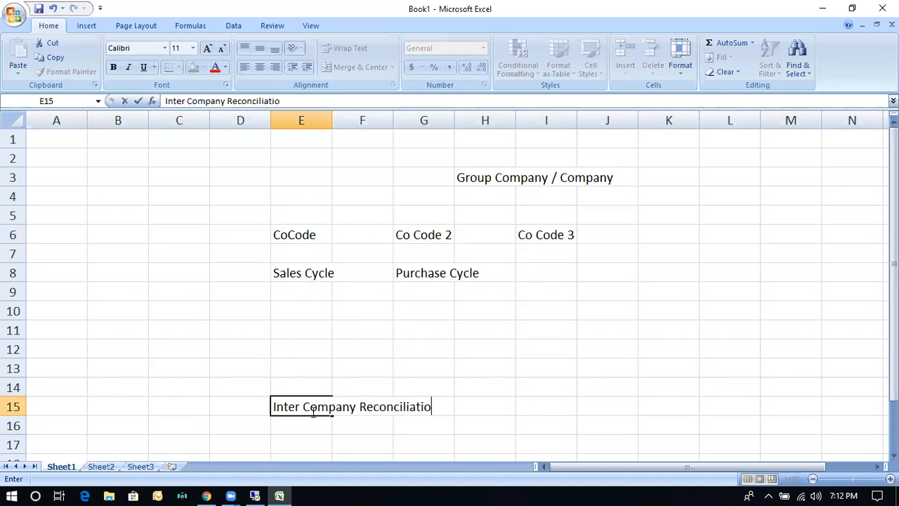
text(n Tool)
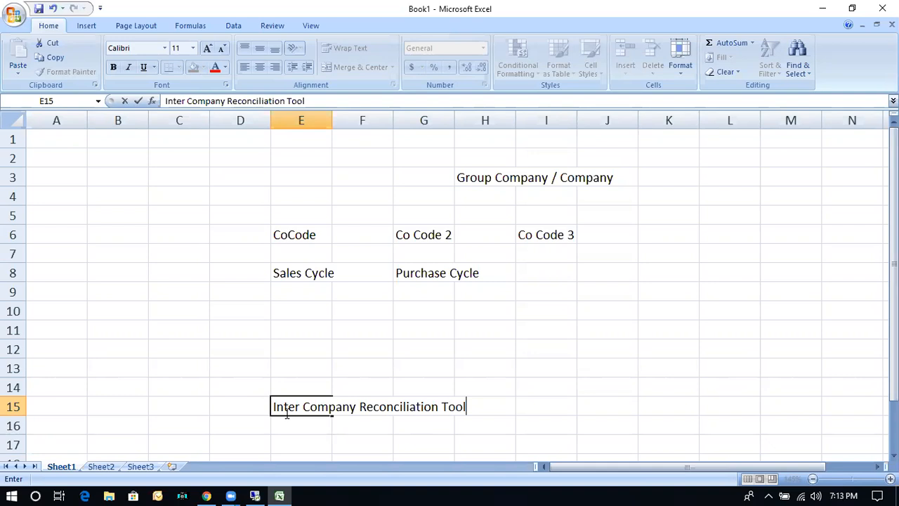
click(306, 234)
drag(306, 235, 303, 323)
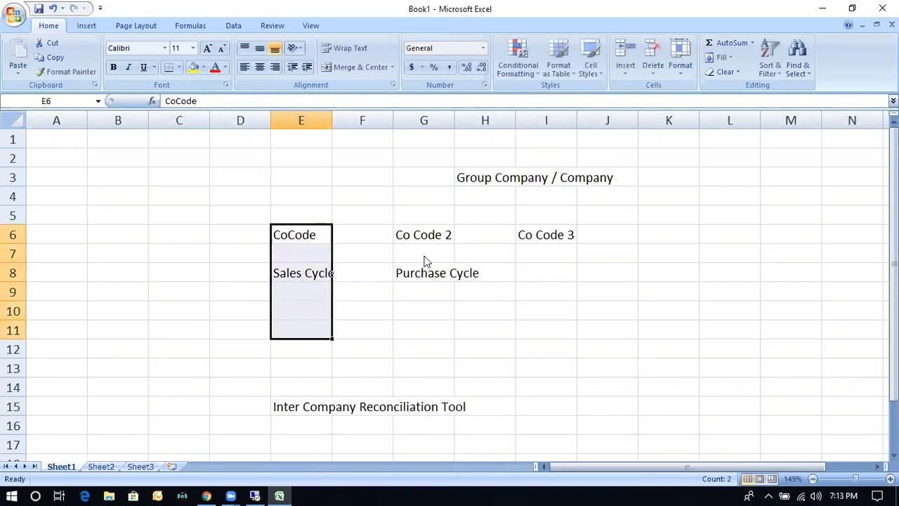
drag(436, 236, 432, 324)
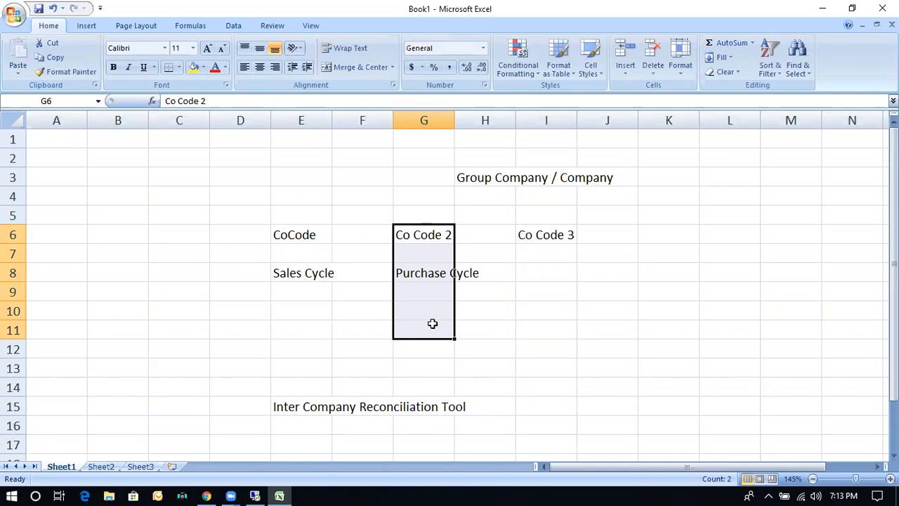
Enter a journal entry with "Dr" and "Expenses" in A6:B6 and "Cr" and "Bank" in A7:B7.
click(61, 228)
text(Dr)
key(Tab)
text(Expenses)
key(Return)
text(Cr)
key(Tab)
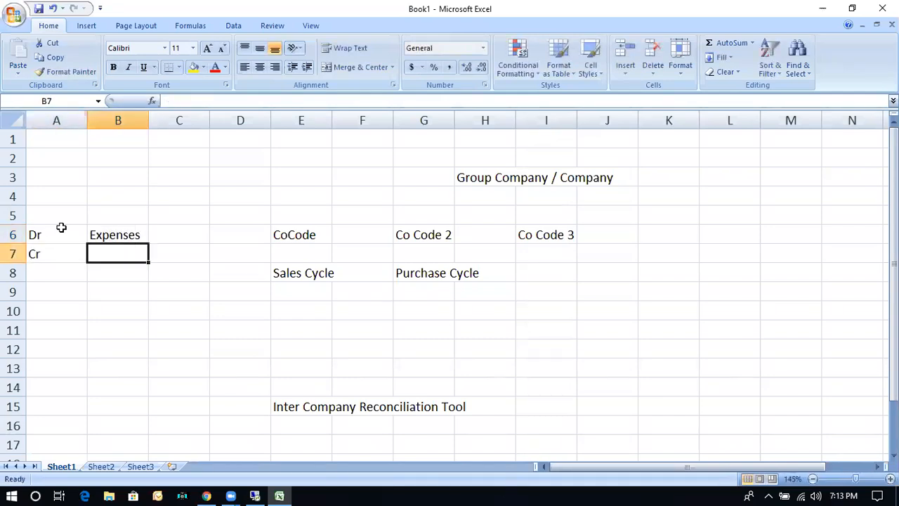
text(Bank)
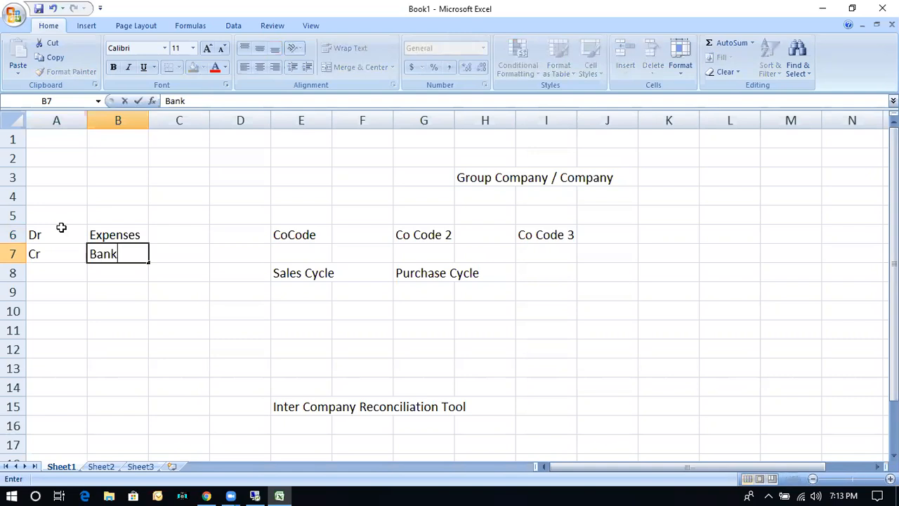
Insert one blank column before column D and two more before column C to make room beside the journal entry.
click(240, 120)
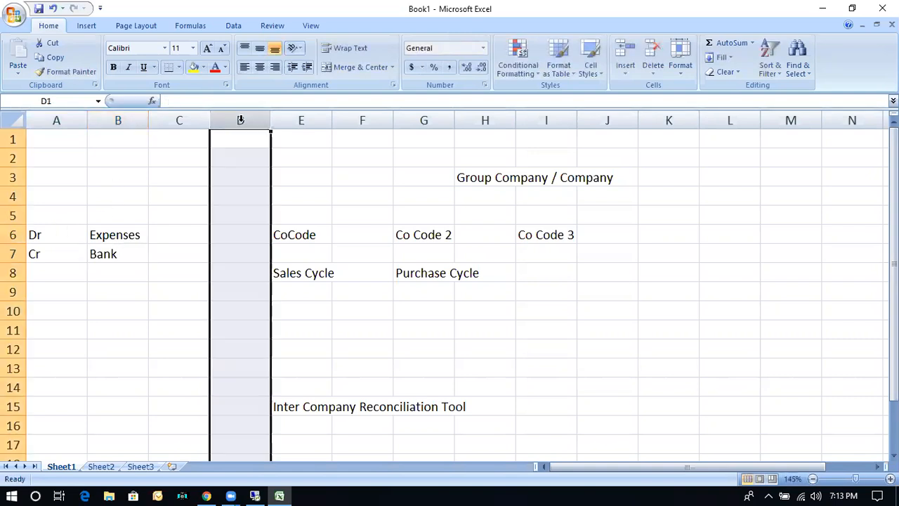
right_click(242, 121)
click(271, 193)
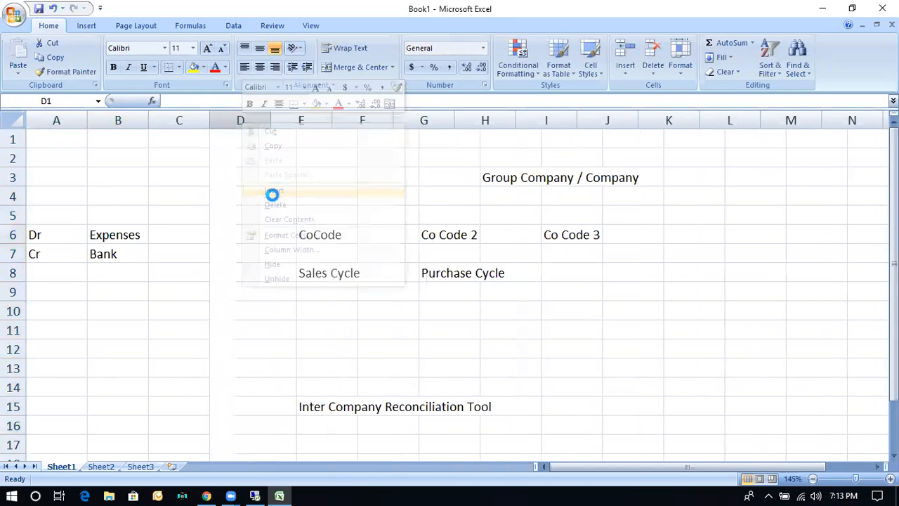
drag(218, 120, 171, 122)
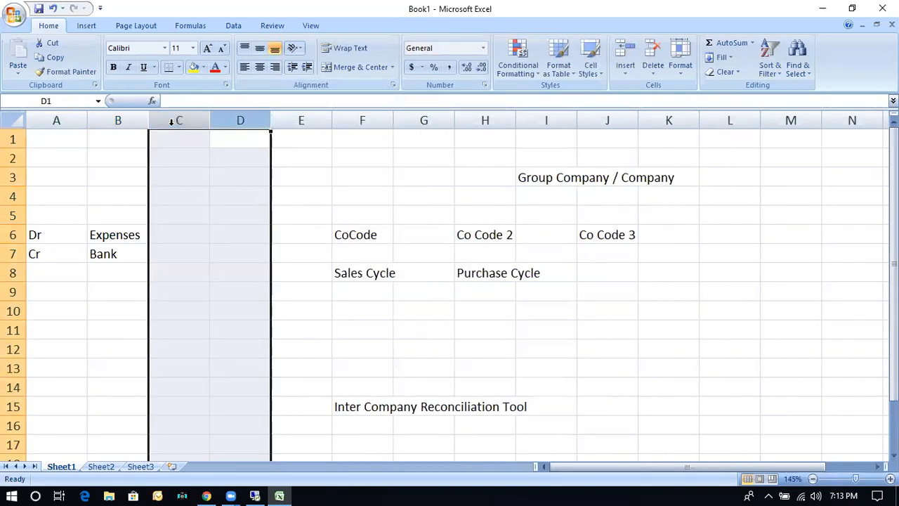
right_click(171, 122)
click(241, 195)
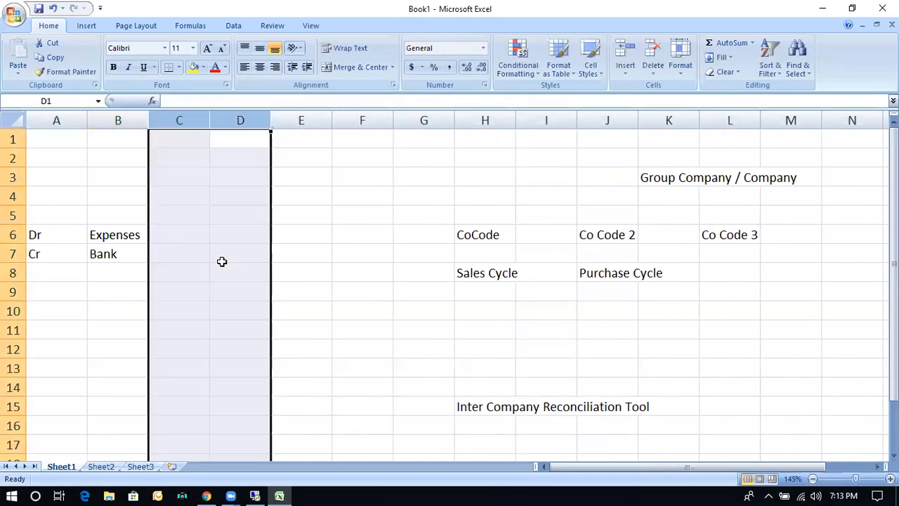
Extend the journal entry with "CC", "PC" and "Co Code1" in C6:E6 and "Co Code 2" in E7.
click(166, 237)
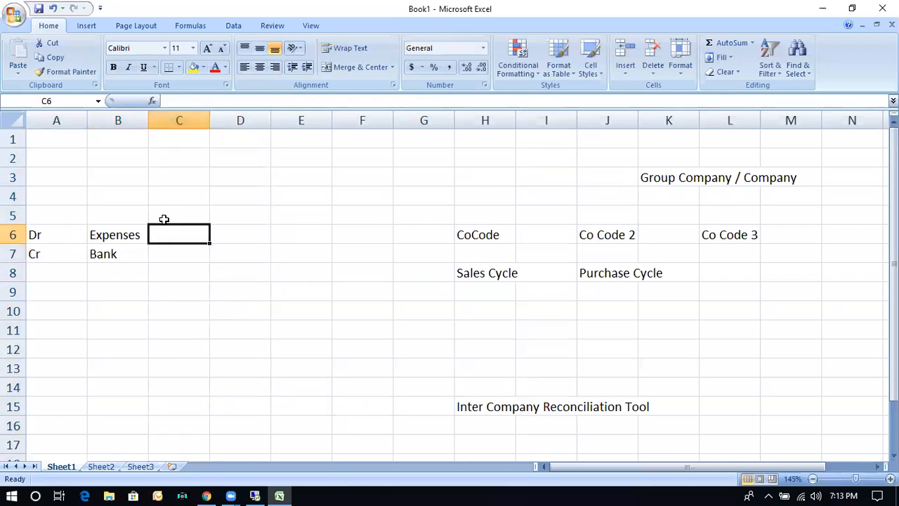
text(CC)
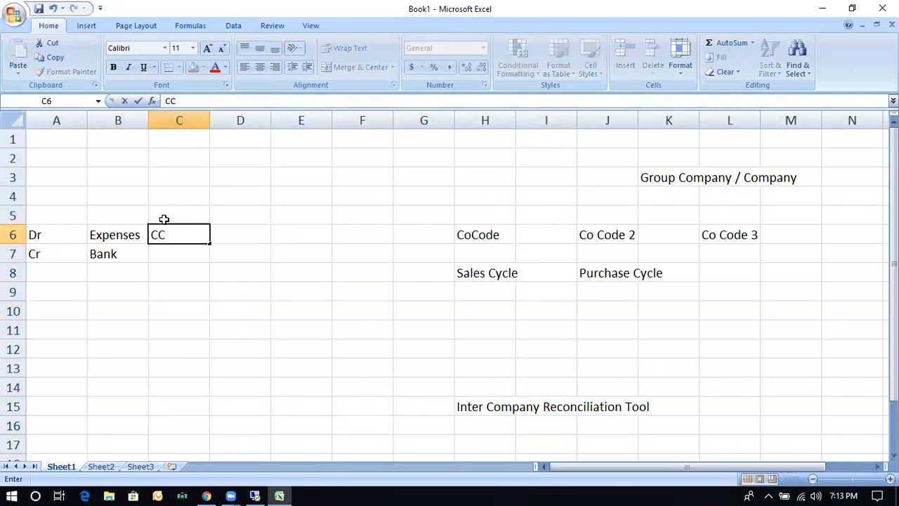
key(Tab)
text(PC)
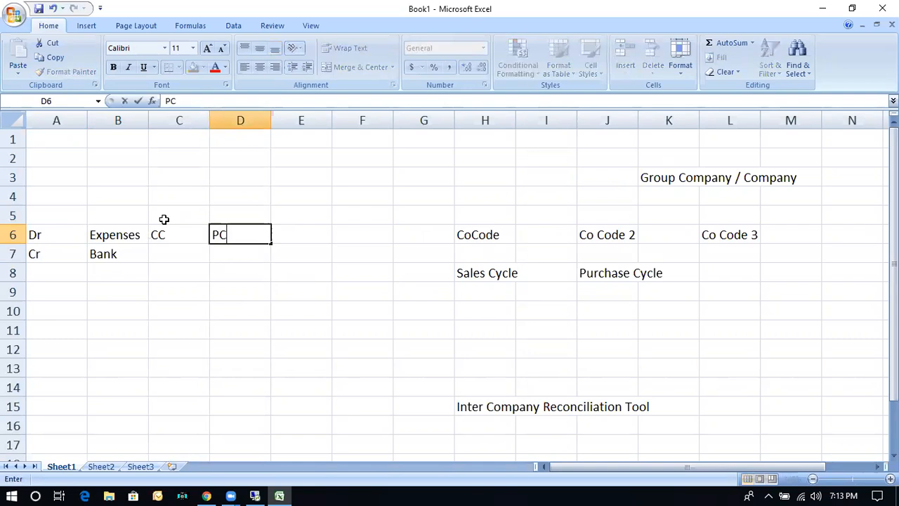
key(Tab)
text(Co Code1)
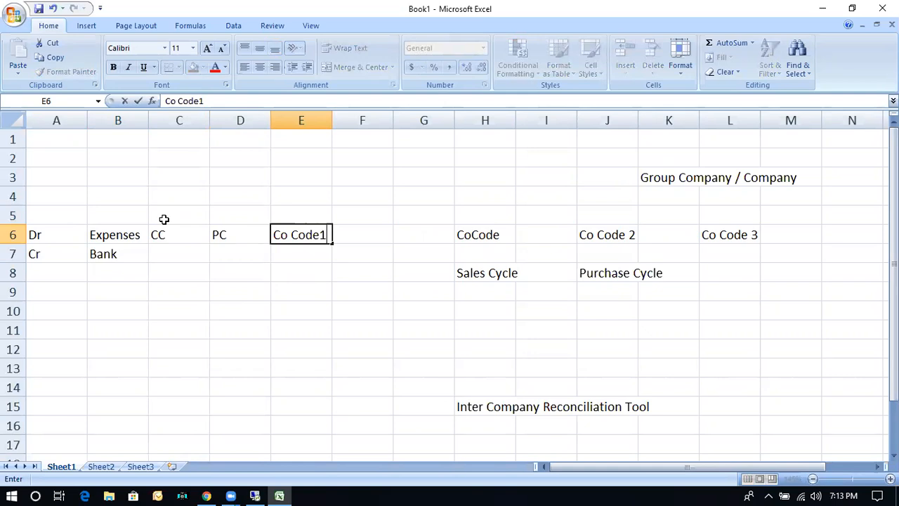
key(Return)
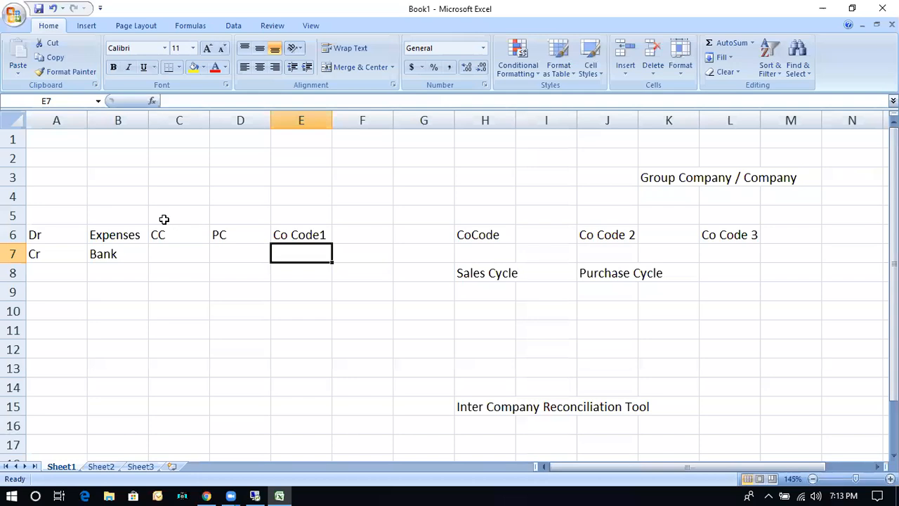
text(Co Code 2)
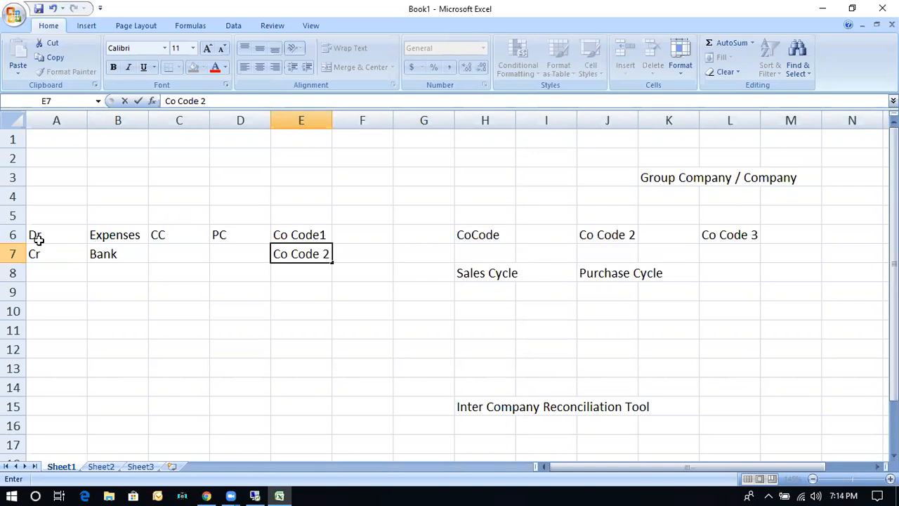
click(15, 234)
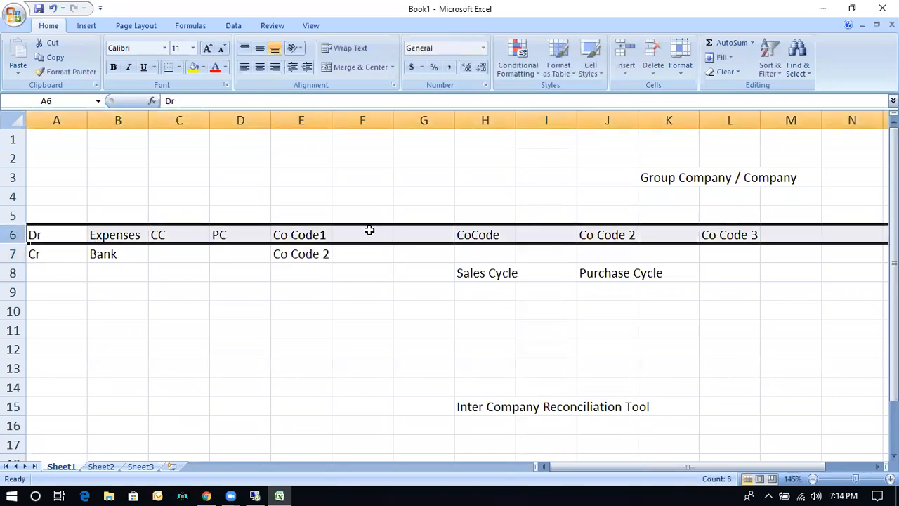
click(9, 254)
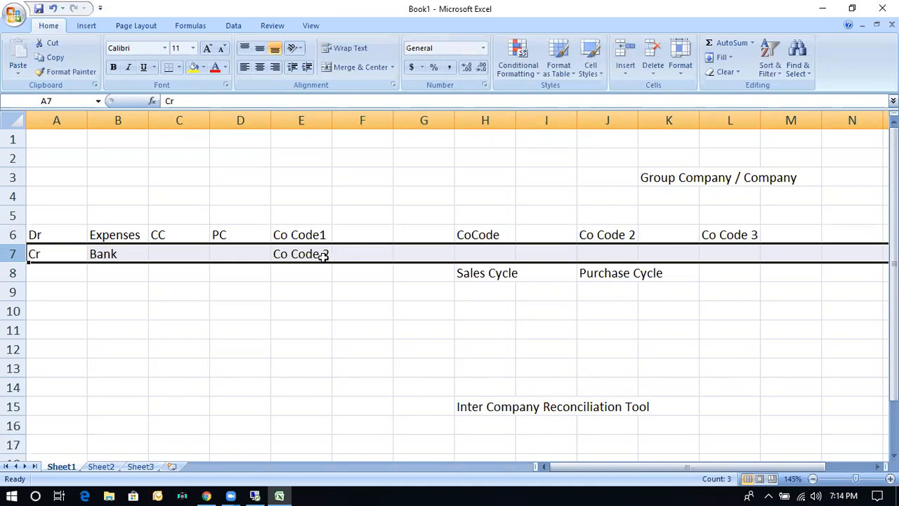
Start a second journal entry in A10:E10 with "Dr", "Expenses", "CC", "PC" and "Co Code 1".
click(62, 315)
text(Dr)
key(Tab)
text(Expenses)
key(Tab)
text(CC)
key(Tab)
key(Tab)
text(Co Code 1)
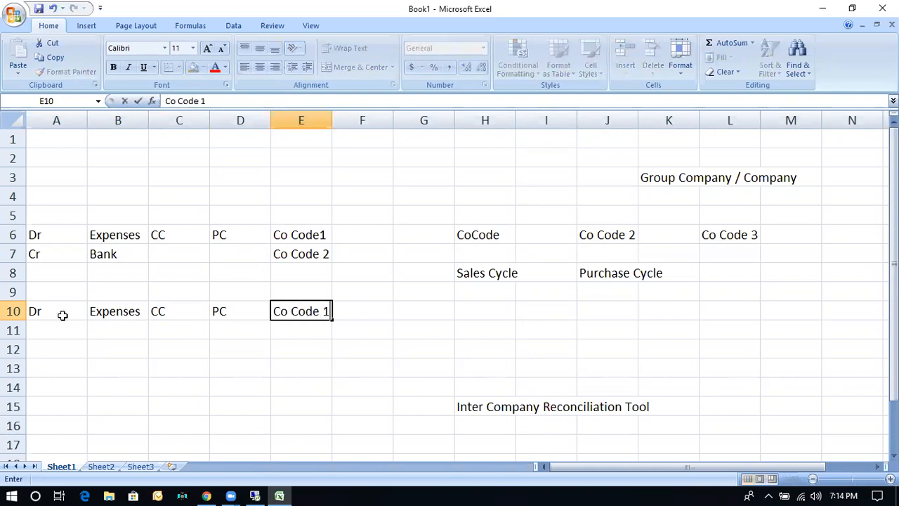
Enter "Cr" in A11 and "Bank" in B11, and fill "Co Code 1" down into E11.
key(Tab)
key(Down)
key(Left)
key(Left)
key(Left)
key(Left)
key(Left)
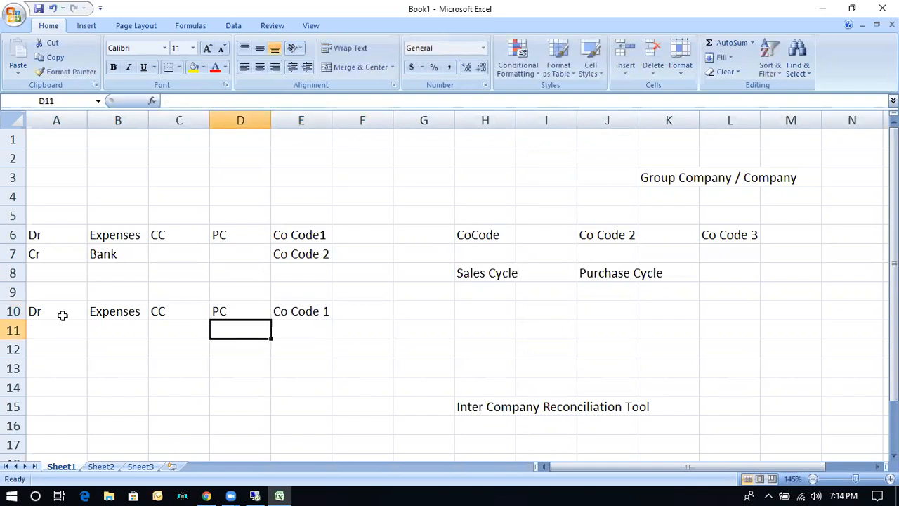
text(Cr)
key(Tab)
text(Bank)
key(Tab)
key(Tab)
key(Tab)
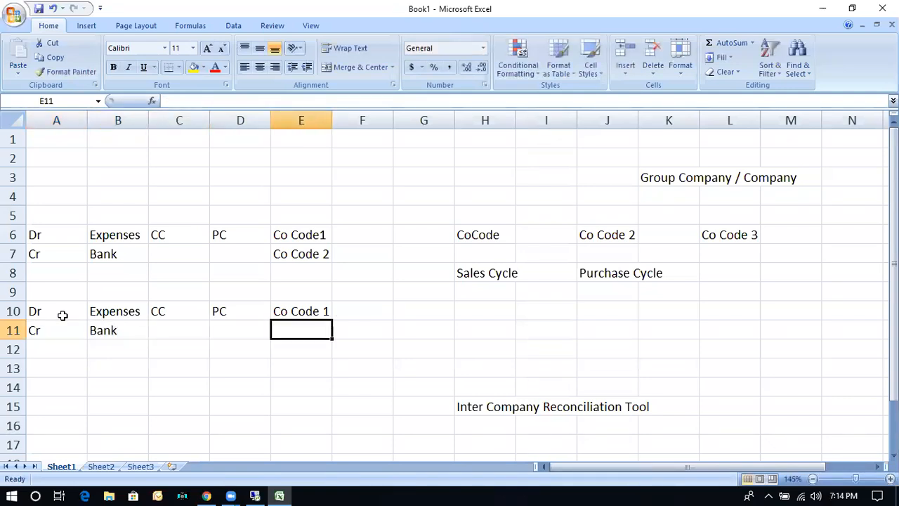
key(ctrl+d)
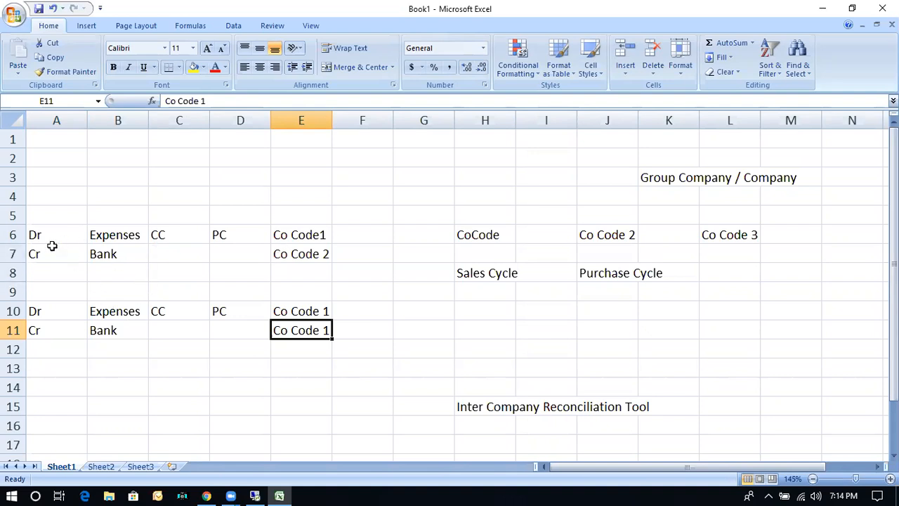
click(304, 257)
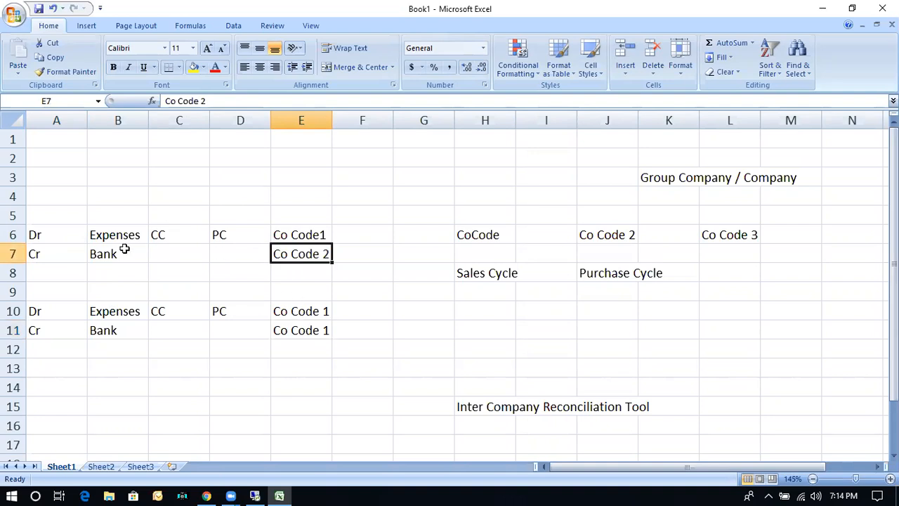
drag(34, 235, 288, 232)
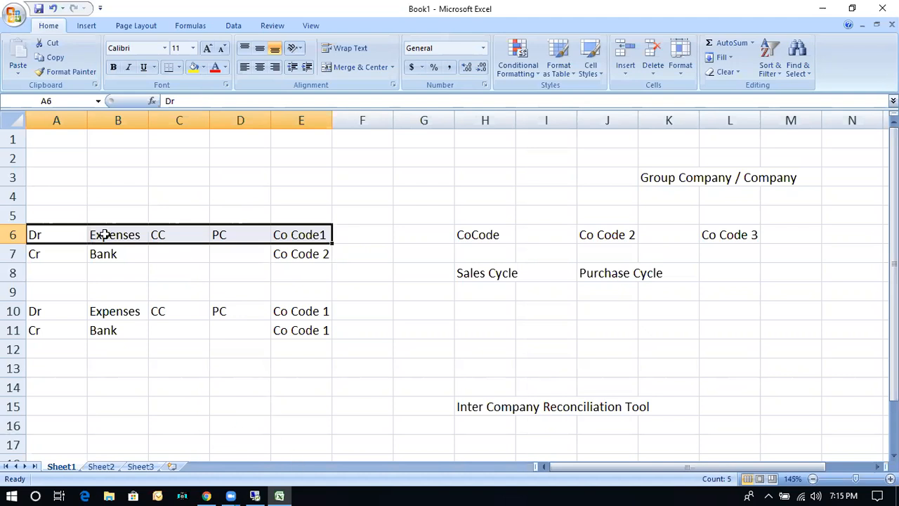
Copy the first journal entry in A6:E7 to Sheet2, starting at cell B6.
drag(54, 234, 290, 258)
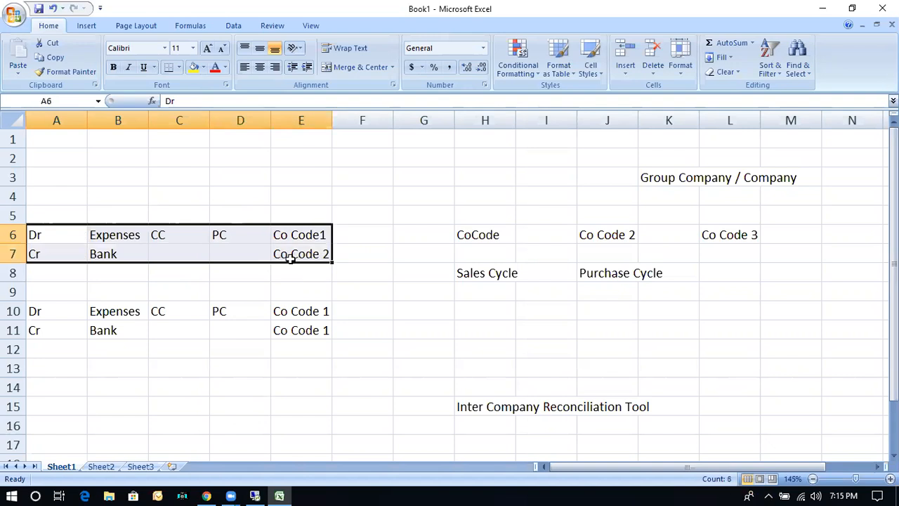
key(ctrl+c)
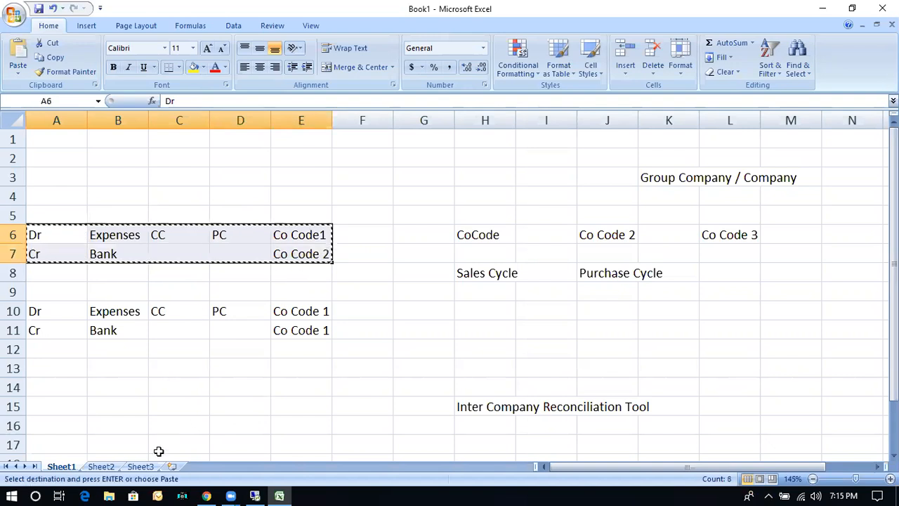
click(105, 467)
click(66, 195)
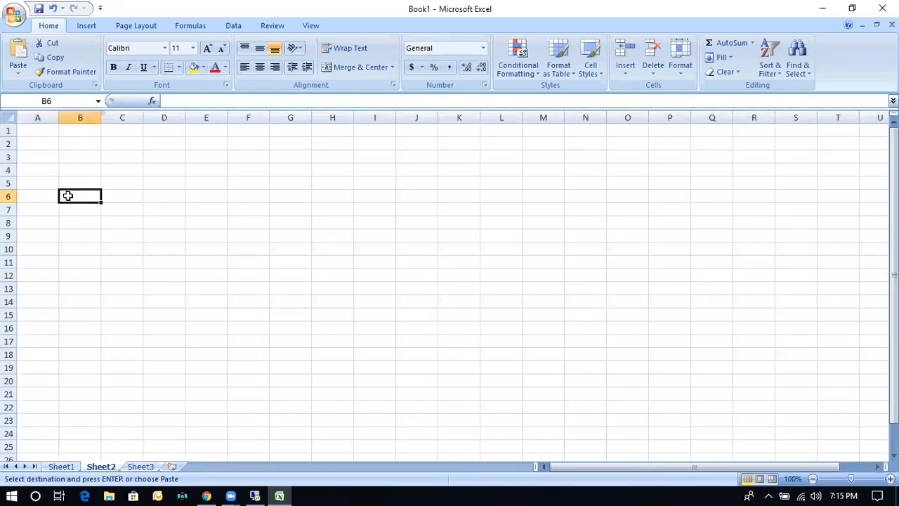
key(ctrl+v)
click(125, 262)
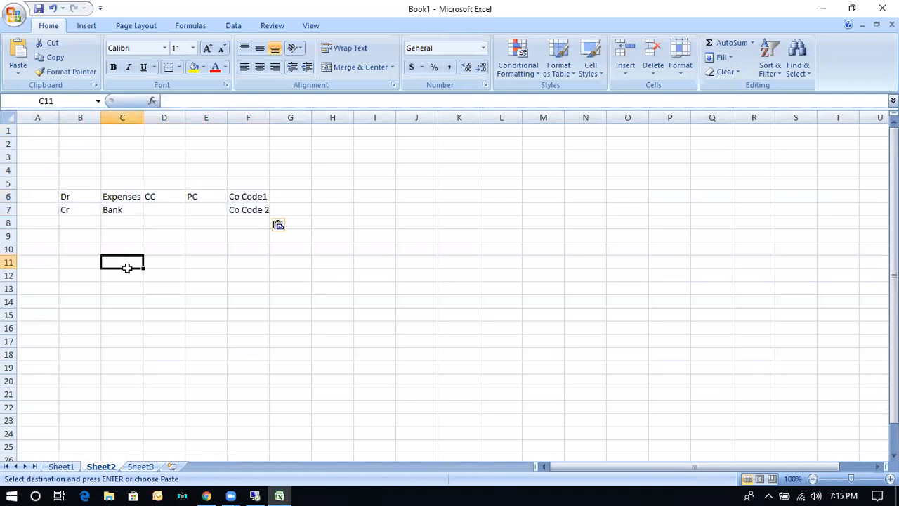
Change the cost center label in D6 to "CC 1" and the profit center label in E6 to "PC 1".
click(169, 198)
click(180, 101)
text(1)
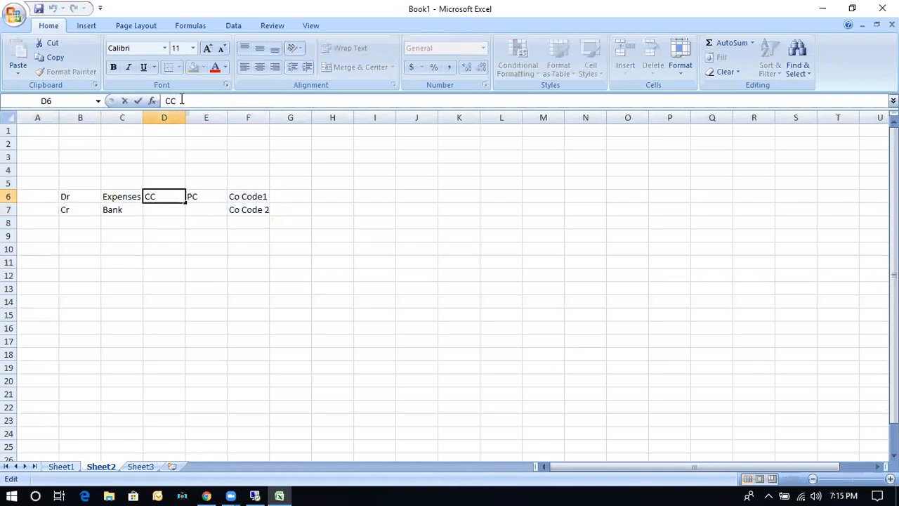
click(208, 184)
click(206, 198)
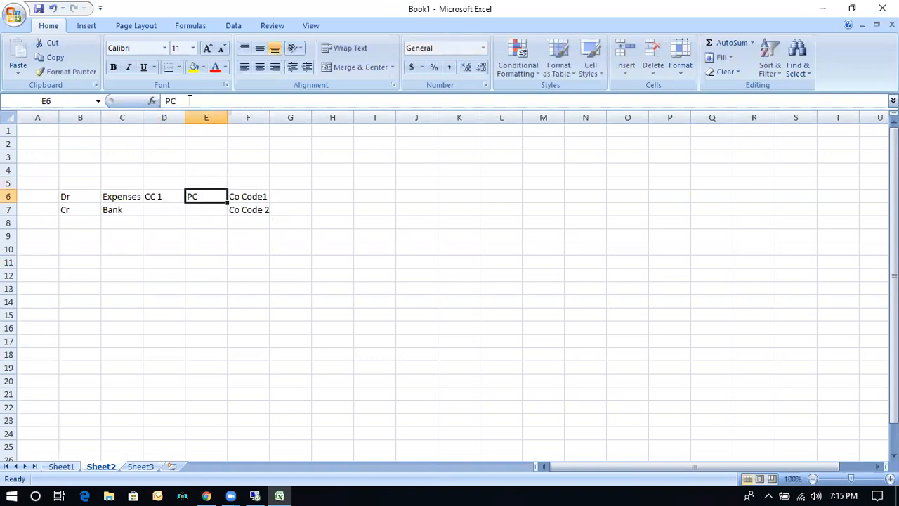
click(189, 100)
text(1)
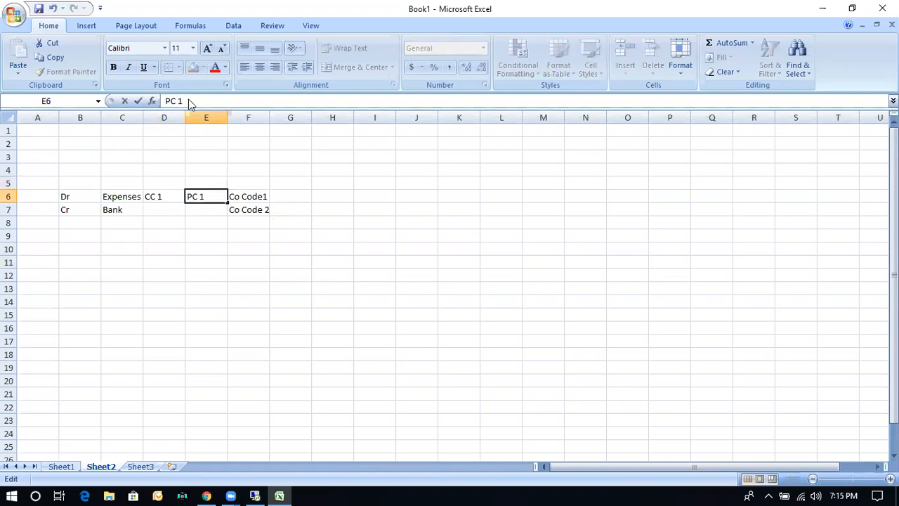
key(Return)
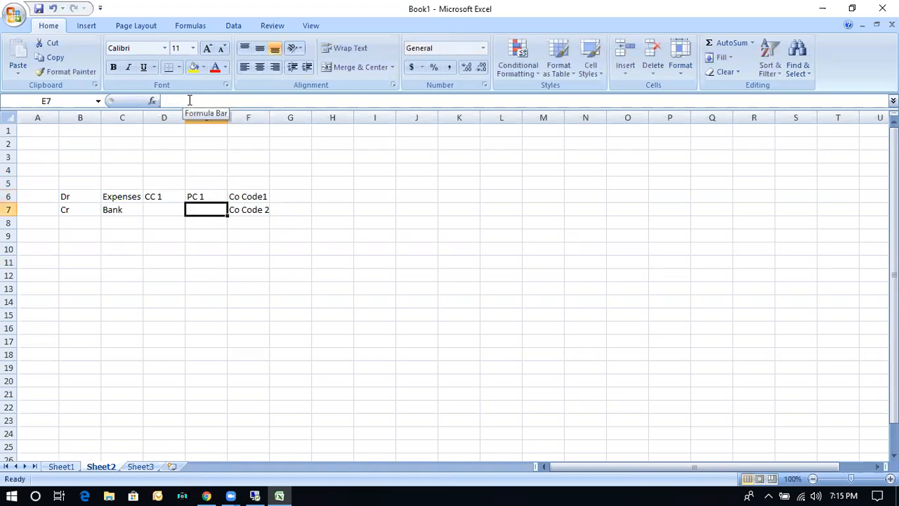
Enter "PC1" as the profit center of the bank credit line in E7.
click(197, 193)
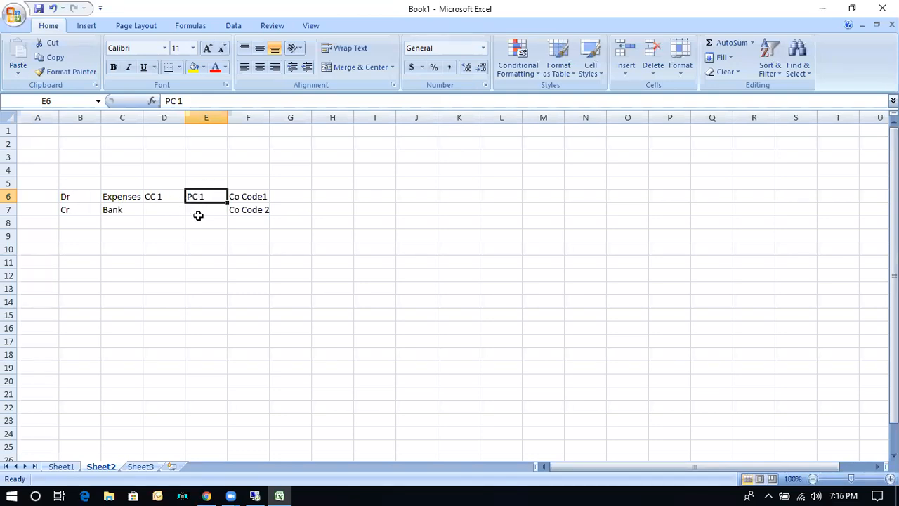
click(198, 212)
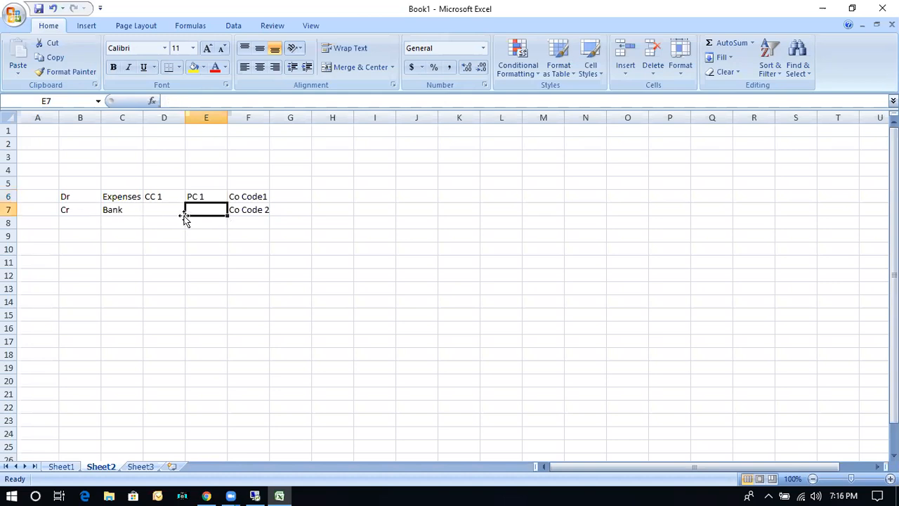
text(PC1)
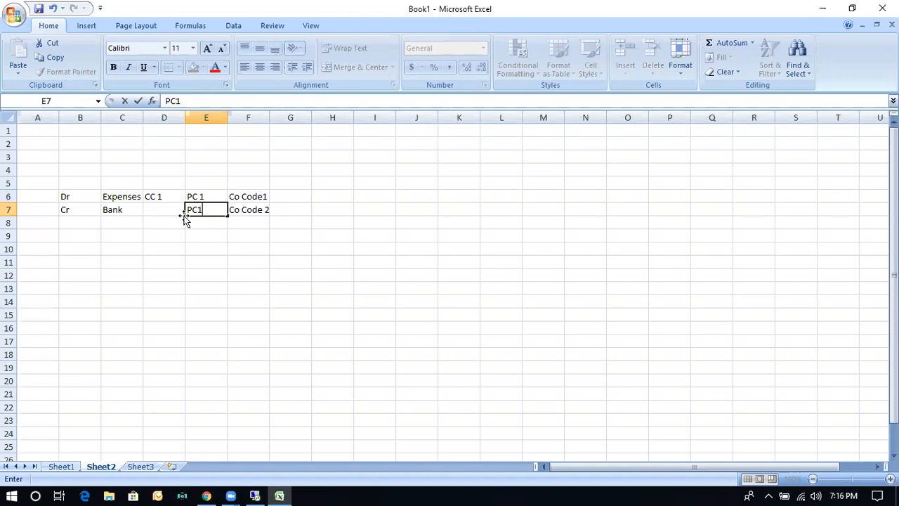
click(193, 196)
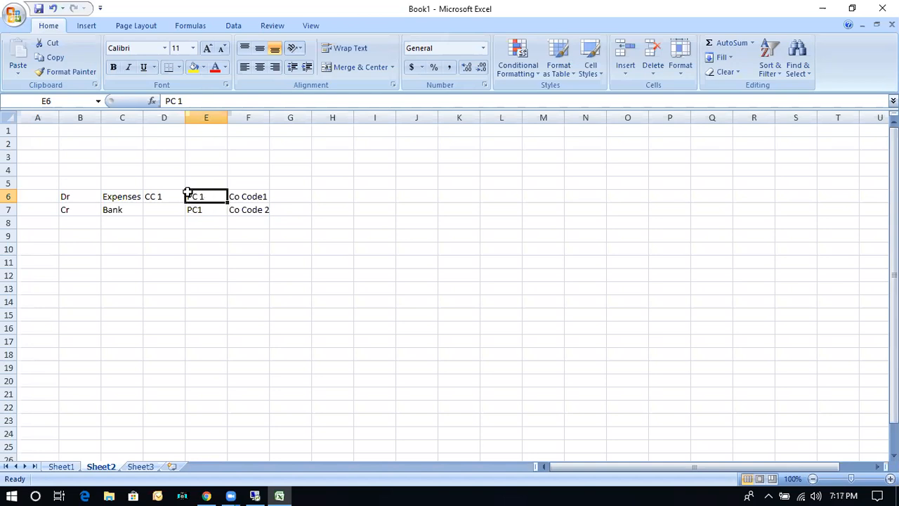
Compare the profit centers and company codes of the debit and credit lines in E6:F7.
click(248, 196)
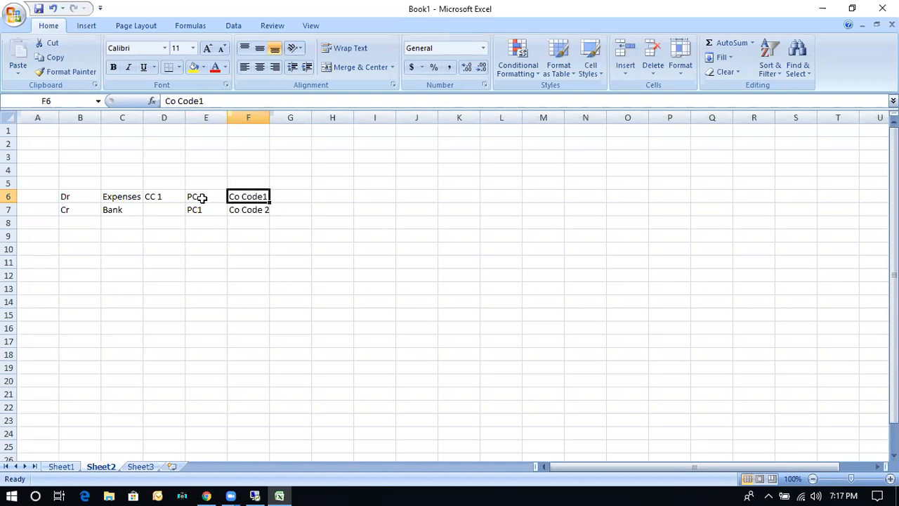
click(251, 211)
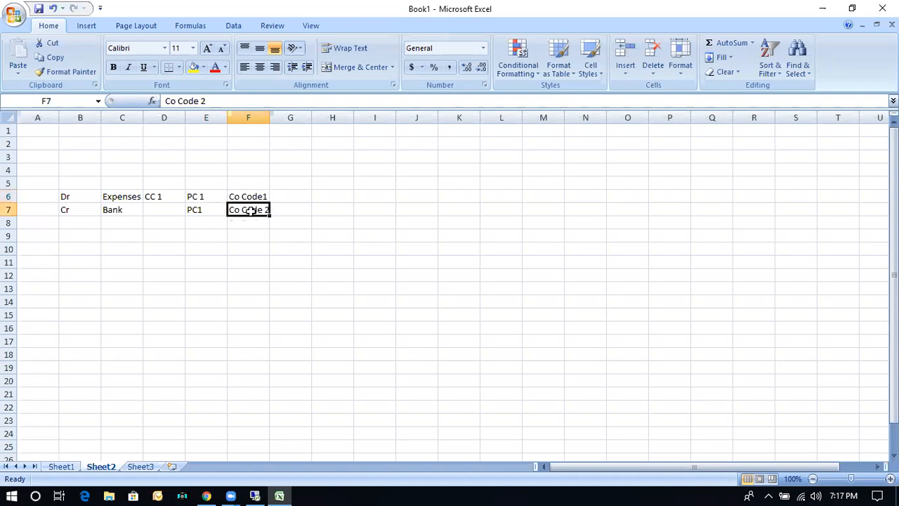
click(214, 196)
click(209, 210)
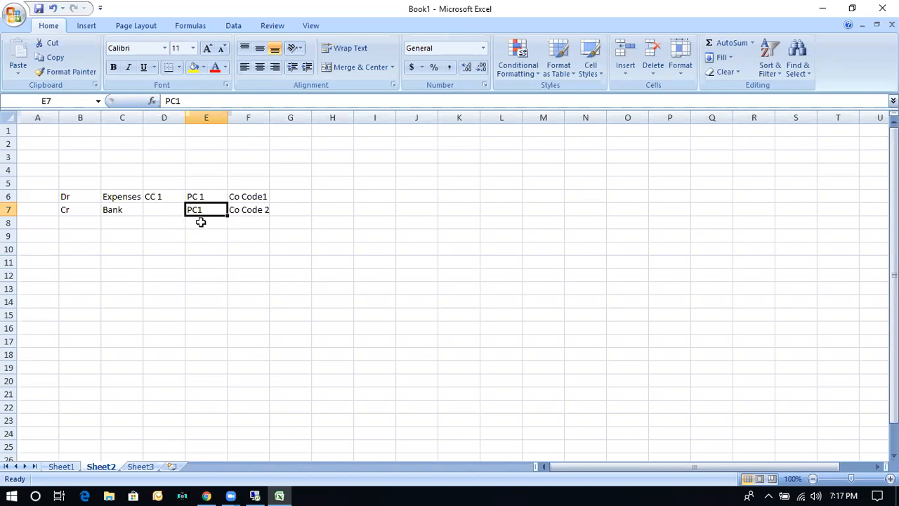
click(203, 196)
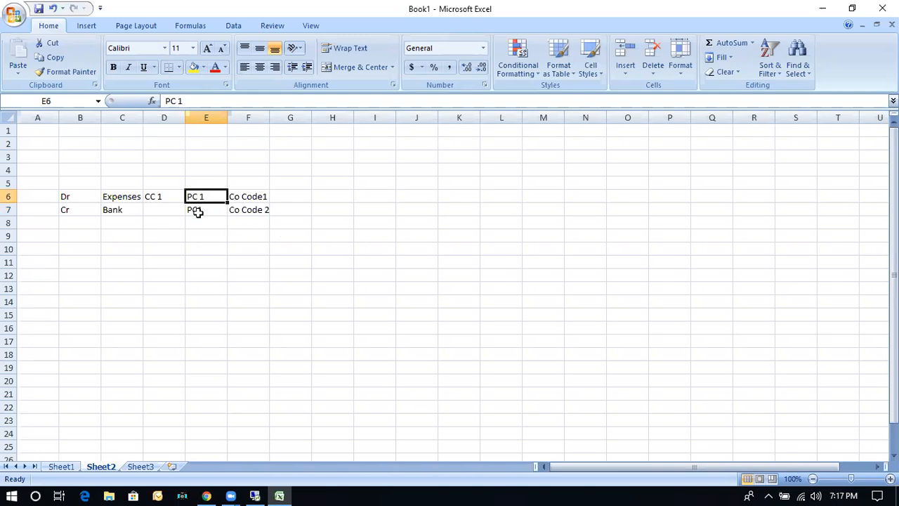
click(262, 196)
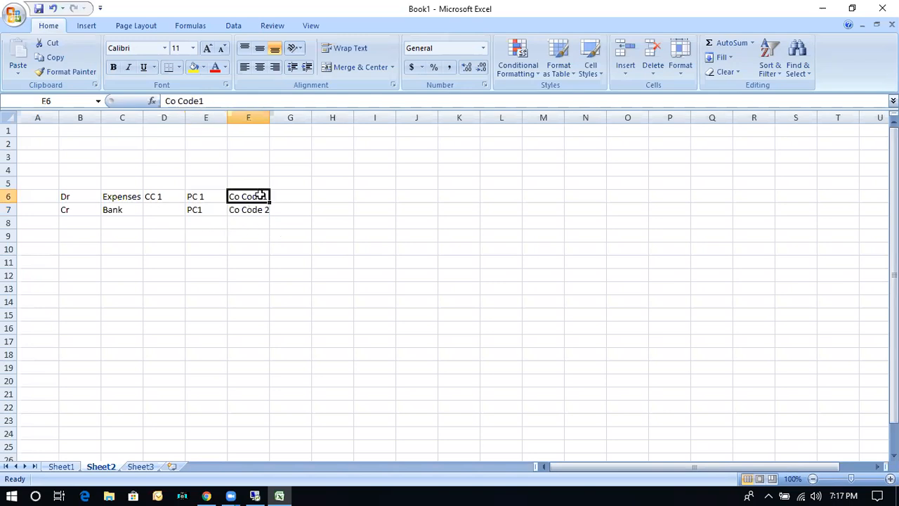
click(246, 211)
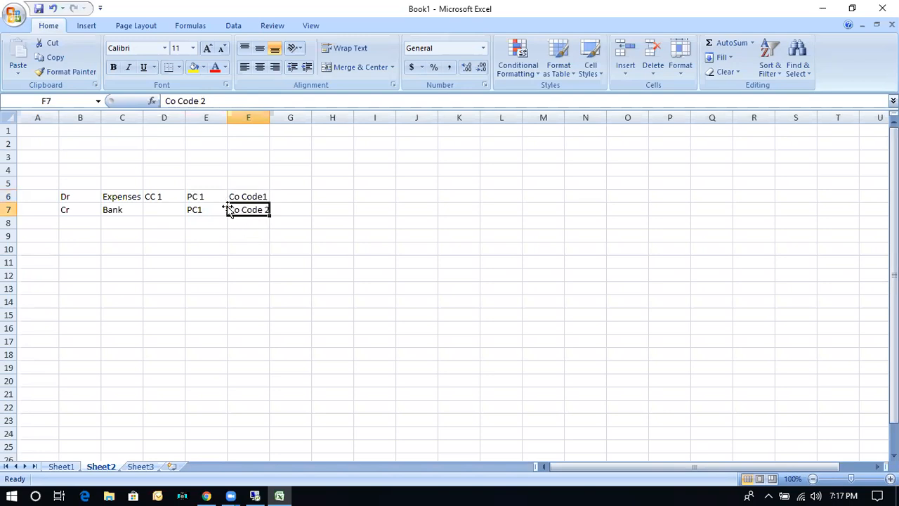
click(207, 194)
drag(207, 197, 207, 205)
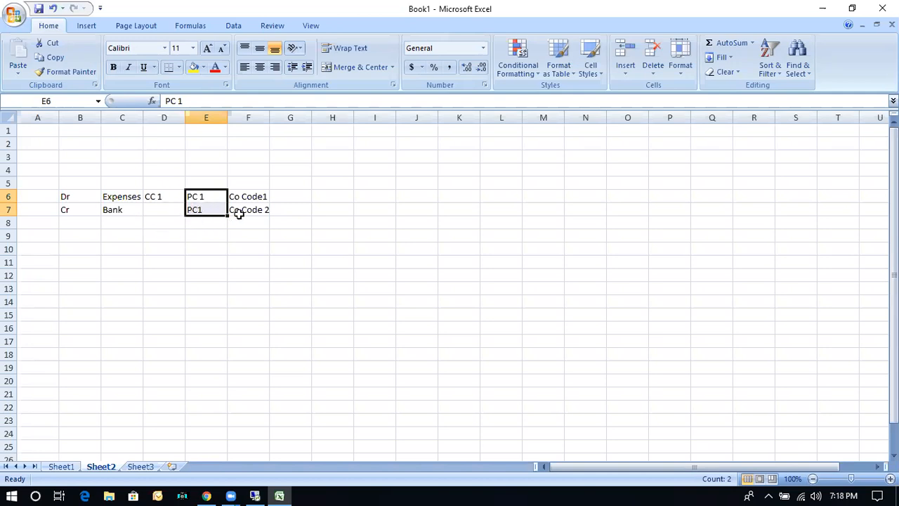
drag(244, 198, 242, 210)
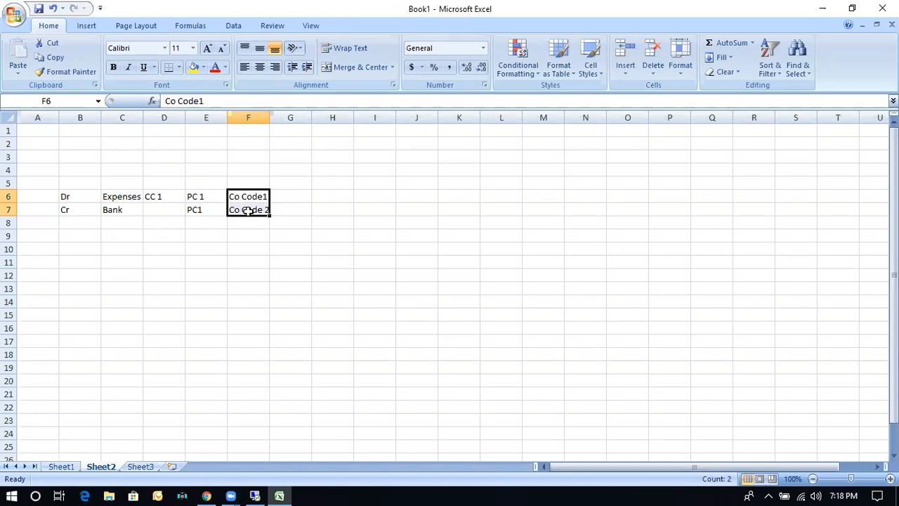
Copy the expense debit line B6:F6 to row 11, starting at B11, and enter "Cr" in B12.
click(62, 197)
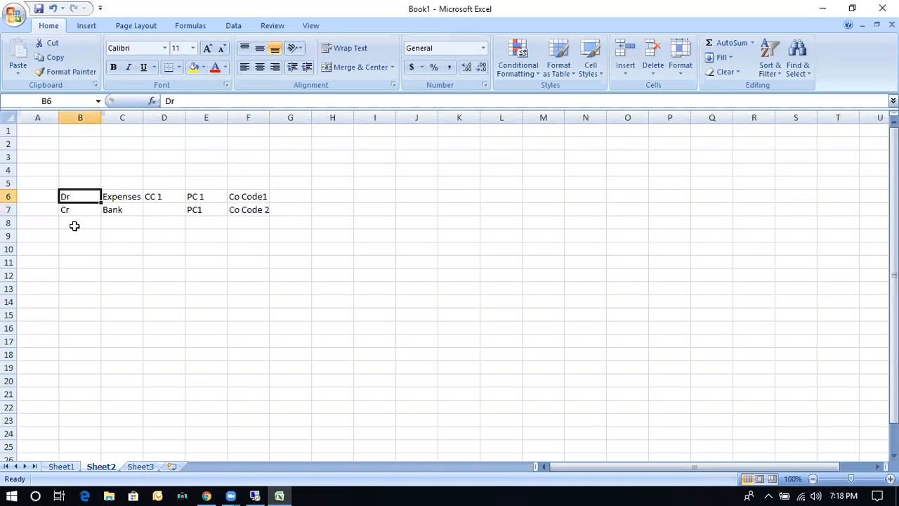
drag(65, 197, 247, 195)
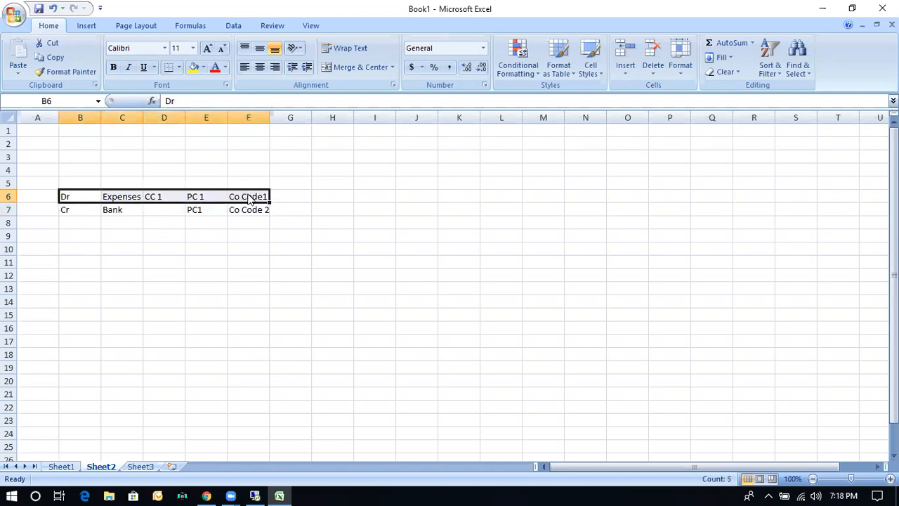
key(ctrl+c)
key(Down)
key(Down)
key(Down)
key(Down)
key(Down)
key(Return)
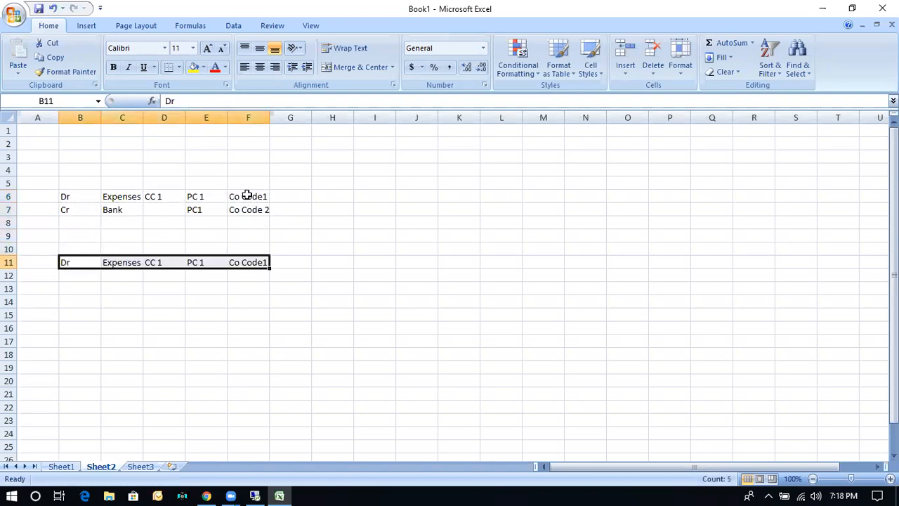
key(Down)
text(Cr)
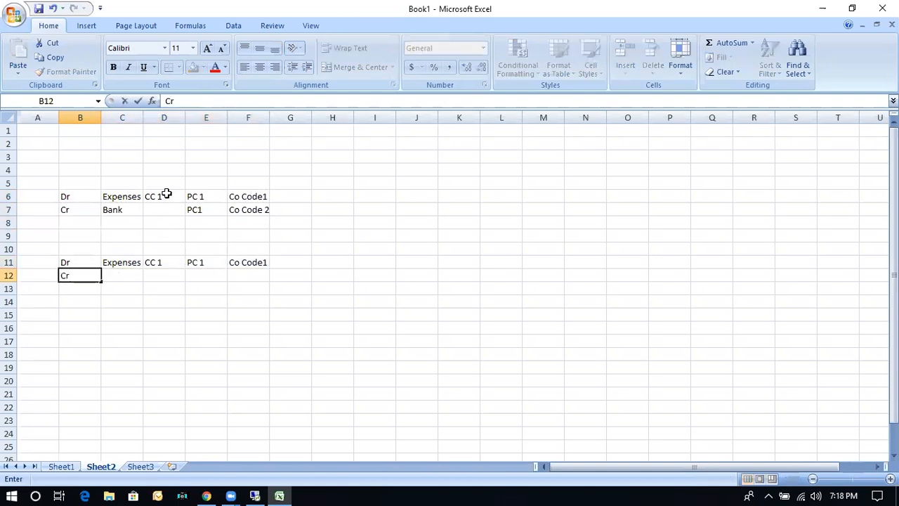
Copy the bank credit line B7:F7 to row 15, starting at B15.
click(73, 209)
drag(74, 210, 247, 209)
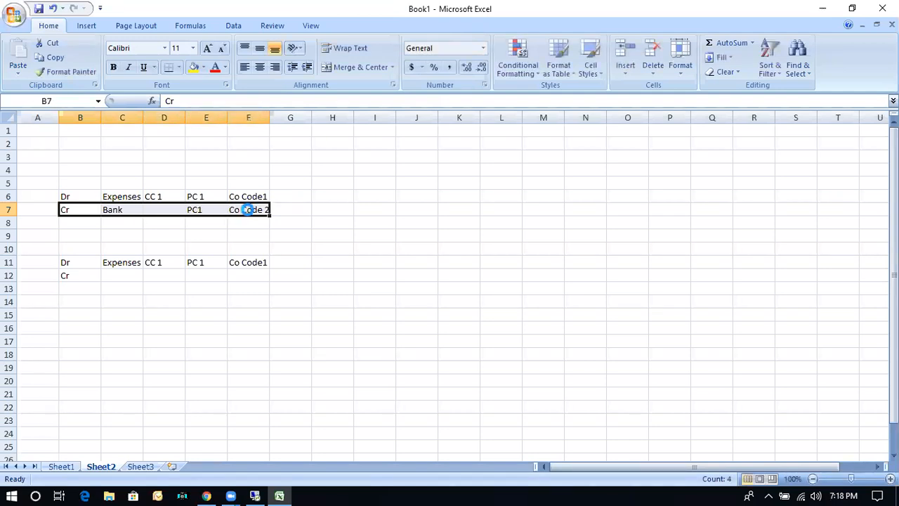
key(ctrl+c)
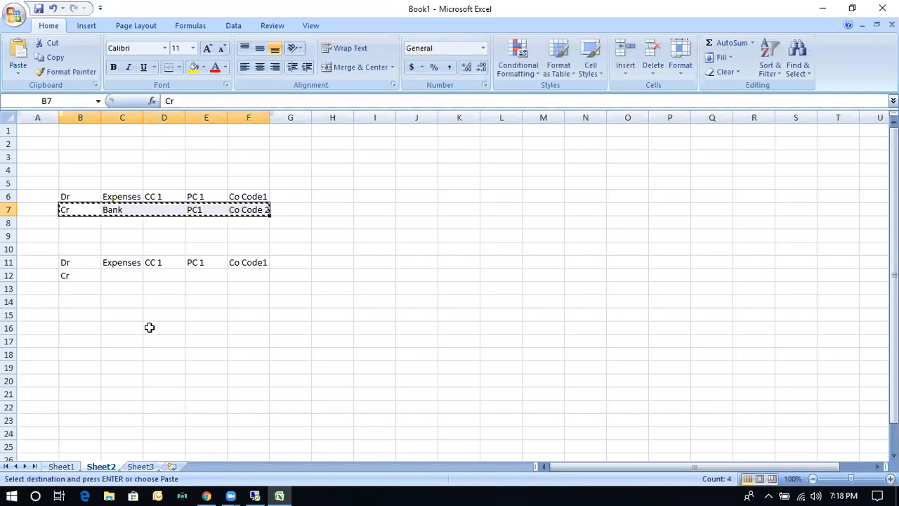
click(73, 311)
key(ctrl+v)
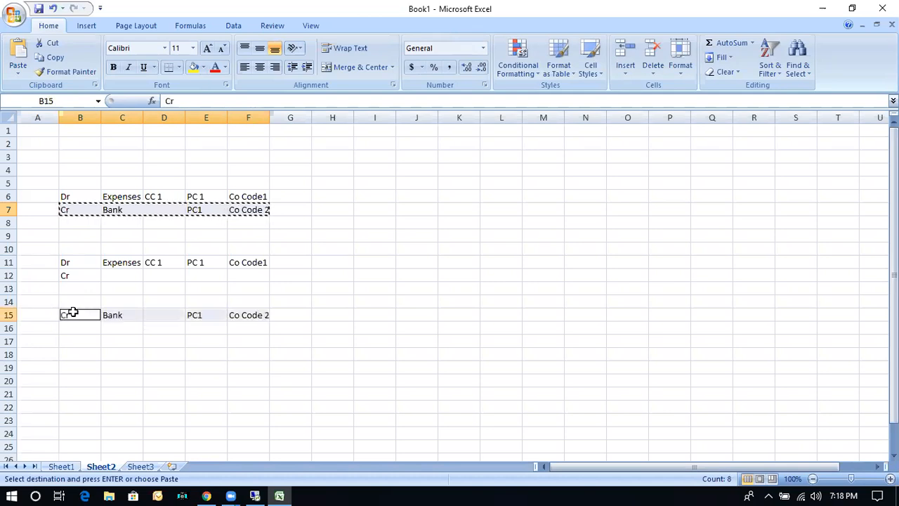
click(125, 354)
Enter "DR" in B14 and the company codes "Co Code 2" in F14 and "Co Code1" in F12.
click(75, 302)
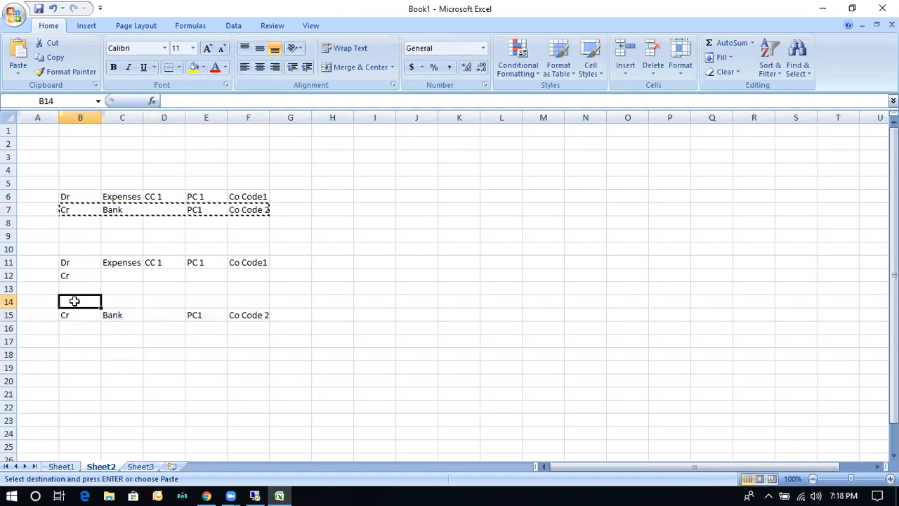
text(DR)
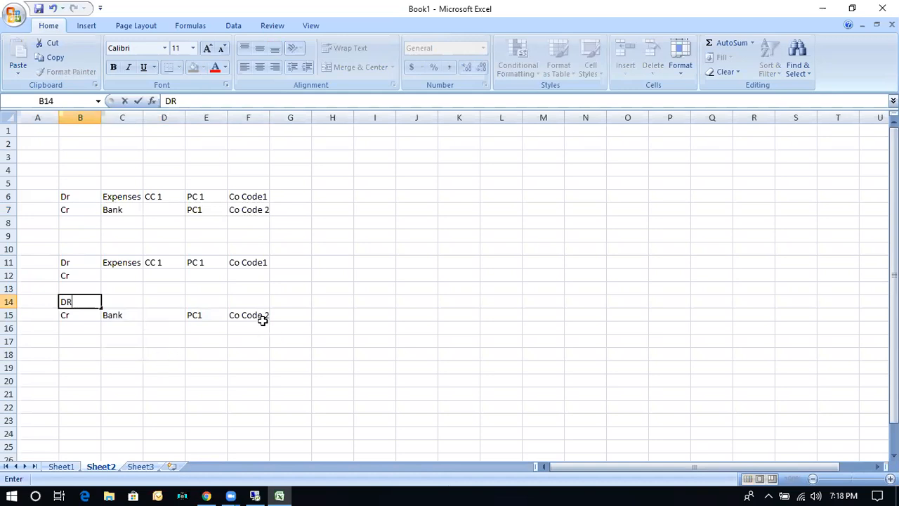
click(244, 298)
text(Co Co)
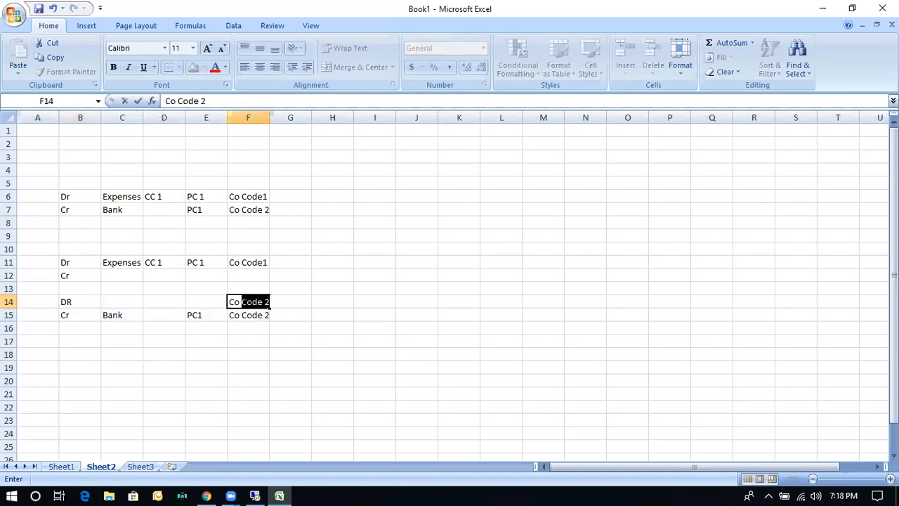
click(240, 277)
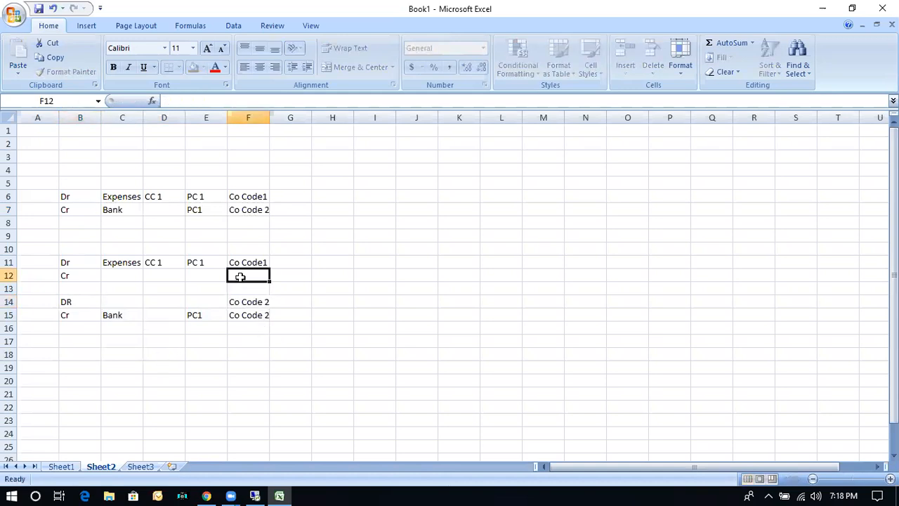
text(Co Code1)
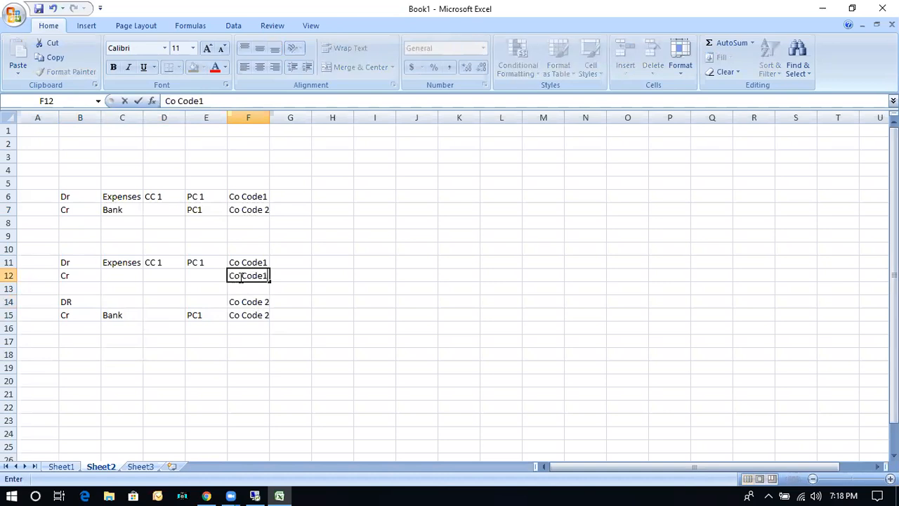
click(74, 340)
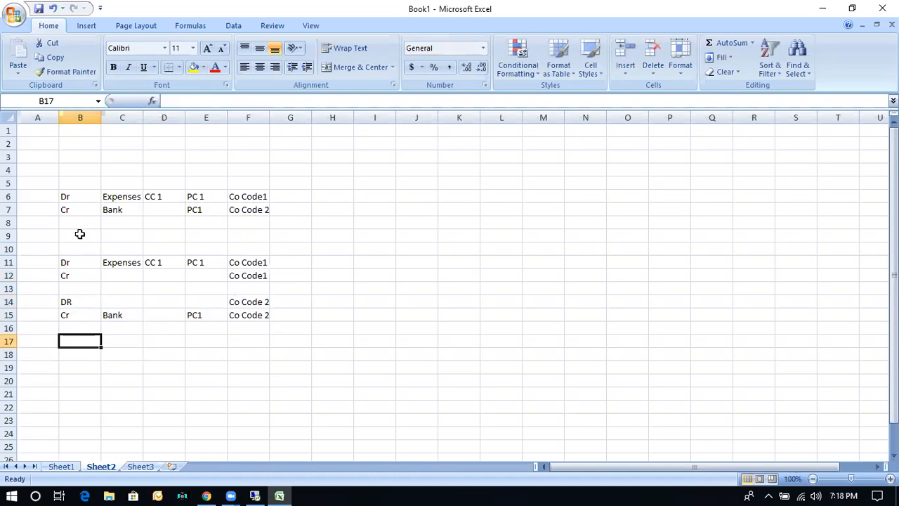
Compare the original entry lines in rows 6 and 7 with the split entries in rows 11 to 15.
drag(68, 197, 244, 199)
drag(71, 262, 249, 252)
drag(70, 209, 242, 213)
drag(66, 316, 232, 320)
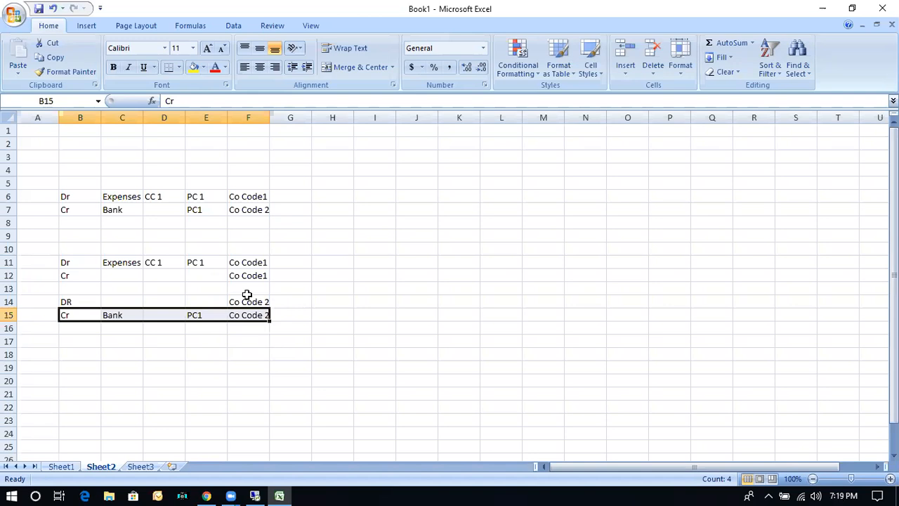
click(254, 198)
click(257, 208)
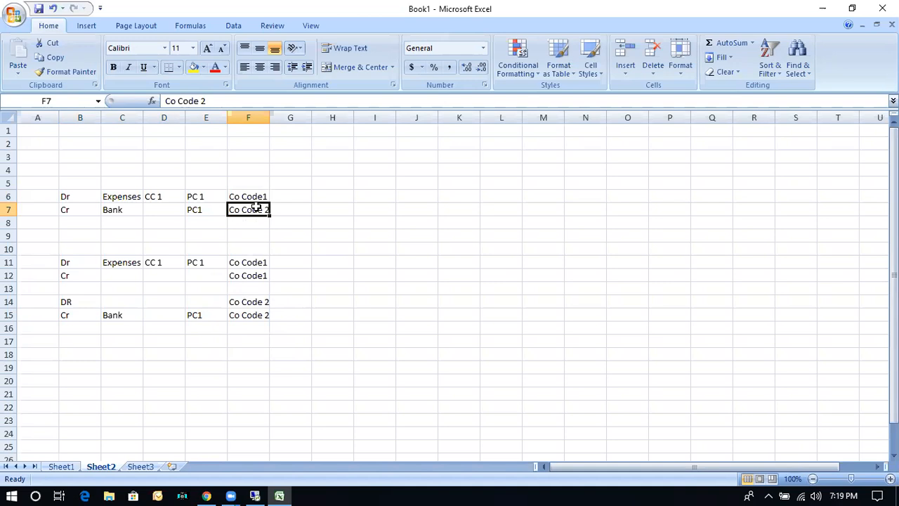
click(70, 277)
Change the debit label in B14 to "Dr" and enter "Intercompany Clrg" as its account in C14.
click(80, 300)
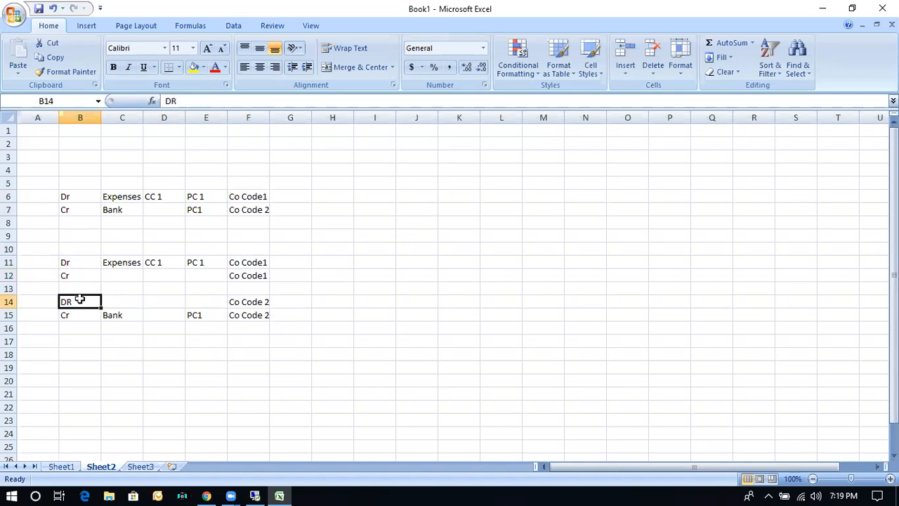
text(DR)
key(Tab)
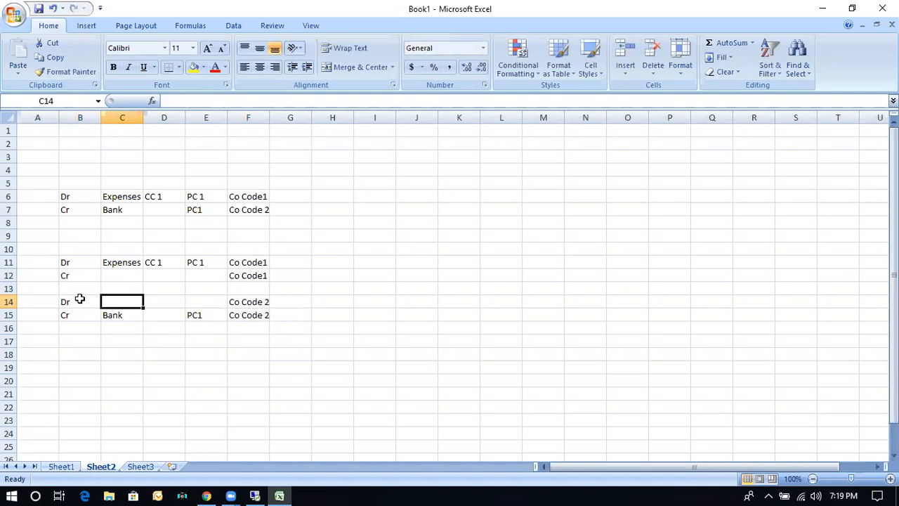
text(In)
text(er)
key(BackSpace)
key(BackSpace)
text(tercompany Cler)
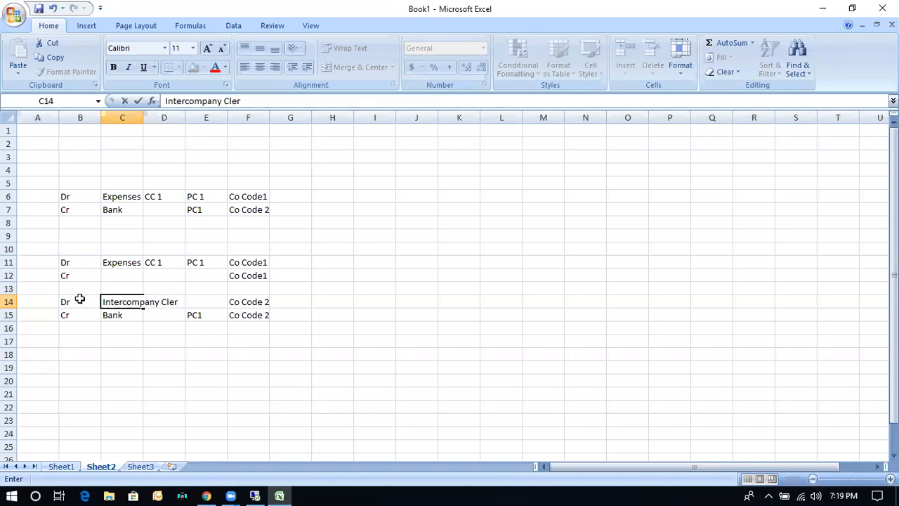
key(BackSpace)
key(BackSpace)
text(rg)
key(Return)
Copy the intercompany clearing account from C14 to the credit line in C12.
key(Up)
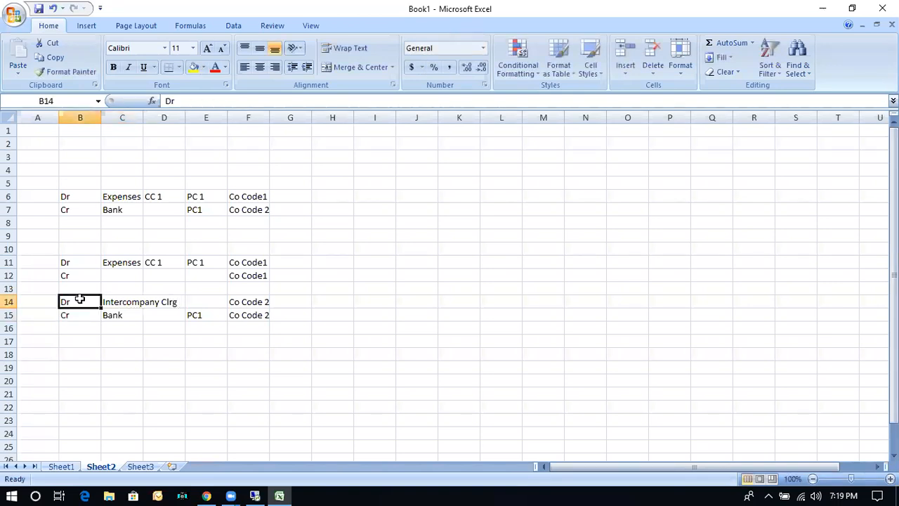
key(Right)
key(ctrl+c)
key(Up)
key(Up)
key(Return)
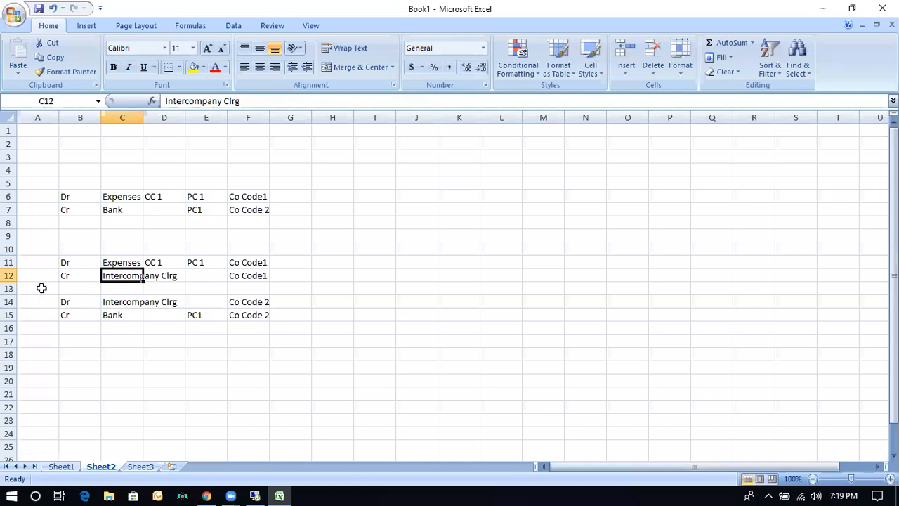
Highlight the clearing lines in rows 12 to 14, and switch to the remote session with the SAP Customizing Implementation Guide.
drag(8, 275, 9, 301)
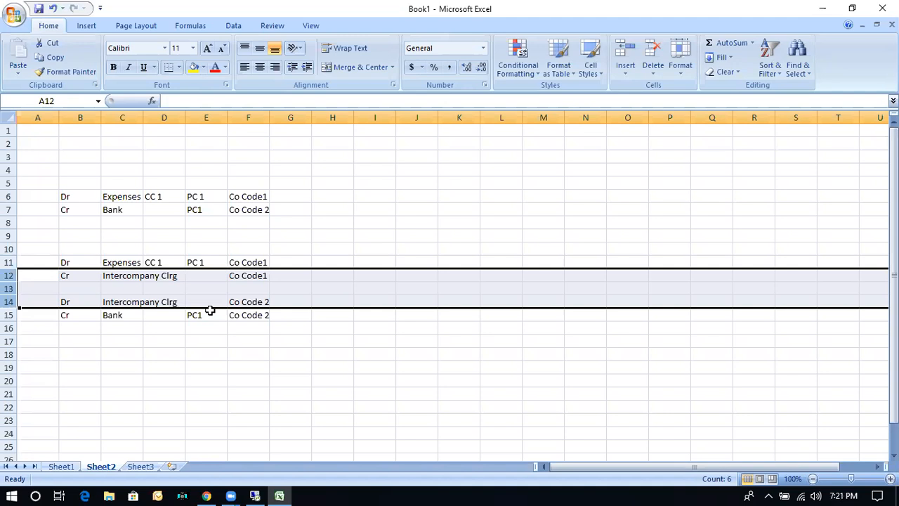
click(120, 341)
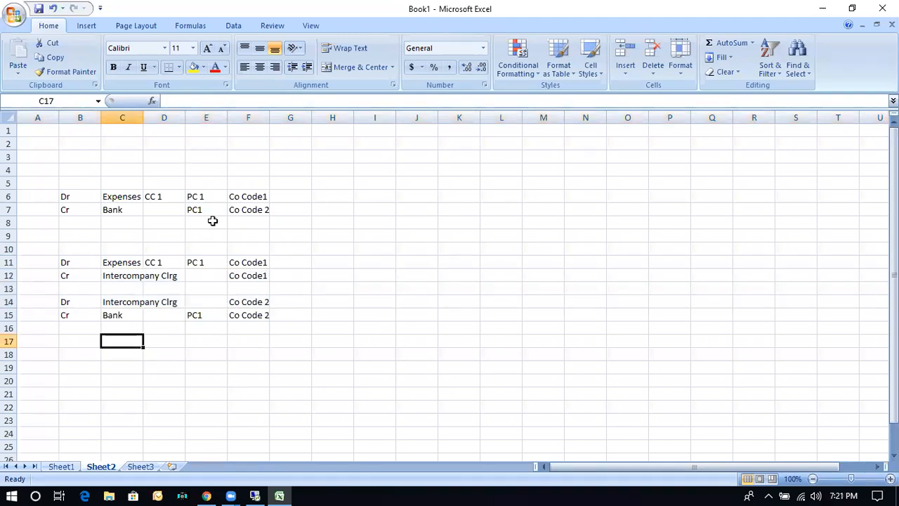
click(256, 495)
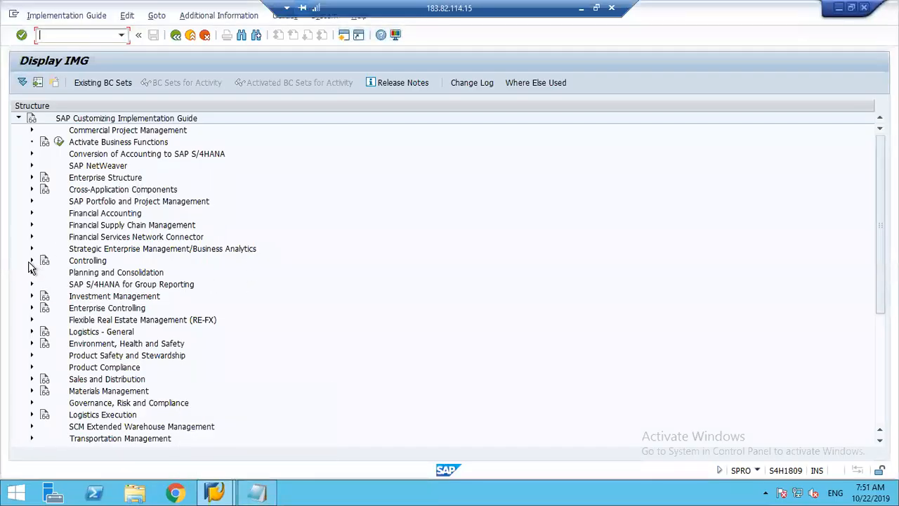
Open the Maintain Controlling Area activity under Controlling, General Controlling, Organization in the implementation guide.
click(30, 262)
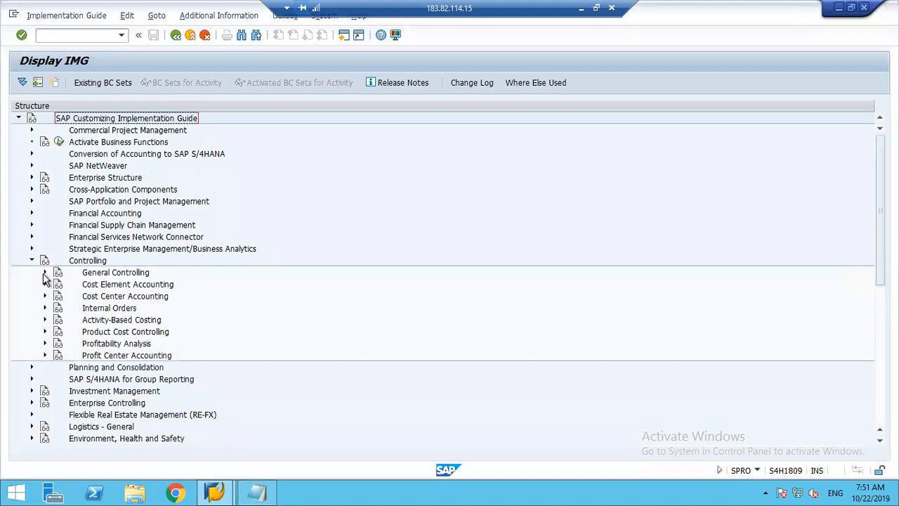
click(43, 276)
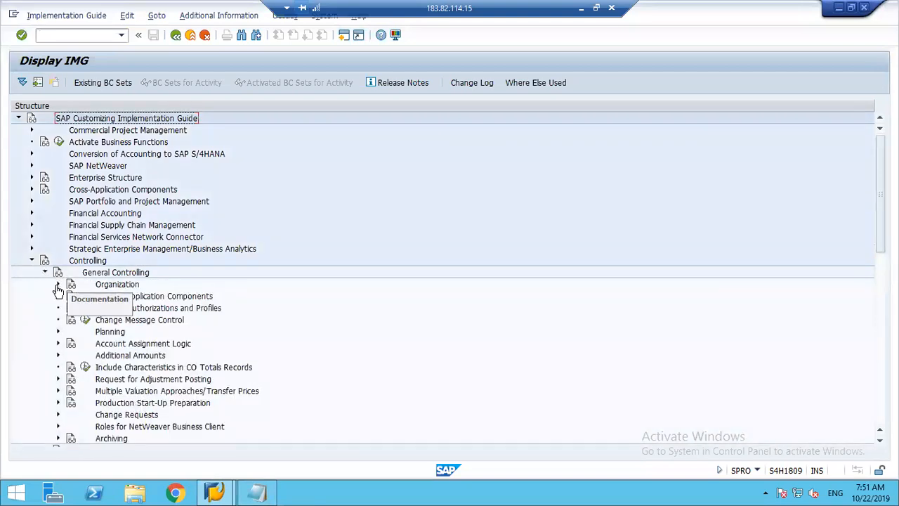
click(59, 284)
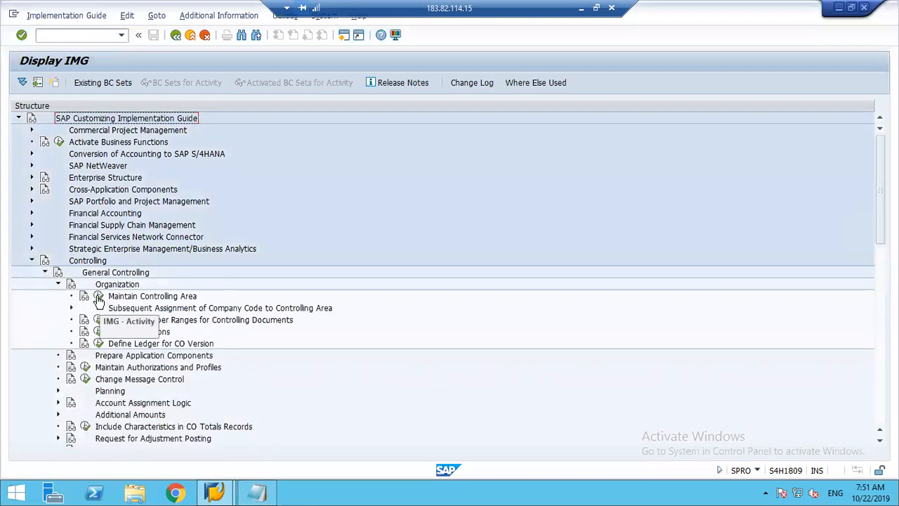
click(98, 297)
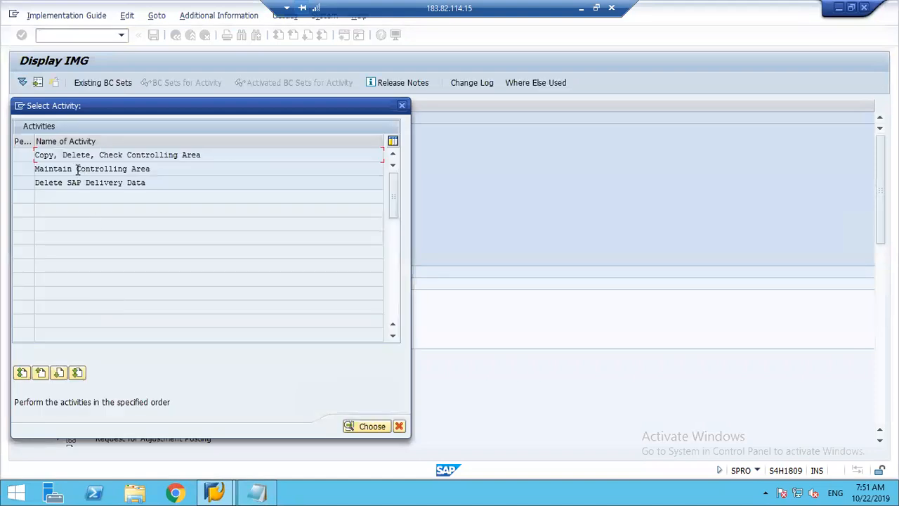
double_click(79, 174)
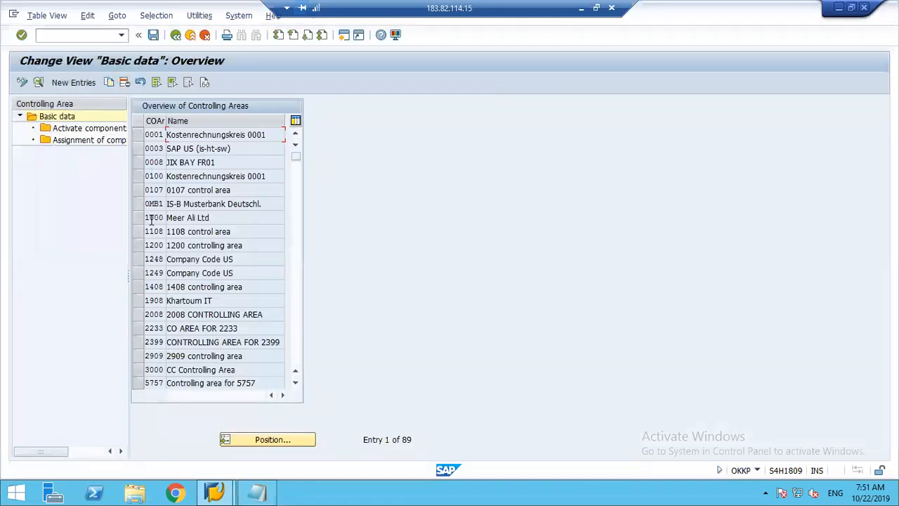
Check the company codes assigned to controlling area 1248 and copy the controlling area number.
click(139, 258)
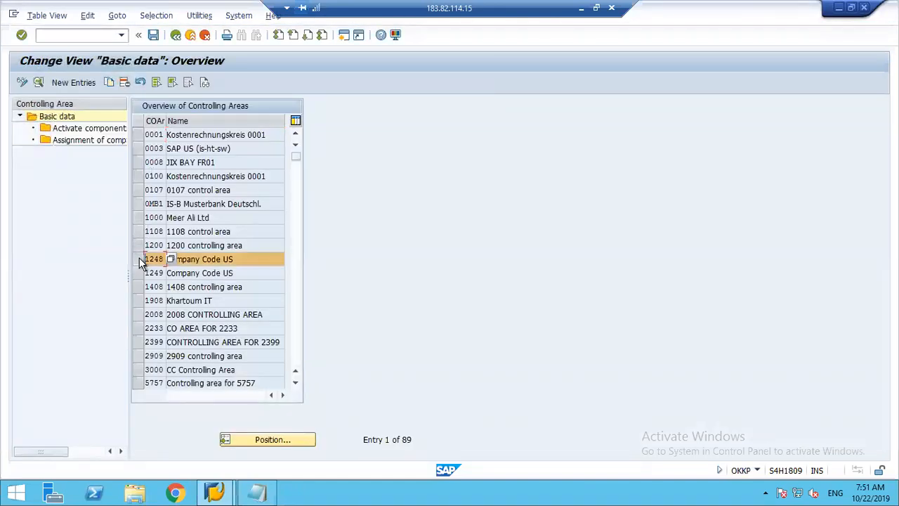
double_click(75, 138)
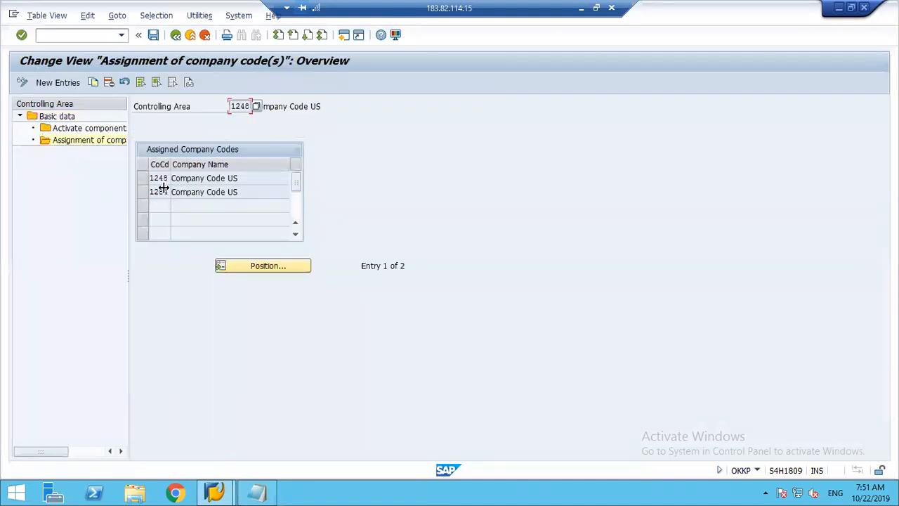
click(160, 179)
click(160, 193)
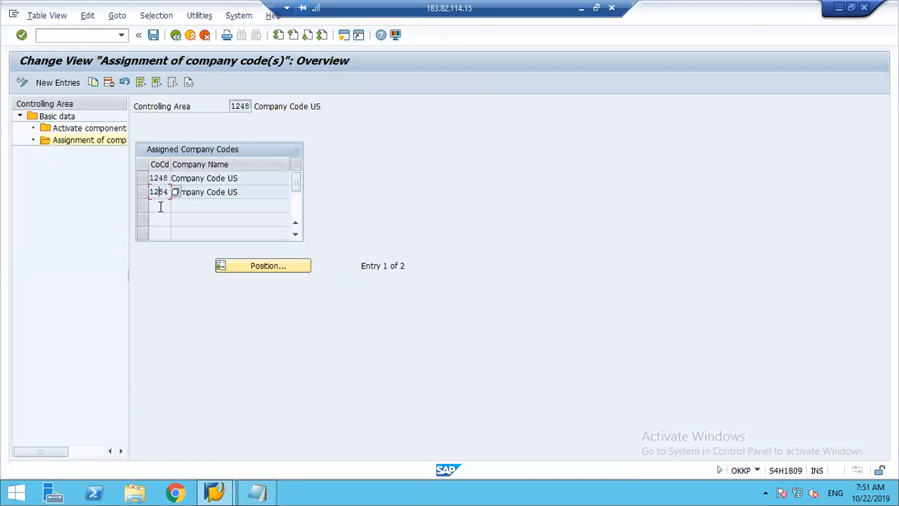
double_click(232, 107)
key(ctrl+c)
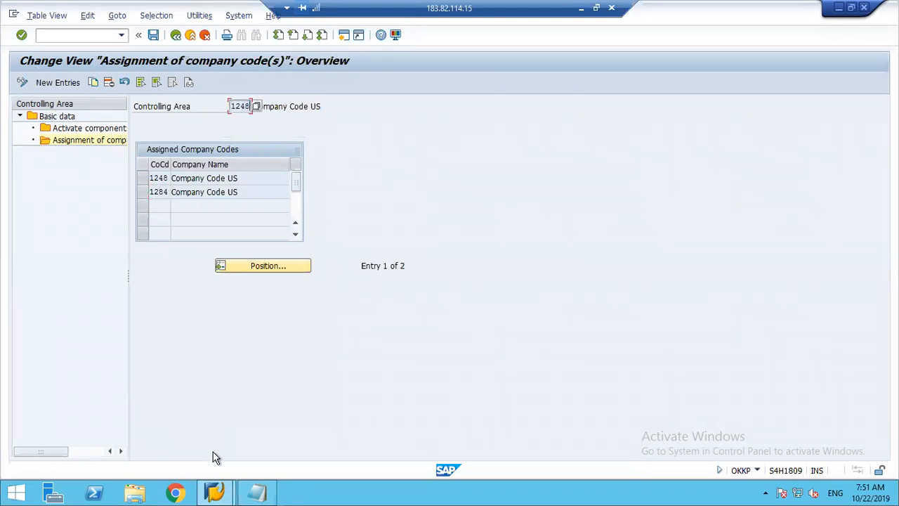
Start an additional SAP session and run transaction KS03 to display cost centers.
click(216, 493)
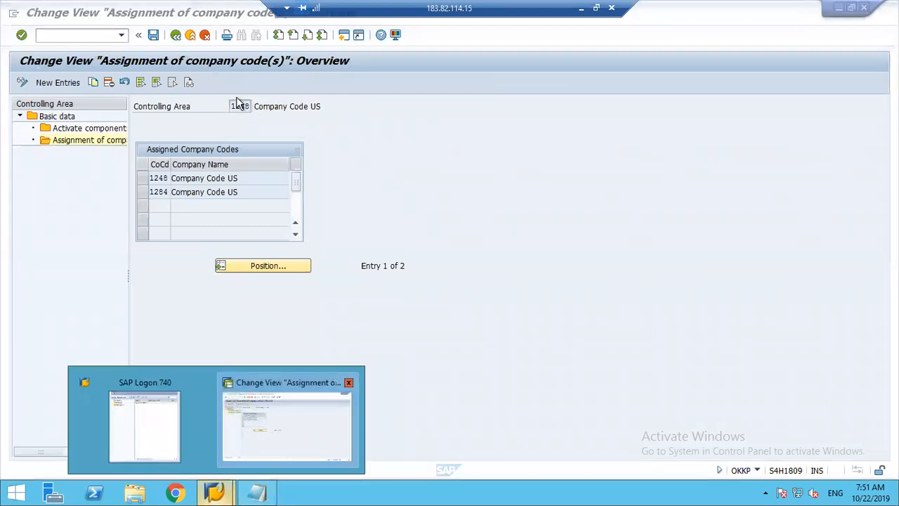
click(262, 422)
click(343, 36)
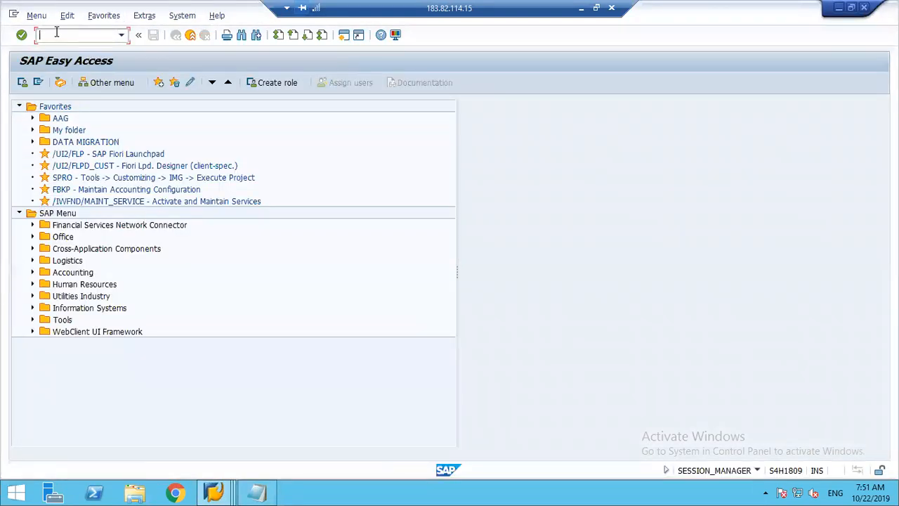
text(ks03)
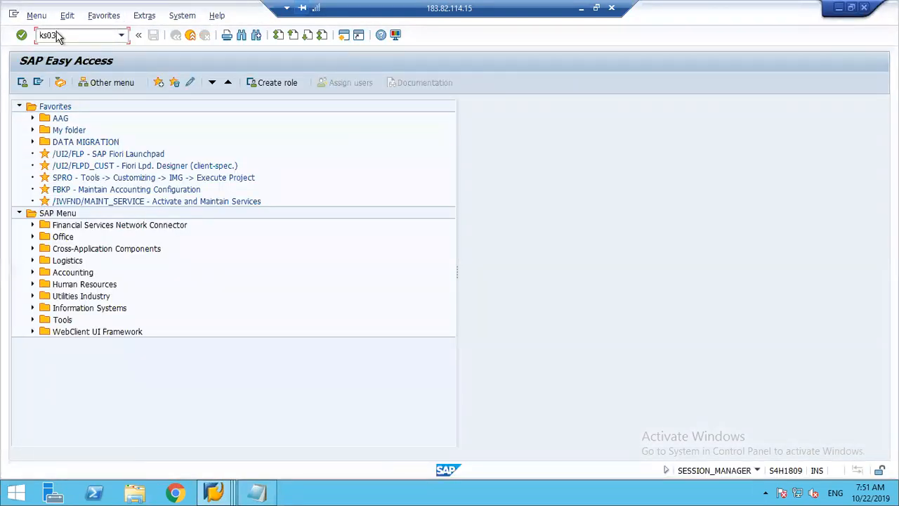
key(Return)
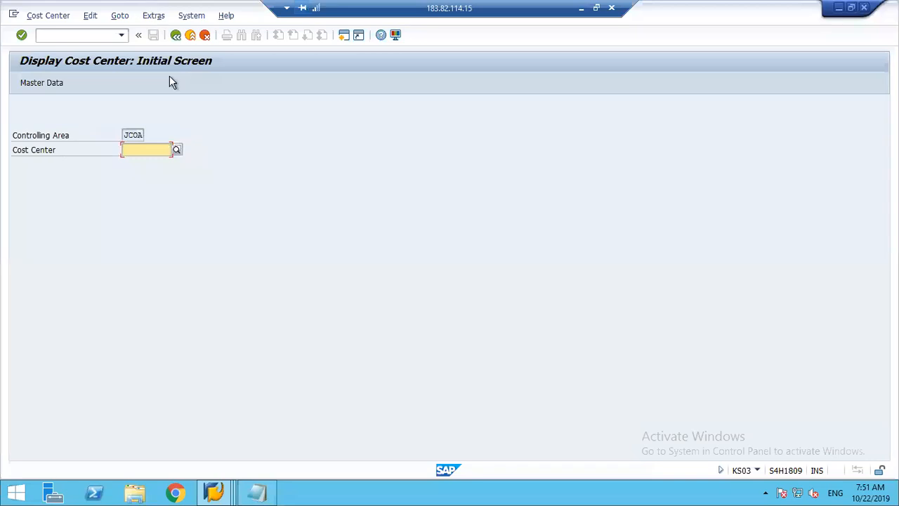
Set the controlling area to 1248 and display the master data of cost center 1000.
click(153, 16)
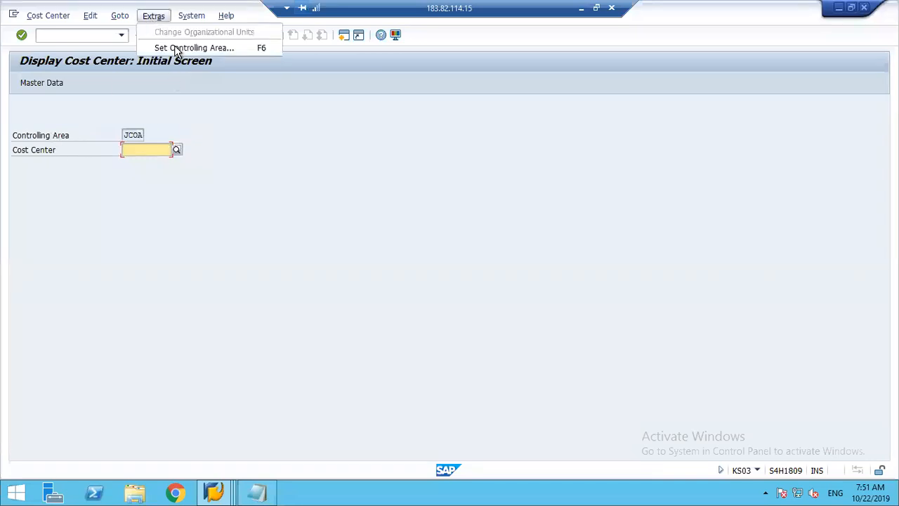
click(175, 47)
text(1235)
key(Return)
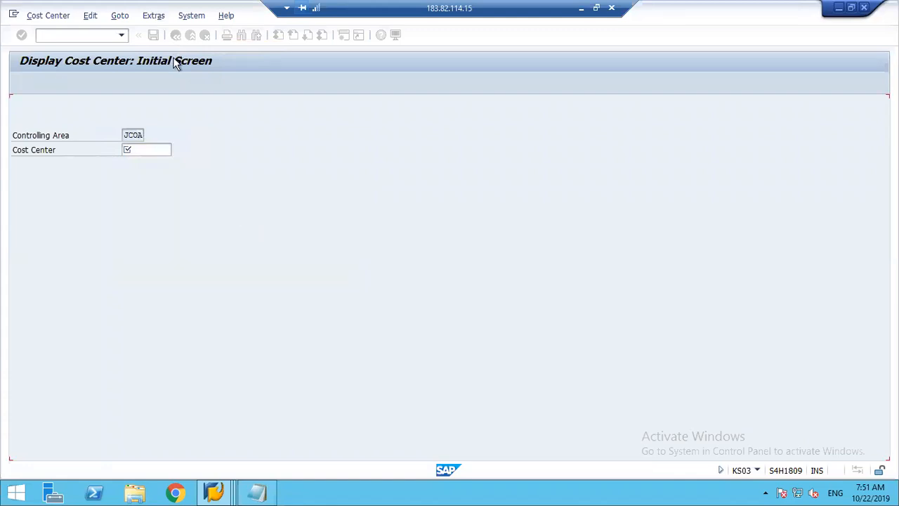
text(1000)
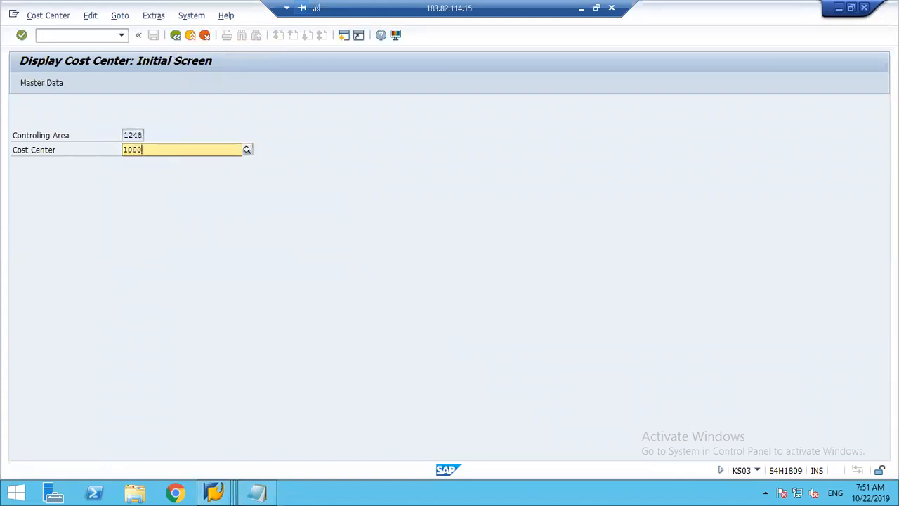
key(Return)
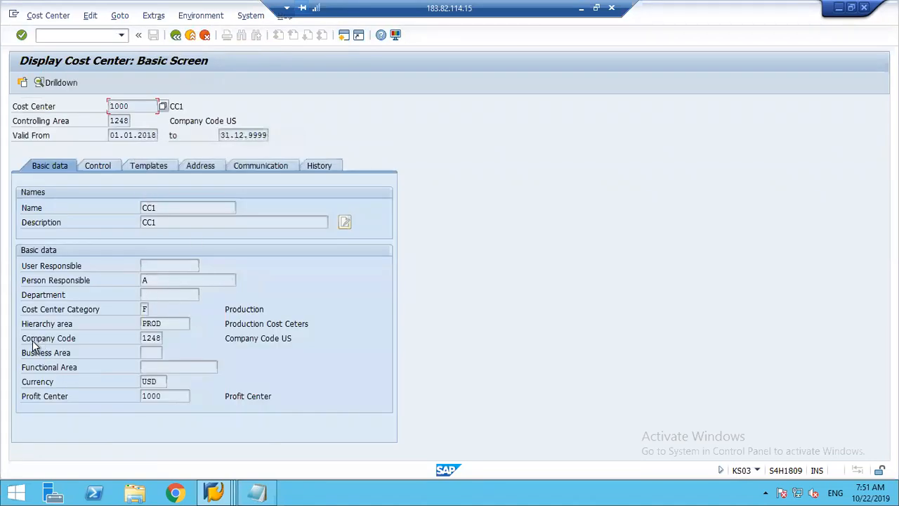
Examine the company code and profit center assignments in the basic data of cost center 1000.
drag(26, 340, 163, 339)
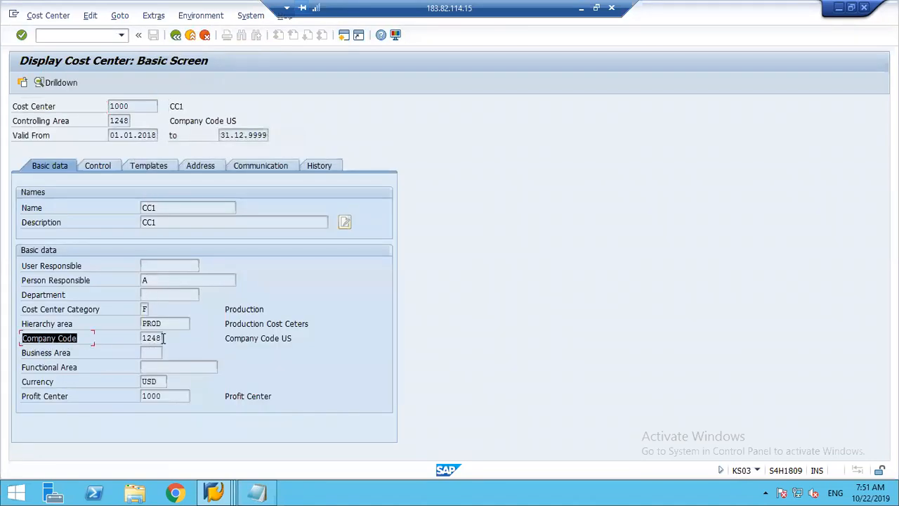
click(166, 337)
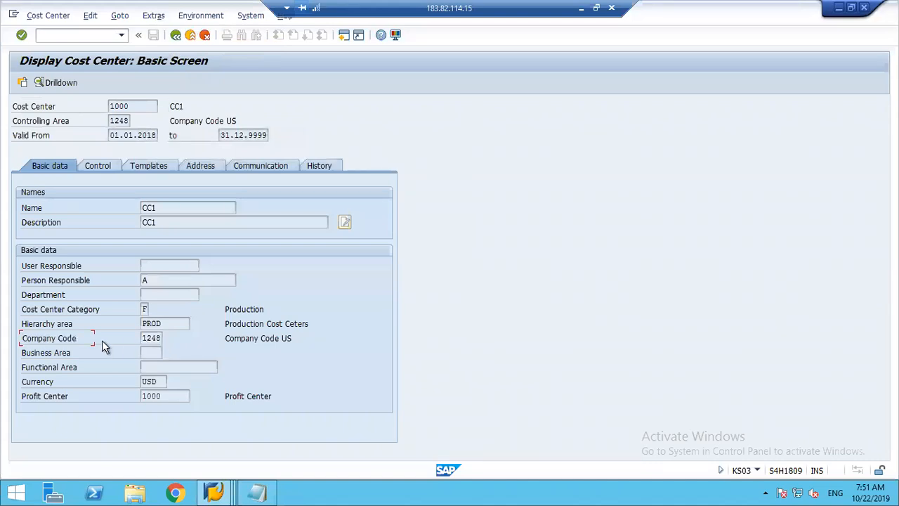
drag(24, 342, 167, 340)
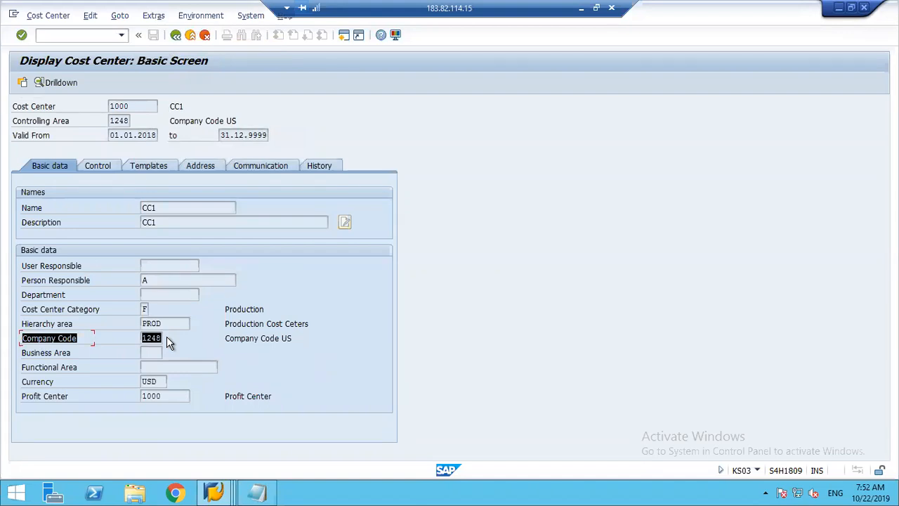
click(167, 337)
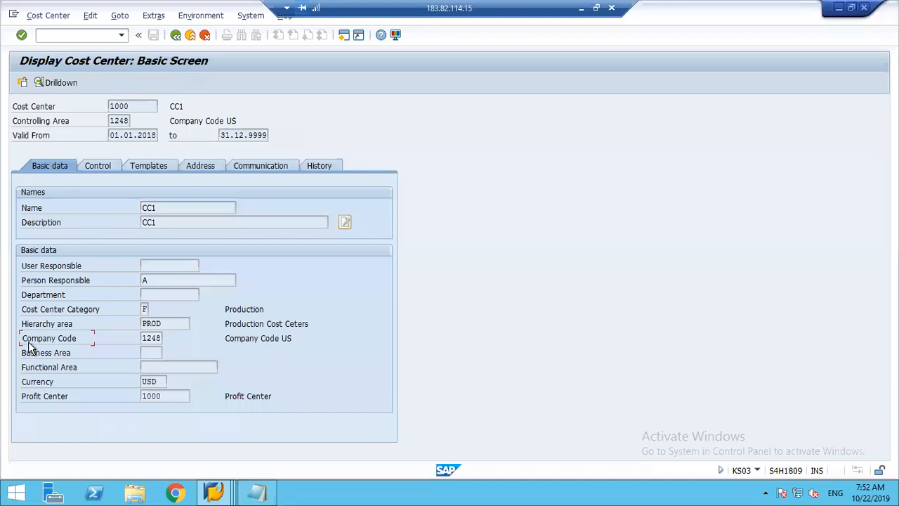
drag(92, 338, 174, 339)
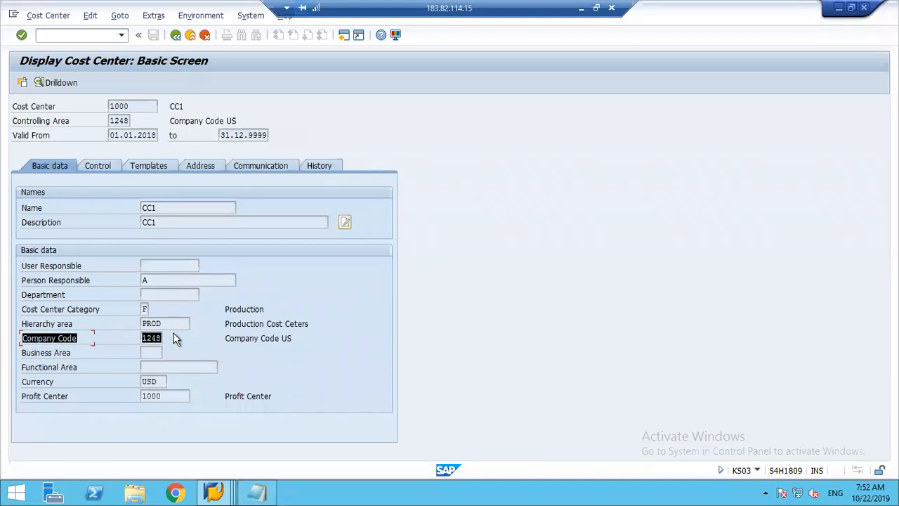
key(ctrl+c)
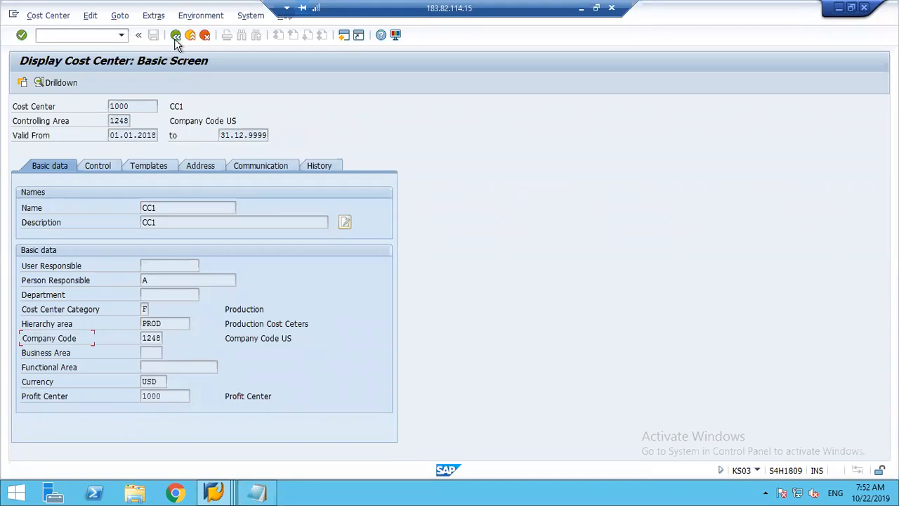
drag(169, 398, 120, 400)
click(119, 401)
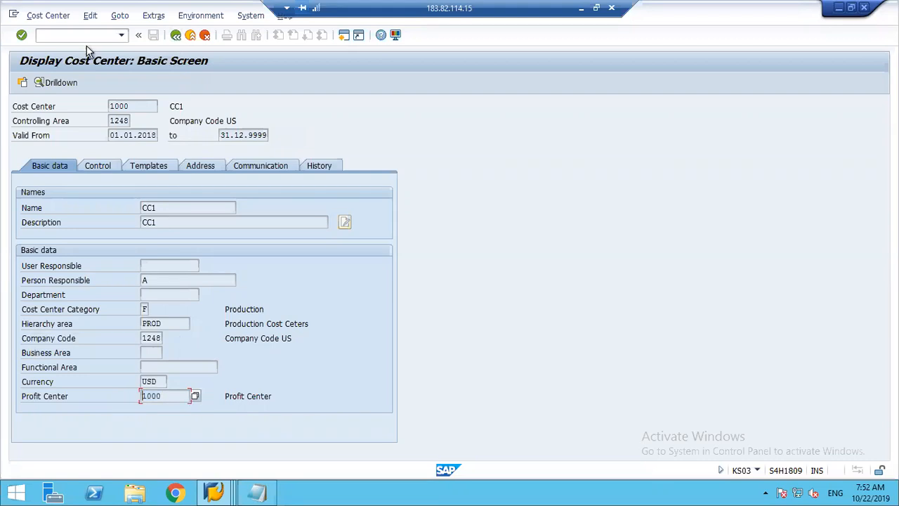
Display profit center 1000 with transaction KE53 and check its company code assignments.
click(53, 35)
text(/nke5)
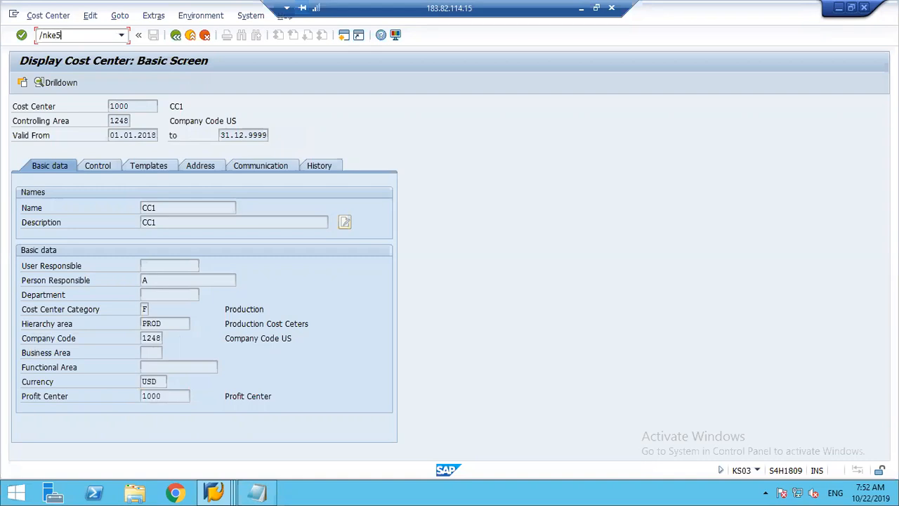
text(3)
key(Return)
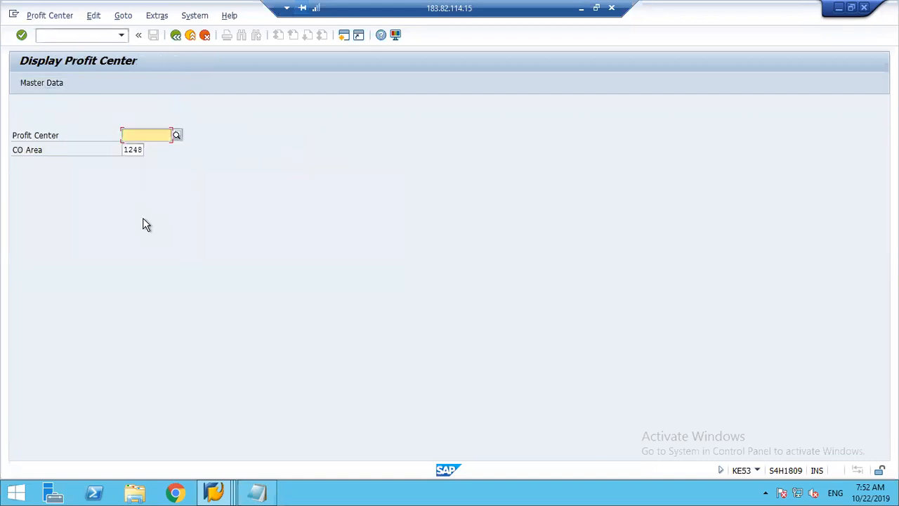
text(1000)
key(Return)
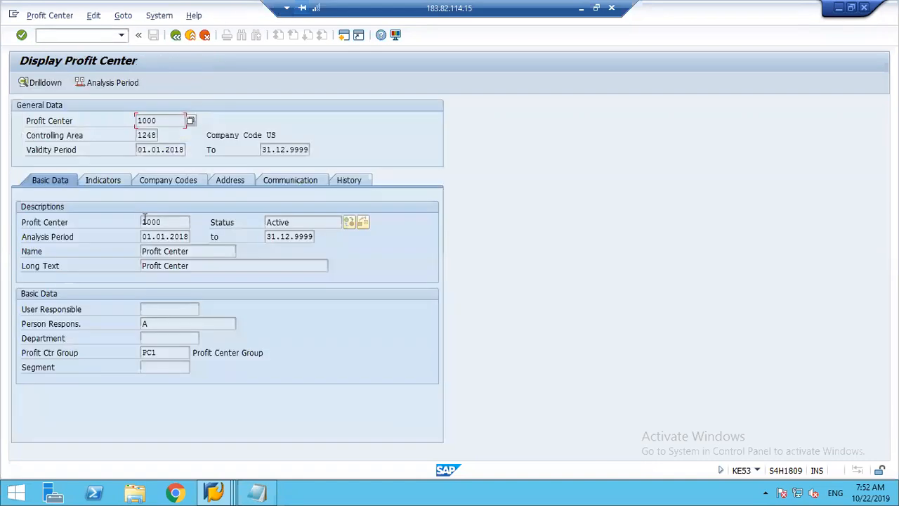
click(159, 180)
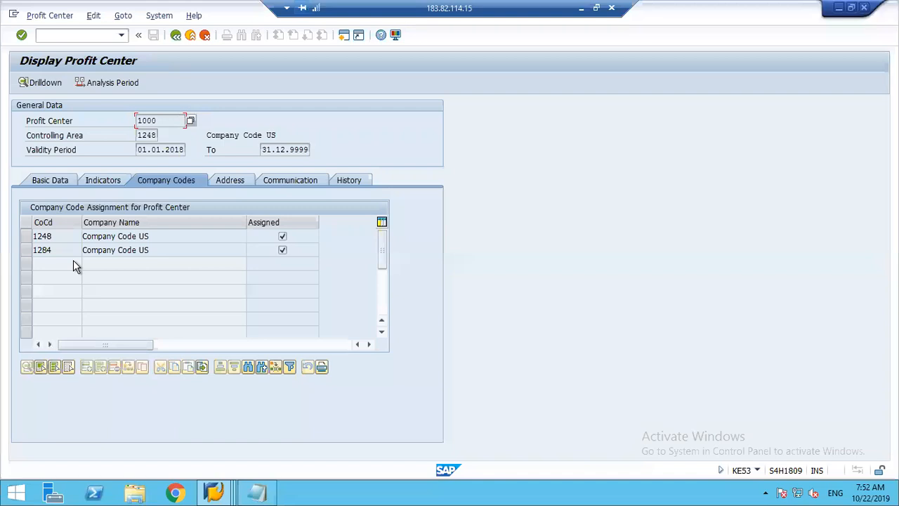
click(283, 252)
click(175, 35)
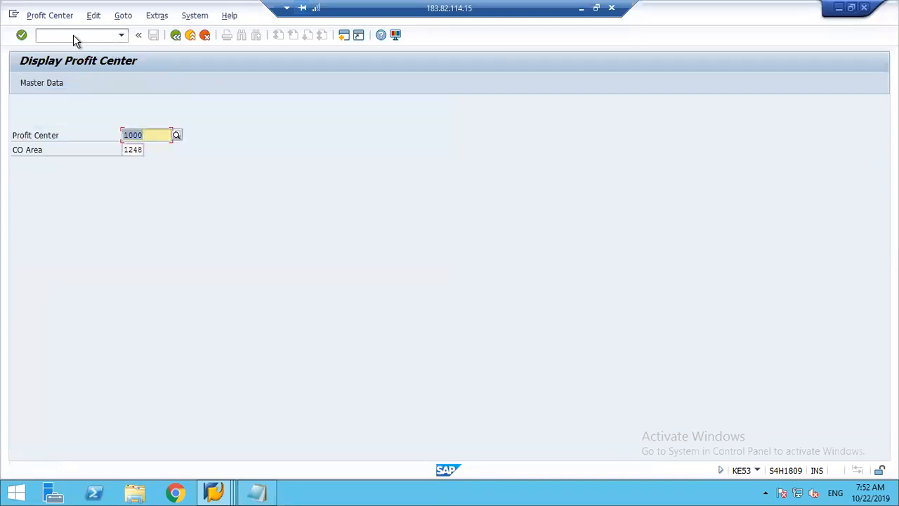
Open profit center 1000 for changing, remove its assignment to company code 1284, and save the change.
click(49, 17)
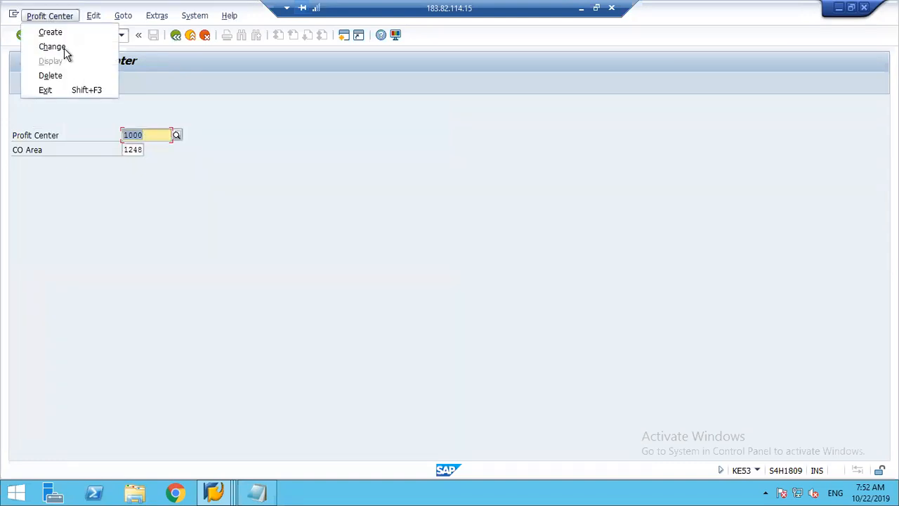
click(63, 47)
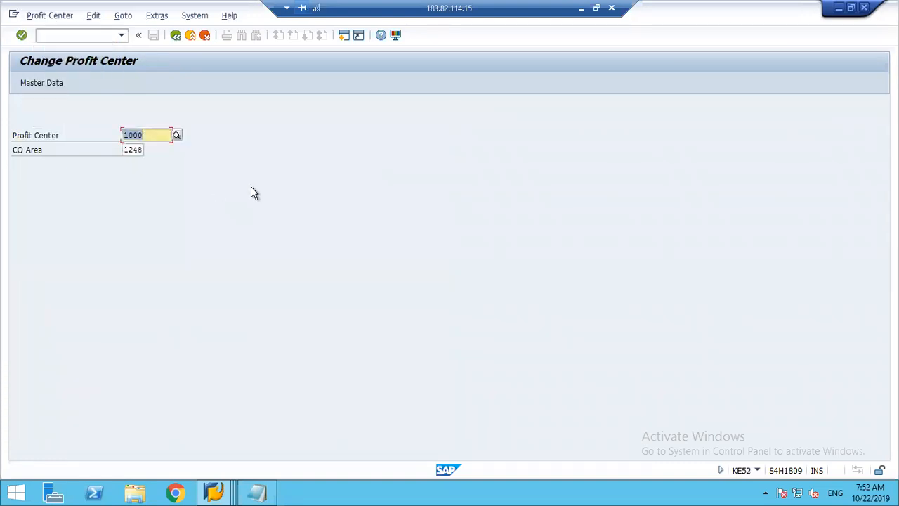
key(Return)
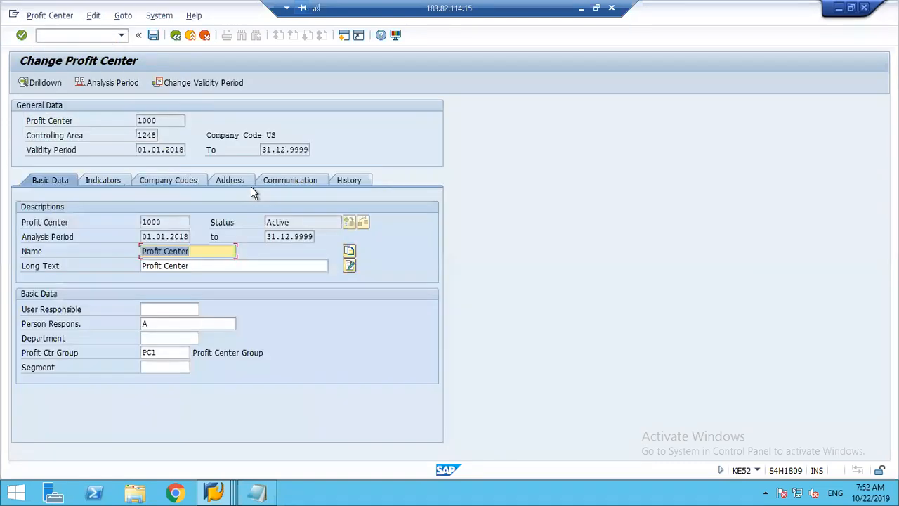
click(162, 181)
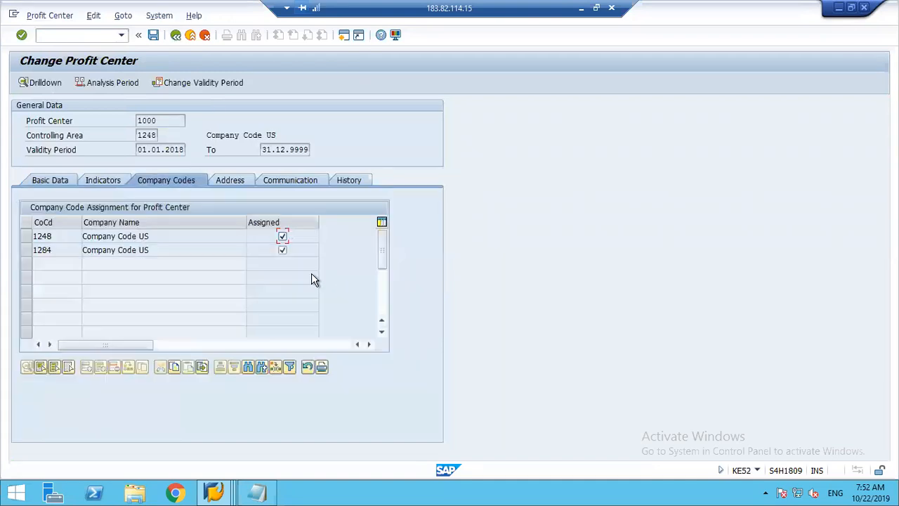
click(282, 251)
key(Return)
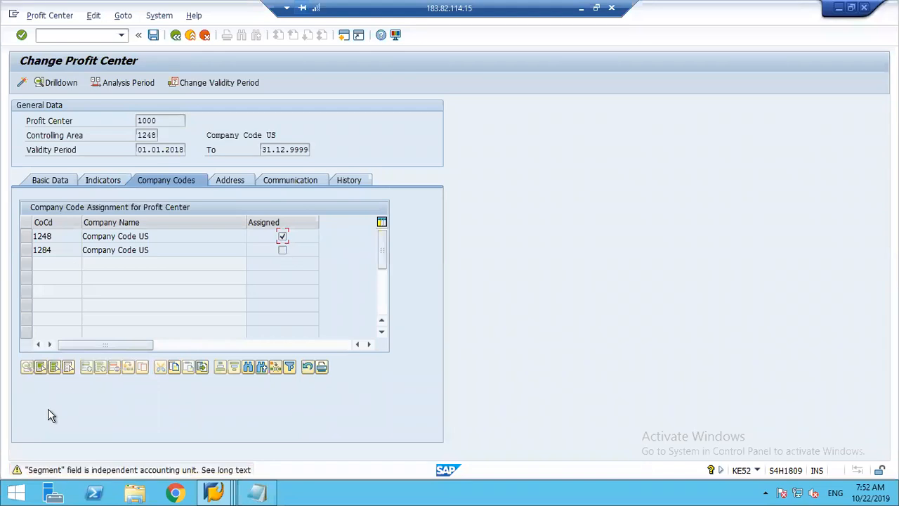
key(ctrl+s)
key(Return)
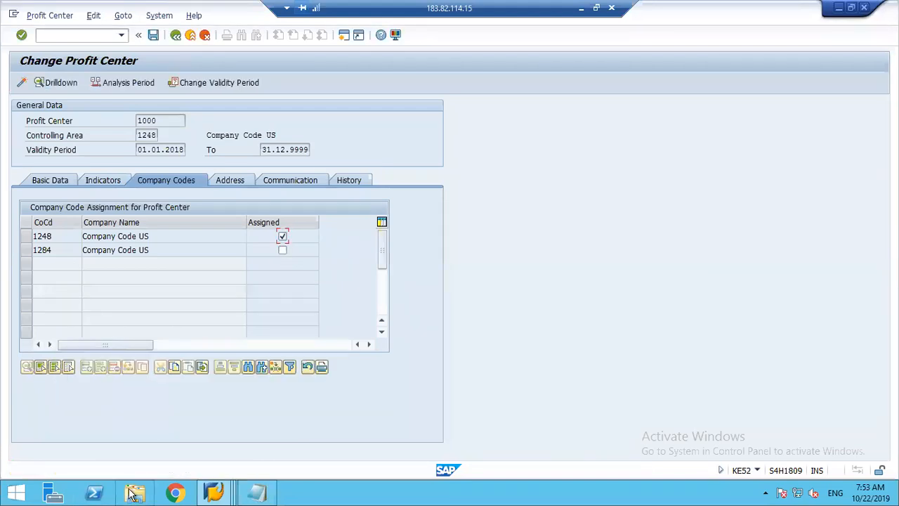
Activate the changed profit center 1000 and reopen its company code assignments for changing.
click(21, 83)
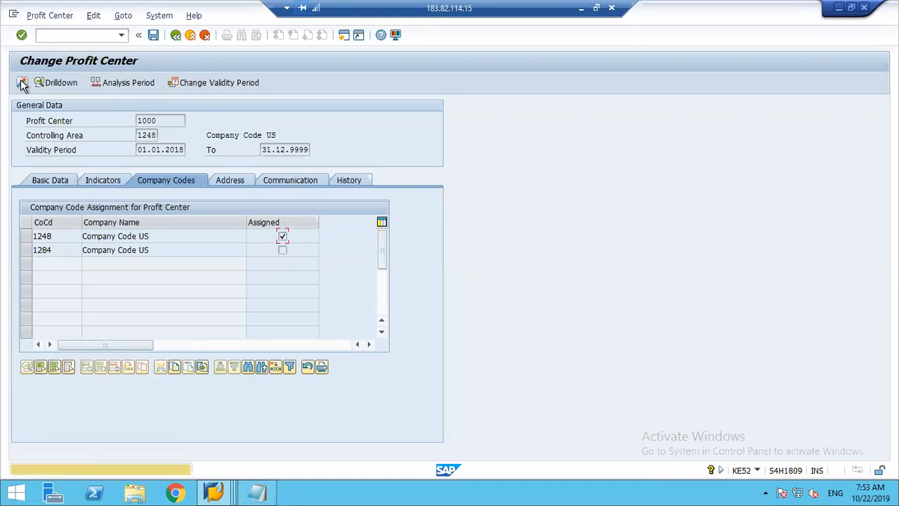
key(Return)
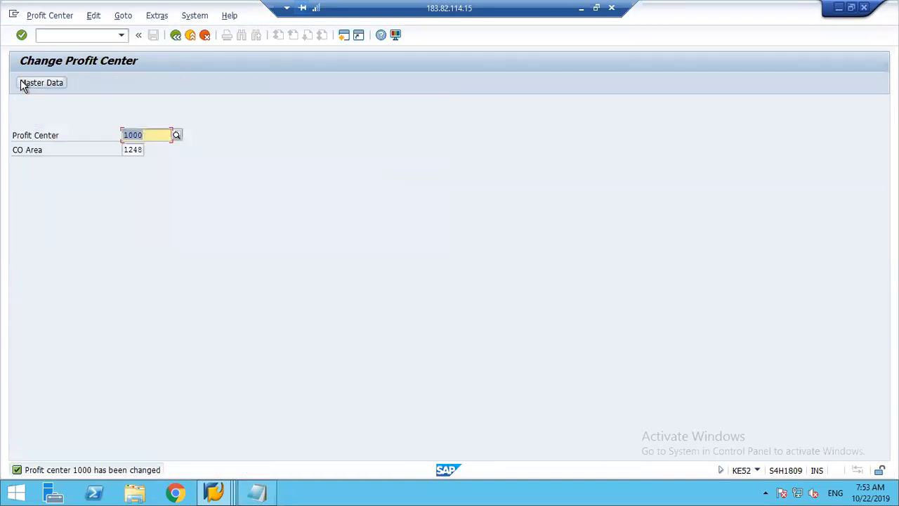
click(23, 84)
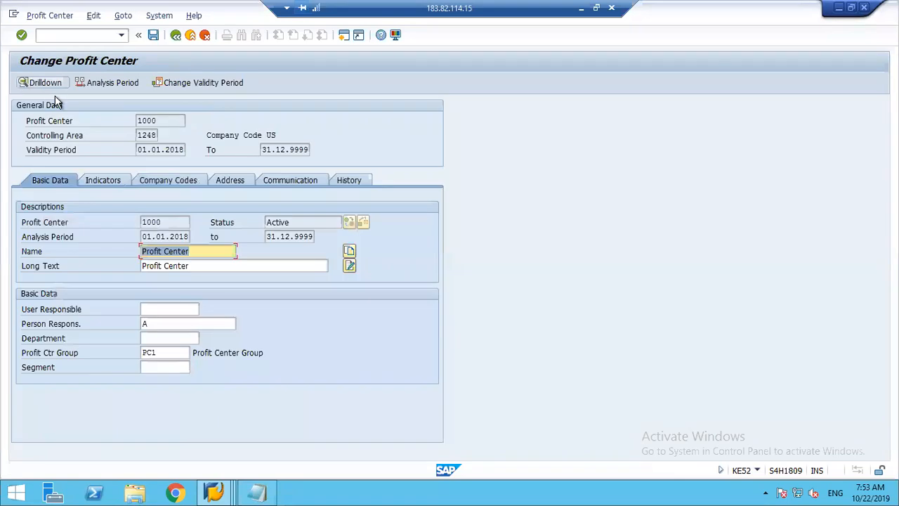
click(153, 179)
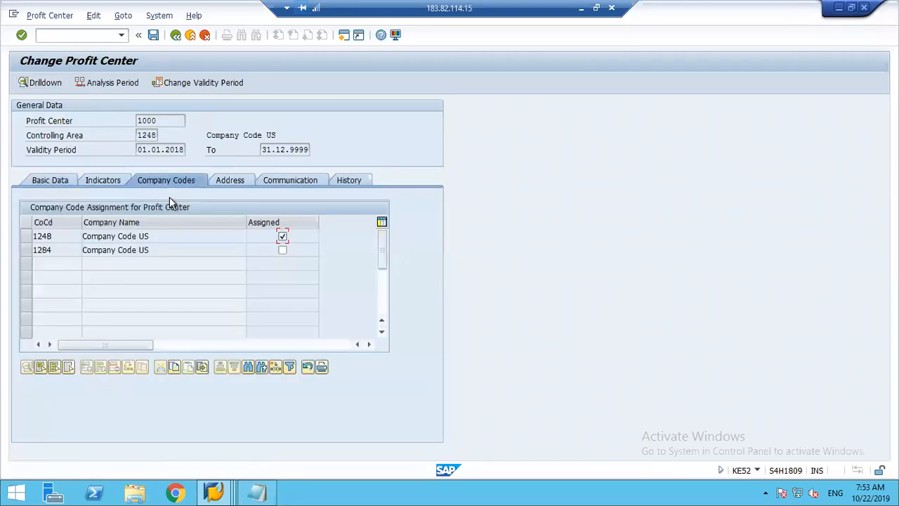
Save profit center 1000 again and return to the SAP Easy Access screen.
click(151, 119)
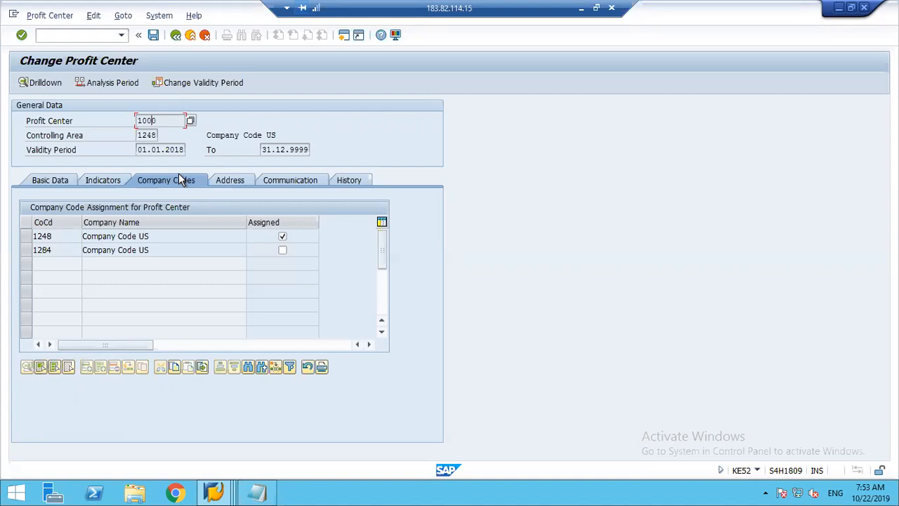
click(153, 36)
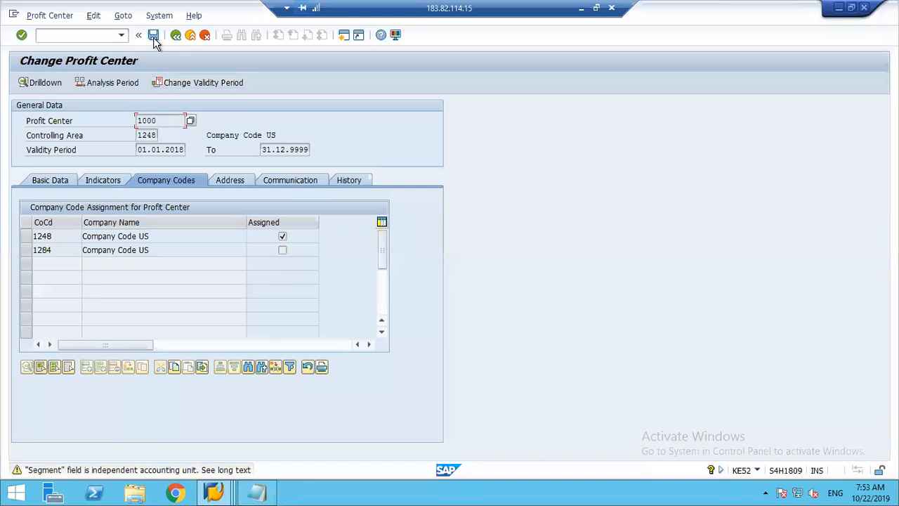
click(153, 36)
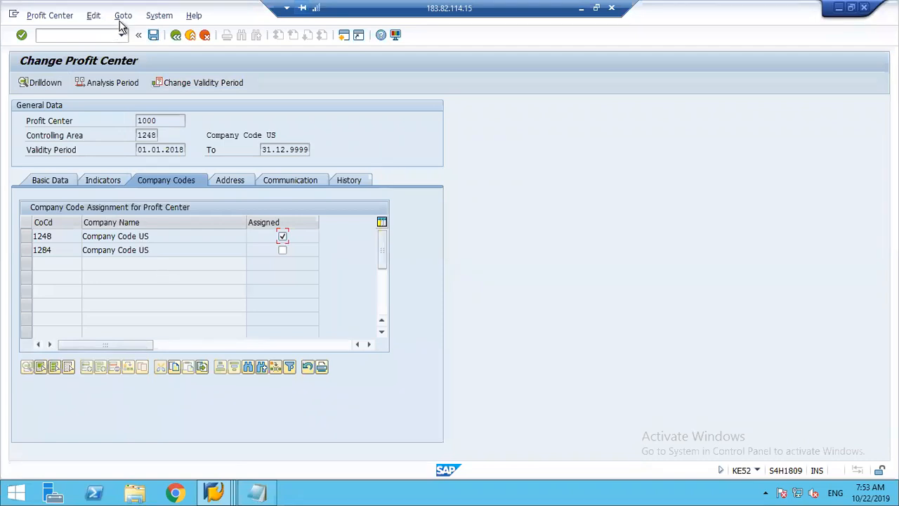
click(153, 36)
click(155, 39)
click(173, 38)
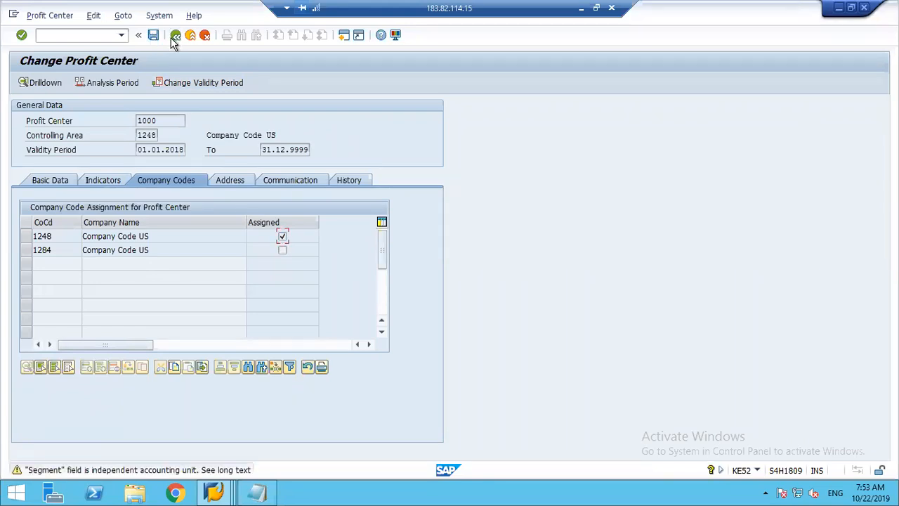
click(188, 38)
key(Return)
key(Return)
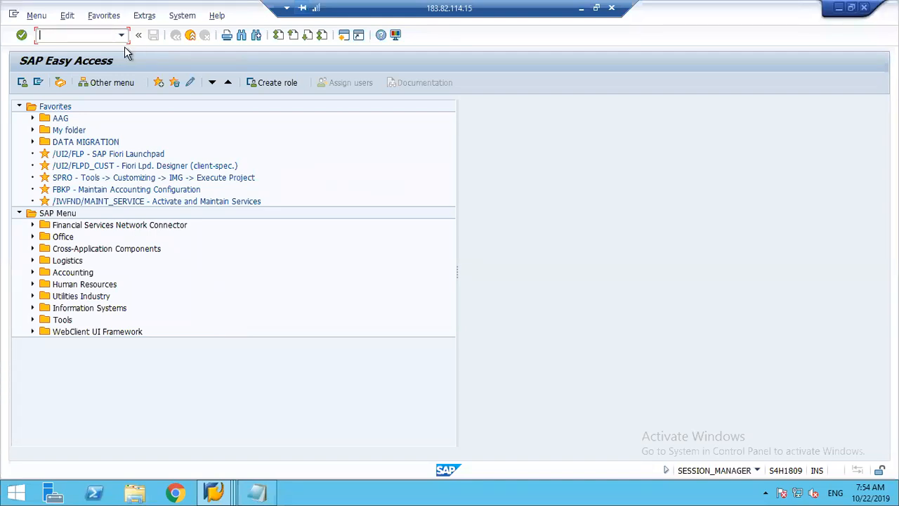
Open central G/L account maintenance with transaction FS00 and switch its account list to company code 1248.
text(fs00)
key(Return)
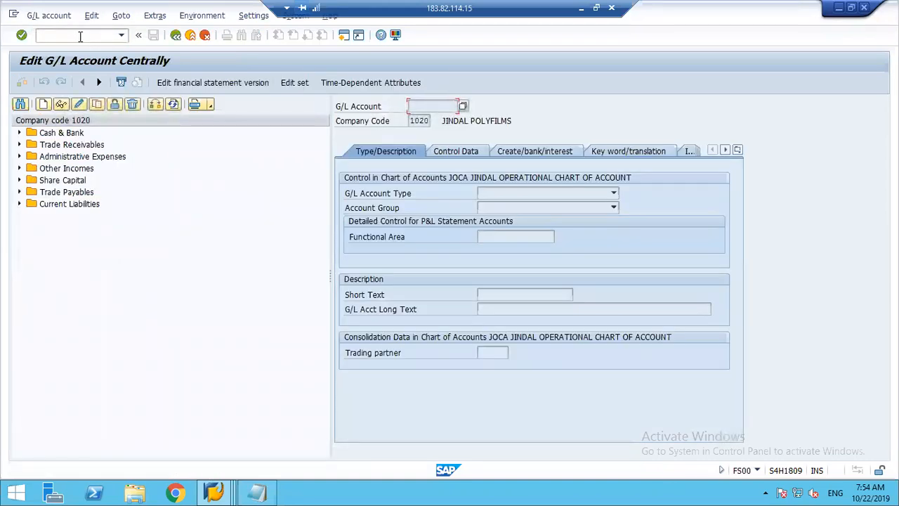
click(155, 103)
text(1248)
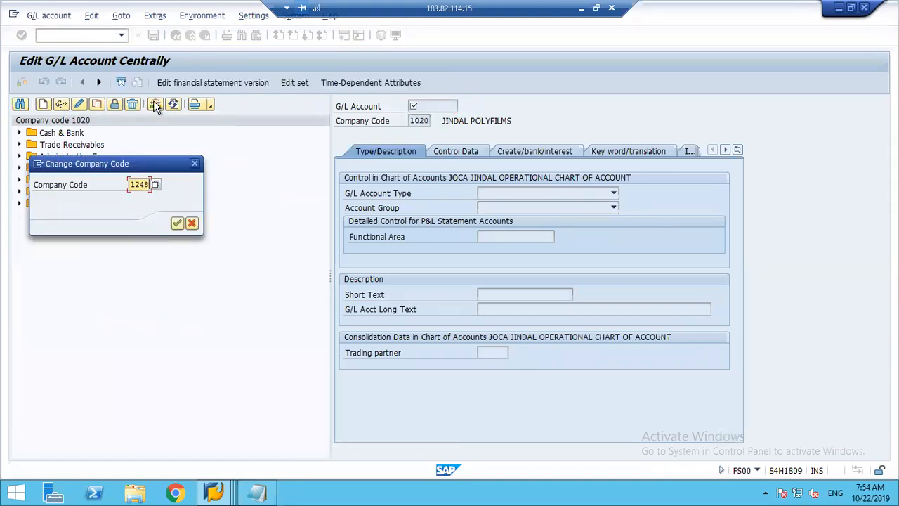
key(Return)
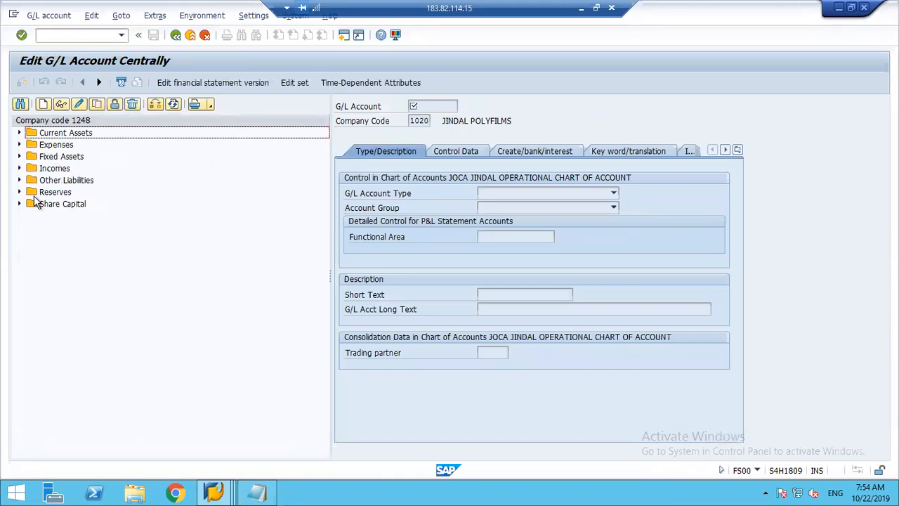
Copy the Loan Account 125000 under Other Liabilities to new G/L account 150000 in company code 1248.
click(20, 180)
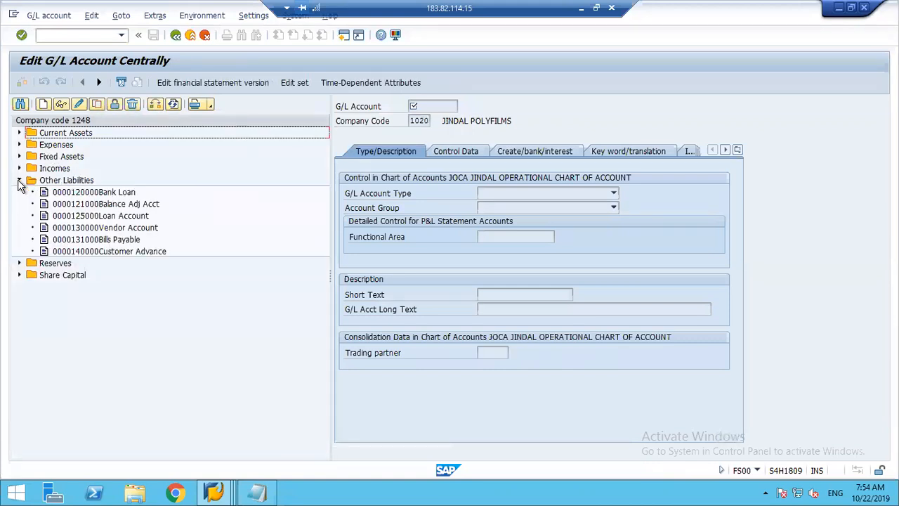
click(91, 253)
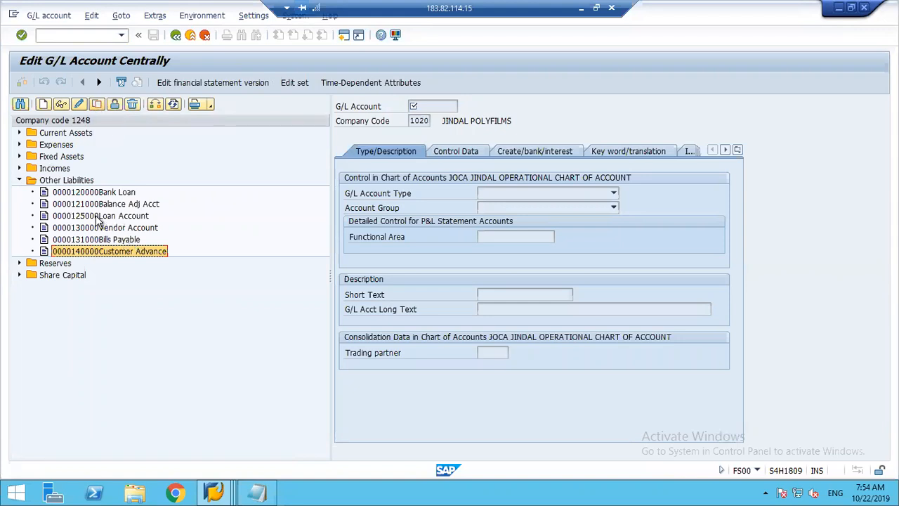
click(99, 220)
click(97, 105)
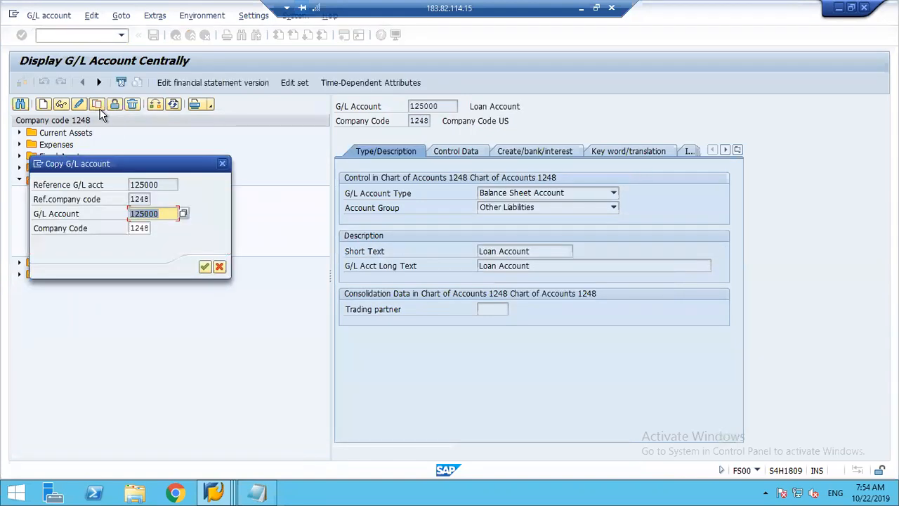
text(150)
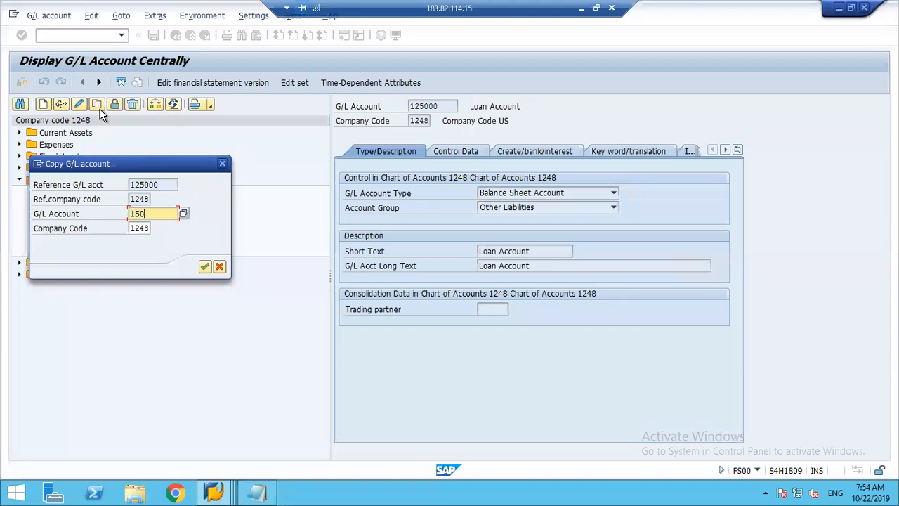
text(000)
key(Return)
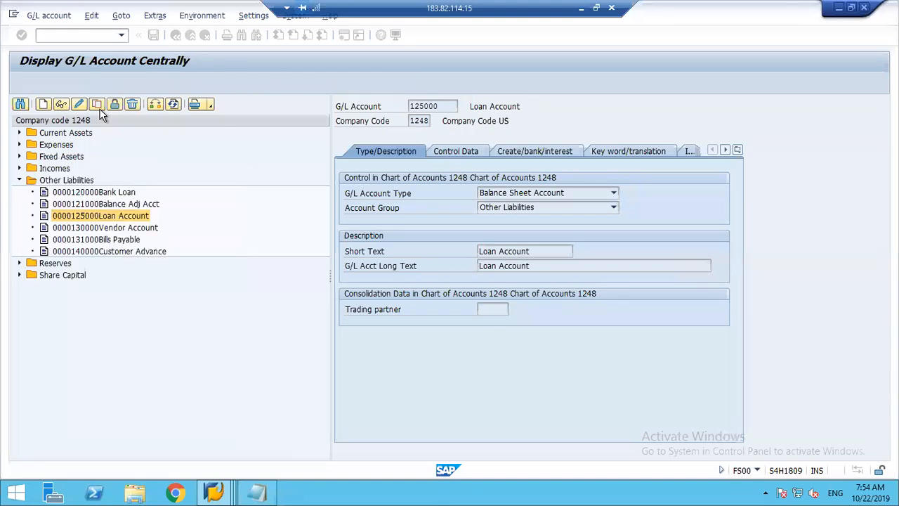
Set the new account's short text to Interco Clrg and its long text to Intercompany Clearing Account.
click(531, 251)
key(BackSpace)
key(BackSpace)
key(BackSpace)
key(BackSpace)
key(BackSpace)
key(BackSpace)
key(BackSpace)
key(BackSpace)
key(BackSpace)
key(BackSpace)
key(BackSpace)
key(BackSpace)
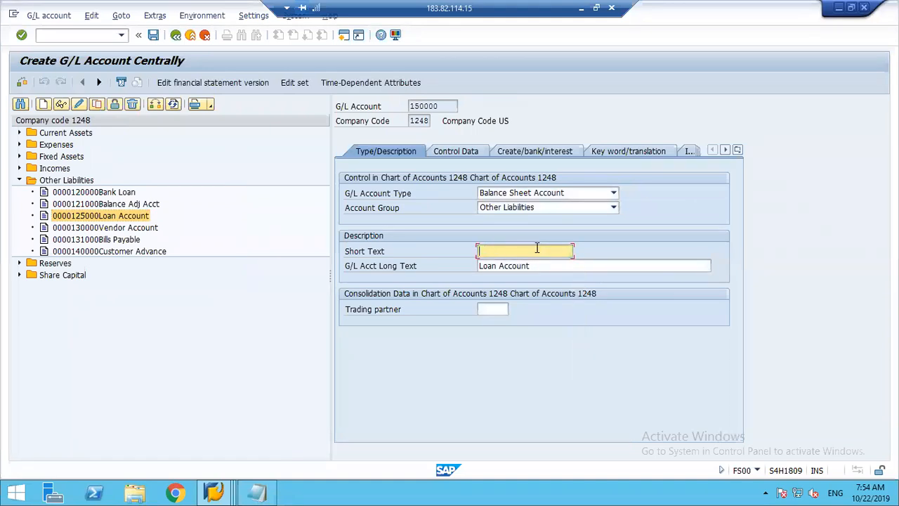
text(Interco Clrg)
key(Tab)
text(Inte)
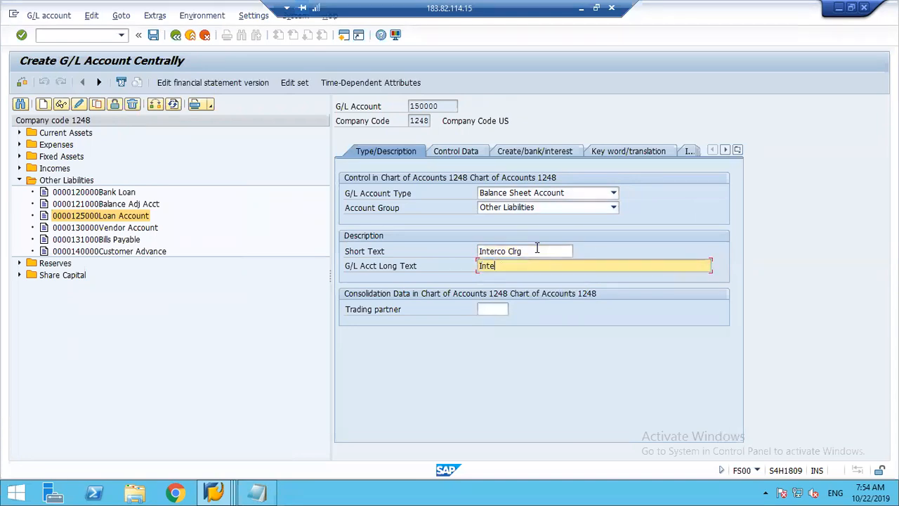
text(rcompany Clearing Account)
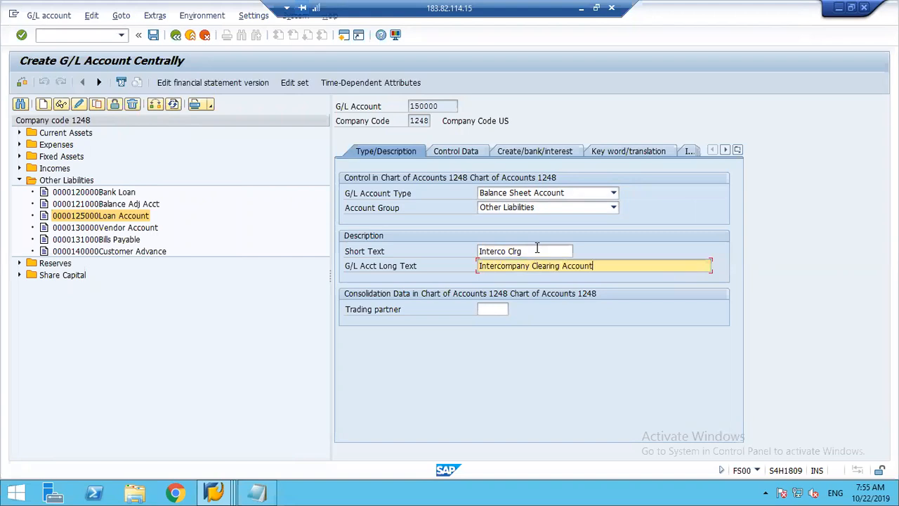
Check the control data and document creation settings of G/L account 150000 and save the account.
click(477, 154)
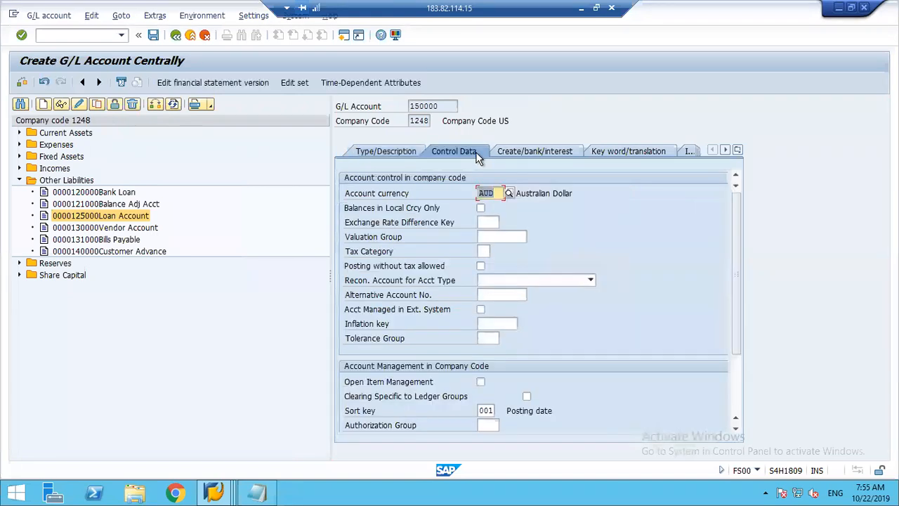
click(513, 149)
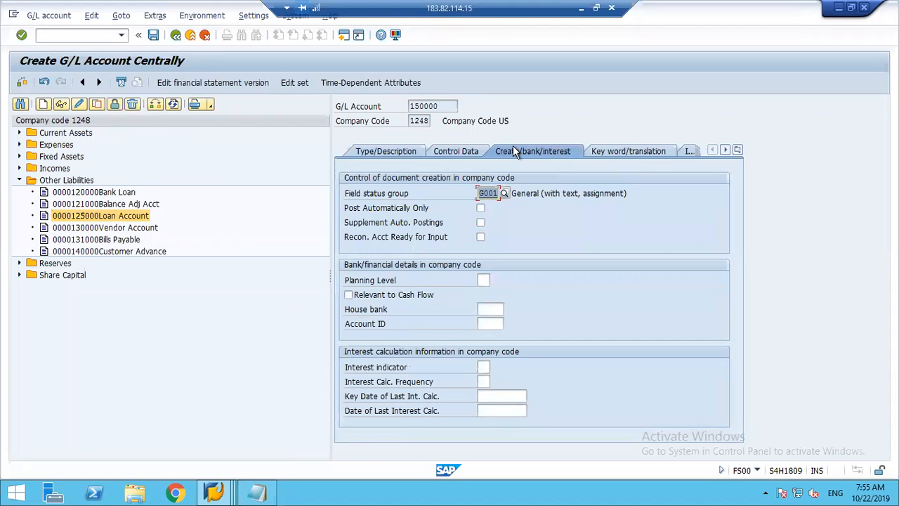
click(463, 150)
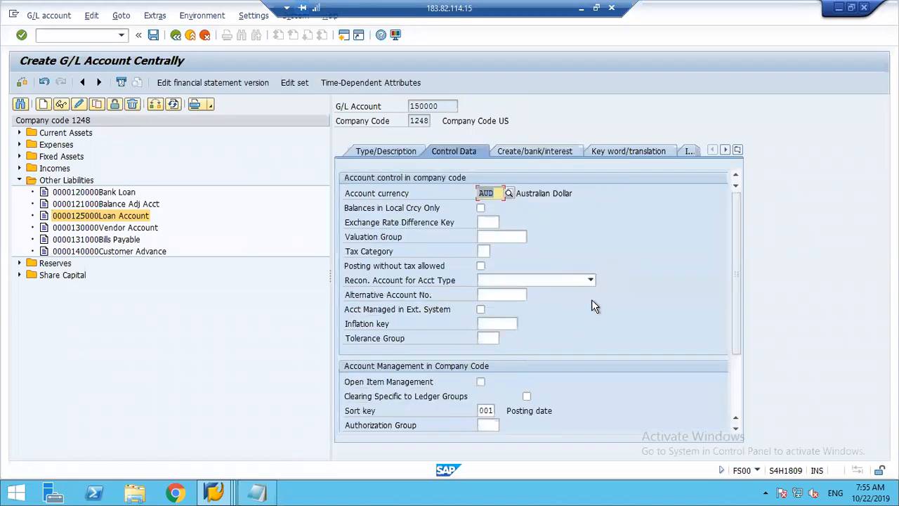
click(363, 148)
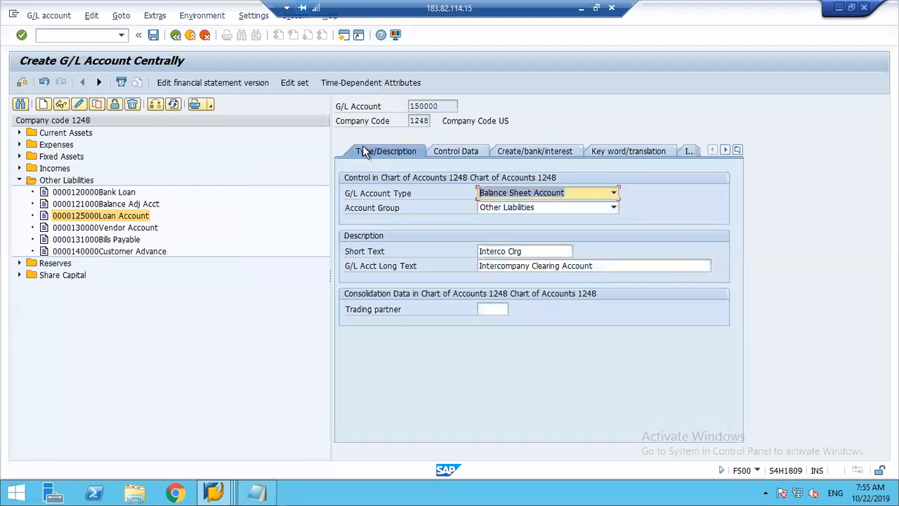
click(153, 35)
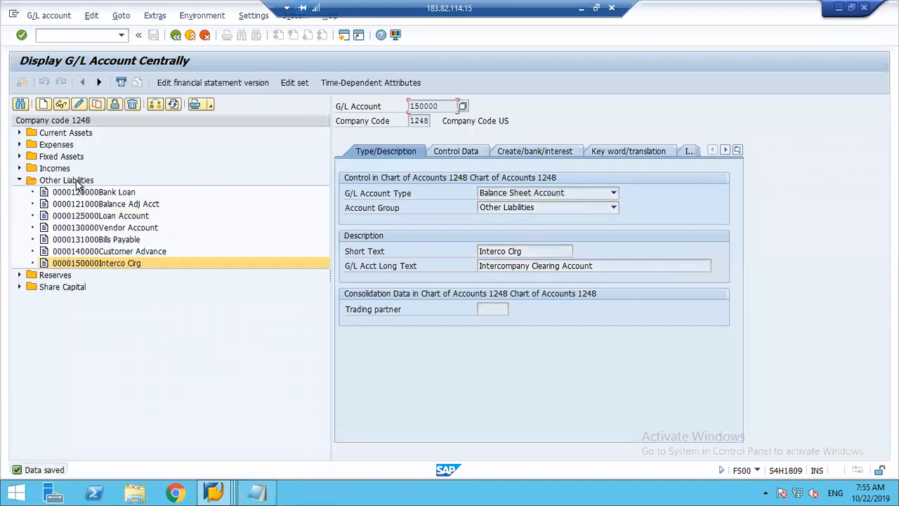
Switch the G/L account list to company code 1284 and expand its Other Liabilities accounts.
click(154, 105)
text(1284)
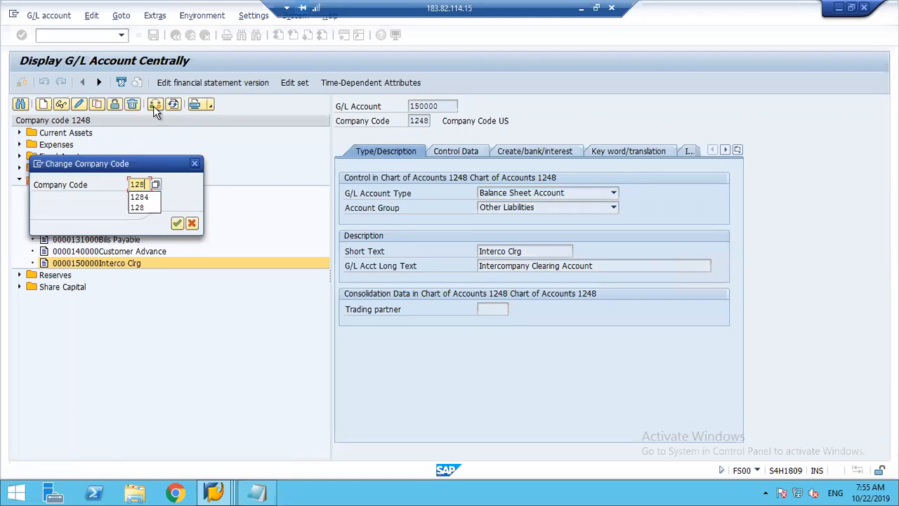
key(Return)
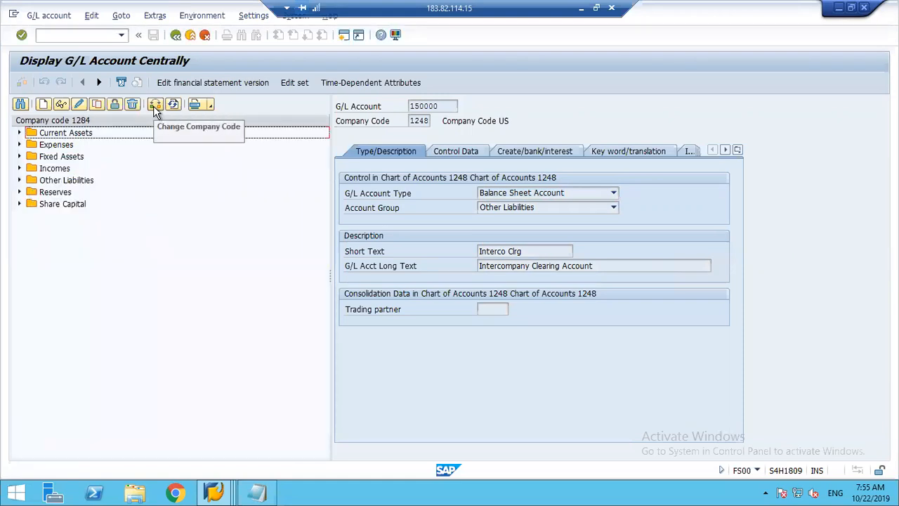
click(20, 180)
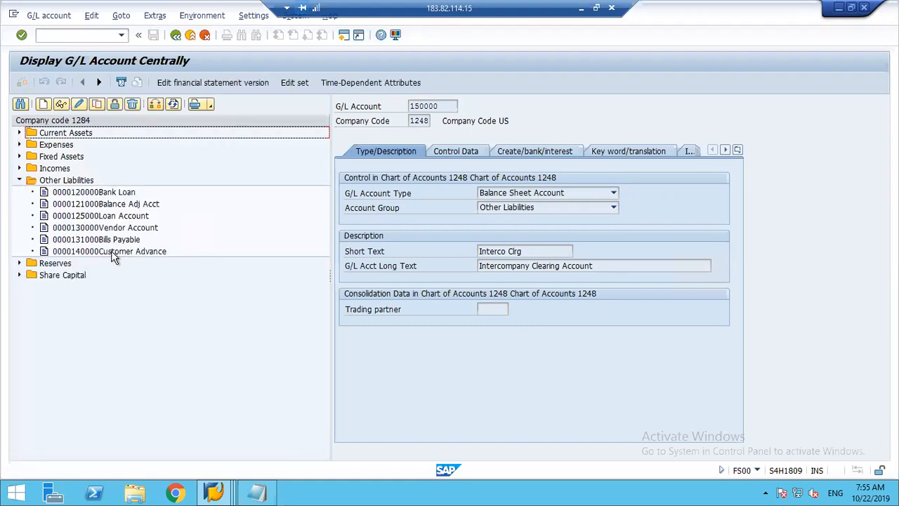
Copy the Loan Account 125000 to G/L account 150000 in company code 1284 and save it.
click(88, 217)
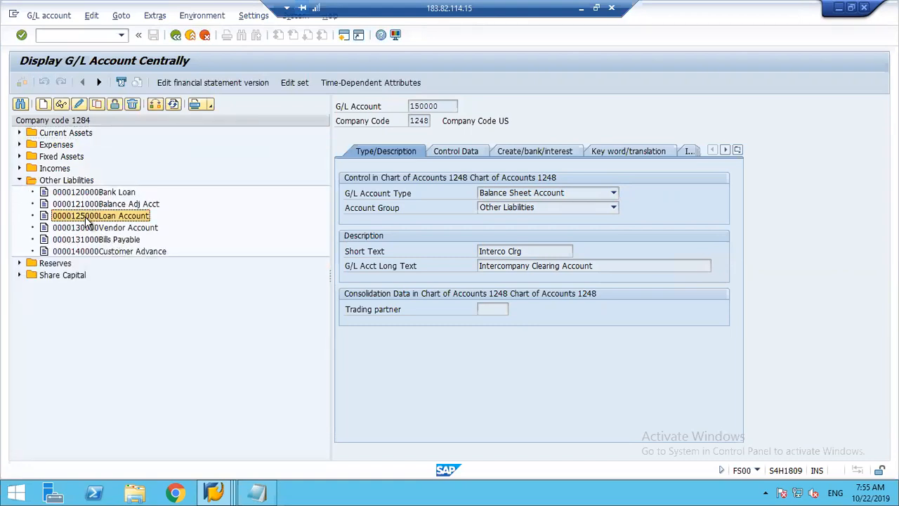
click(96, 104)
text(1500)
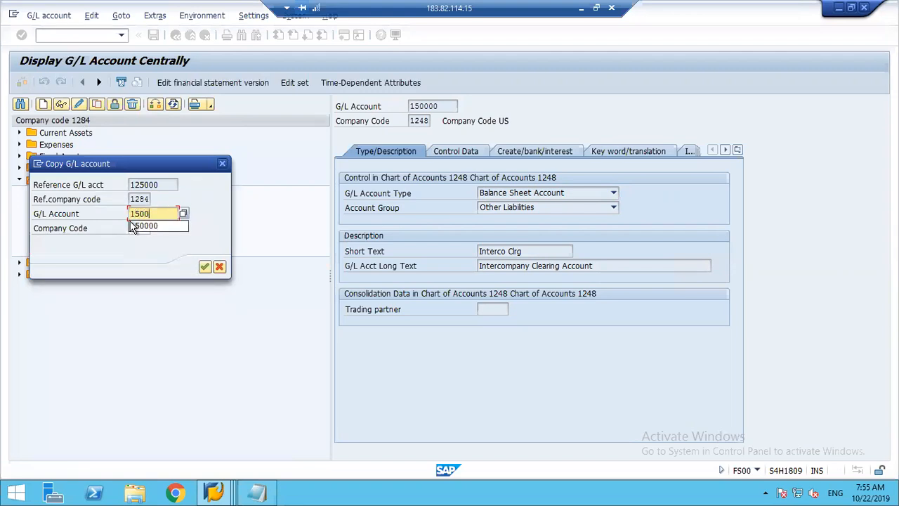
click(133, 226)
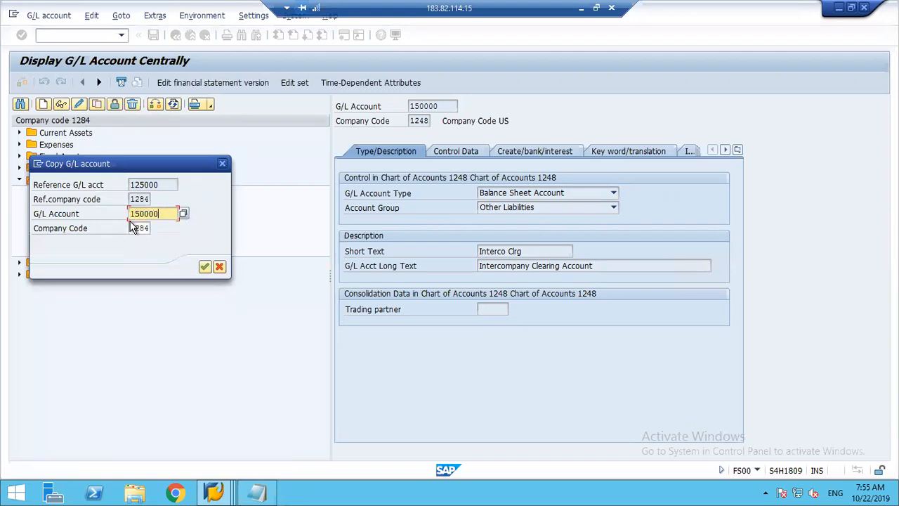
key(Return)
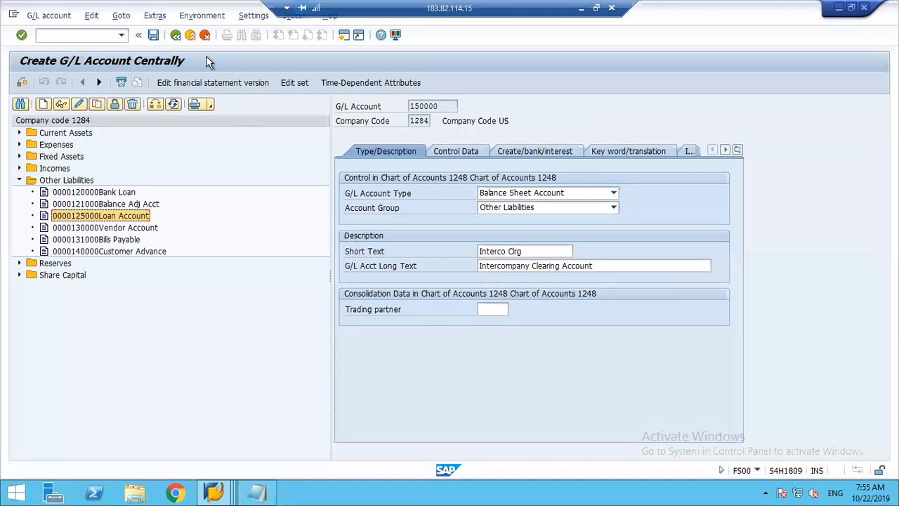
click(153, 35)
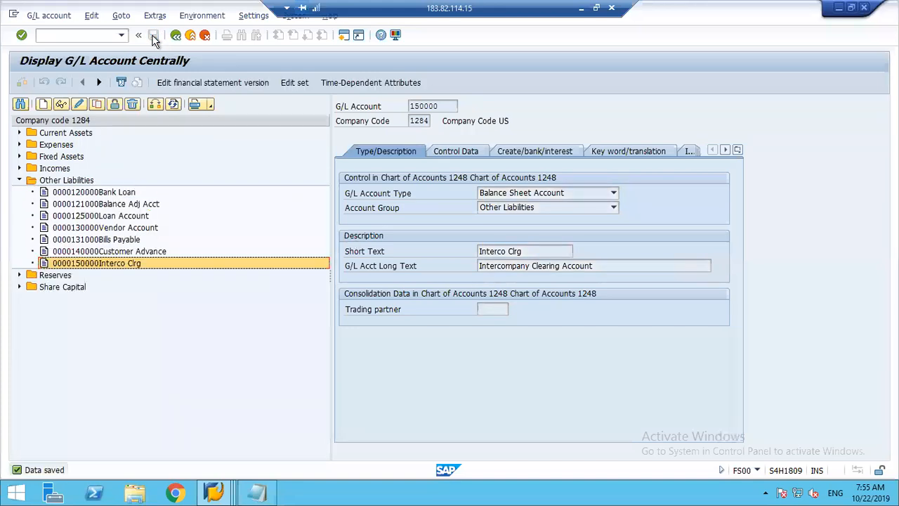
drag(107, 266, 114, 264)
click(220, 266)
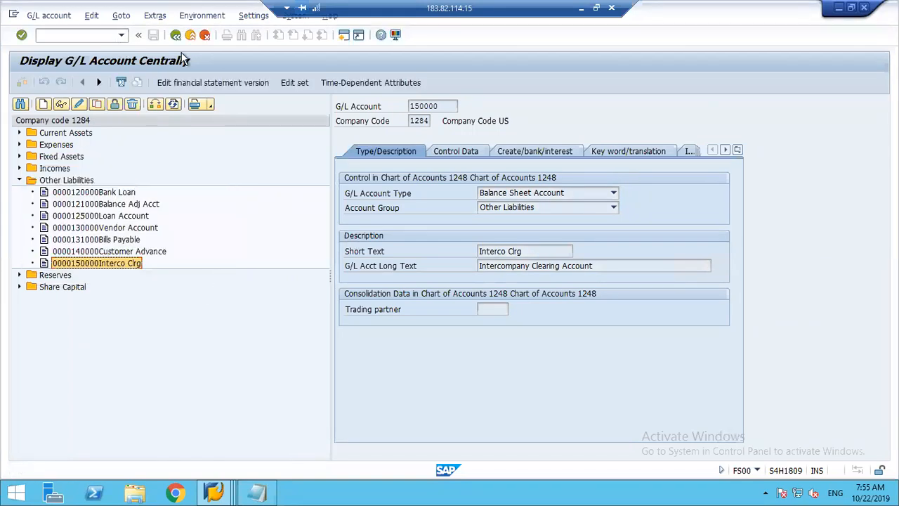
Switch to the SAP session with the controlling area assignment and go back to the IMG activity selection.
click(218, 494)
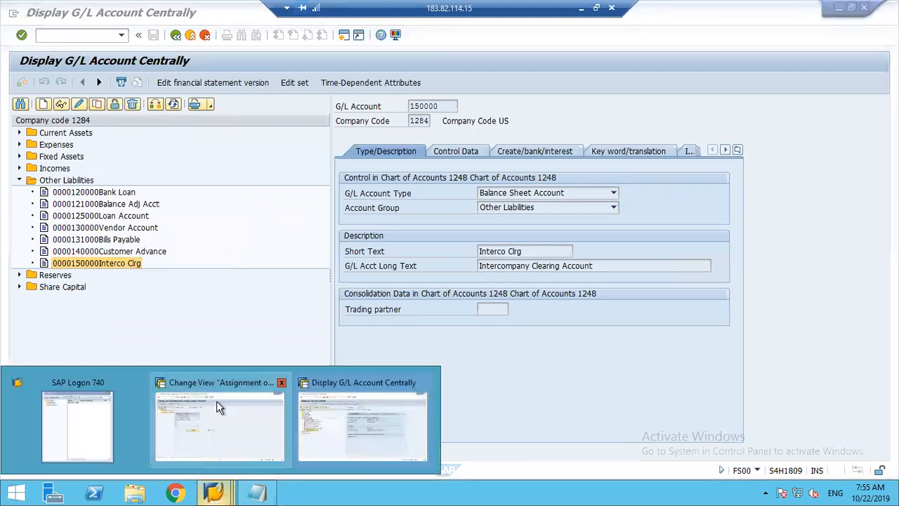
click(218, 408)
click(175, 35)
click(176, 36)
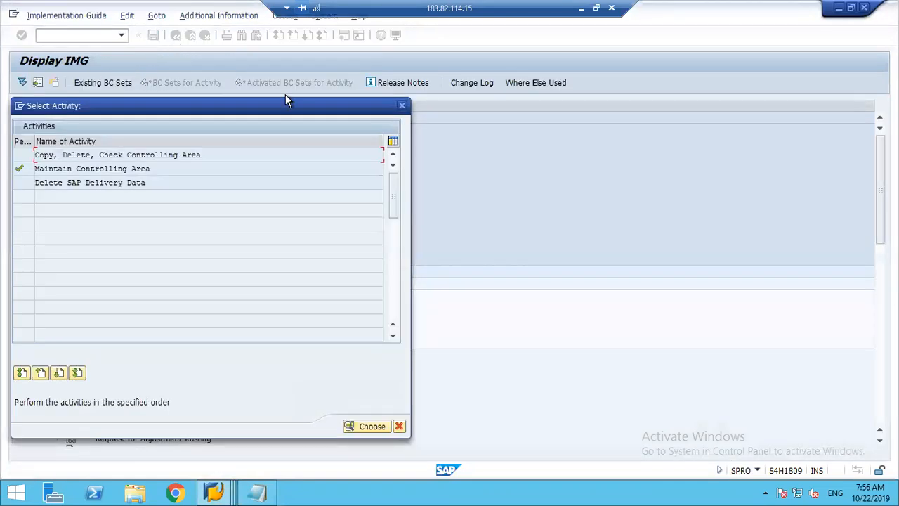
Close the activity selection and collapse the Controlling node in the IMG structure.
click(401, 106)
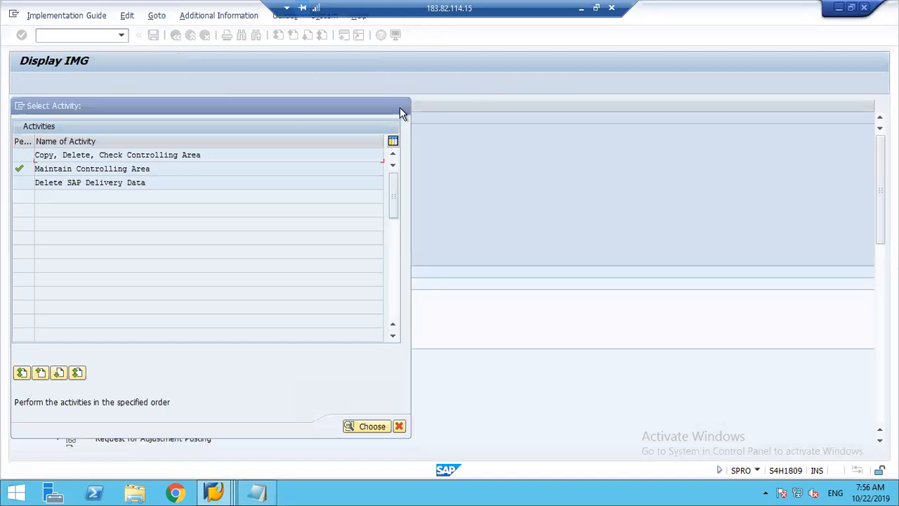
key(Up)
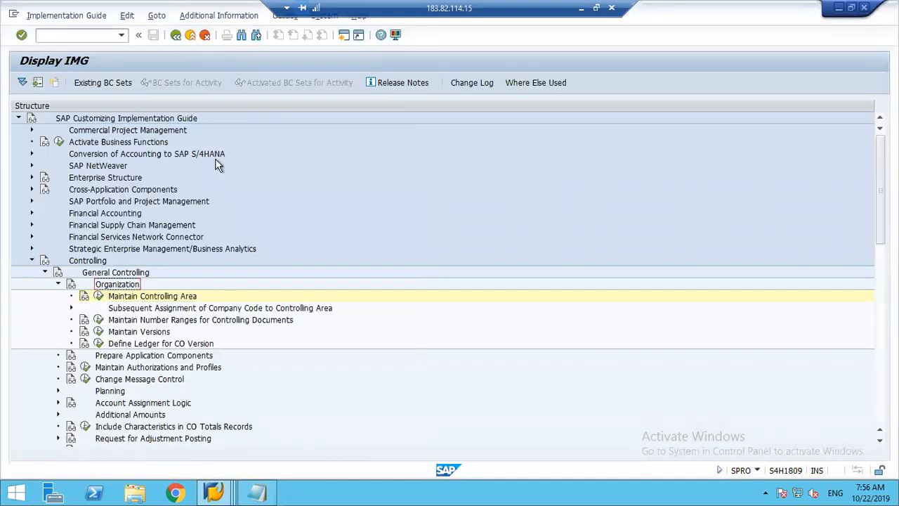
key(Left)
key(Left)
key(Left)
key(Left)
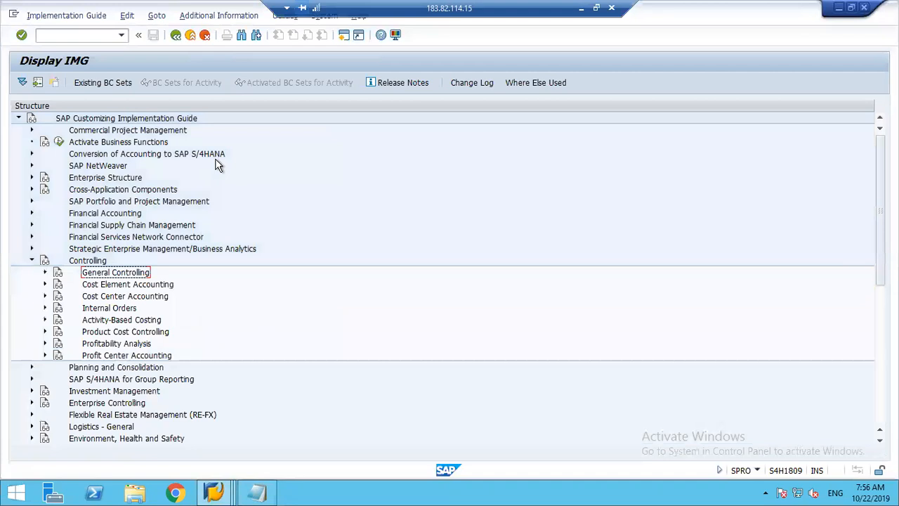
key(Left)
Expand Financial Accounting and its General Ledger Accounting node in the IMG structure.
key(Up)
key(Up)
key(Up)
key(Up)
key(Right)
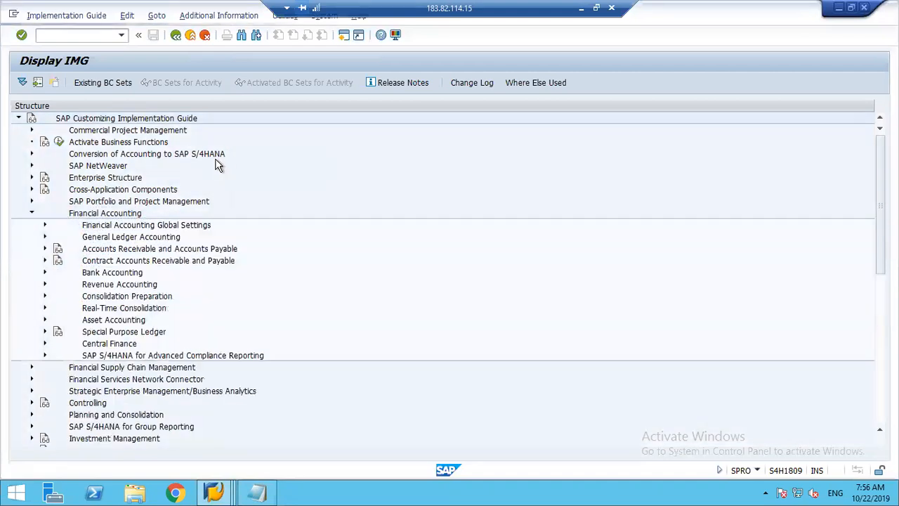
key(Down)
key(Down)
key(Right)
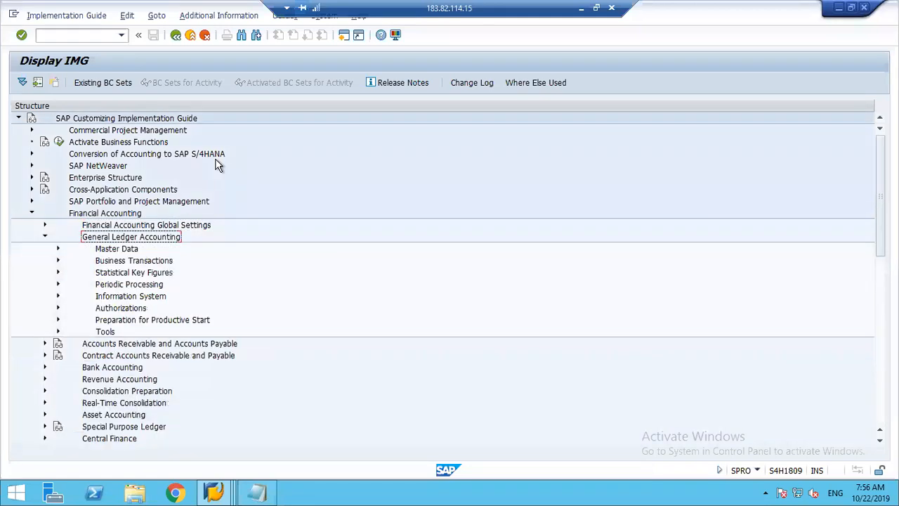
Search the Periodic Processing nodes, including Document and Closing/Opening Postings, for the cross-company code activity.
key(Down)
key(Down)
key(Down)
key(Down)
key(Right)
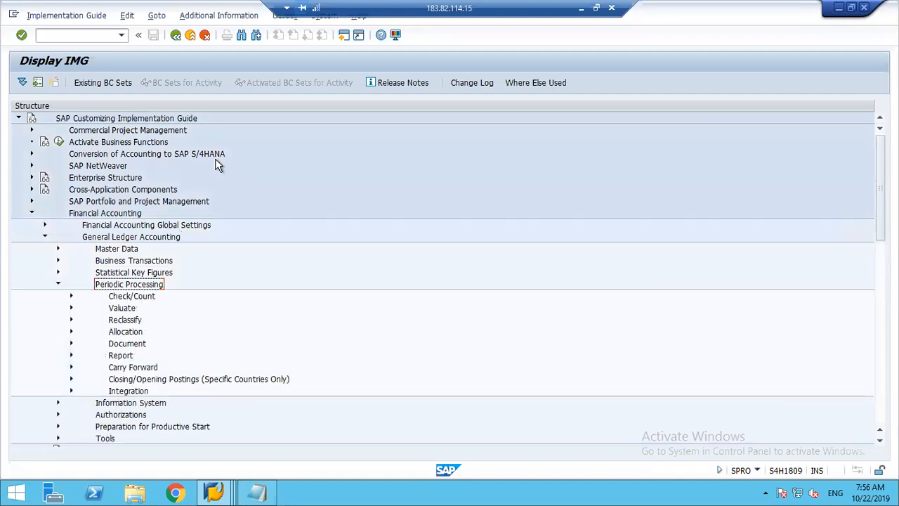
key(Down)
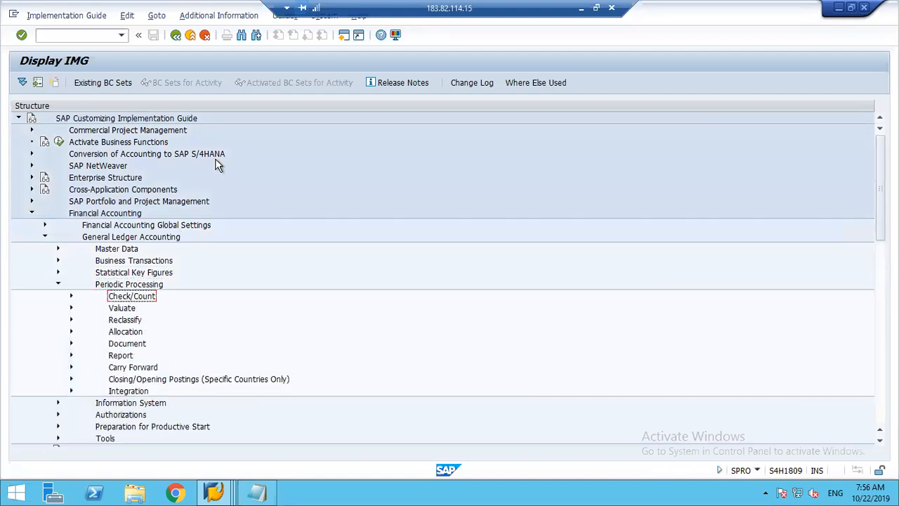
key(Down)
key(Down)
key(Down)
key(Down)
key(Right)
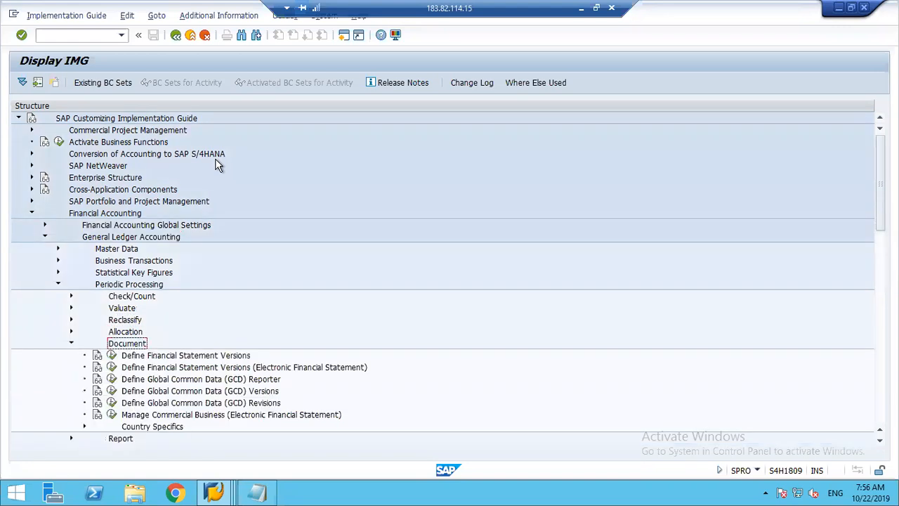
key(Left)
key(Up)
key(Up)
key(Up)
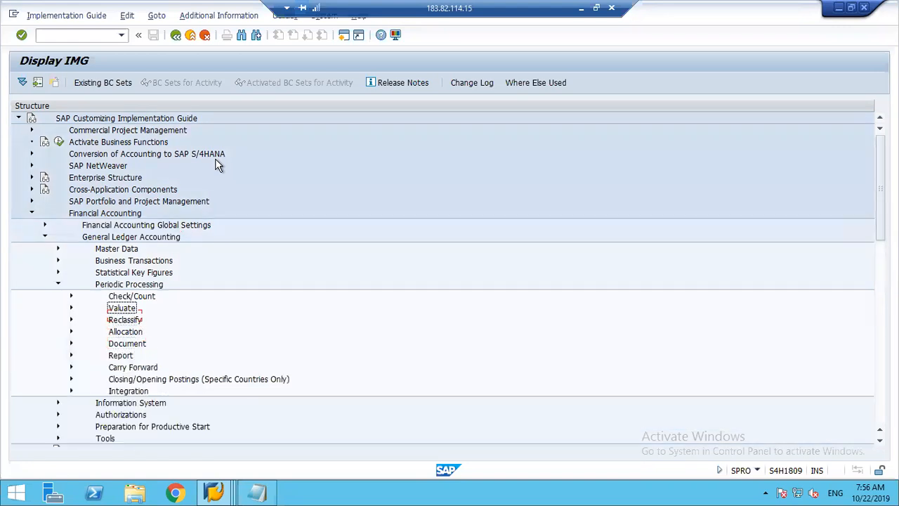
key(Down)
key(Down)
key(Down)
key(Down)
key(Down)
key(Down)
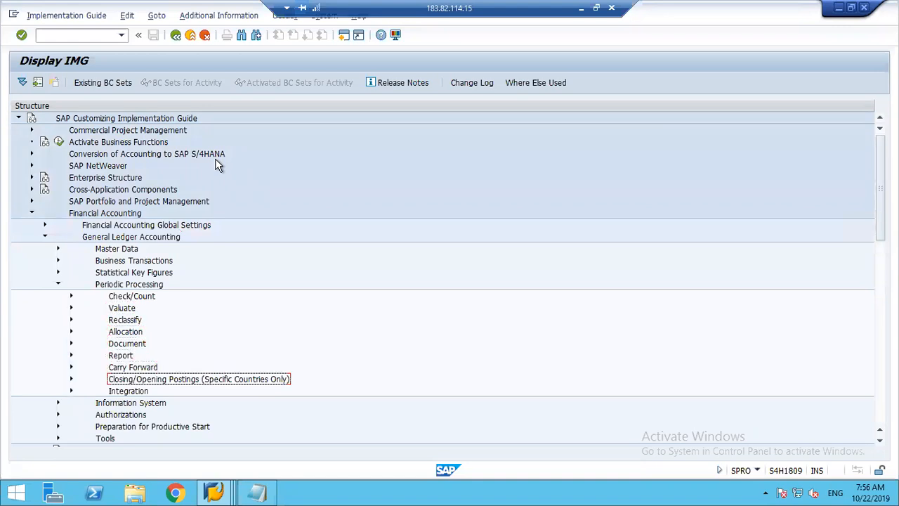
key(Right)
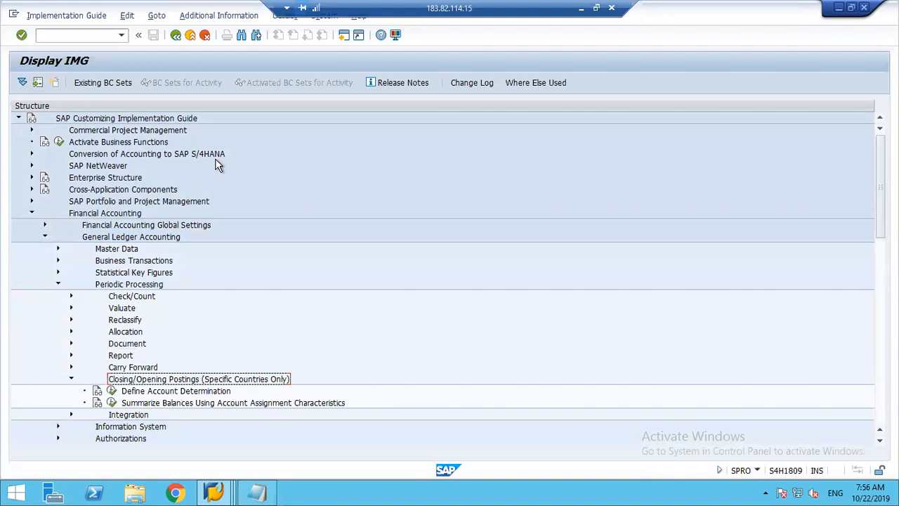
key(Left)
key(Left)
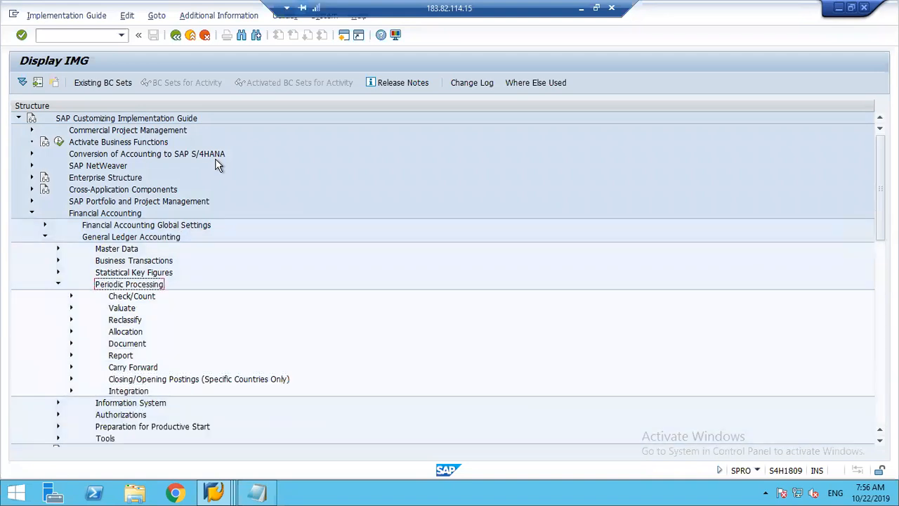
key(Left)
Expand Business Transactions under General Ledger Accounting and go to Prepare Cross-Company Code Transactions.
key(Up)
key(Up)
key(Right)
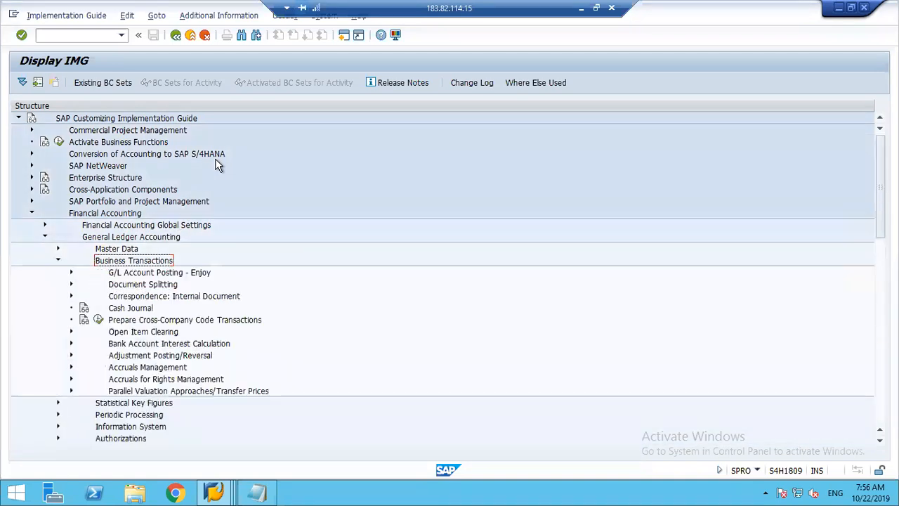
key(Down)
key(Down)
key(Down)
key(Down)
key(Down)
key(Down)
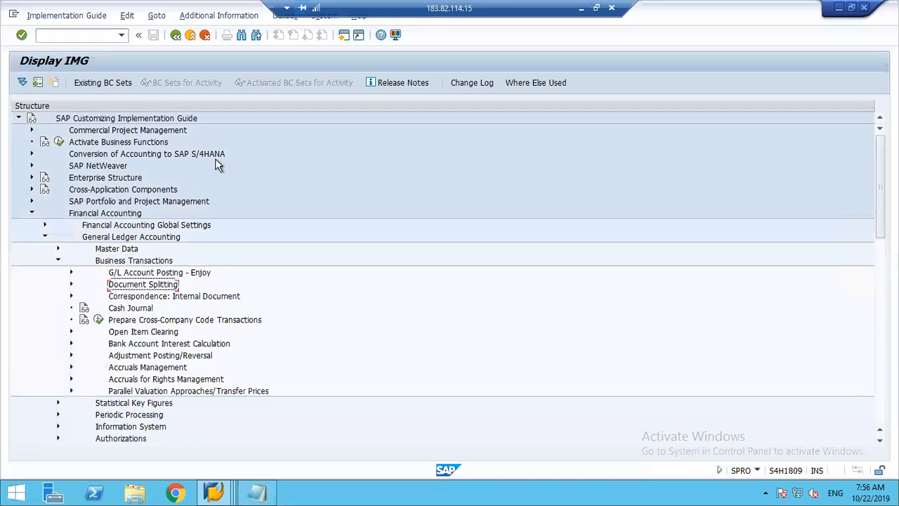
key(Up)
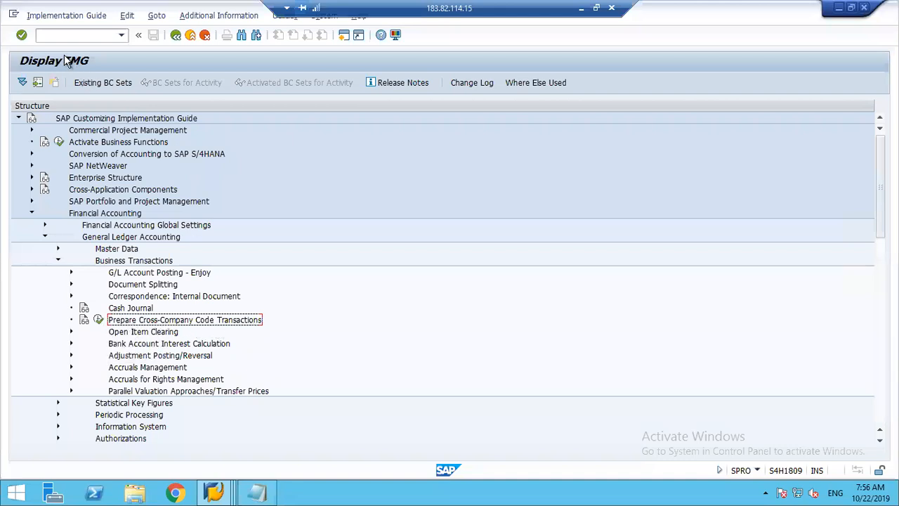
Execute the Prepare Cross-Company Code Transactions activity and move the Company Code Clearing dialog out of the way.
click(124, 214)
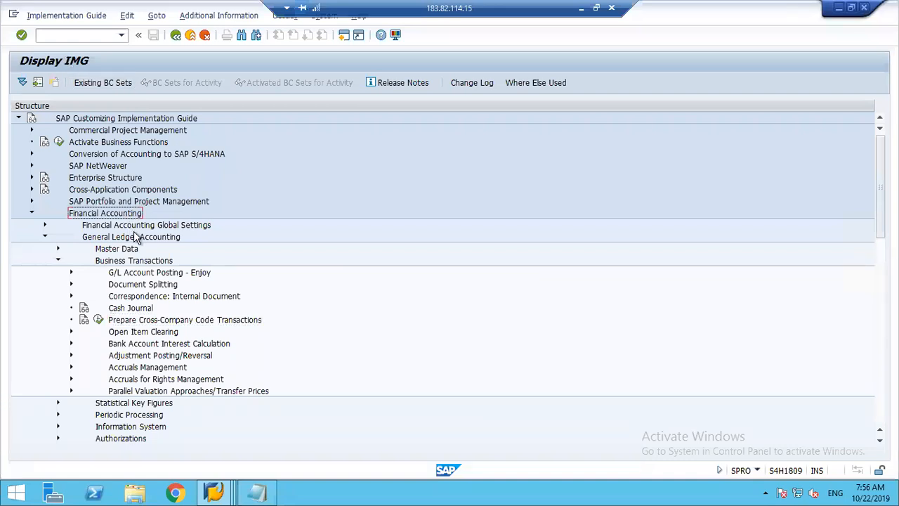
click(135, 239)
click(139, 261)
click(149, 322)
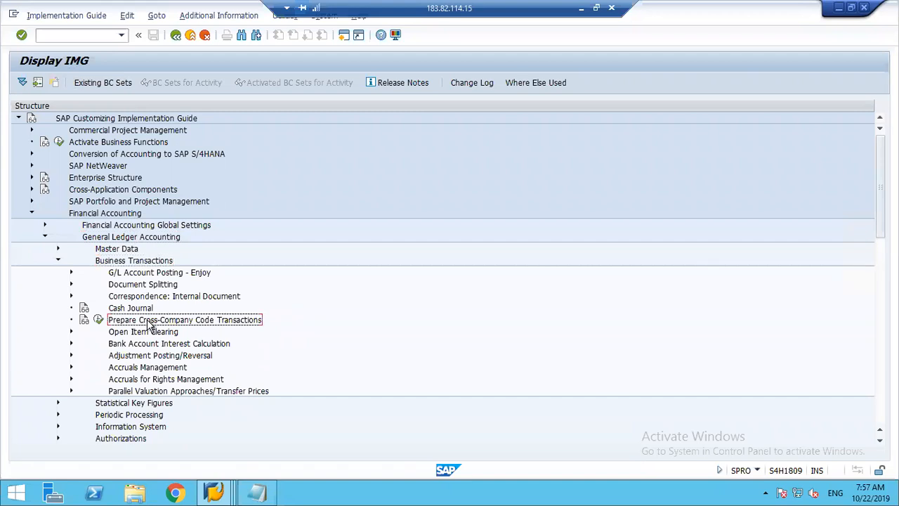
click(99, 320)
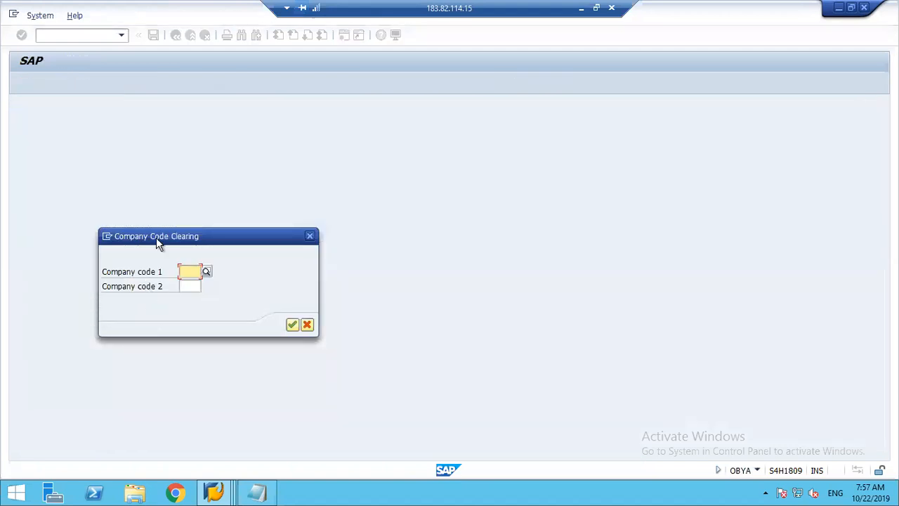
drag(158, 239, 195, 115)
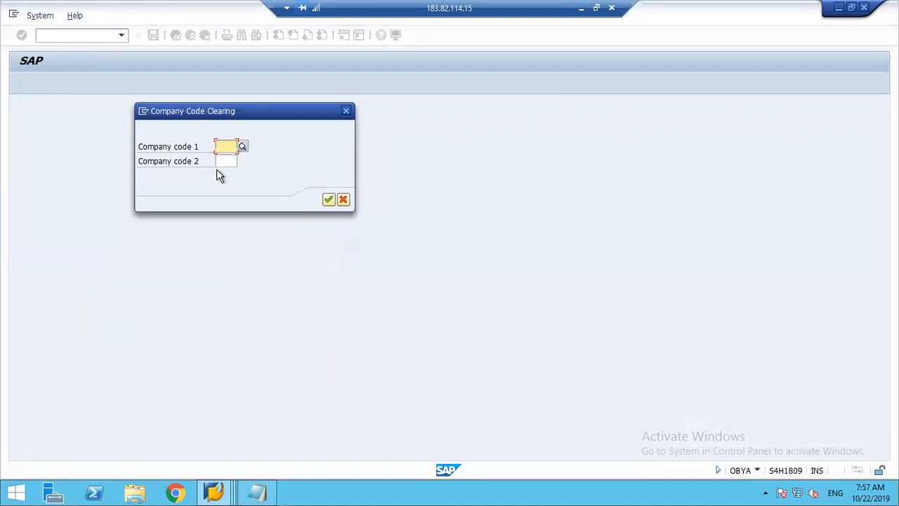
Switch to the Excel workbook and examine the possible pairings of CoCode, Co Code 2 and Co Code 3 on Sheet1.
click(582, 9)
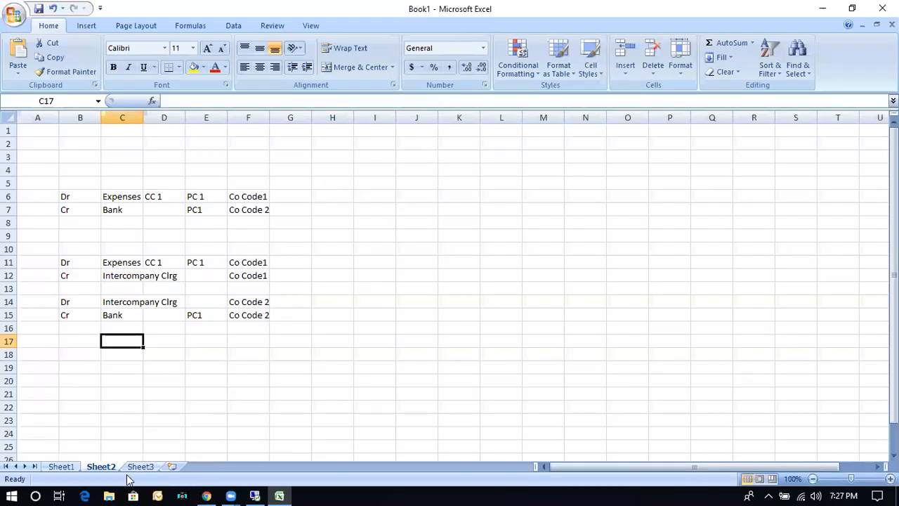
click(62, 467)
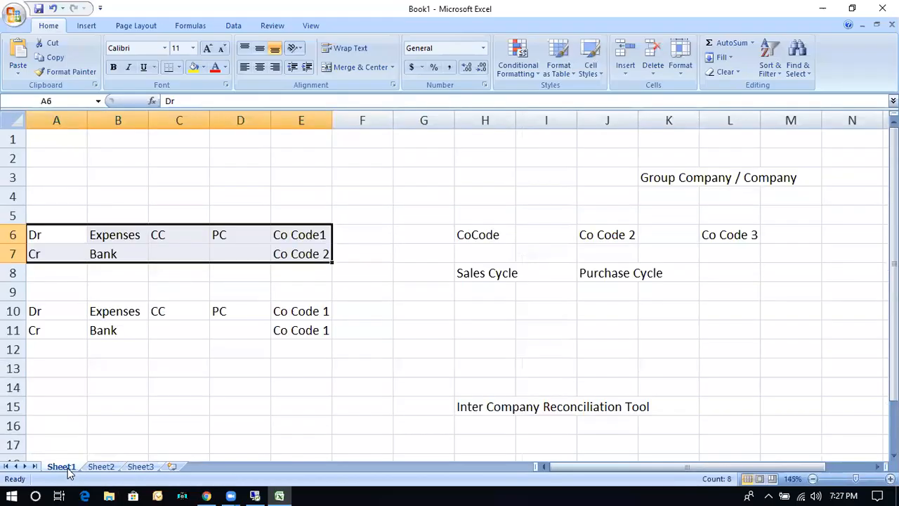
click(412, 288)
click(474, 232)
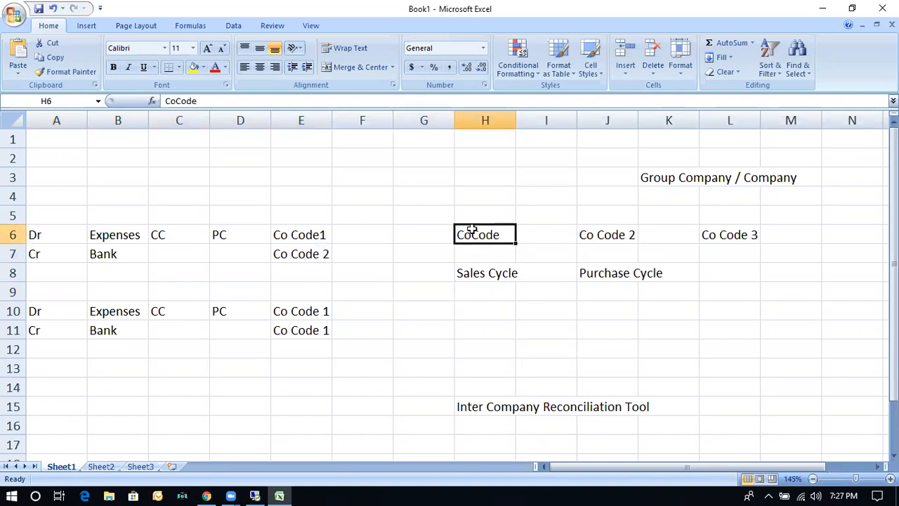
click(602, 233)
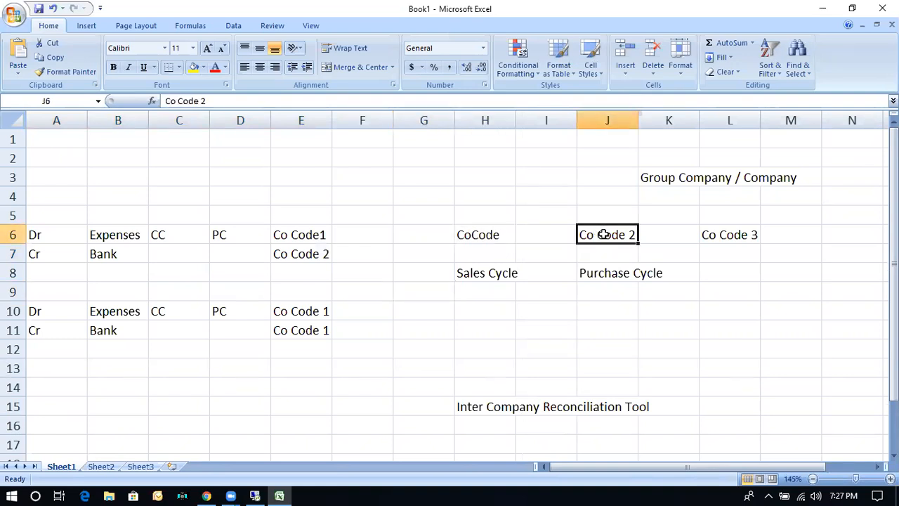
click(480, 236)
click(608, 239)
click(484, 234)
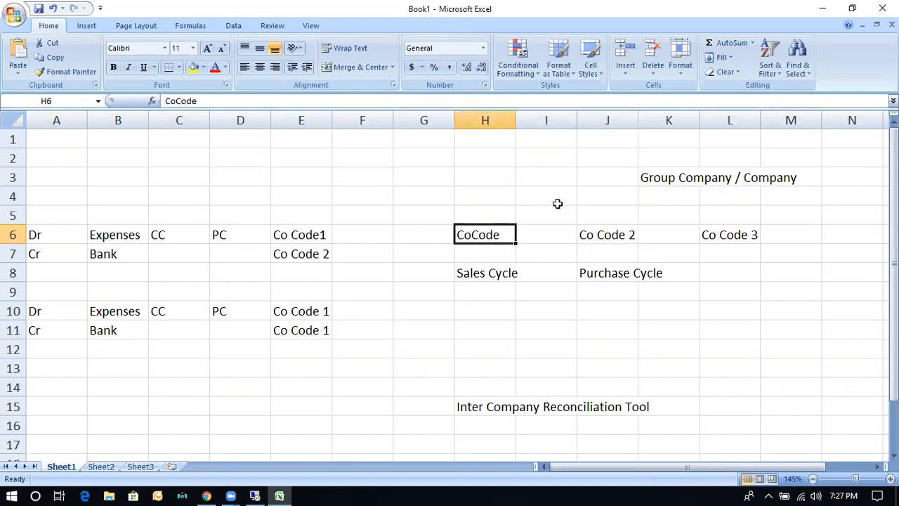
click(738, 236)
click(590, 234)
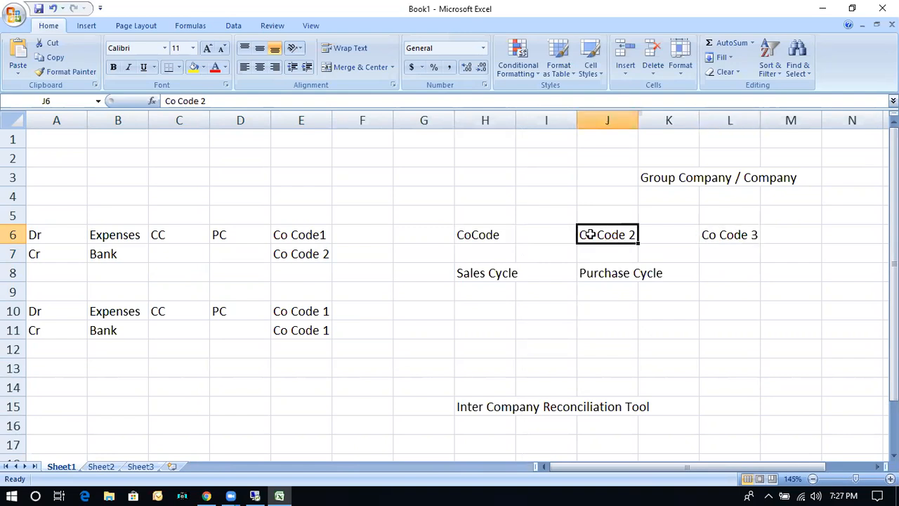
click(722, 235)
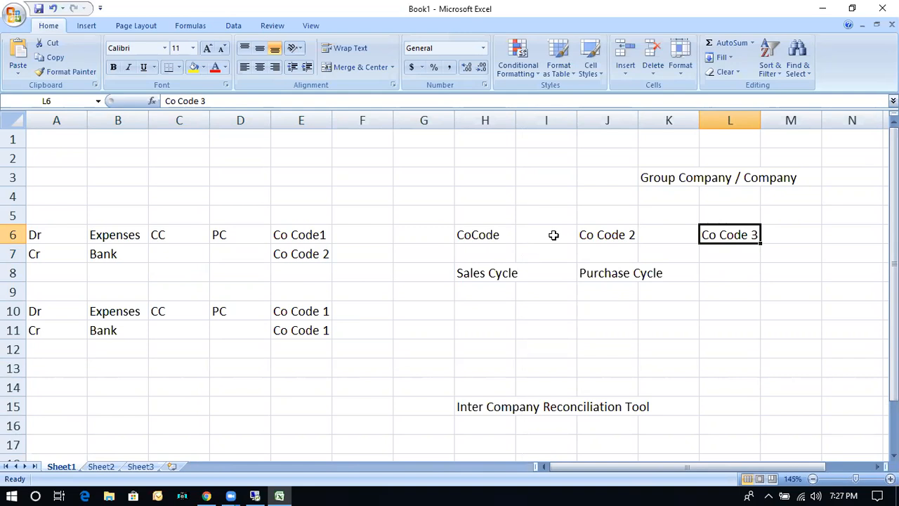
click(491, 234)
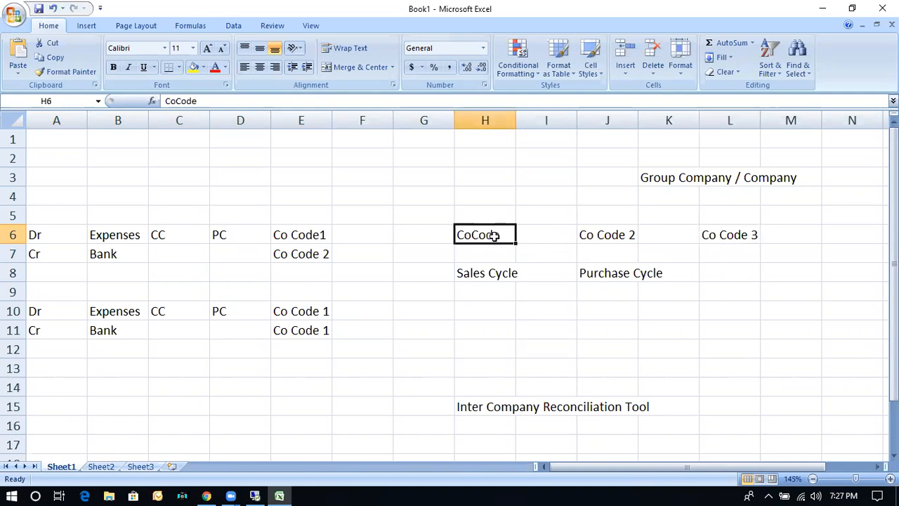
click(606, 234)
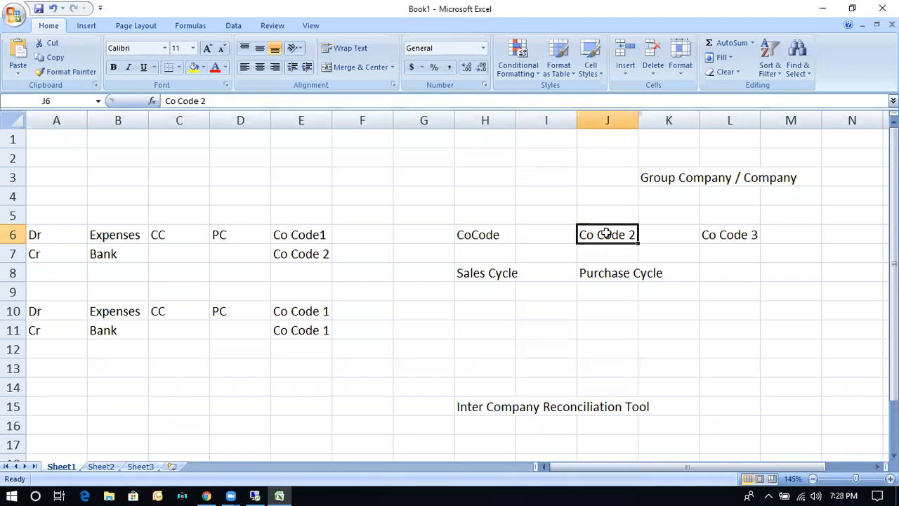
click(495, 237)
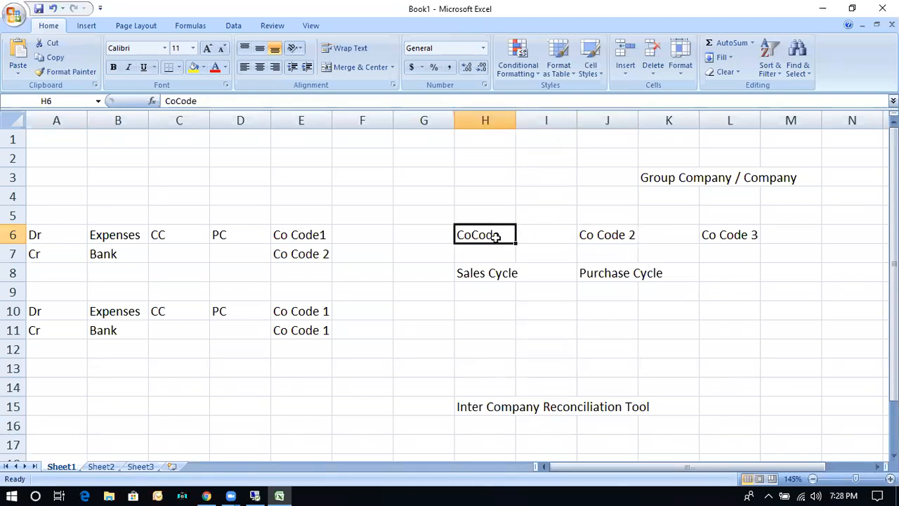
click(735, 235)
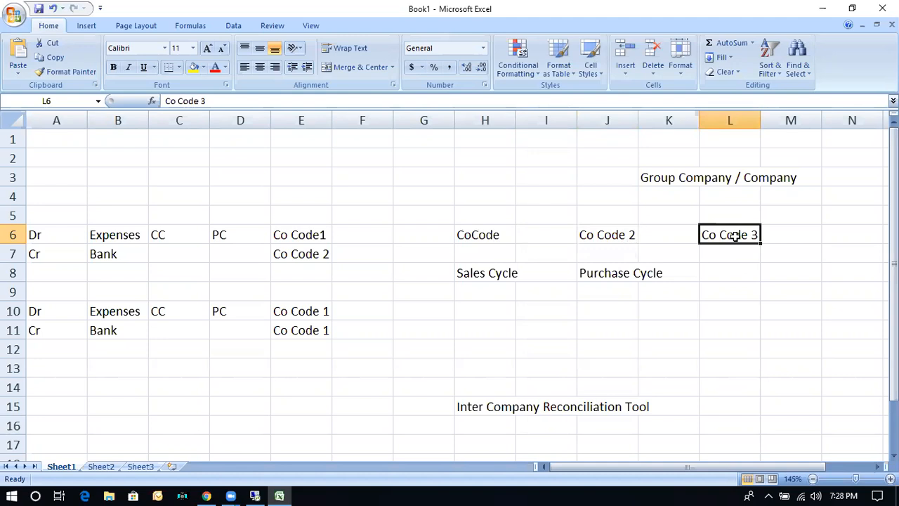
click(604, 239)
click(733, 242)
On Sheet3, enter the numbers 1 to 6 in row 6, one in every third column from D6 to S6.
click(140, 465)
click(164, 198)
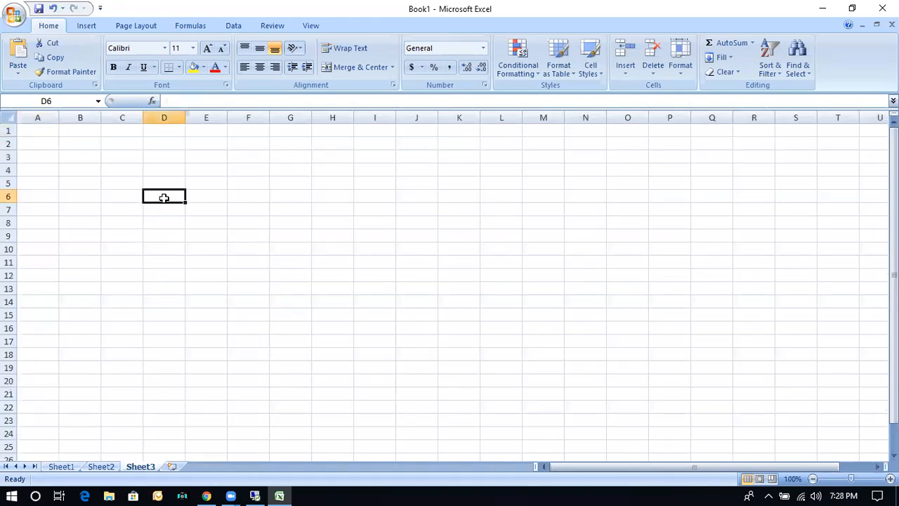
text(1)
key(Tab)
key(Tab)
key(Tab)
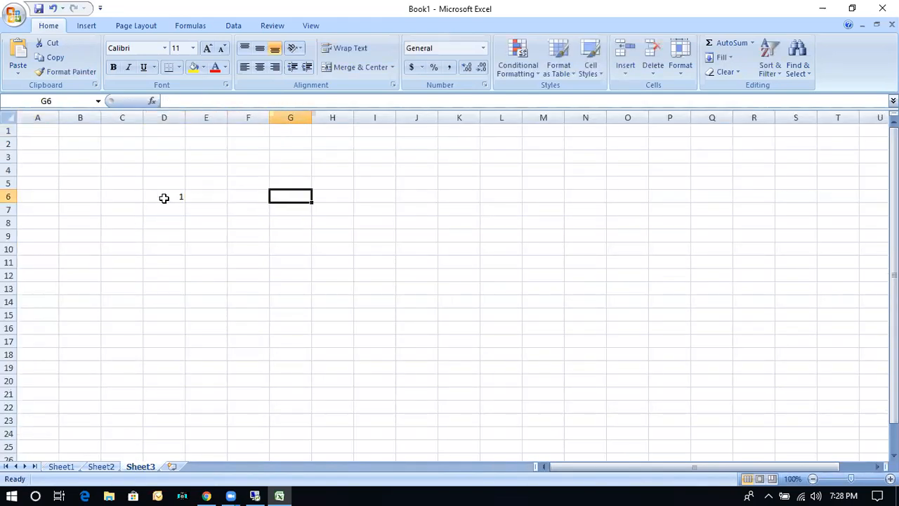
text(2)
key(Tab)
key(Tab)
key(Tab)
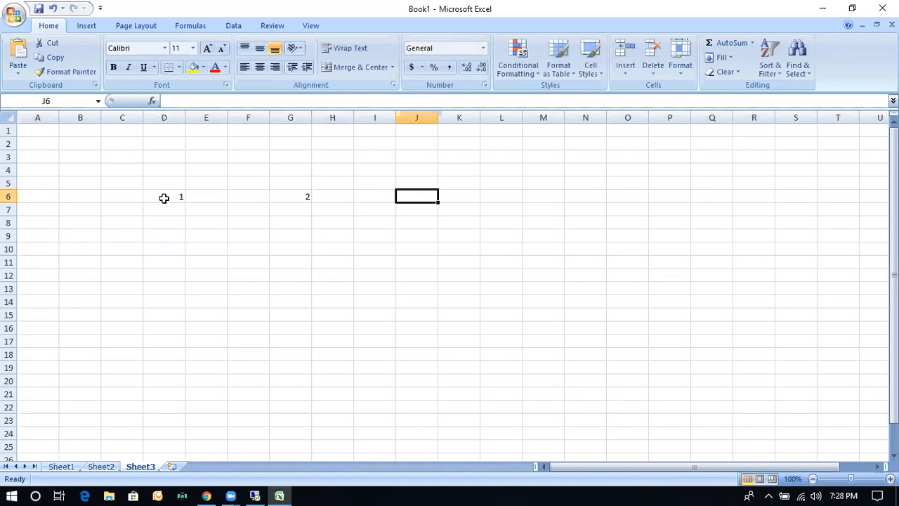
text(3)
key(Tab)
key(Tab)
key(Tab)
text(4)
key(Tab)
key(Tab)
key(Tab)
text(5)
key(Tab)
key(Tab)
key(Tab)
text(6)
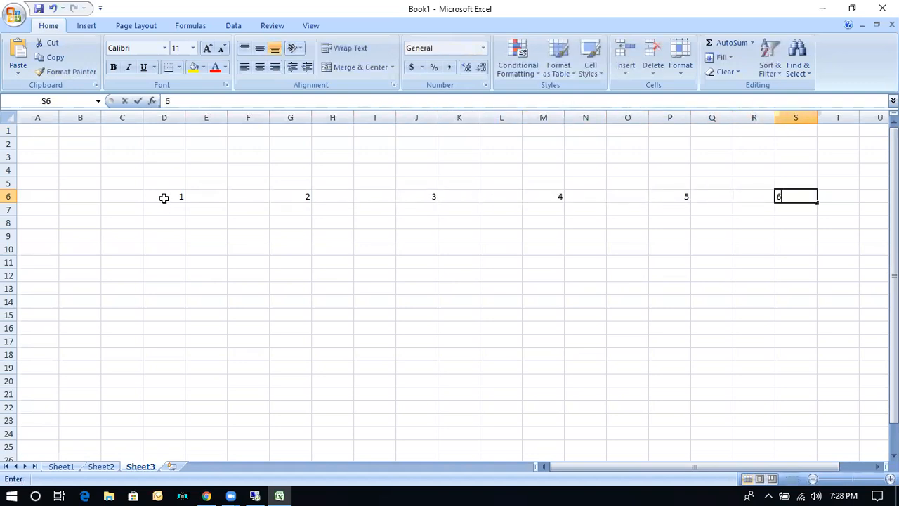
click(171, 274)
Examine the possible pairings of 1 with 2, 3, 4 and 6, and then of 2, in row 6 of Sheet3.
drag(176, 201, 292, 210)
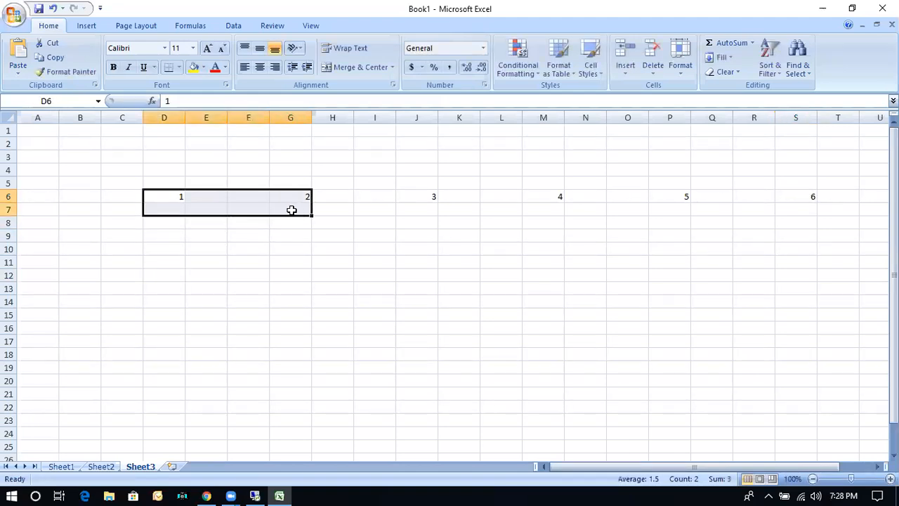
click(158, 199)
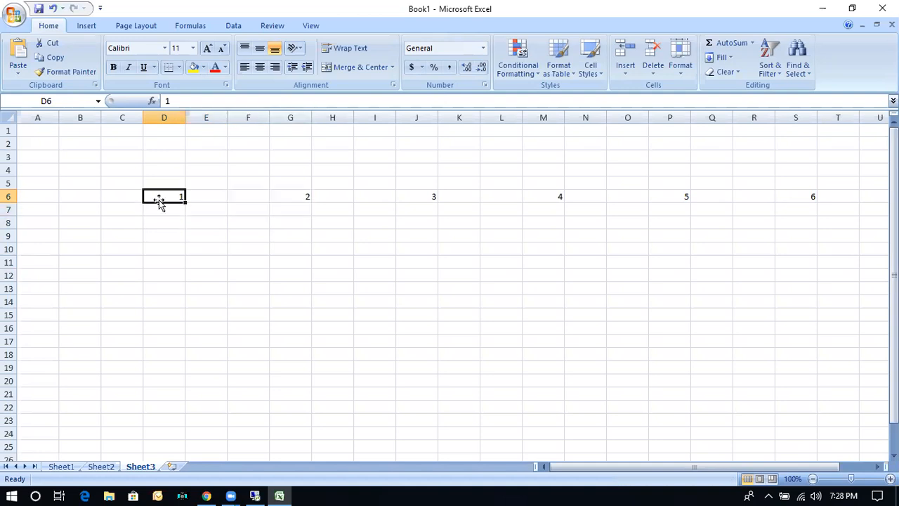
click(424, 200)
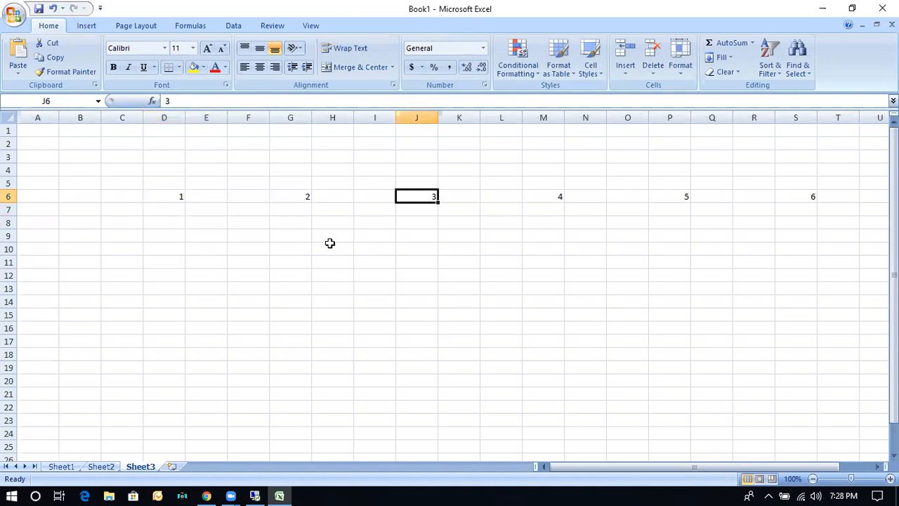
click(176, 194)
click(555, 197)
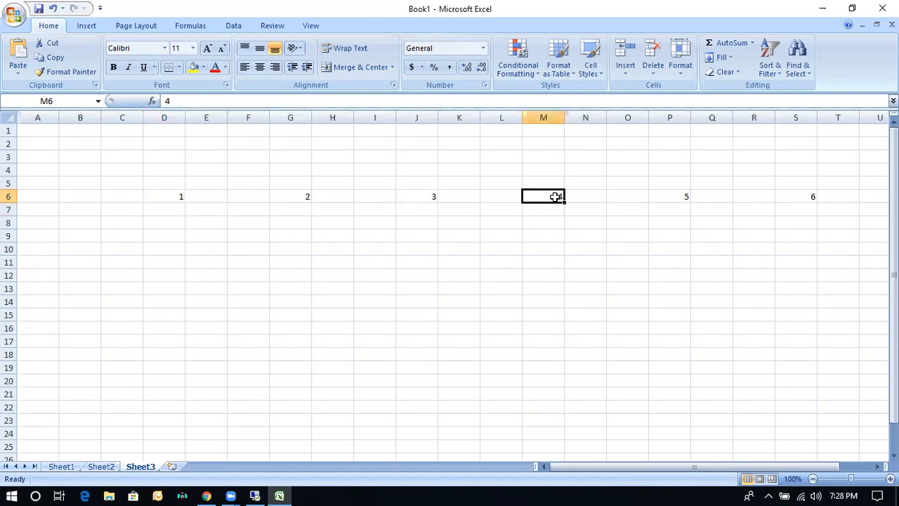
click(171, 195)
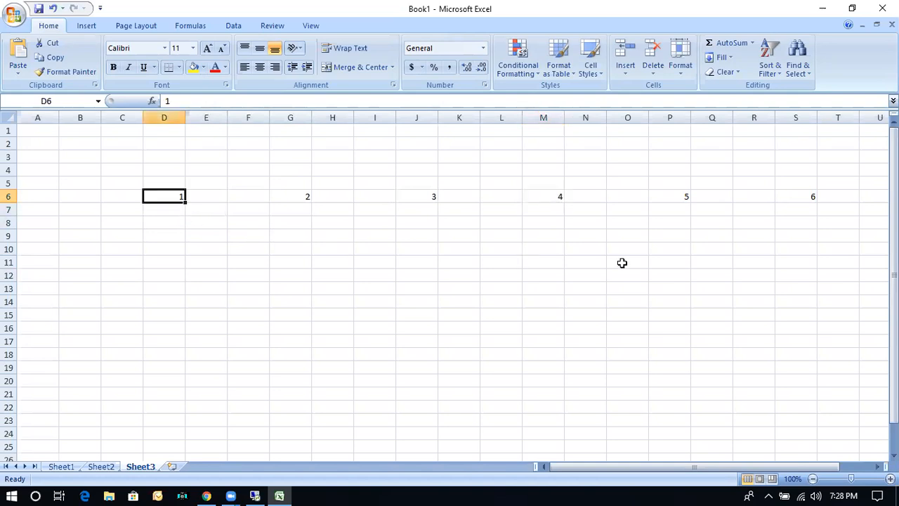
click(785, 191)
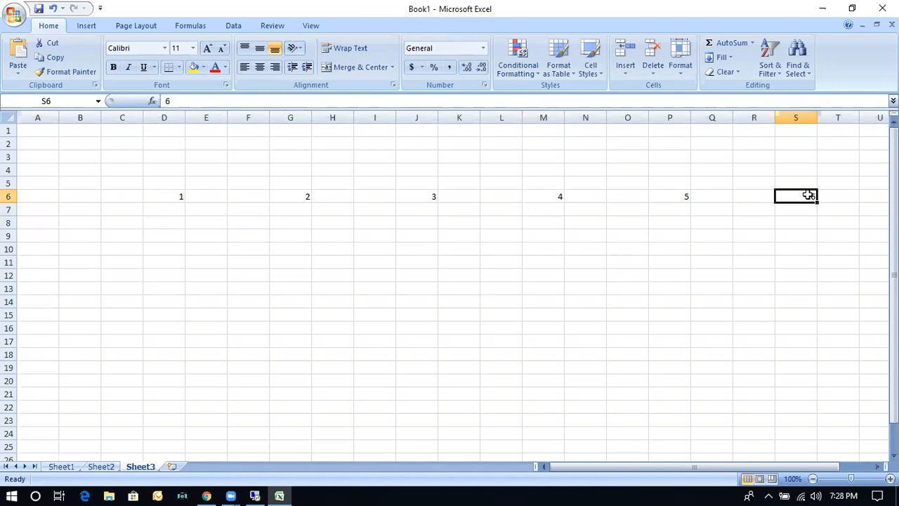
click(293, 197)
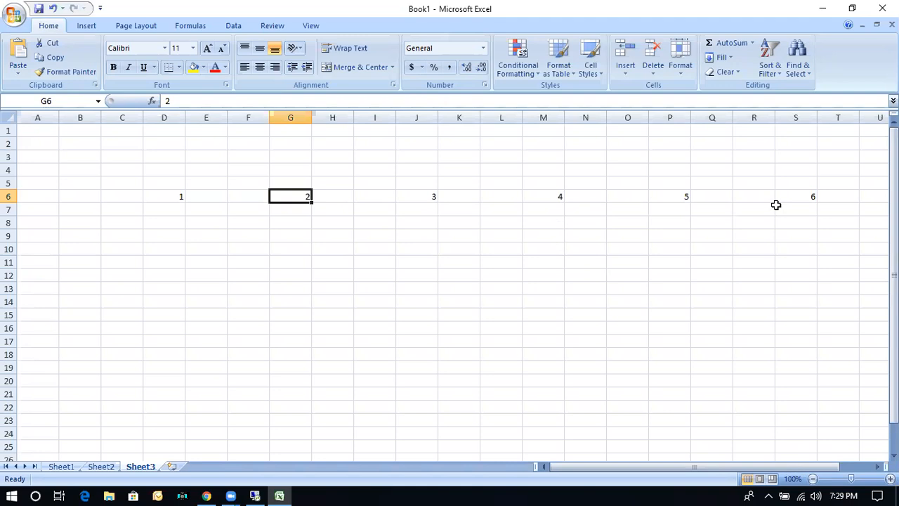
Switch to the SAP session and open company code clearing for company code 1 as 1248 and company code 2 as 1284.
click(255, 496)
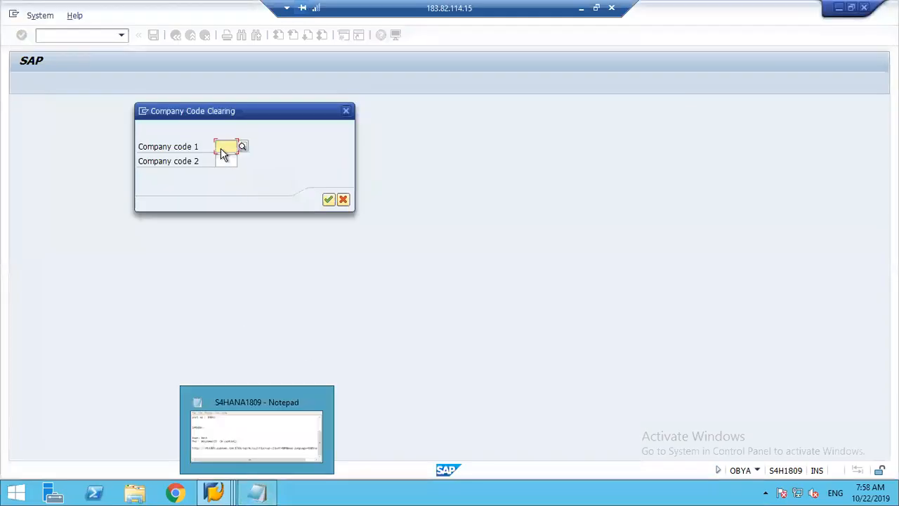
click(218, 149)
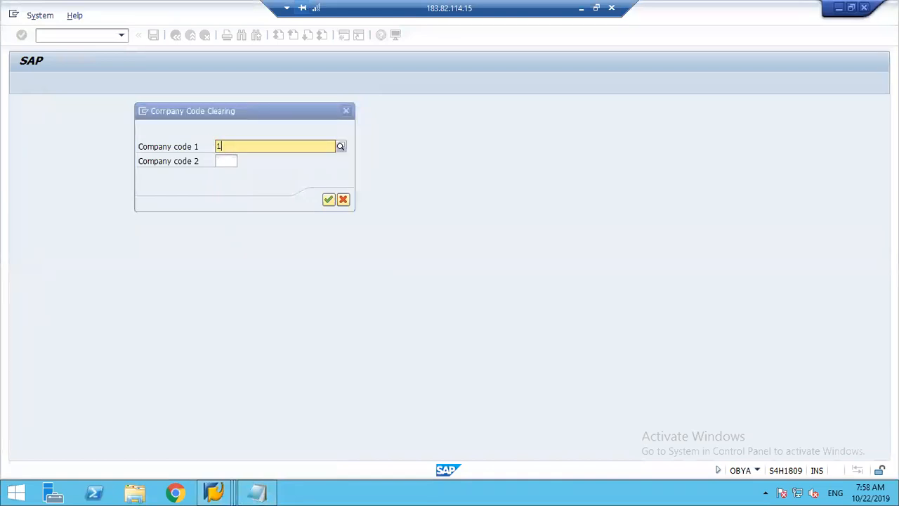
text(1248)
key(Tab)
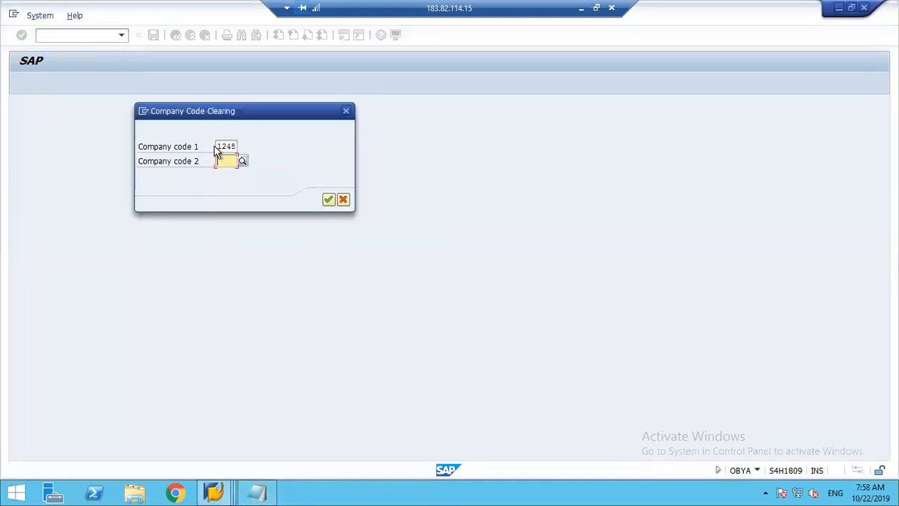
text(1284)
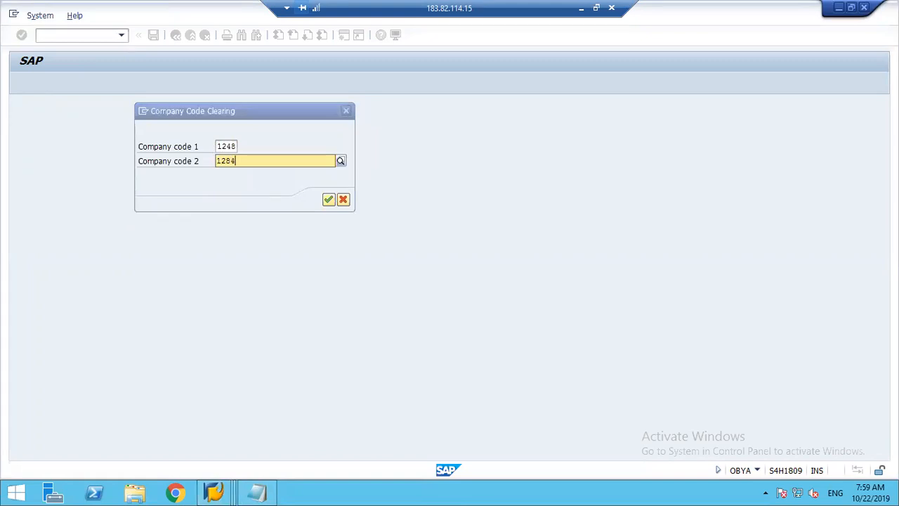
key(Tab)
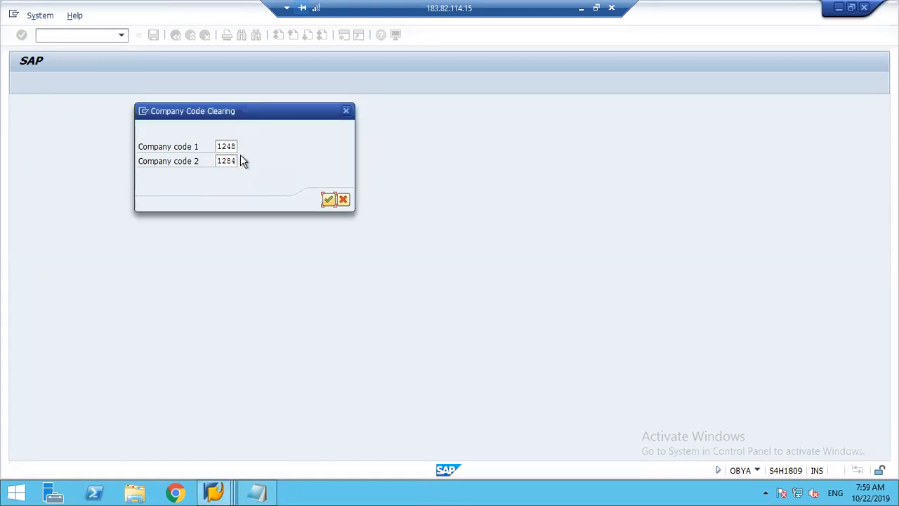
click(329, 200)
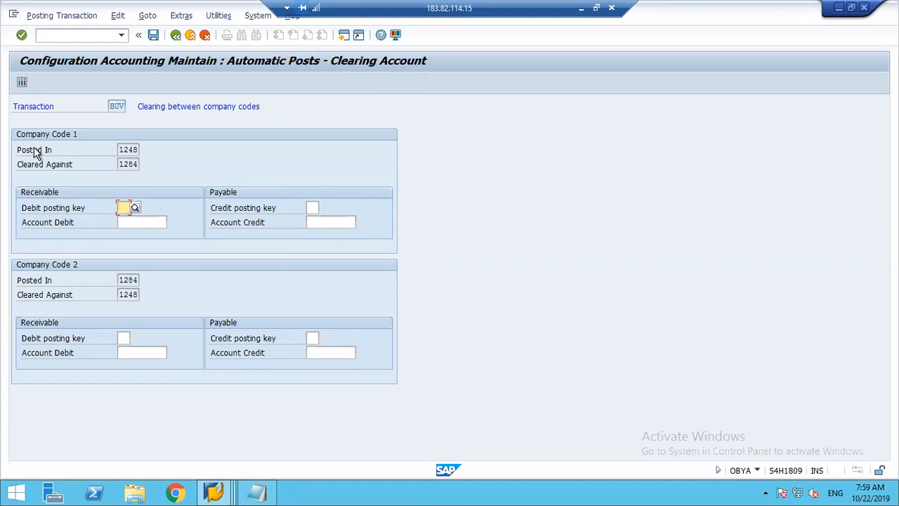
Examine the Posted In and Cleared Against codes of both company codes and the receivable and payable fields of Company Code 1.
click(130, 149)
click(130, 166)
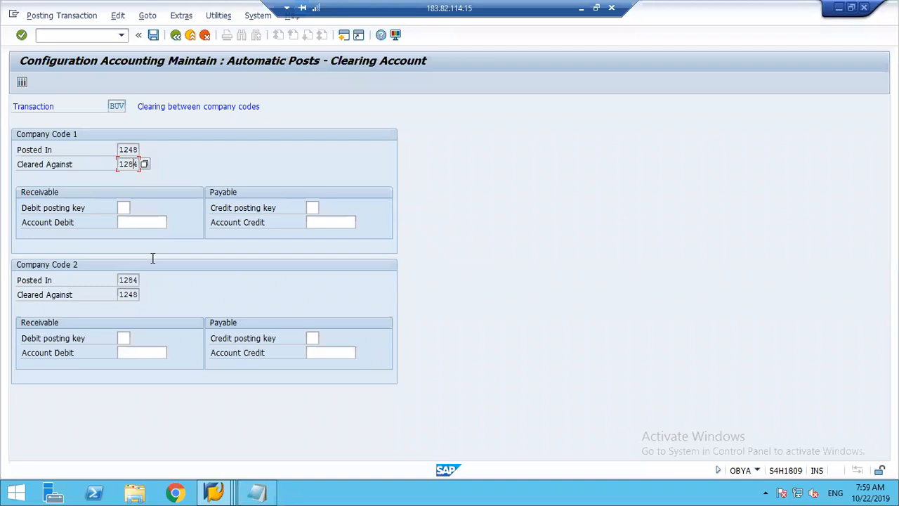
click(124, 279)
click(130, 294)
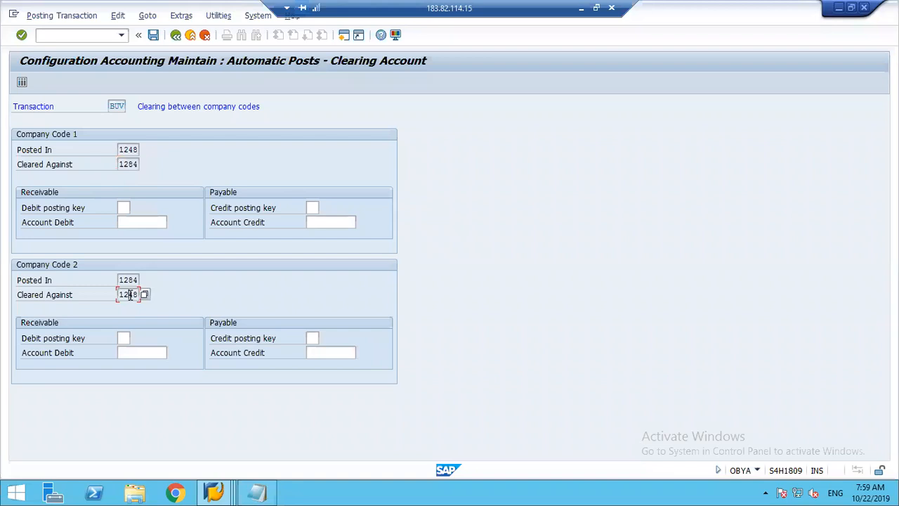
click(128, 149)
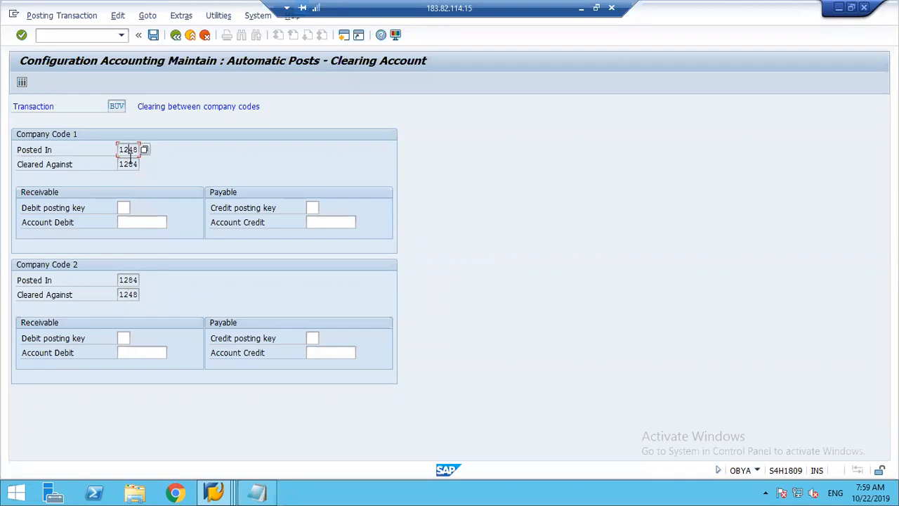
click(129, 164)
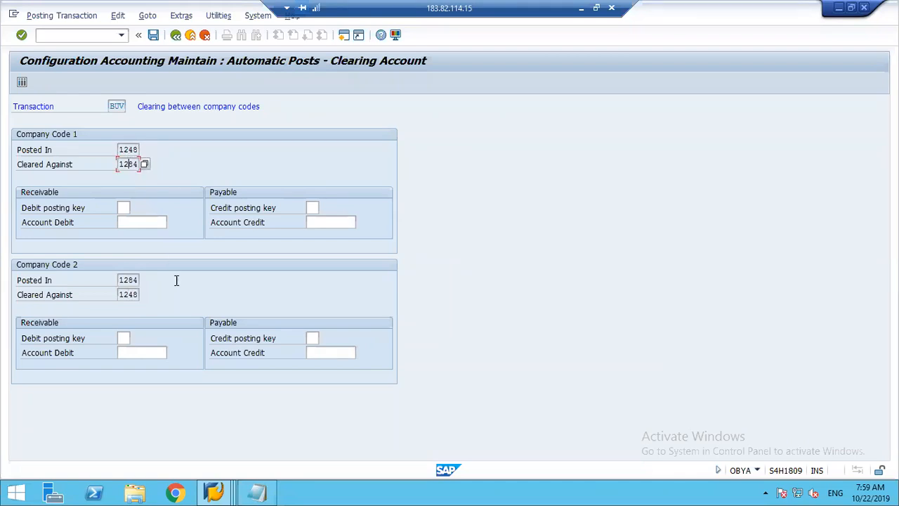
click(128, 280)
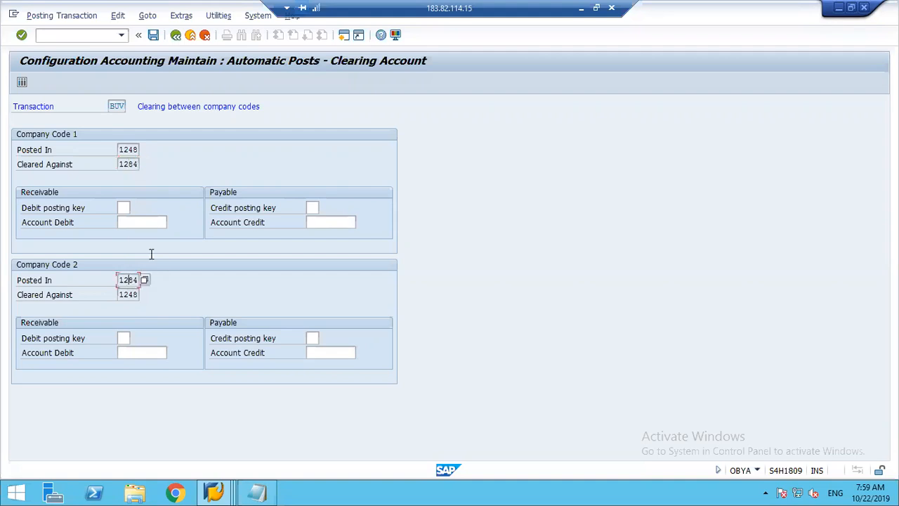
click(129, 295)
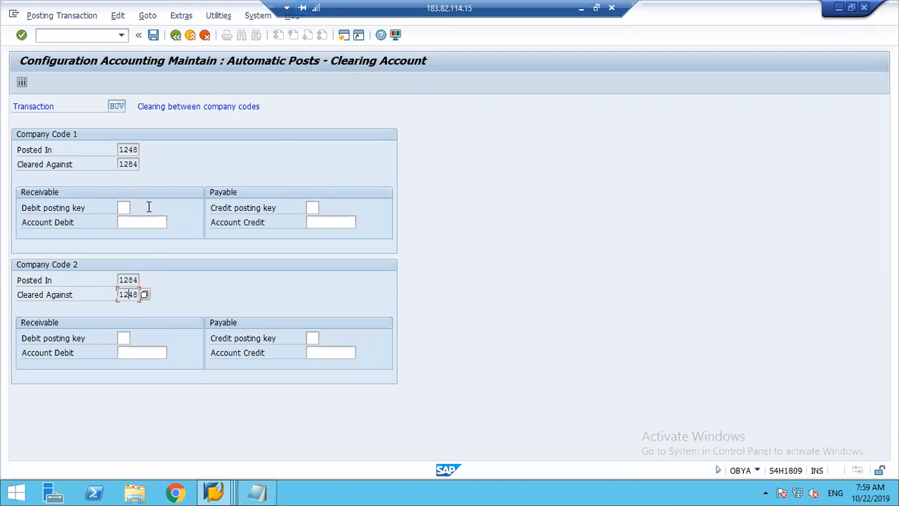
click(124, 208)
click(311, 207)
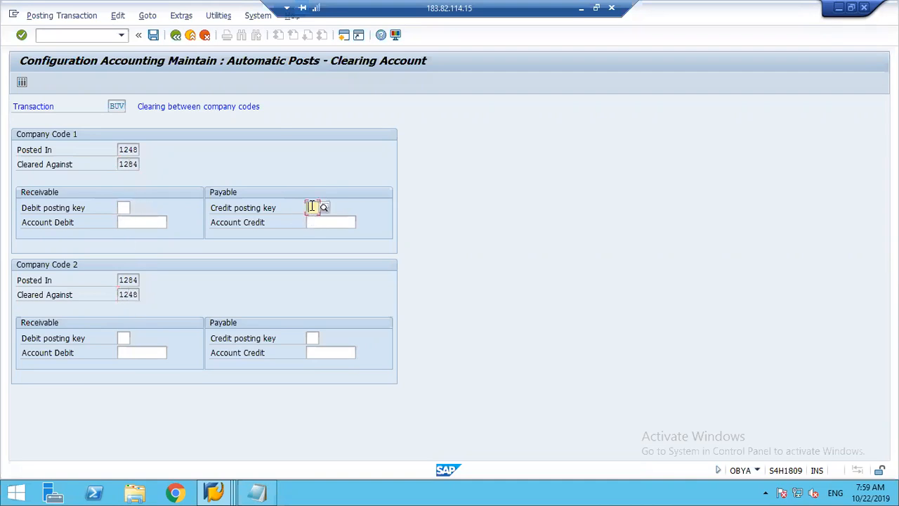
click(131, 222)
click(330, 220)
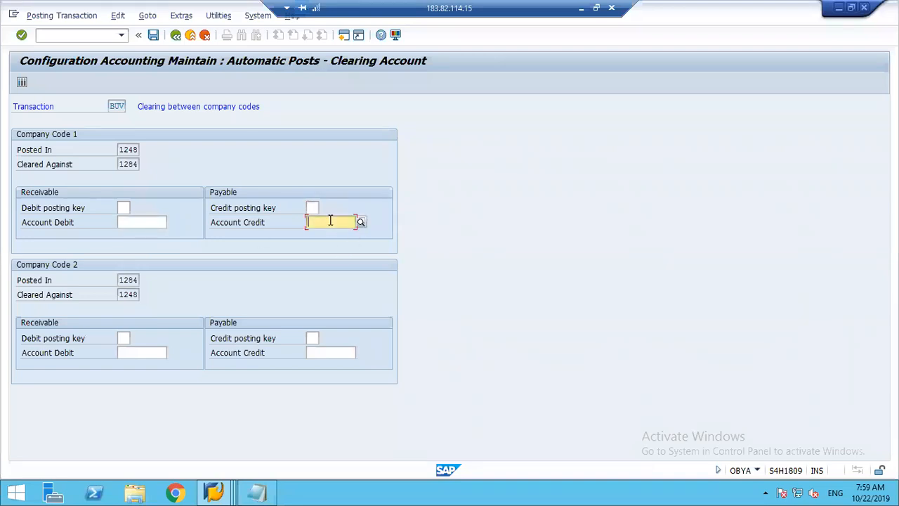
For Company Code 1 receivables, set debit posting key 40 and choose Intercompany Clearing Account 150000 as the debit account.
click(124, 208)
text(40)
key(Tab)
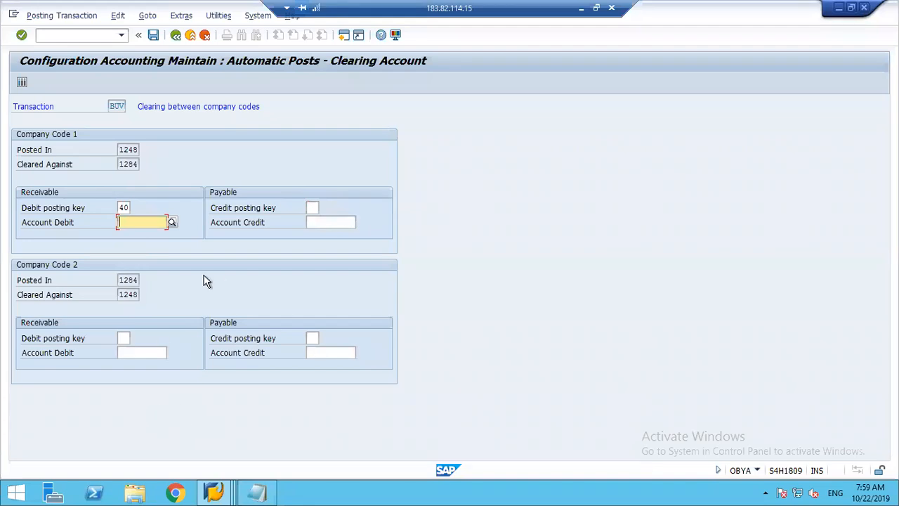
click(172, 222)
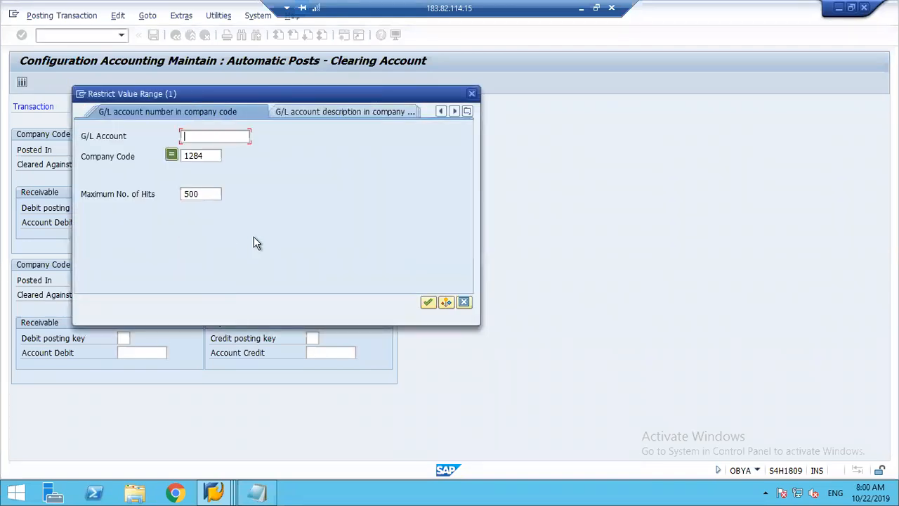
click(428, 302)
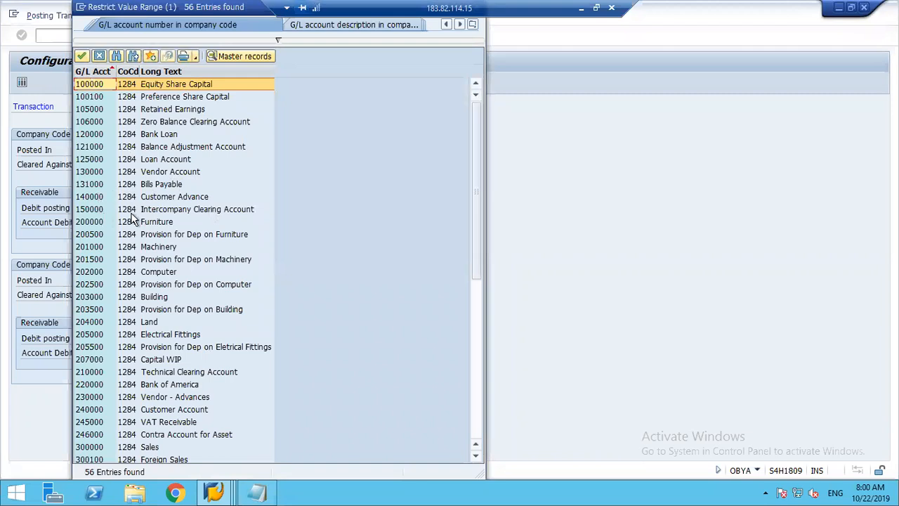
double_click(177, 209)
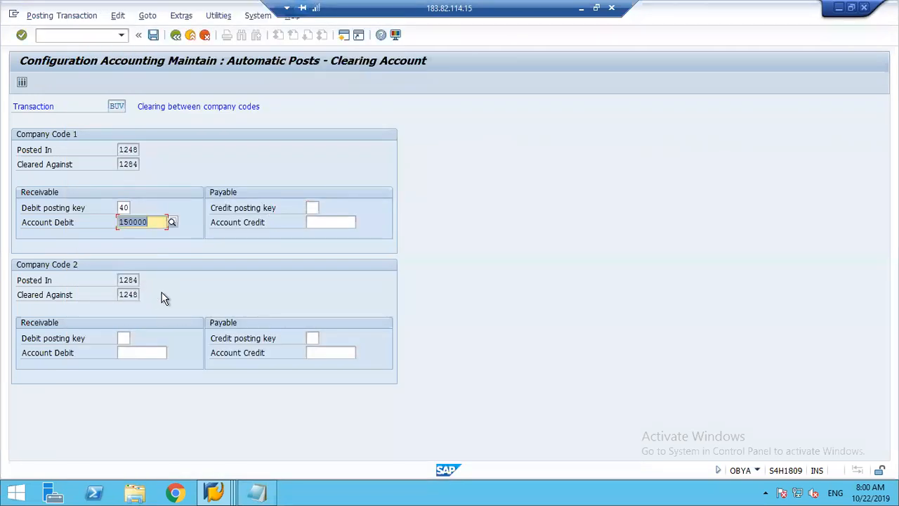
For Company Code 1 payables, set the credit posting key to 50 and the credit account to 150000.
key(Tab)
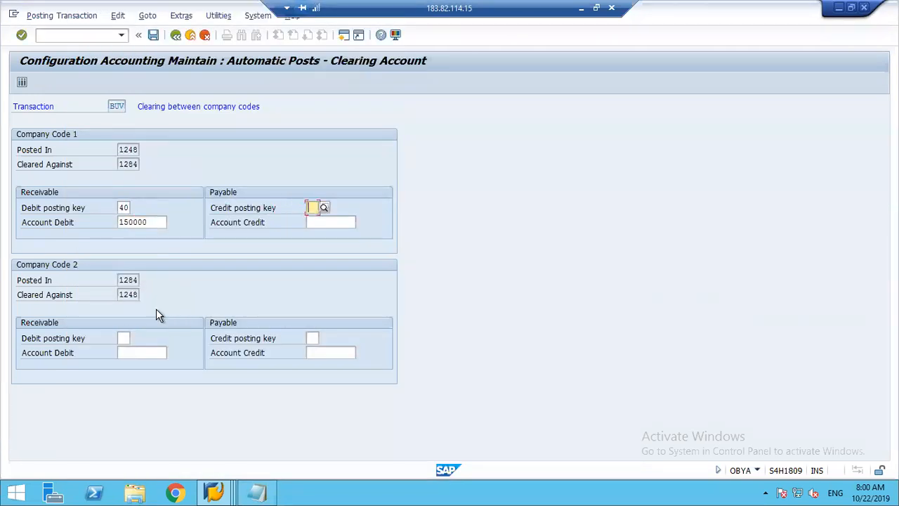
text(50)
key(Return)
click(330, 223)
text(150000)
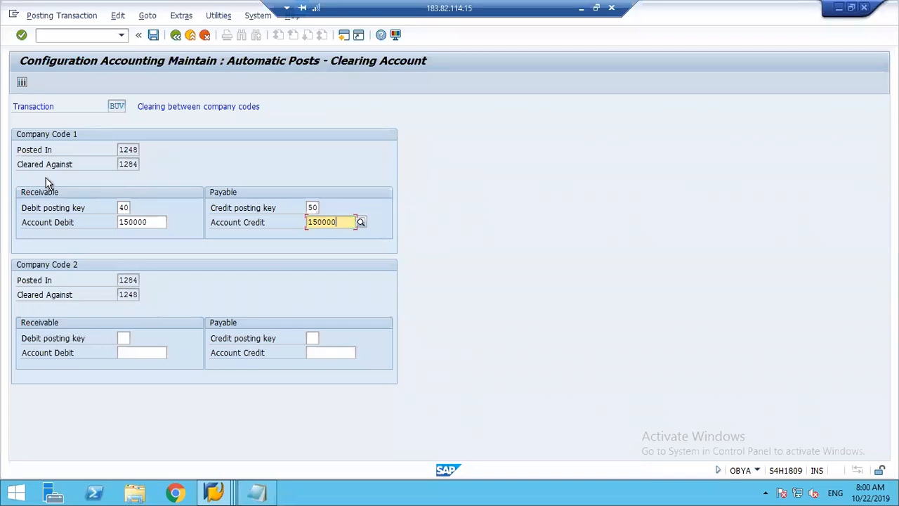
For Company Code 2 receivables, set the debit posting key to 40 and the debit account to 150000.
click(123, 338)
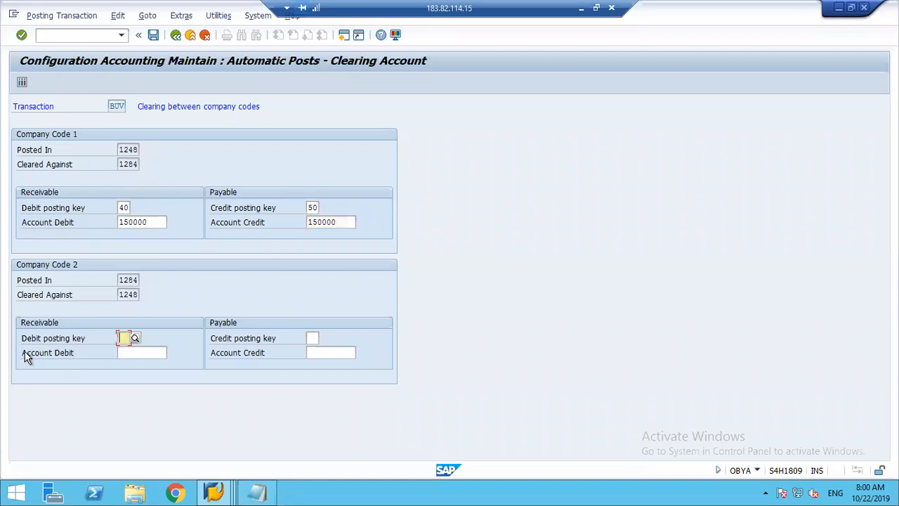
text(40)
key(Return)
click(142, 352)
text(150000)
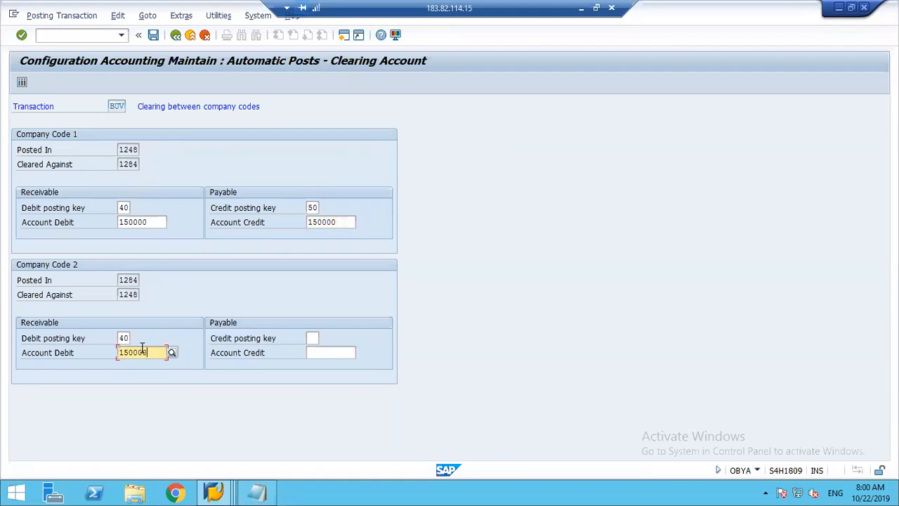
Set Company Code 2's credit posting key to 50 and credit account to 150000, and save the clearing configuration under the prompted customizing request.
click(312, 339)
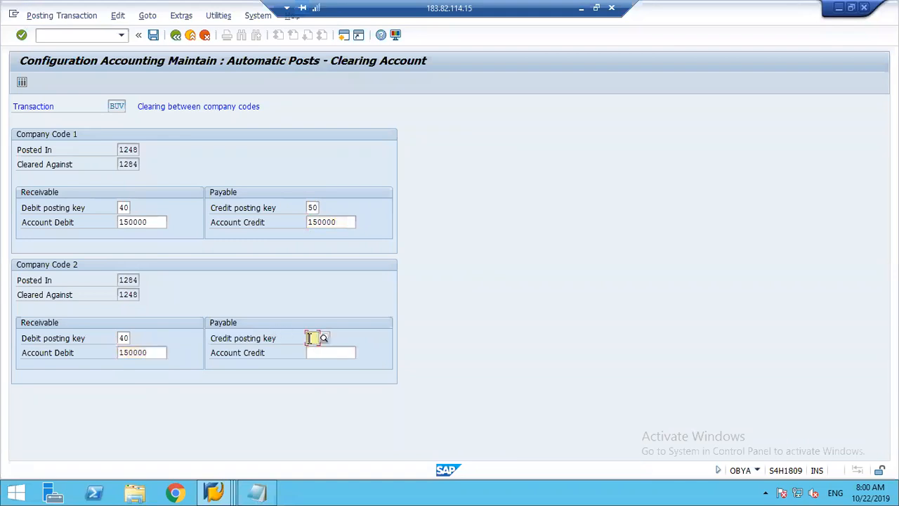
text(50)
click(337, 351)
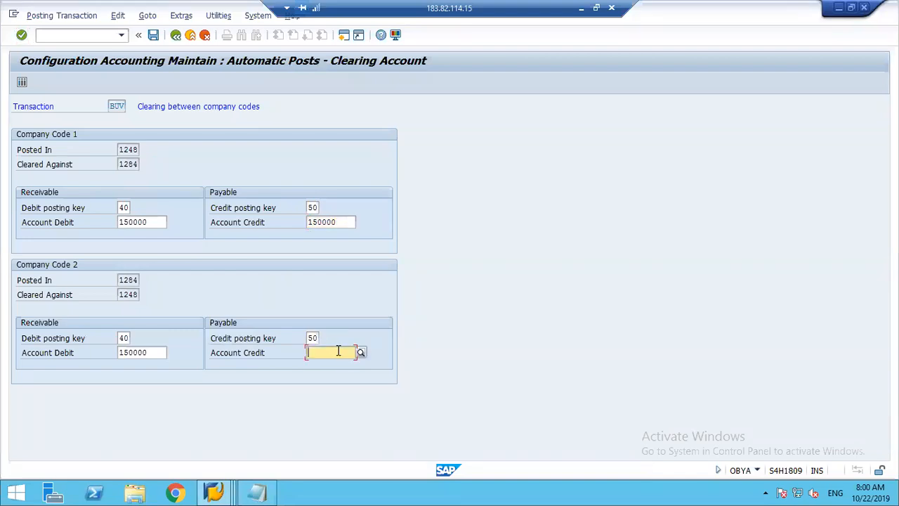
text(150000)
key(Return)
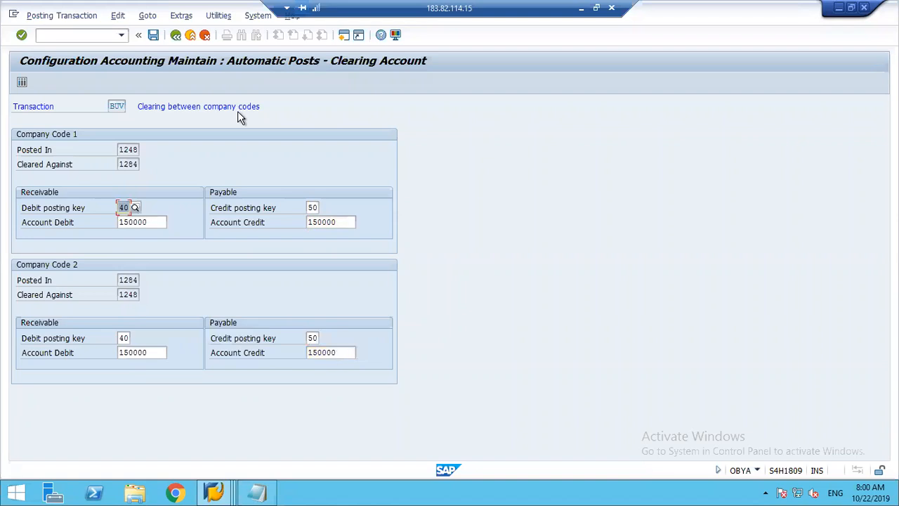
click(154, 35)
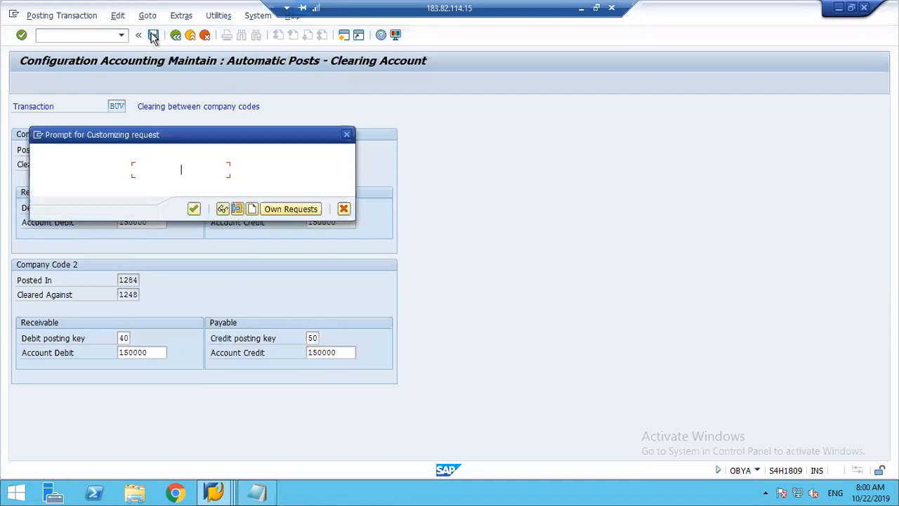
click(194, 209)
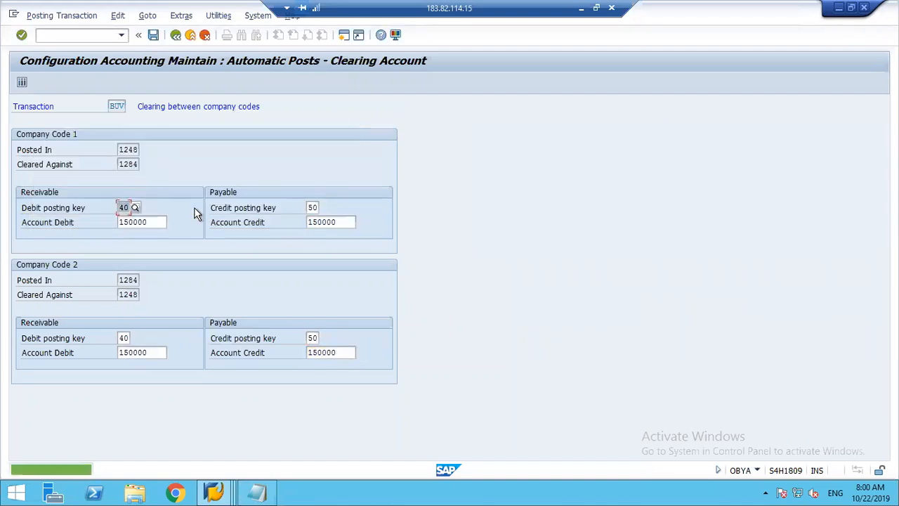
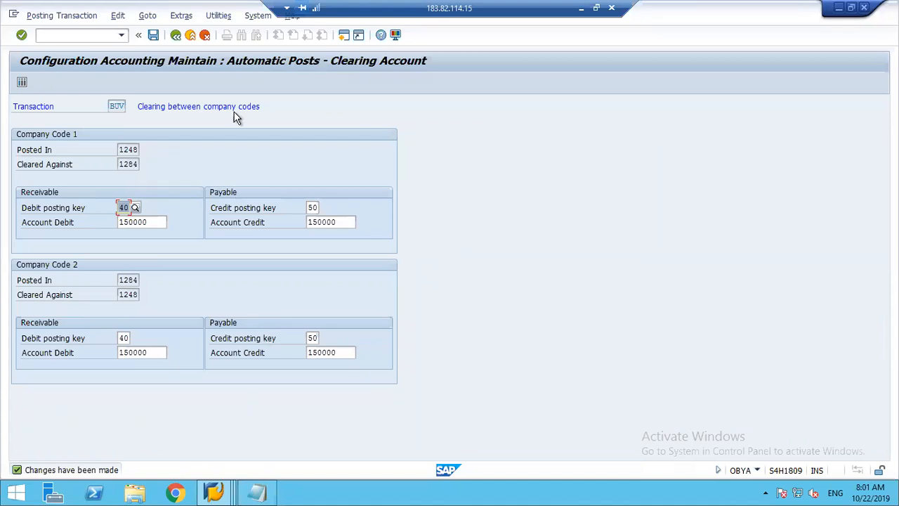
Save and leave the intercompany clearing configuration, and open G/L account posting transaction F-02 in the other SAP session.
click(154, 35)
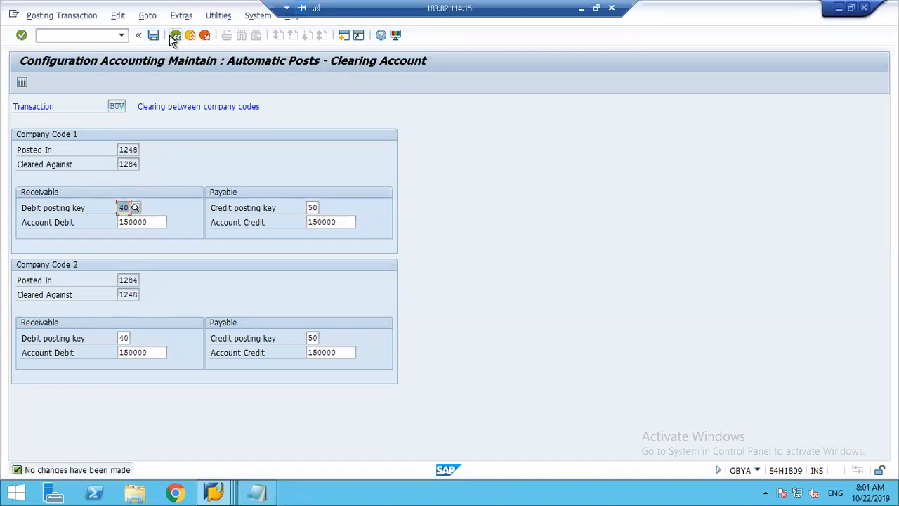
click(173, 36)
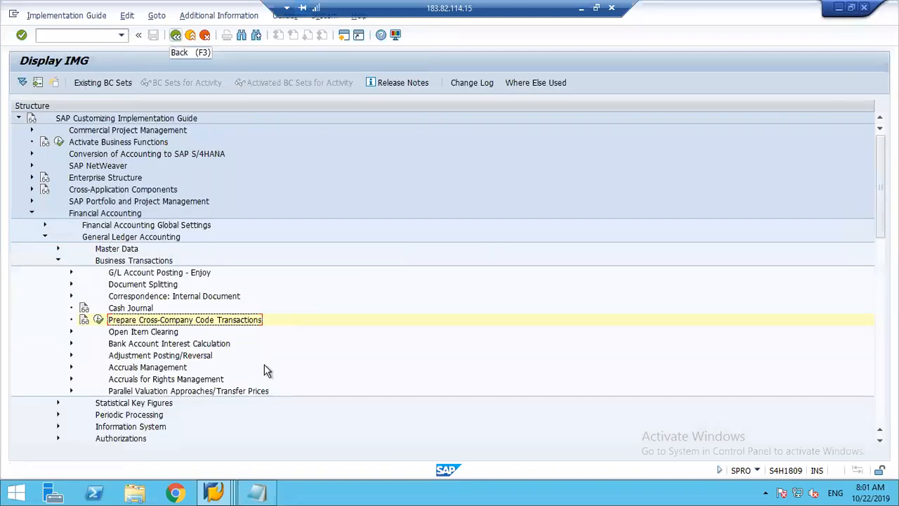
click(219, 492)
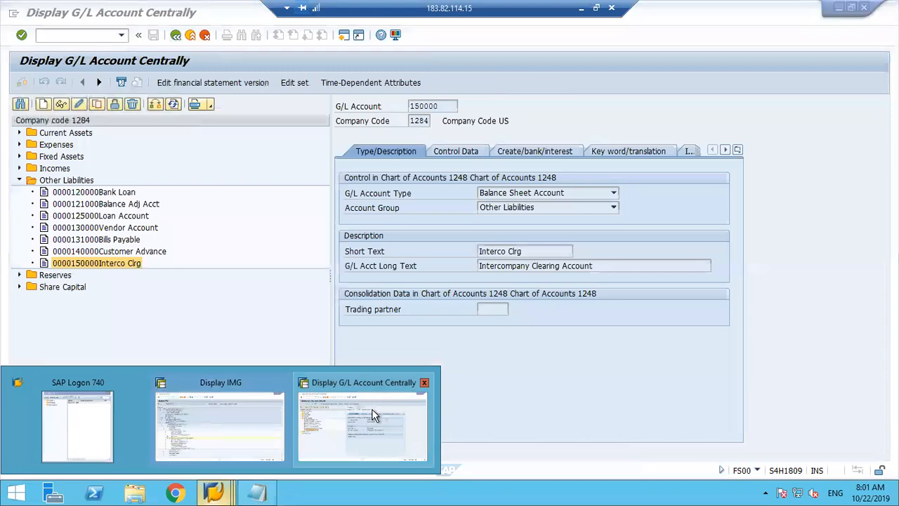
click(373, 414)
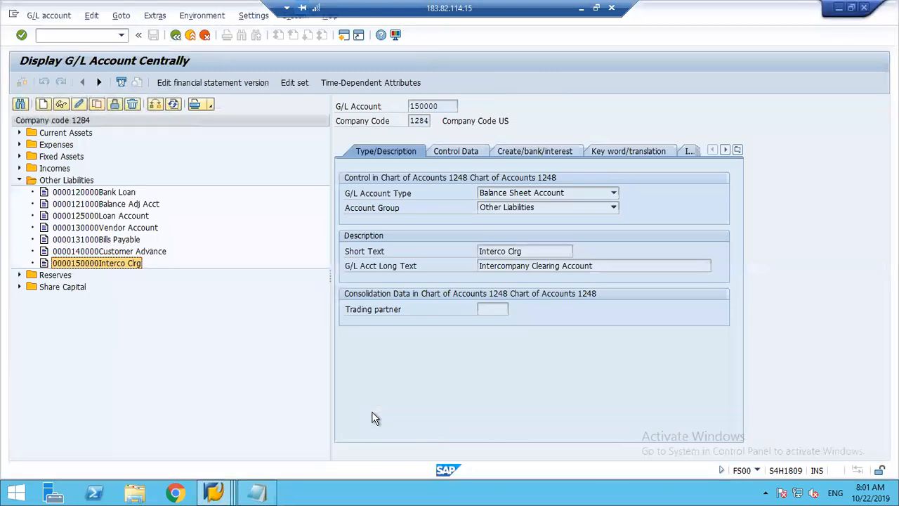
click(59, 37)
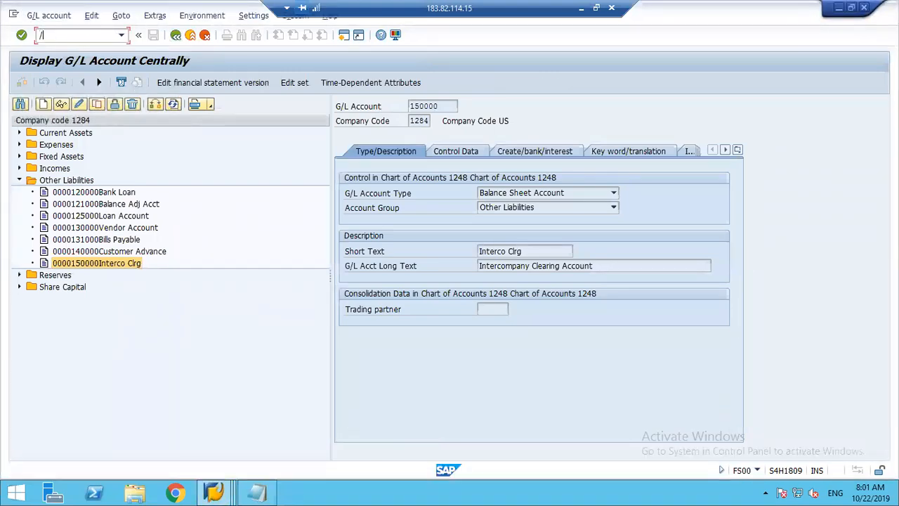
text(/nfs00)
key(Return)
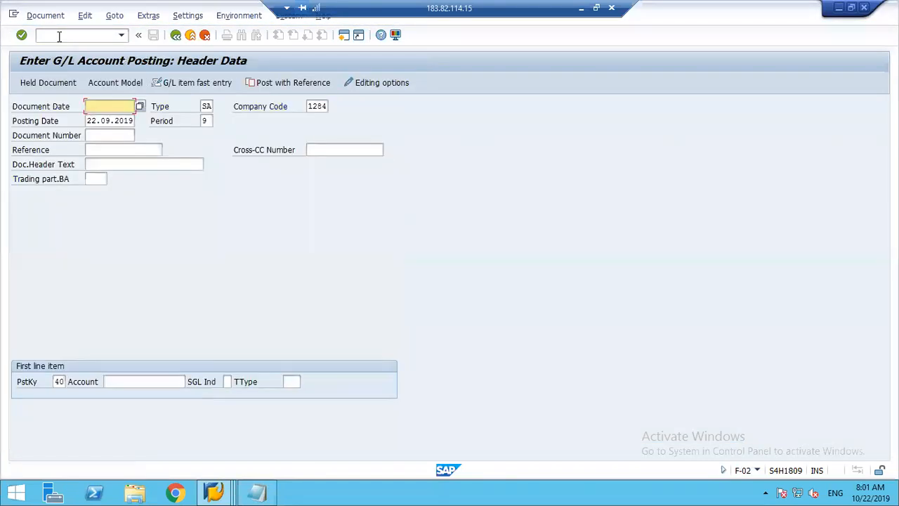
Set the posting header's document date to 22.09.2019 and its company code to 1248.
text(22092019)
key(Tab)
key(Tab)
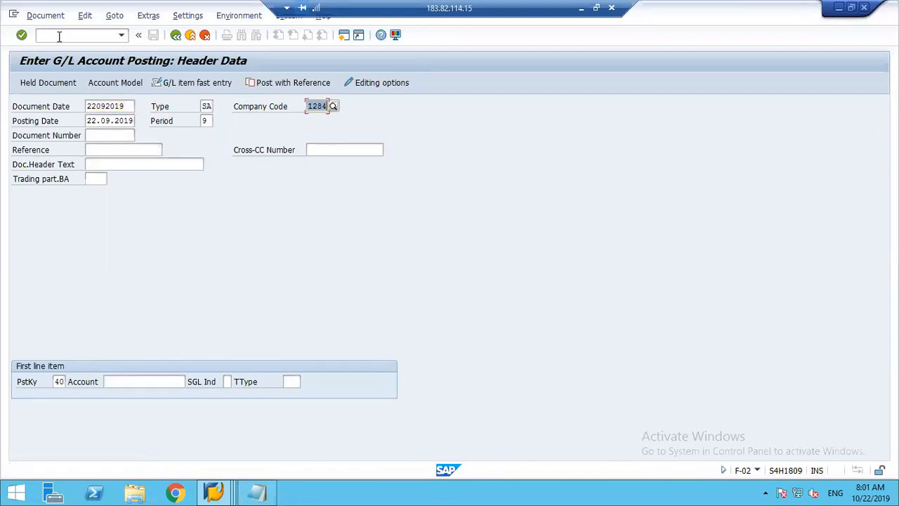
text(1248)
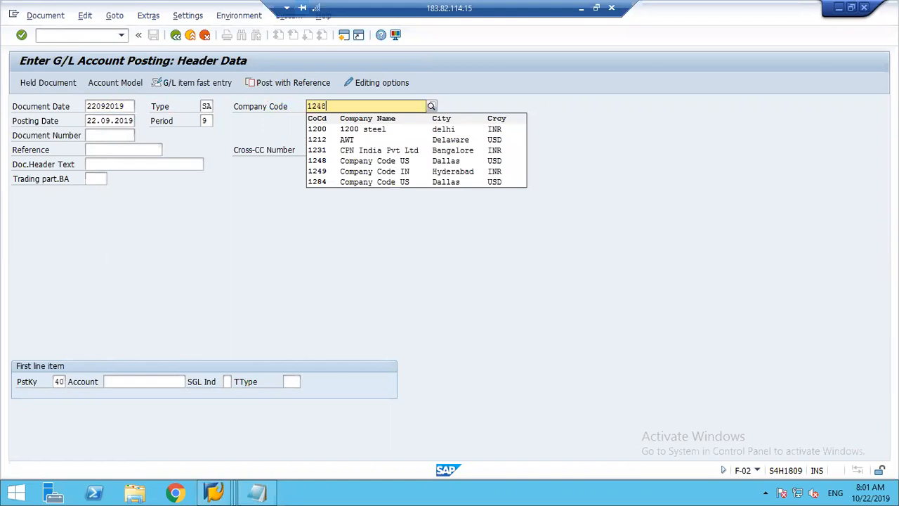
key(Tab)
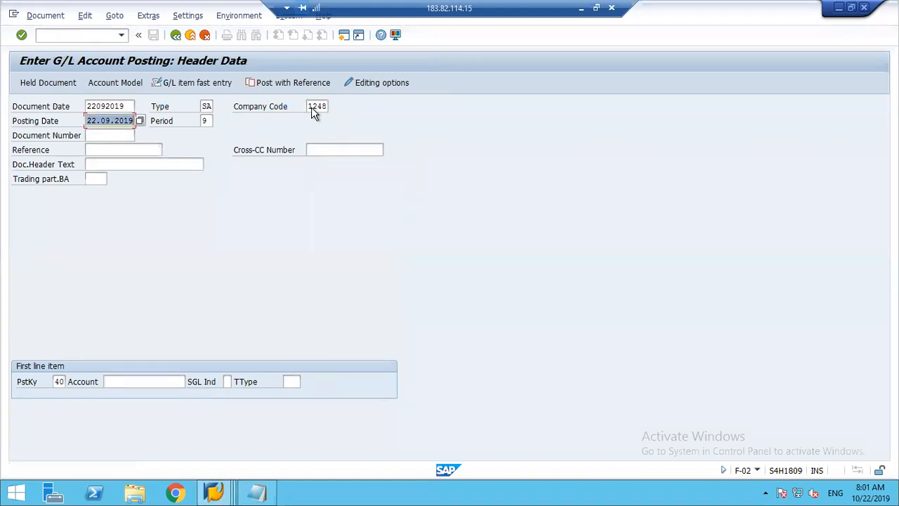
Enter the first debit line item on Salaries account 400000 with amount 15000 USD and cost center 1000.
click(120, 380)
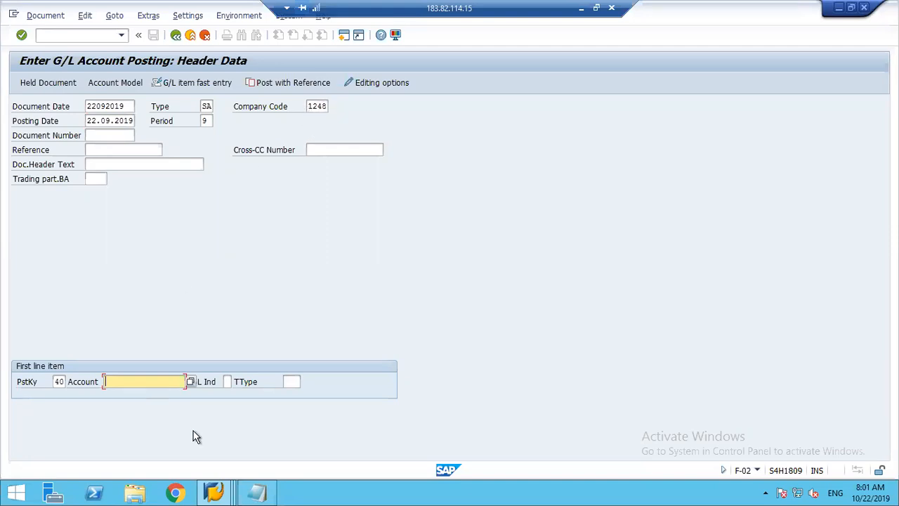
text(400000)
key(Return)
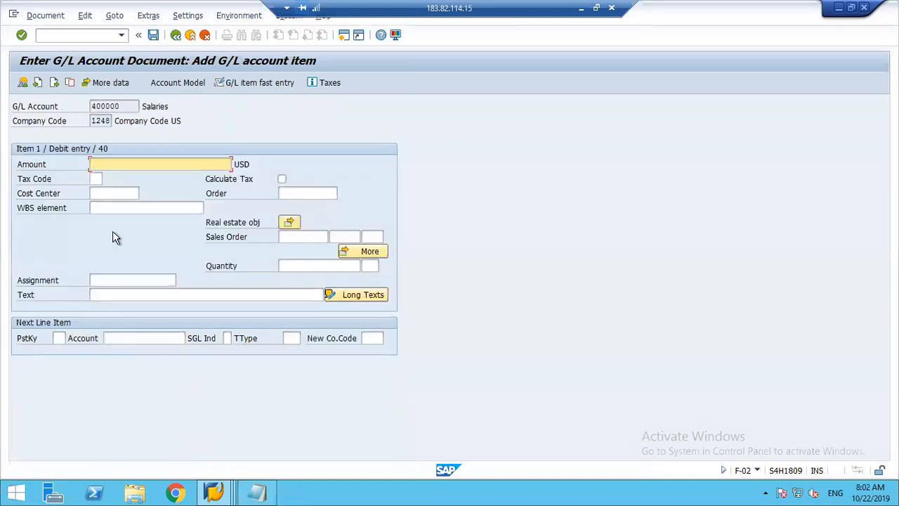
text(15000)
click(100, 196)
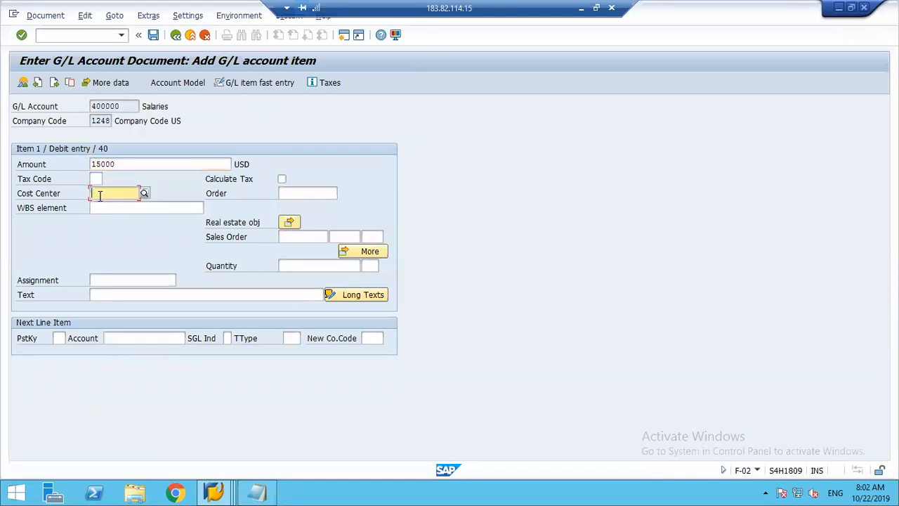
text(1000)
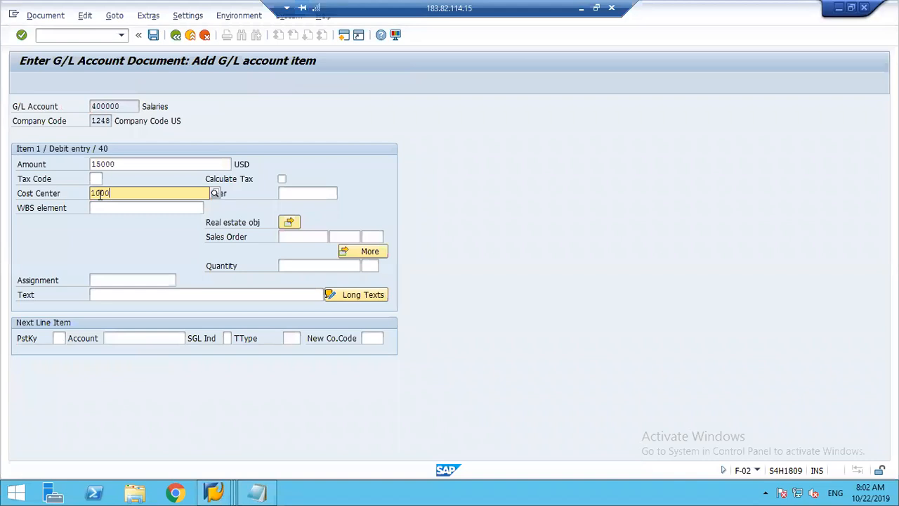
key(Tab)
Define the next line item with posting key 50, account 220000 and new company code 1284.
click(61, 338)
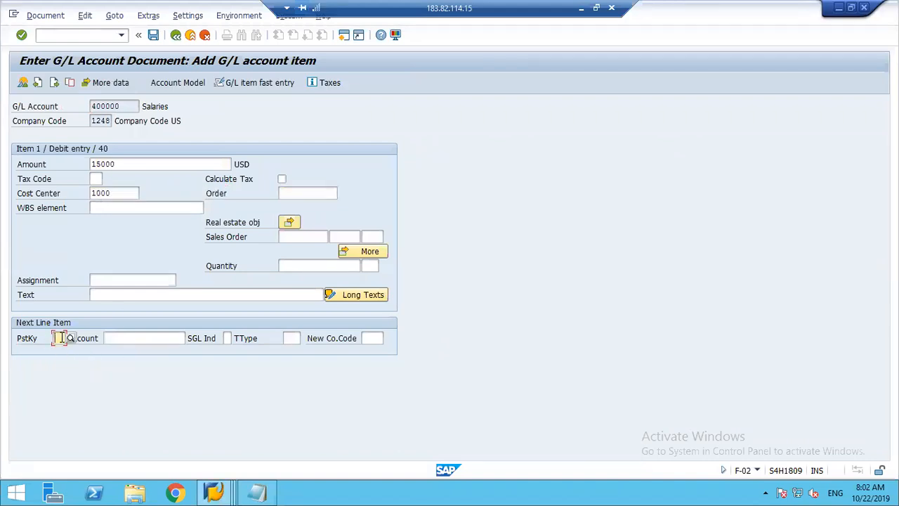
text(50)
key(Tab)
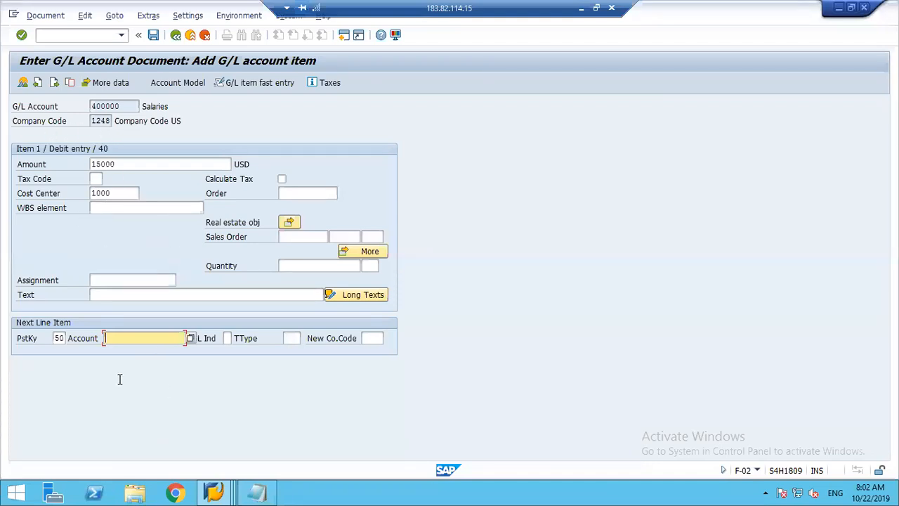
text(220000)
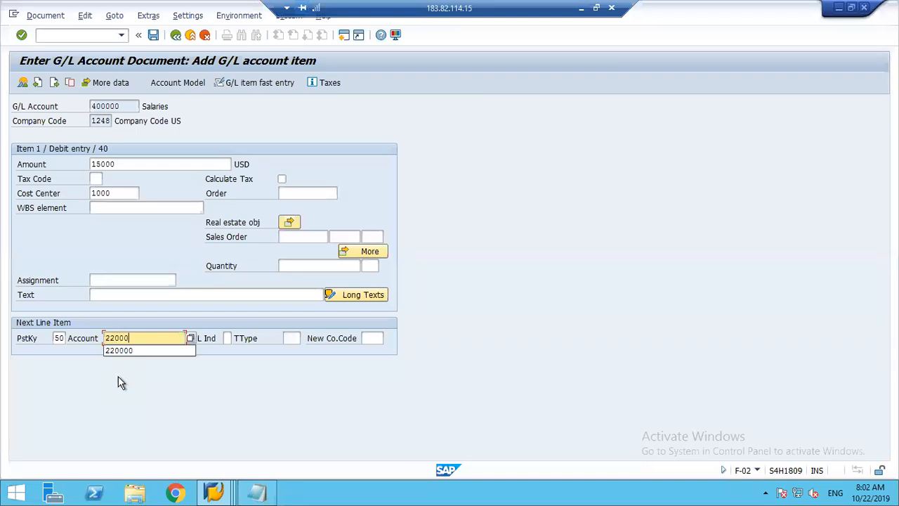
key(Tab)
key(Tab)
key(Tab)
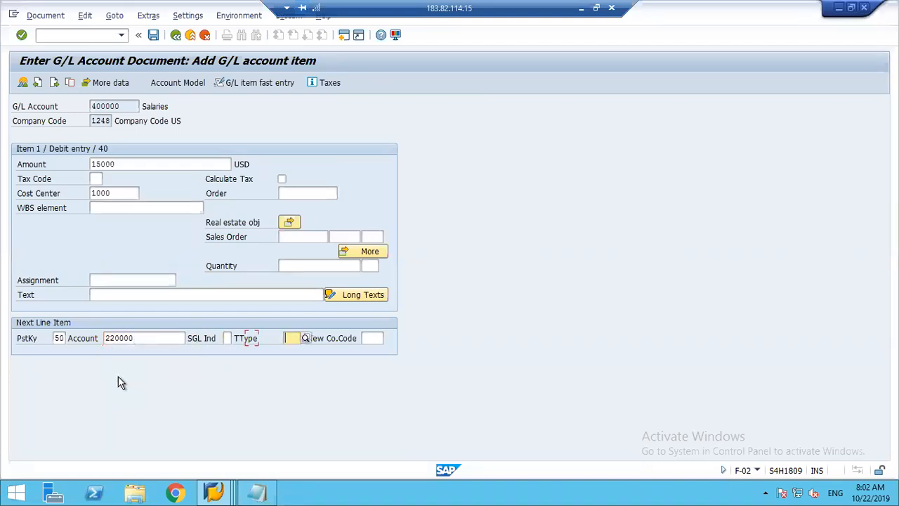
text(1284)
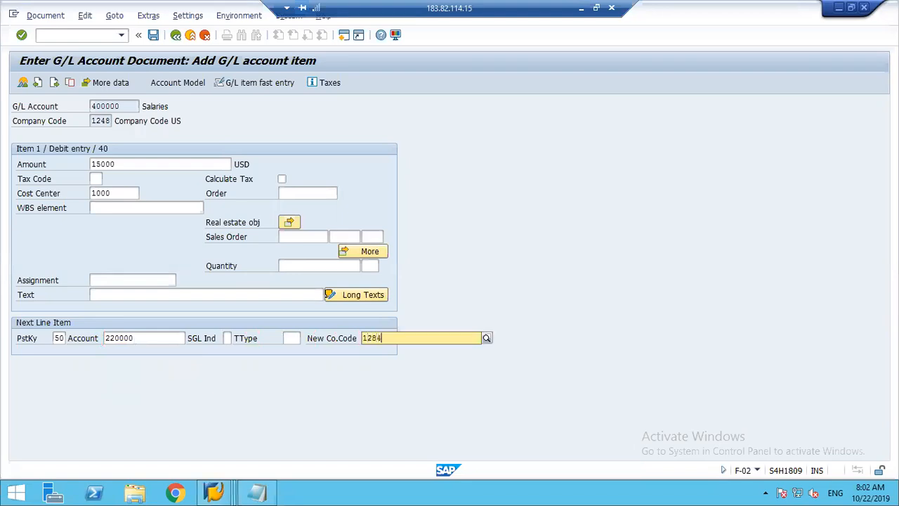
key(Return)
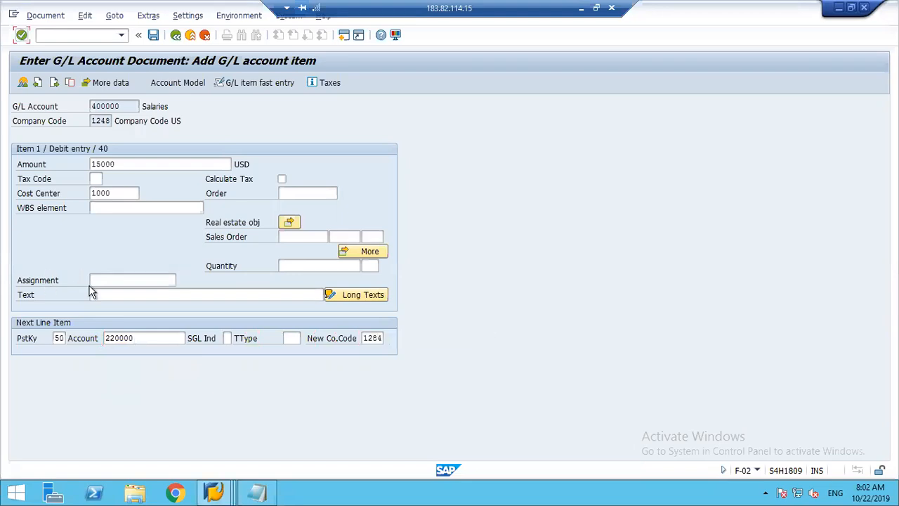
Proceed to the credit item in company code 1284 and enter amount 15000 USD and value date 22.09.2019.
double_click(105, 121)
click(108, 121)
double_click(366, 338)
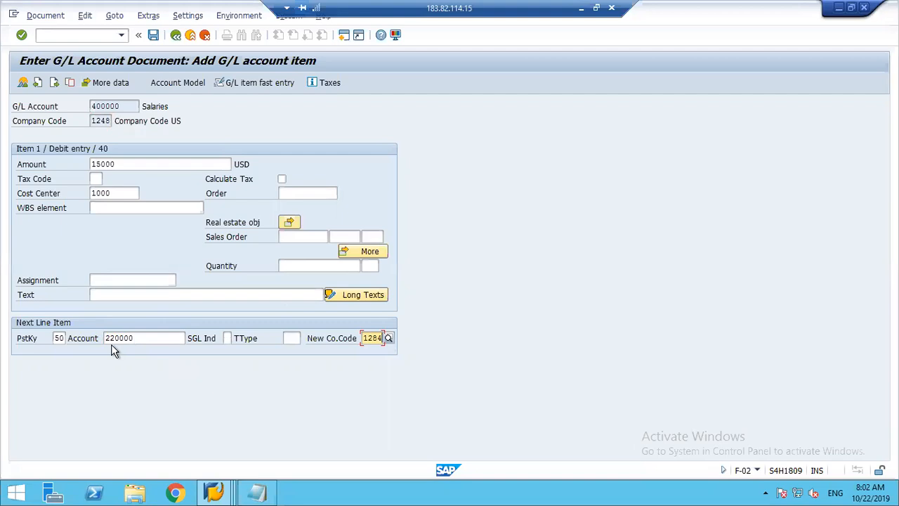
key(Return)
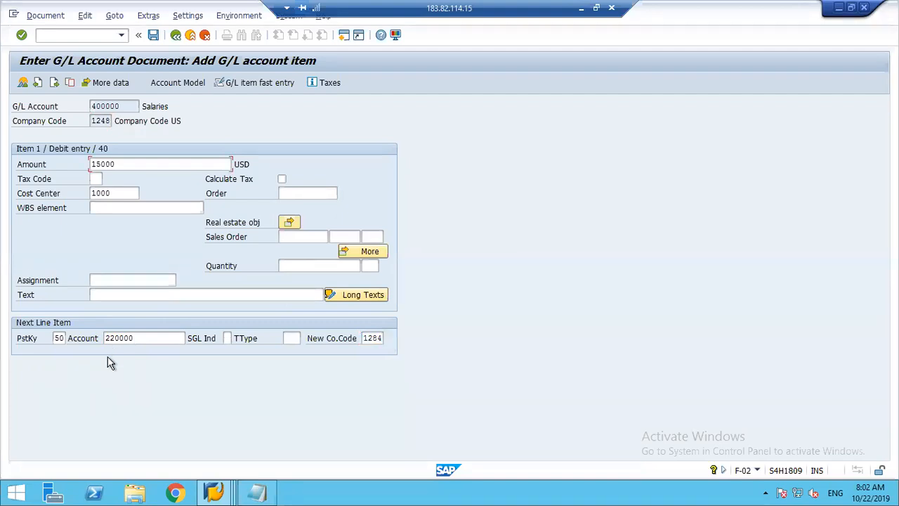
key(Return)
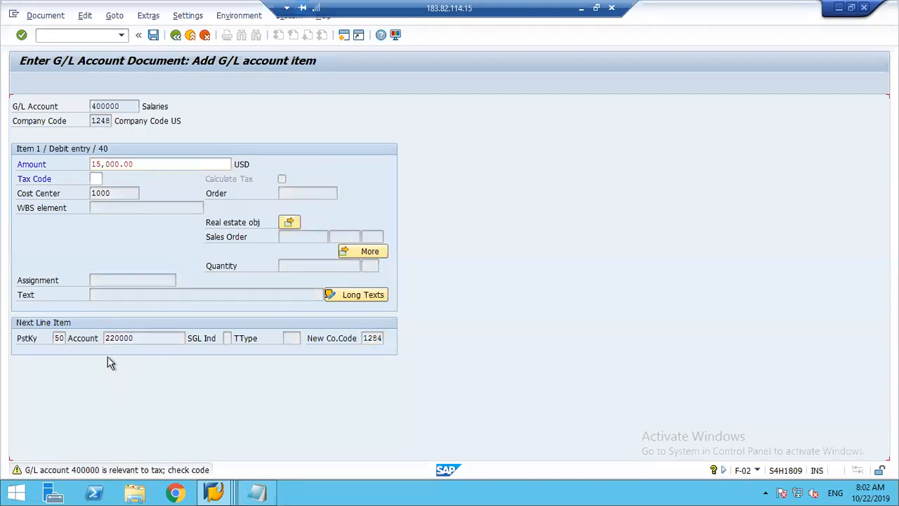
text(15000)
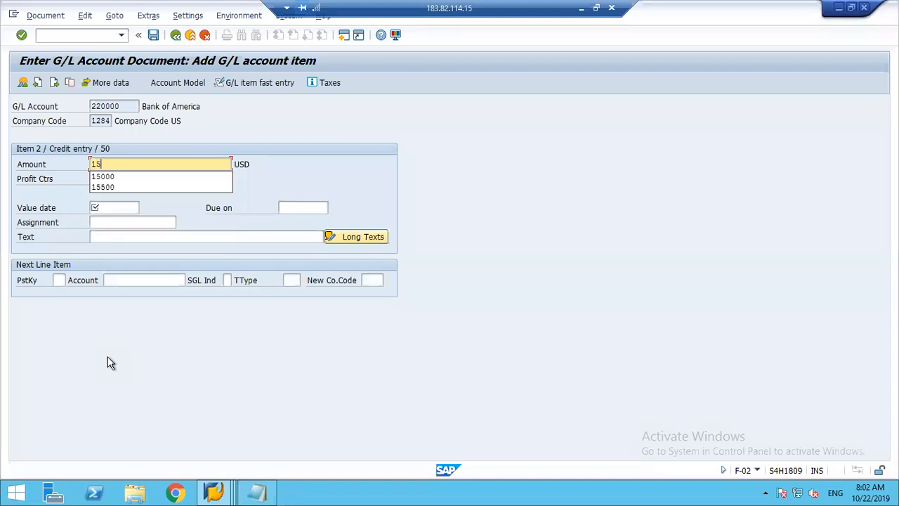
click(98, 208)
text(22092019)
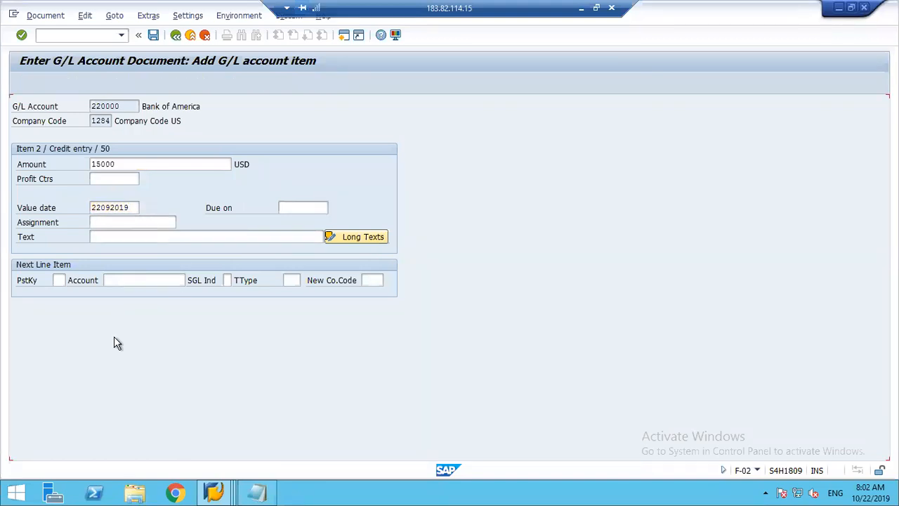
key(Return)
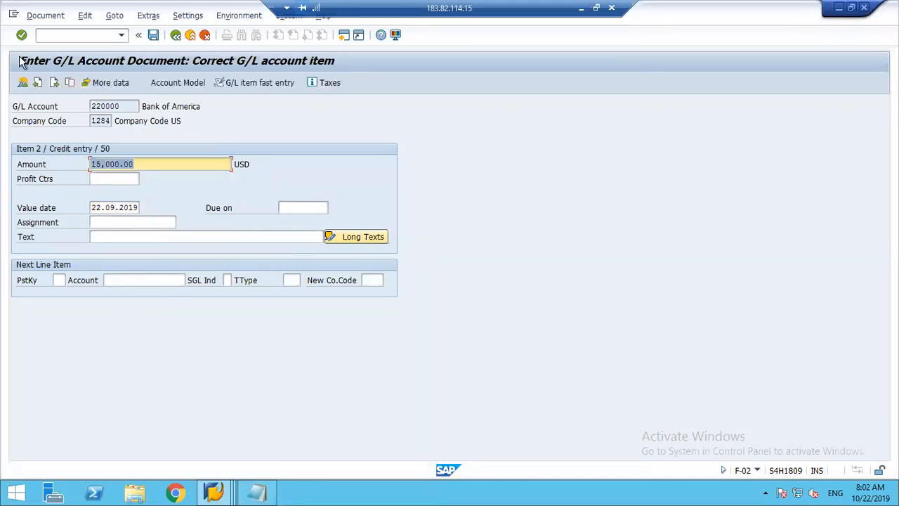
Try to simulate the cross-company document, and exit the posting without saving its data.
click(46, 15)
click(62, 73)
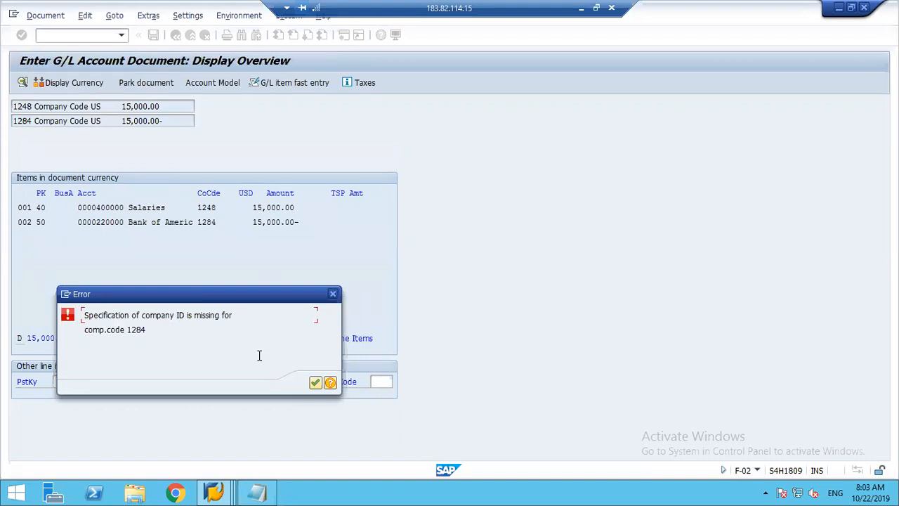
click(334, 294)
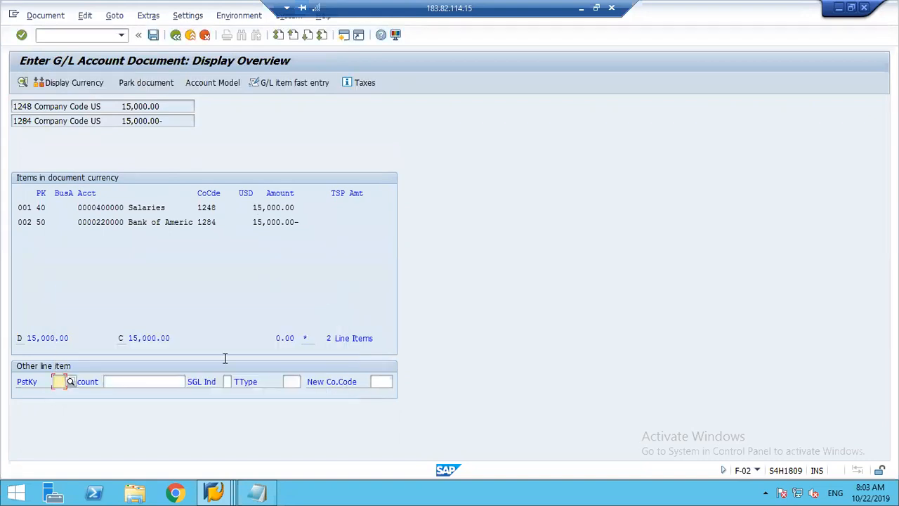
click(176, 35)
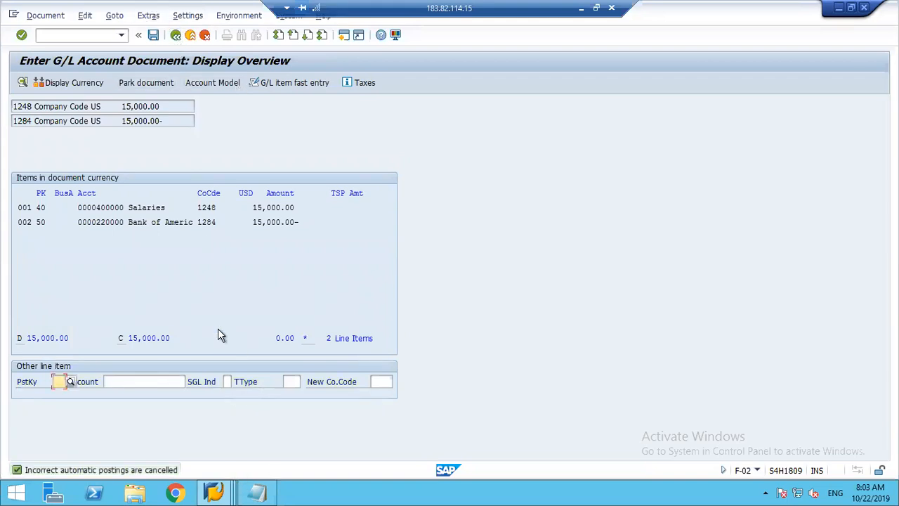
click(190, 35)
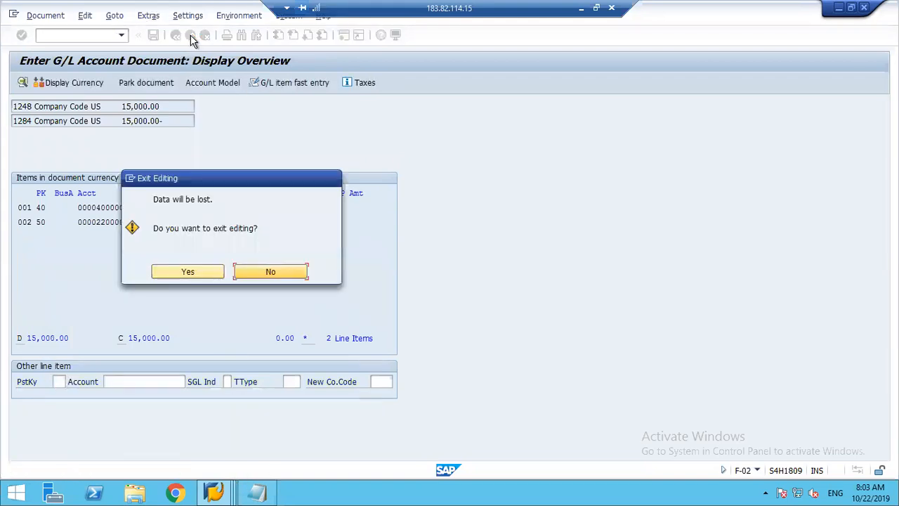
click(187, 273)
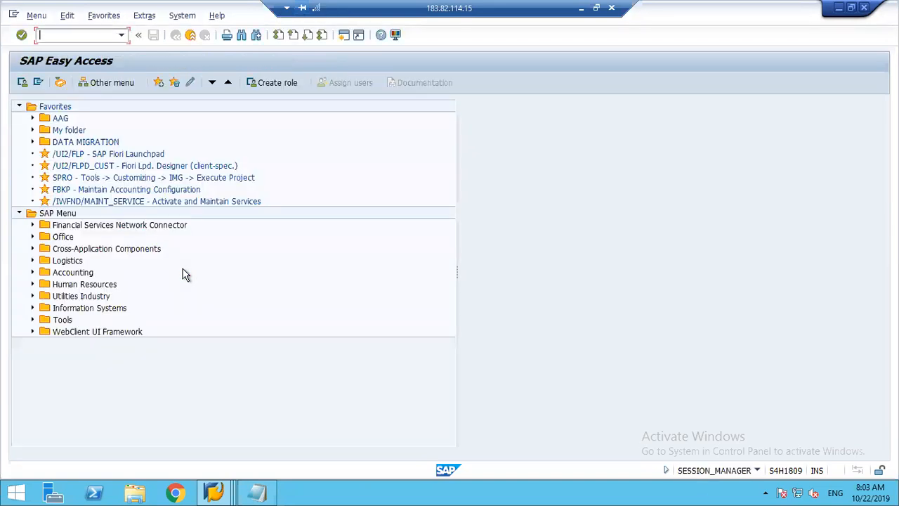
Switch to the Display IMG session and open Assign company code to company under Enterprise Structure, Assignment, Financial Accounting.
click(216, 493)
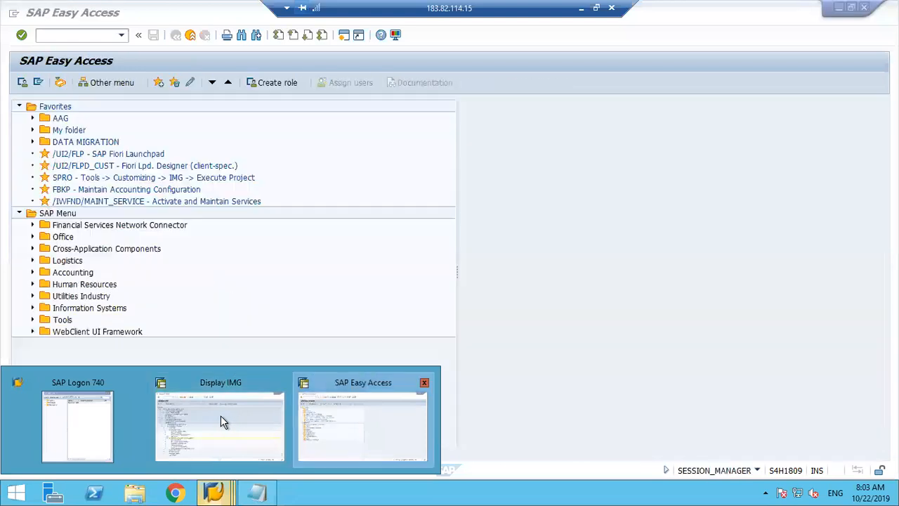
click(220, 421)
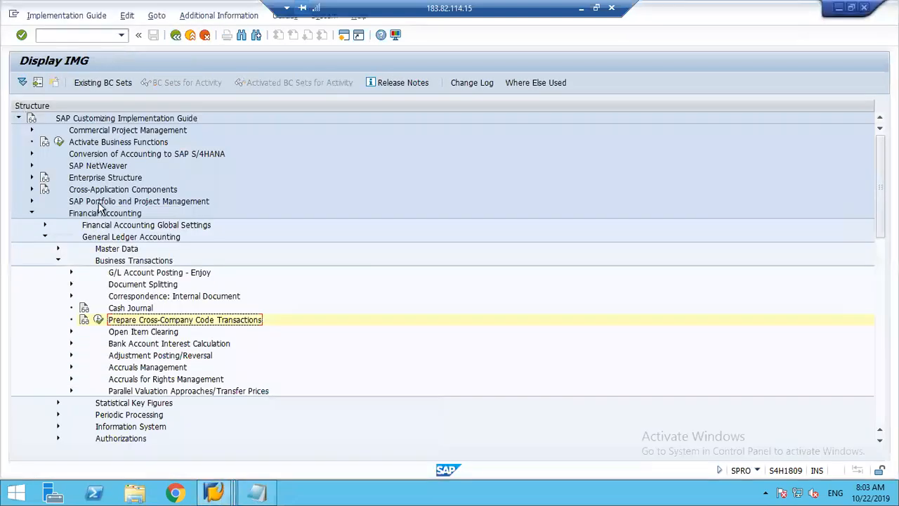
click(30, 215)
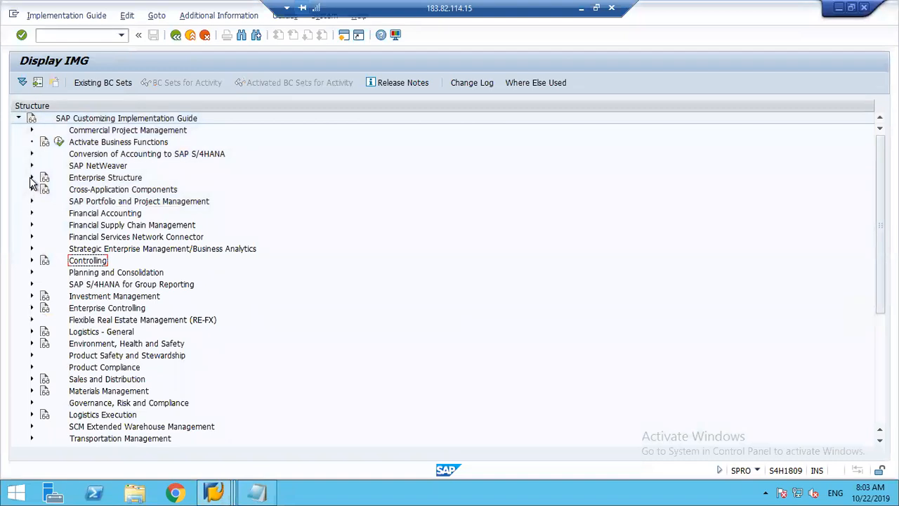
click(31, 179)
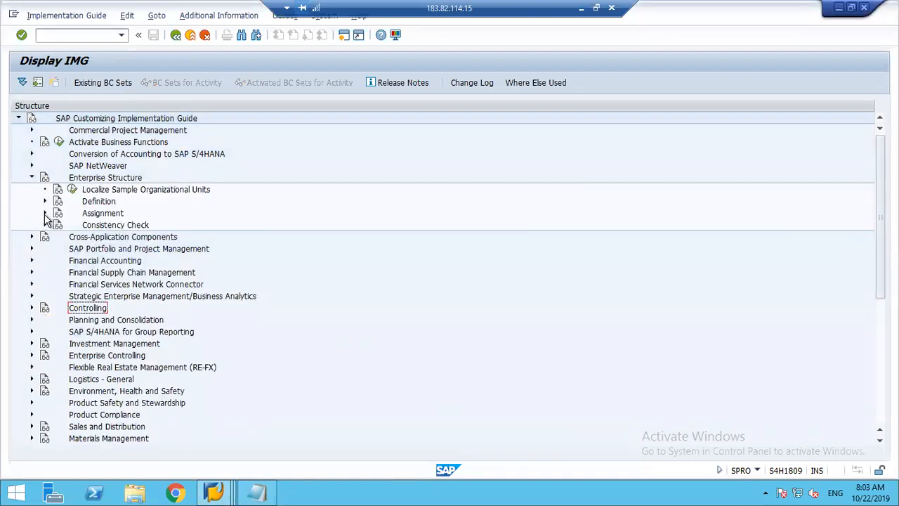
click(45, 213)
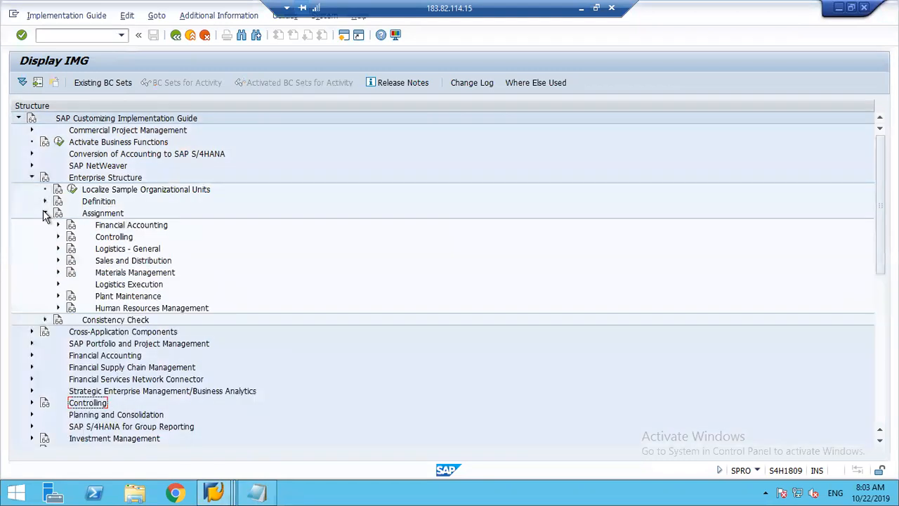
click(45, 213)
click(44, 214)
click(58, 226)
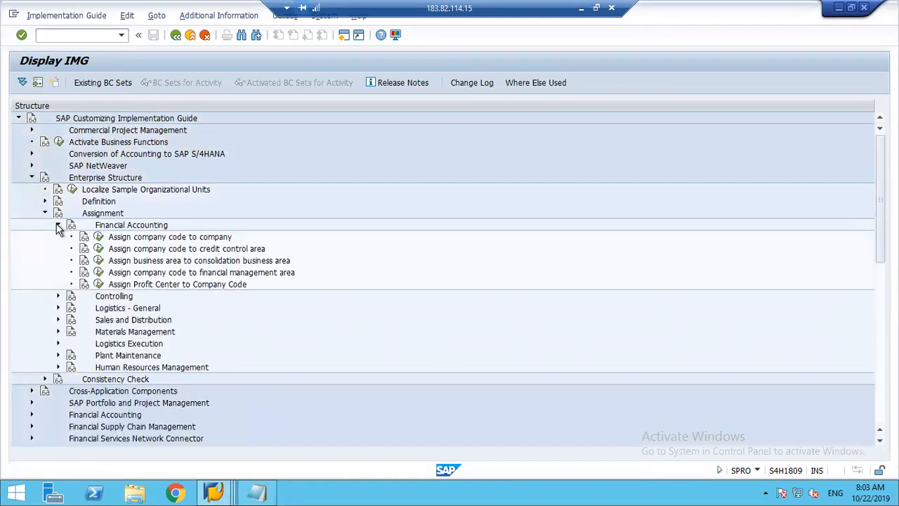
click(98, 237)
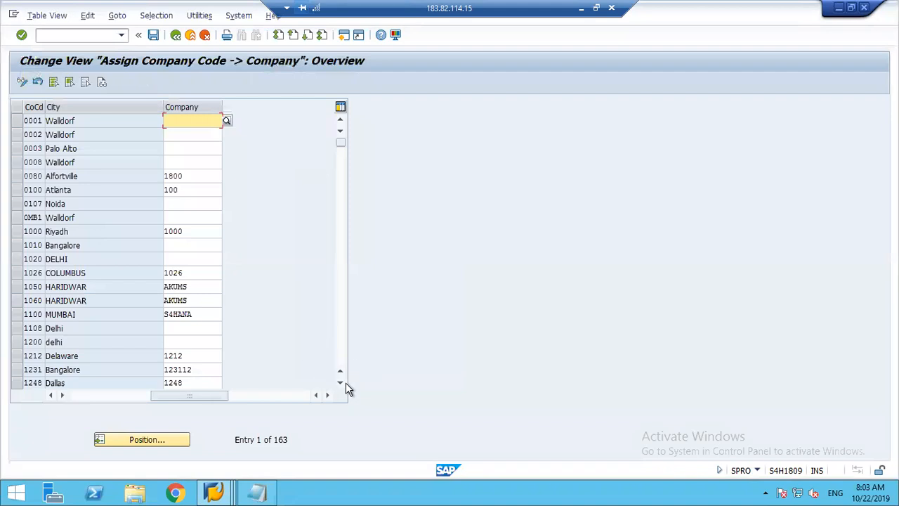
Assign company 1248 to company code 1284, save it with the proposed customizing request, and return to the implementation guide.
click(341, 385)
click(342, 384)
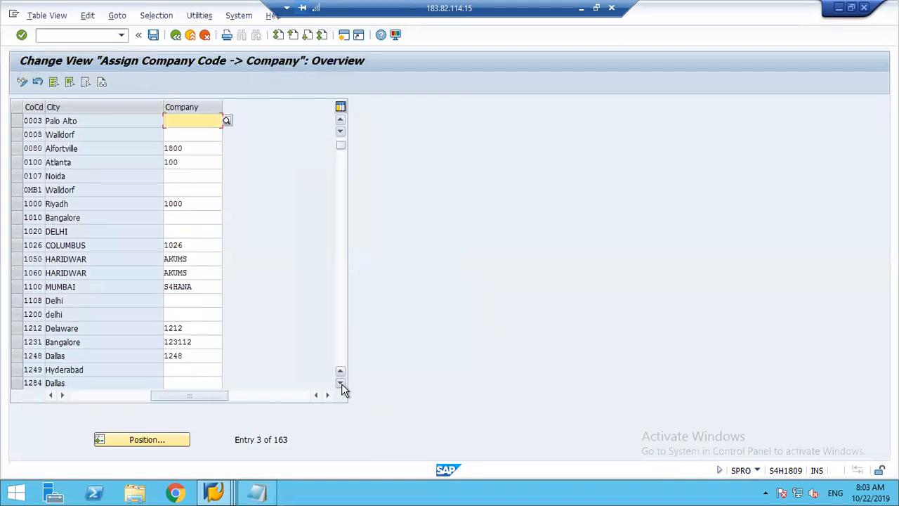
scroll(188, 365, down, 1)
click(176, 370)
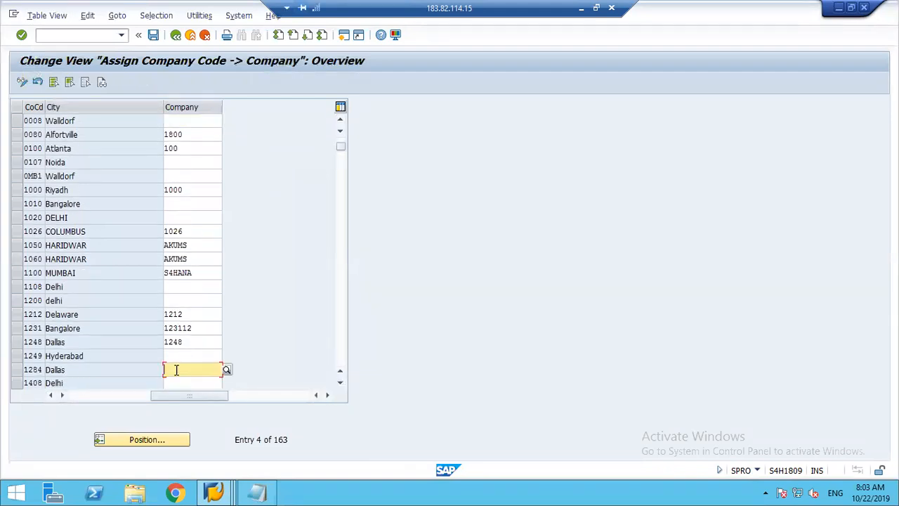
text(1248)
double_click(176, 370)
key(ctrl+s)
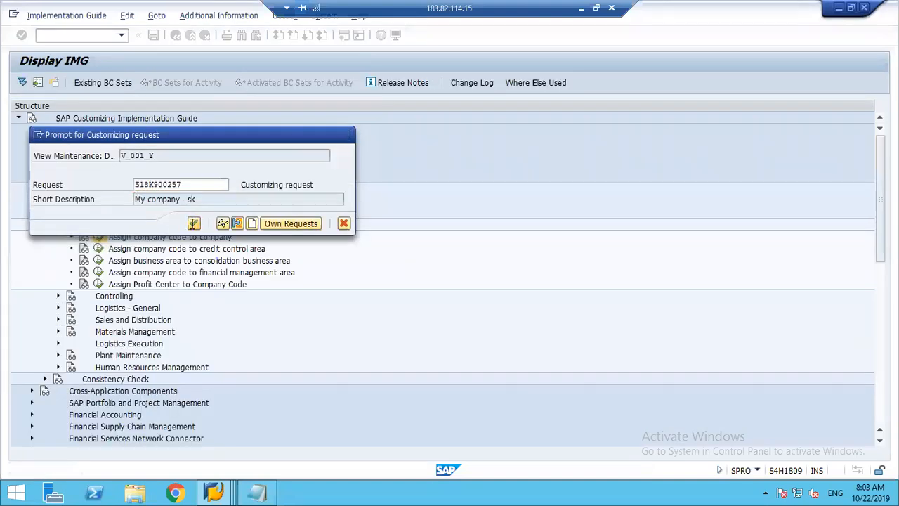
click(193, 224)
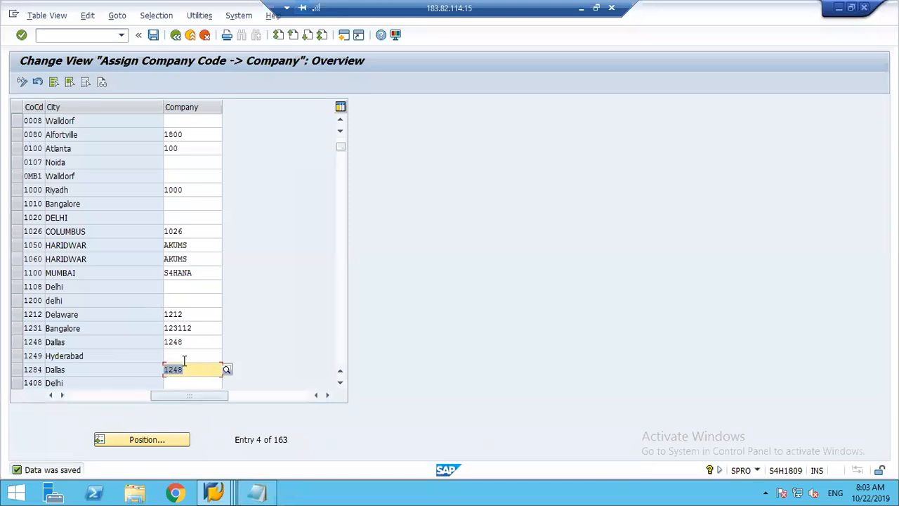
click(175, 35)
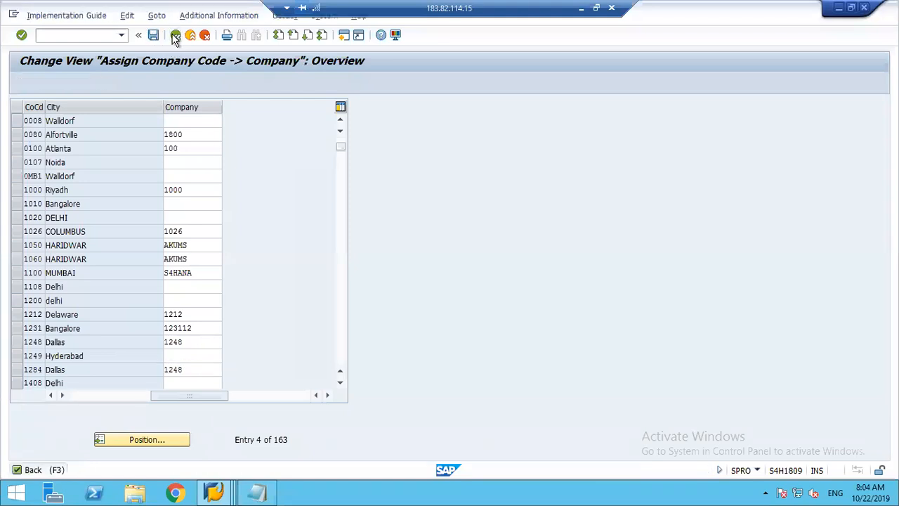
Switch to the SAP Easy Access session and open the G/L account posting transaction F-02.
key(alt+Tab)
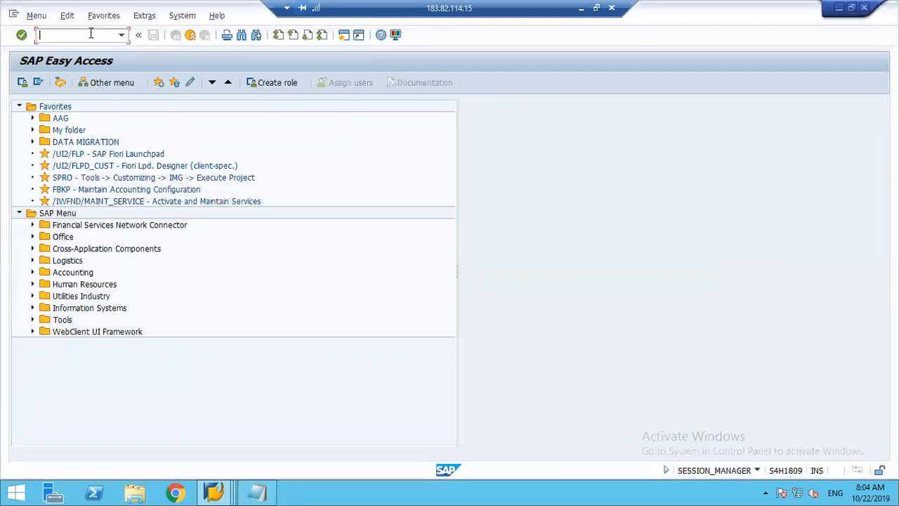
text(50)
key(Return)
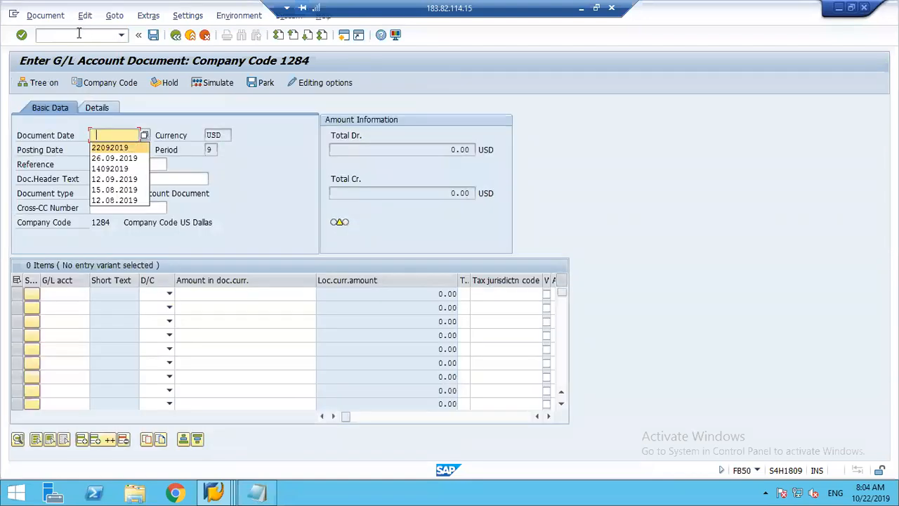
click(79, 34)
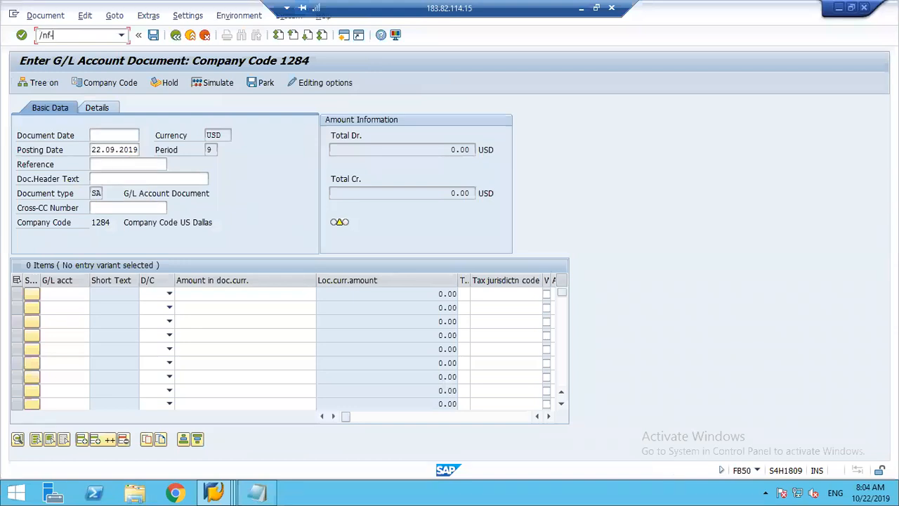
key(Return)
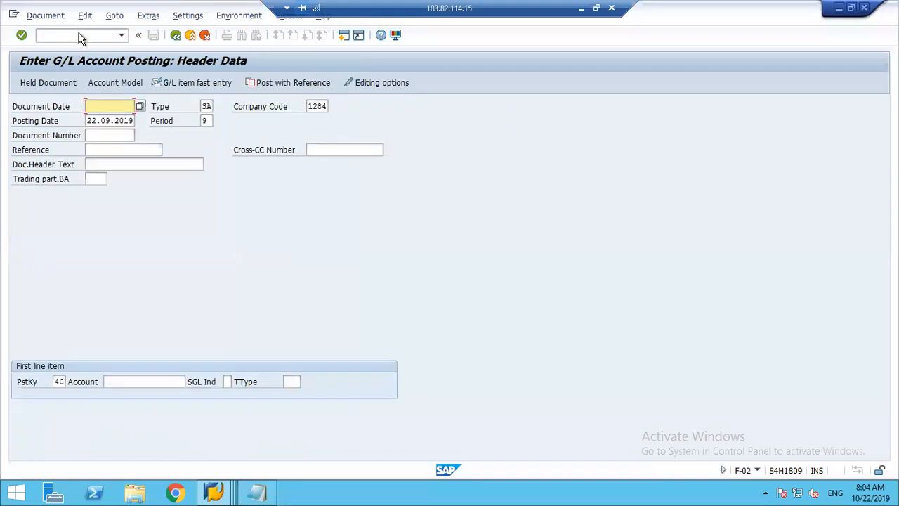
Fill the posting header with document date 16082019, company code 1248, posting key 40 and account 400000, and proceed to the first line item.
key(Return)
key(Tab)
key(Tab)
text(1248)
key(Tab)
key(Tab)
key(Tab)
key(Tab)
key(Tab)
key(Tab)
key(Tab)
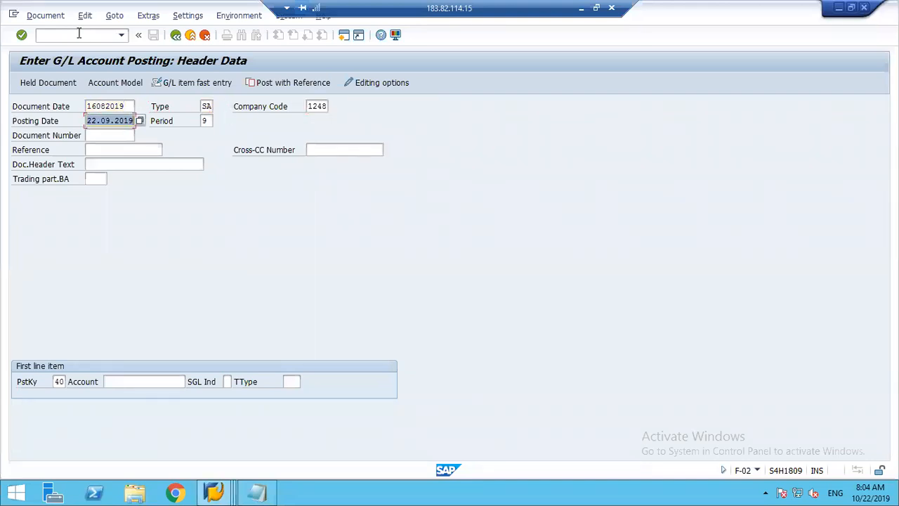
text(40)
key(Tab)
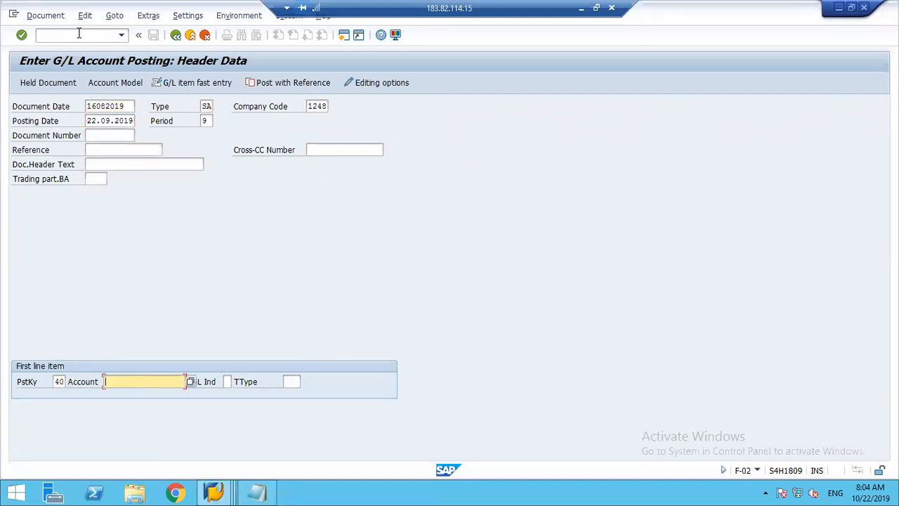
key(Return)
key(Return)
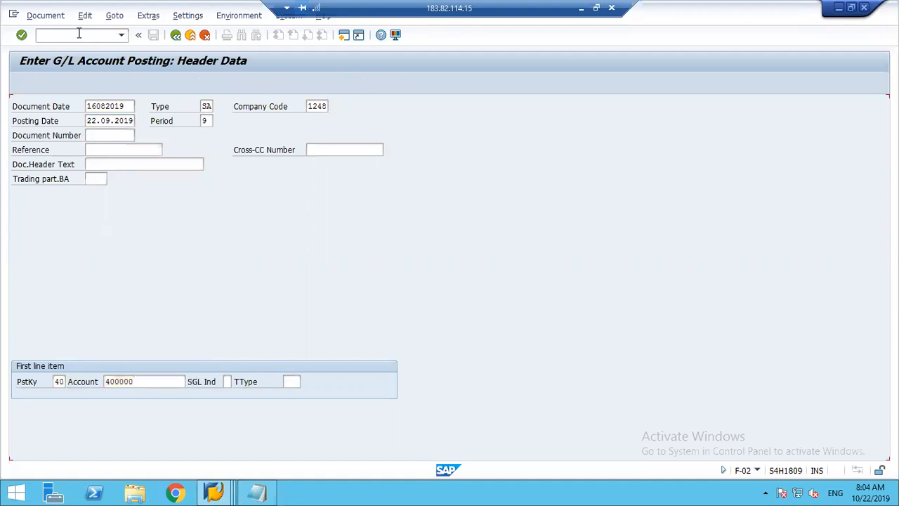
Enter amount 15000 USD and cost center 1000 for the Salaries debit item.
key(Down)
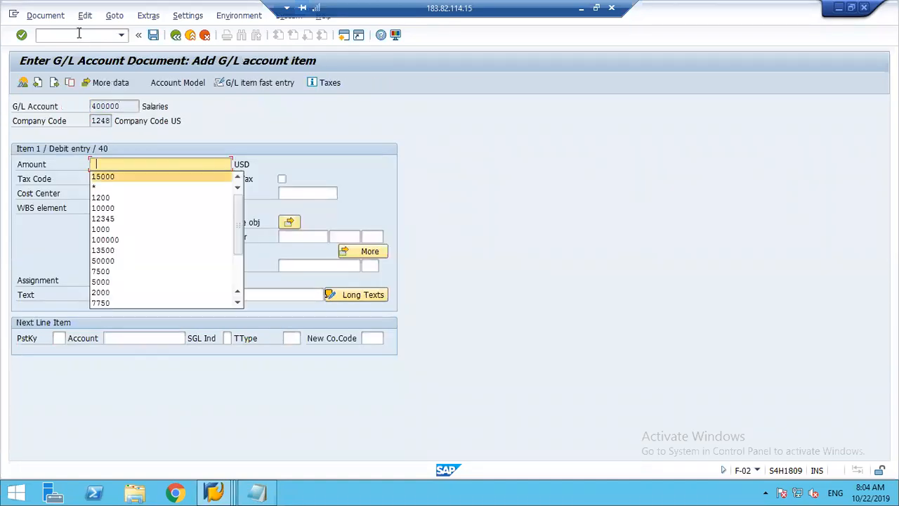
key(Return)
key(Return)
key(Down)
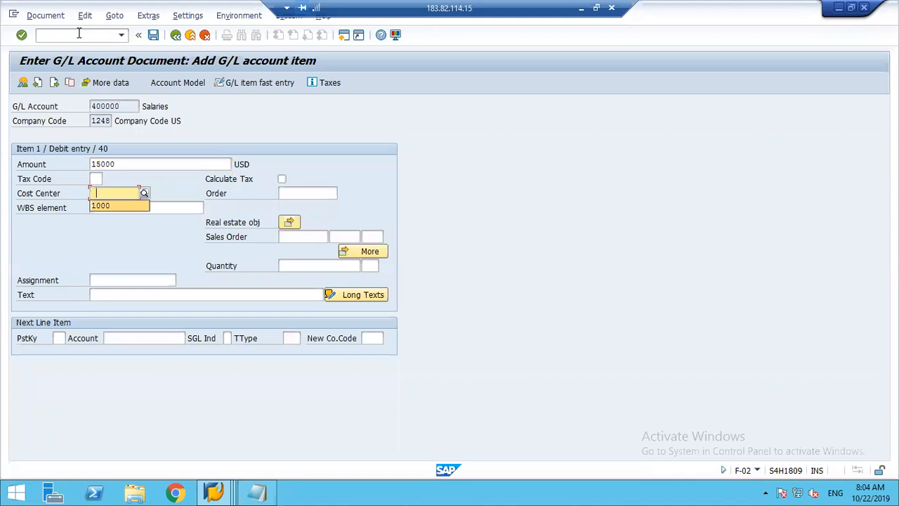
key(Return)
Set the next line item's posting key to 50.
key(Down)
key(Down)
key(Down)
key(Down)
key(Down)
key(Down)
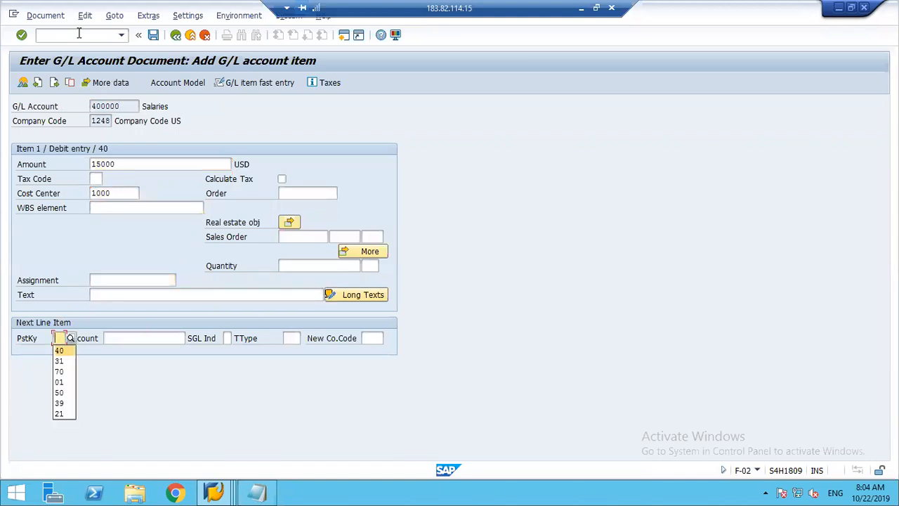
Set account 220000 and new company code 1284 for the next line item, and proceed to that item.
key(Down)
key(Down)
key(Down)
key(Return)
key(Tab)
key(Down)
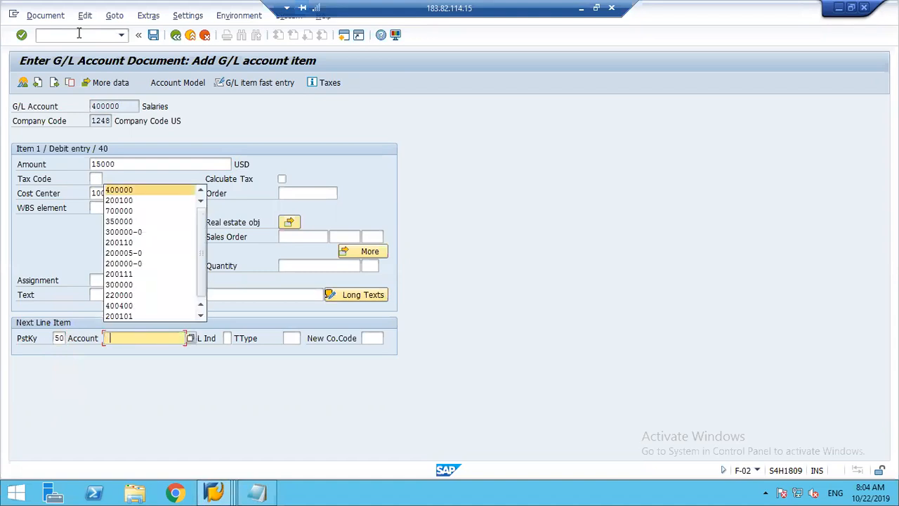
key(Down)
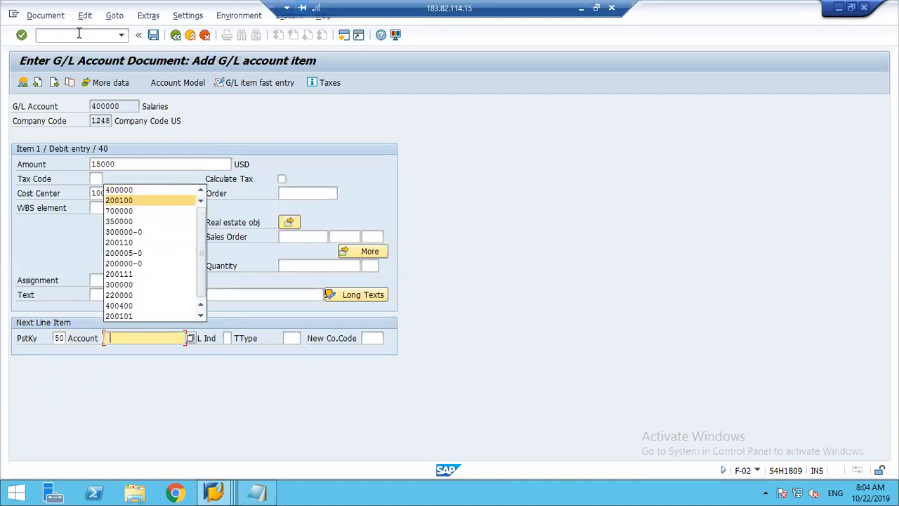
key(BackSpace)
text(220000)
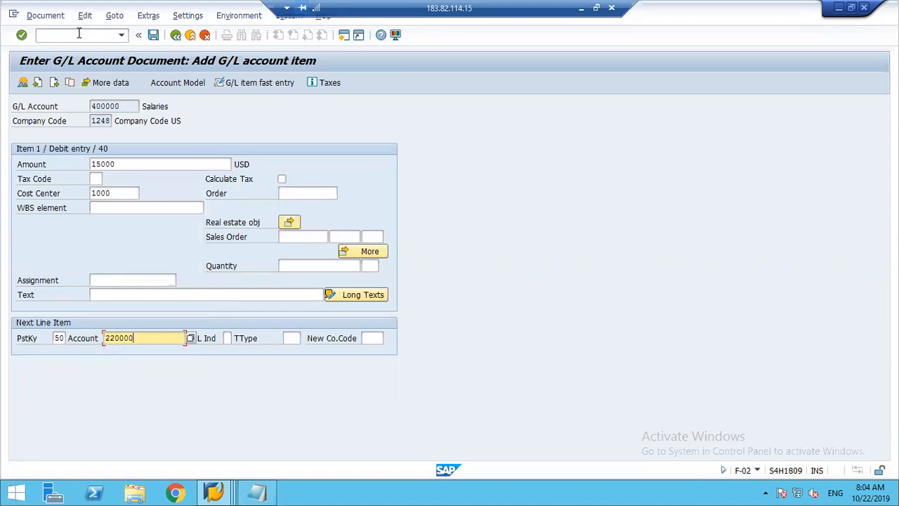
key(Tab)
key(Tab)
key(Tab)
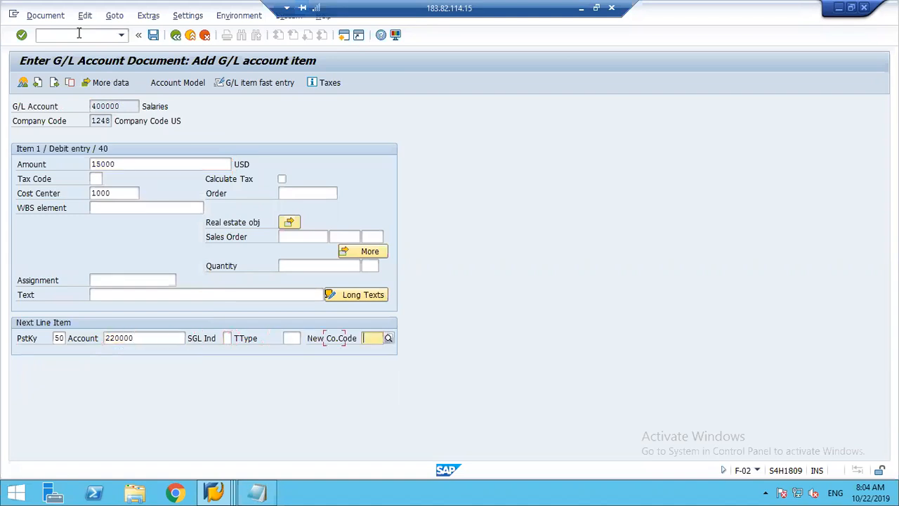
text(1284)
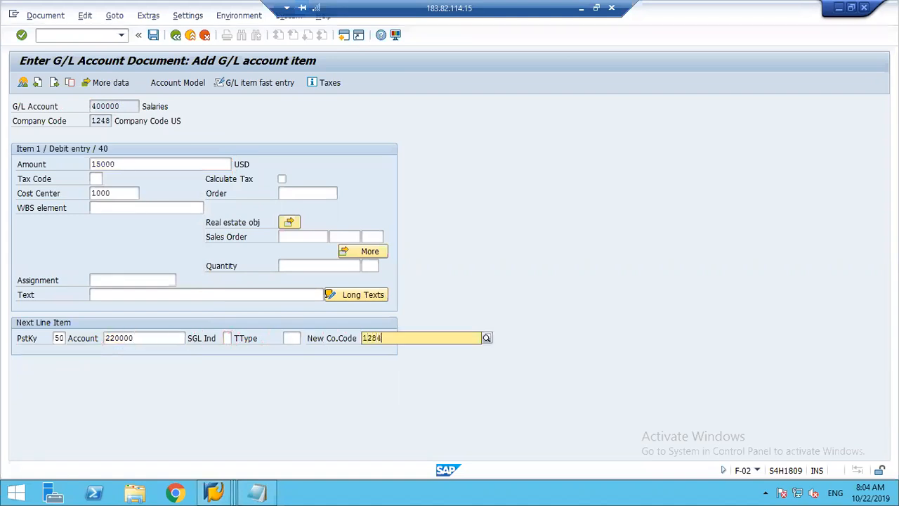
key(Return)
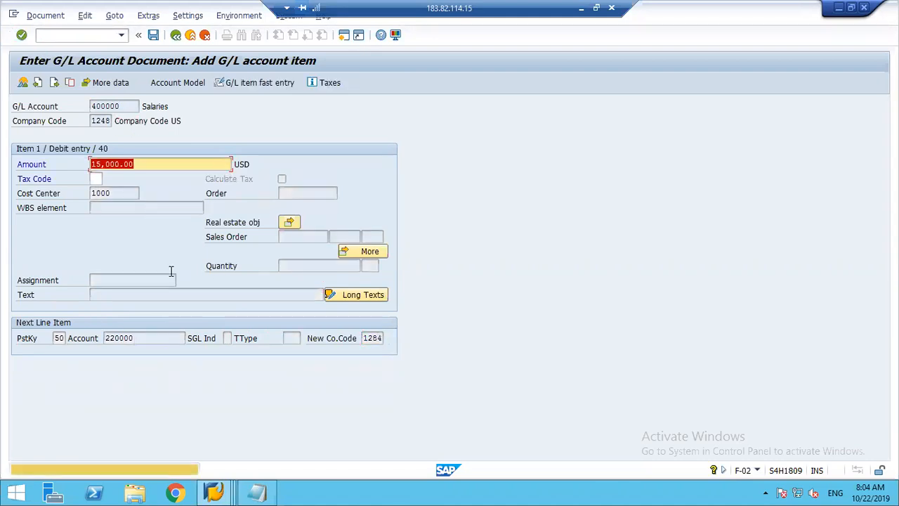
key(Return)
Enter amount 15000 USD and value date 22.09.2019 for the Bank of America credit item.
text(15000)
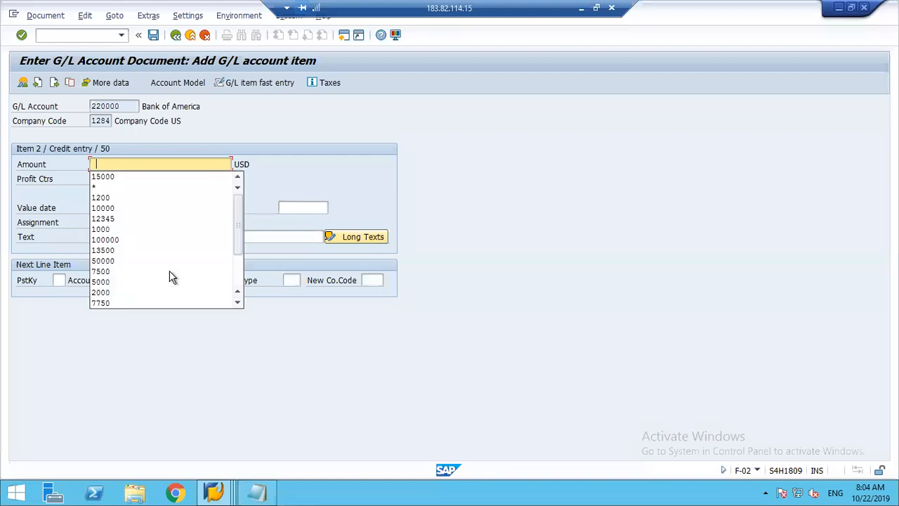
key(Tab)
key(Tab)
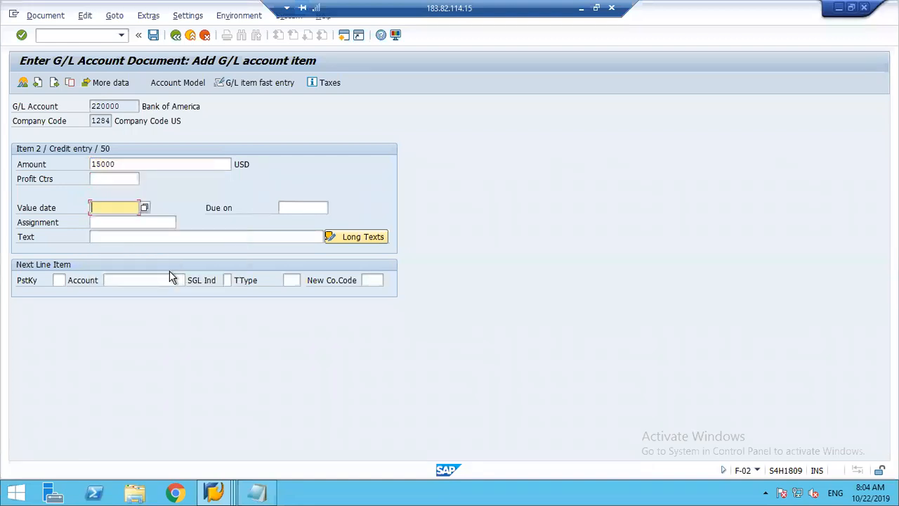
text(22092019)
key(Return)
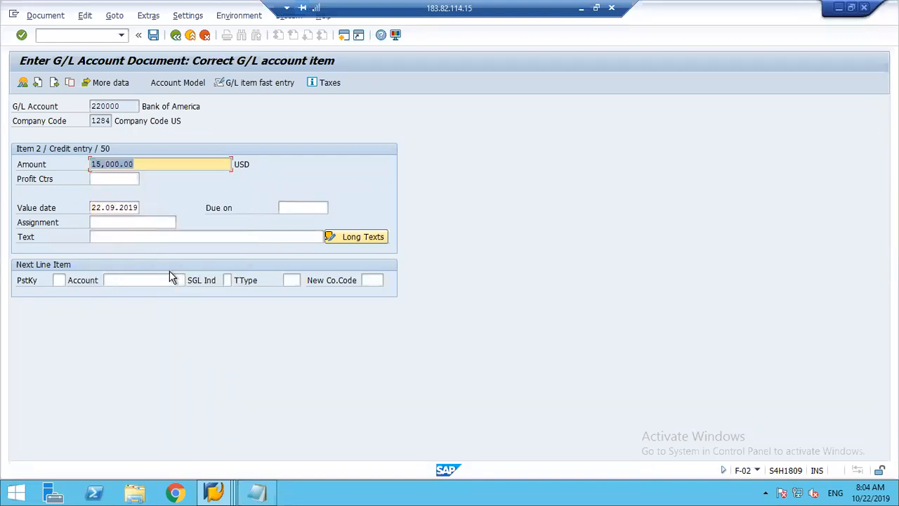
Try to simulate the cross-company document and close the error dialog.
click(44, 15)
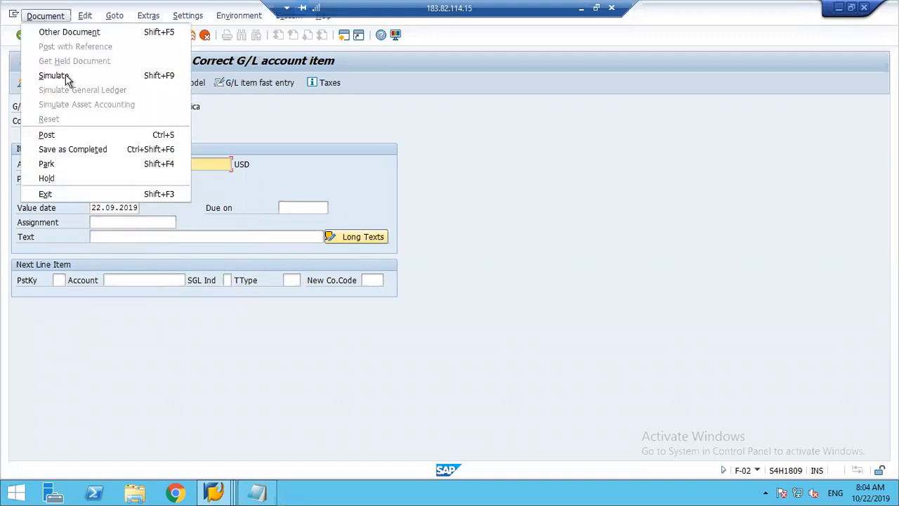
click(65, 78)
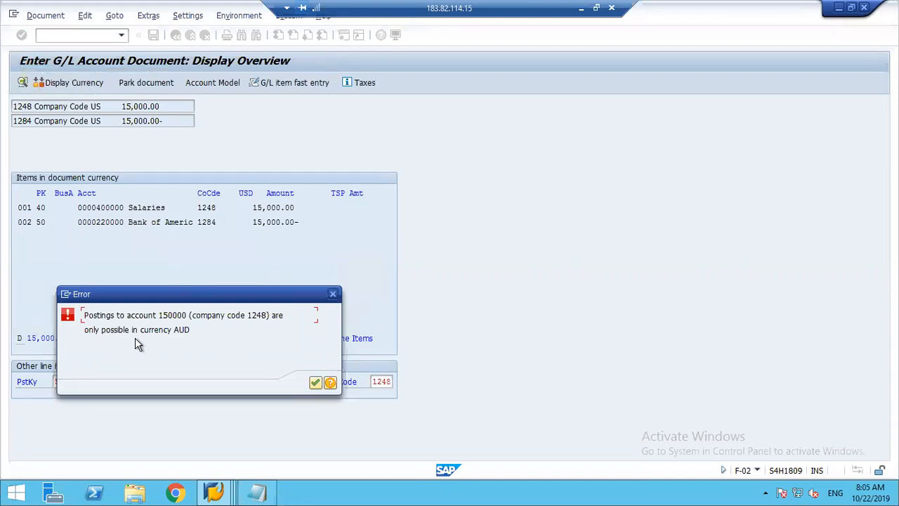
click(333, 294)
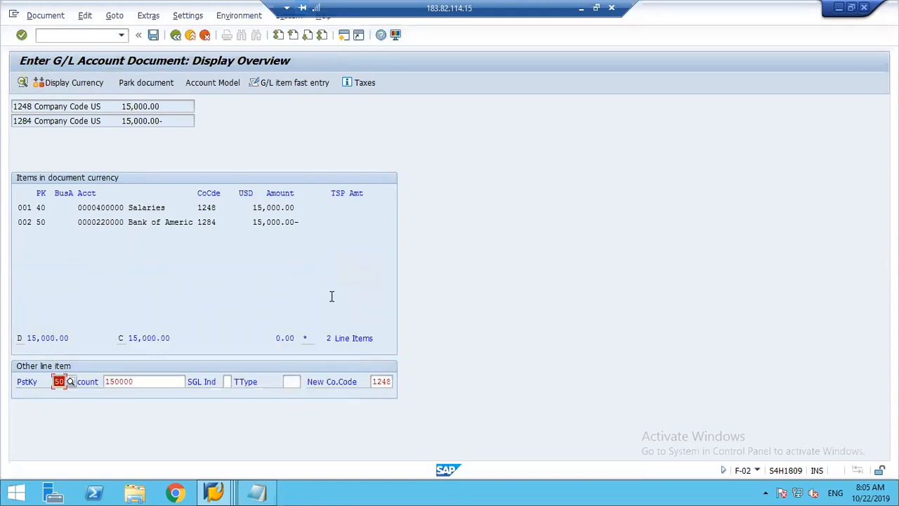
click(57, 33)
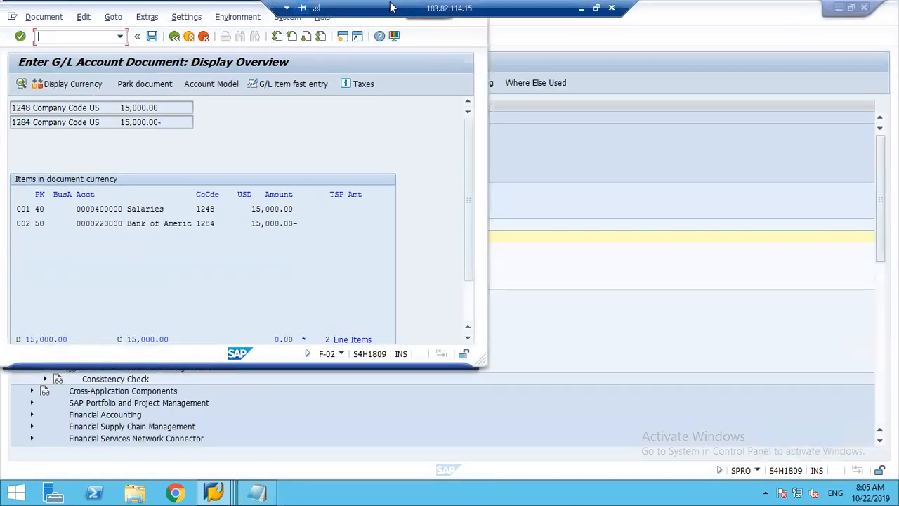
Maximize the posting session window and switch it to central G/L account maintenance, transaction FS00.
drag(392, 7, 698, 6)
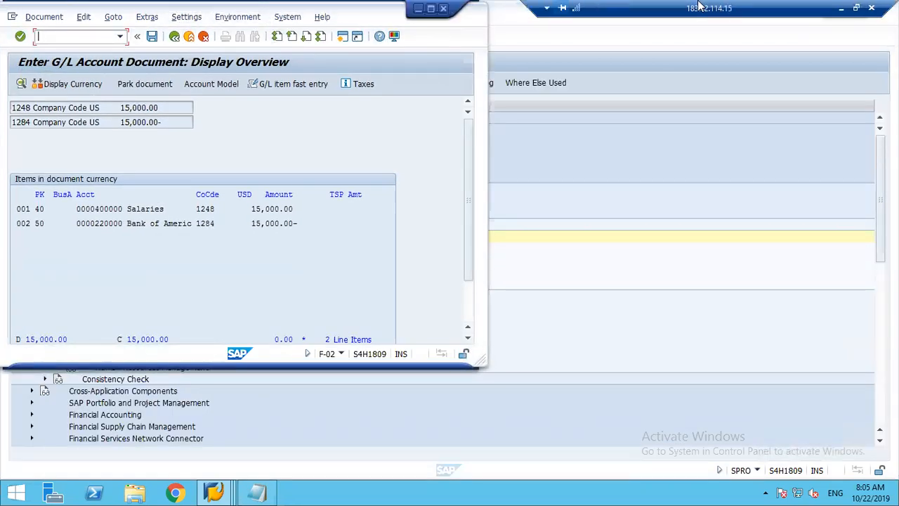
click(432, 10)
text(/nfs00)
key(Return)
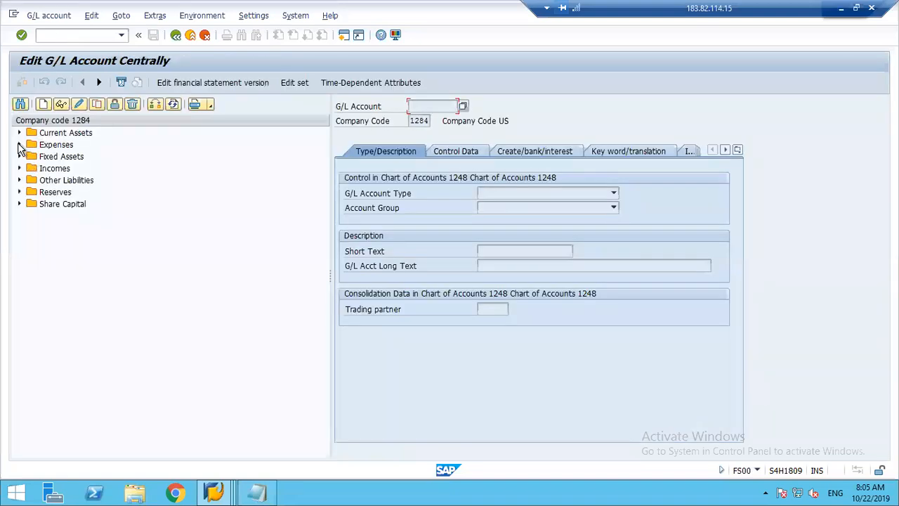
Open the Interco Clrg account 150000 under Other Liabilities of company code 1284 for changes.
click(19, 180)
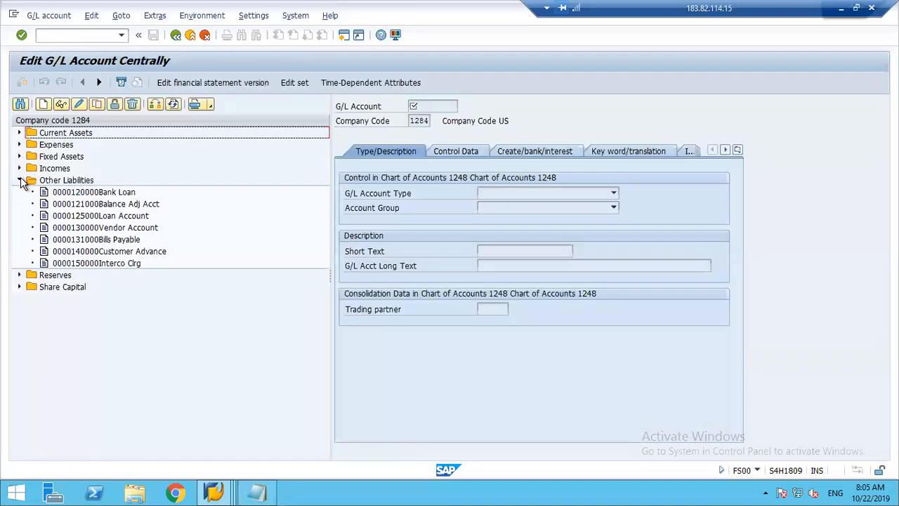
click(94, 262)
click(79, 104)
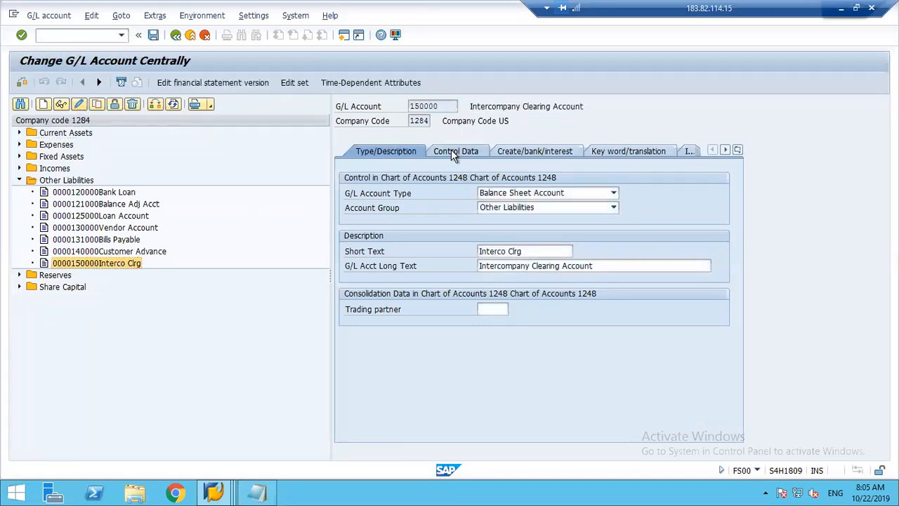
Set the account currency of account 150000 in company code 1284 to USD and save despite the warning.
click(451, 150)
click(499, 194)
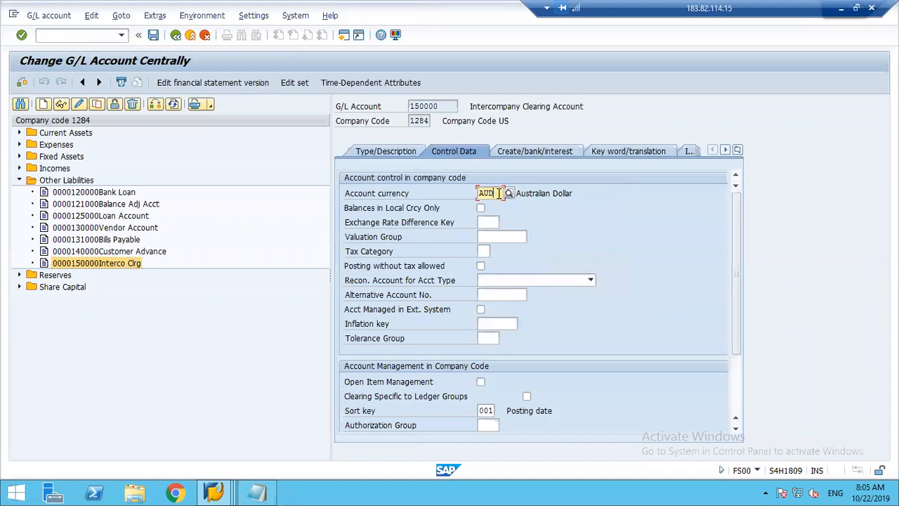
key(BackSpace)
key(BackSpace)
key(BackSpace)
text(USD)
key(Return)
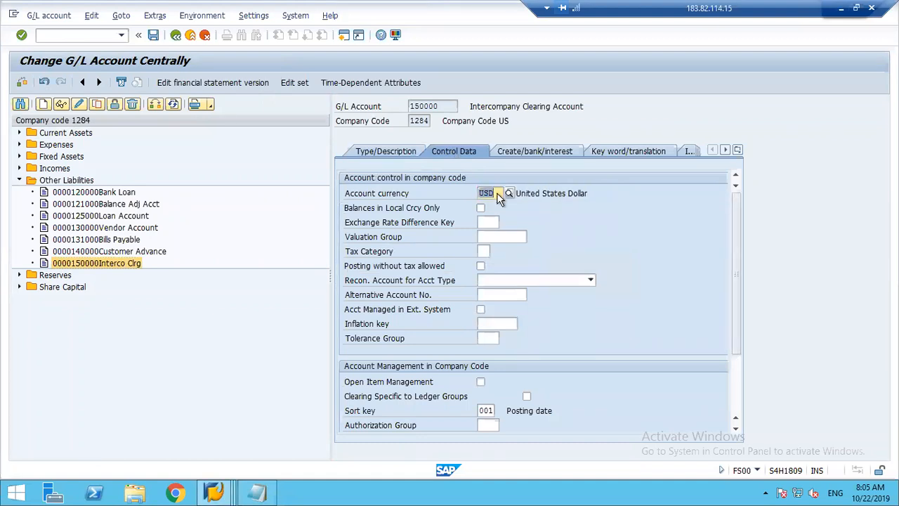
key(ctrl+s)
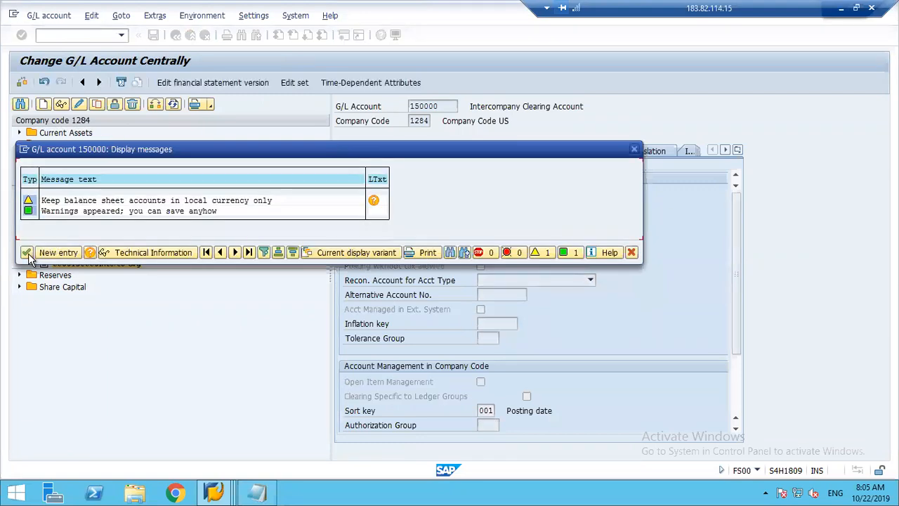
click(27, 253)
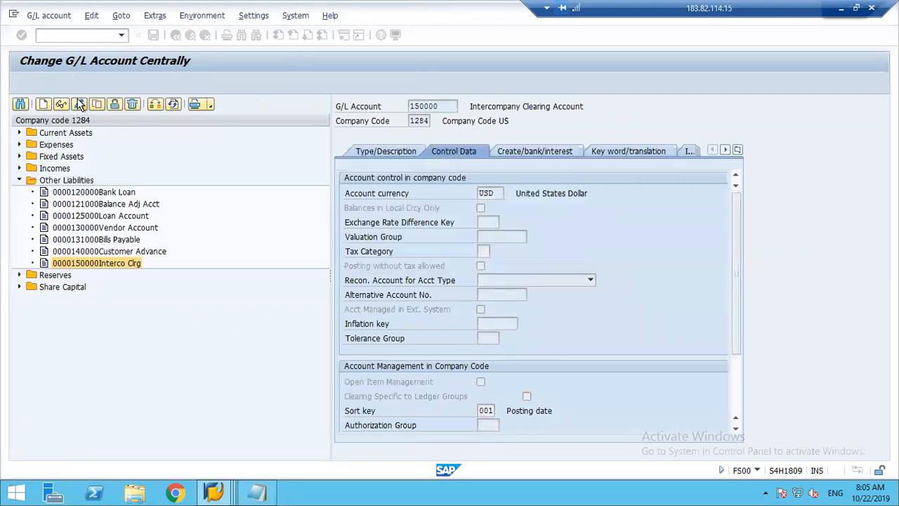
Switch the account list to company code 1248 and open Interco Clrg account 150000 under Other Liabilities for changes.
click(155, 104)
text(1248)
key(Return)
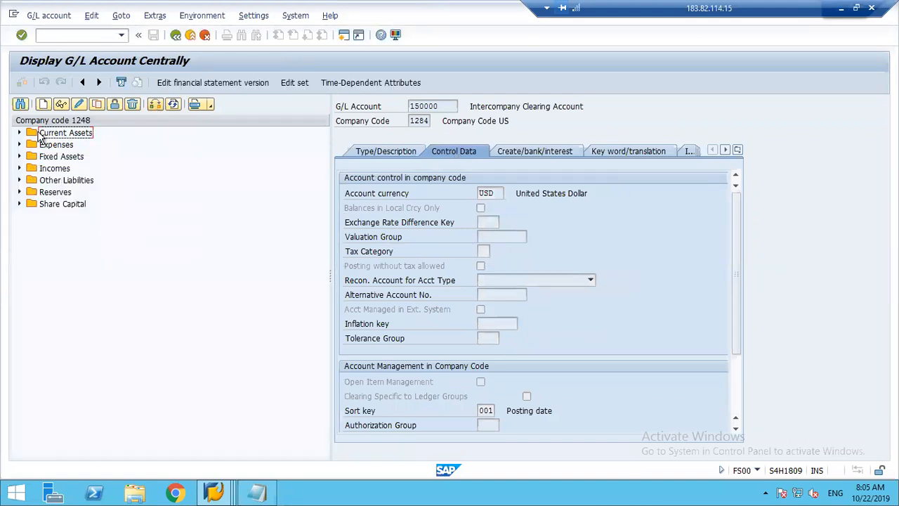
click(20, 180)
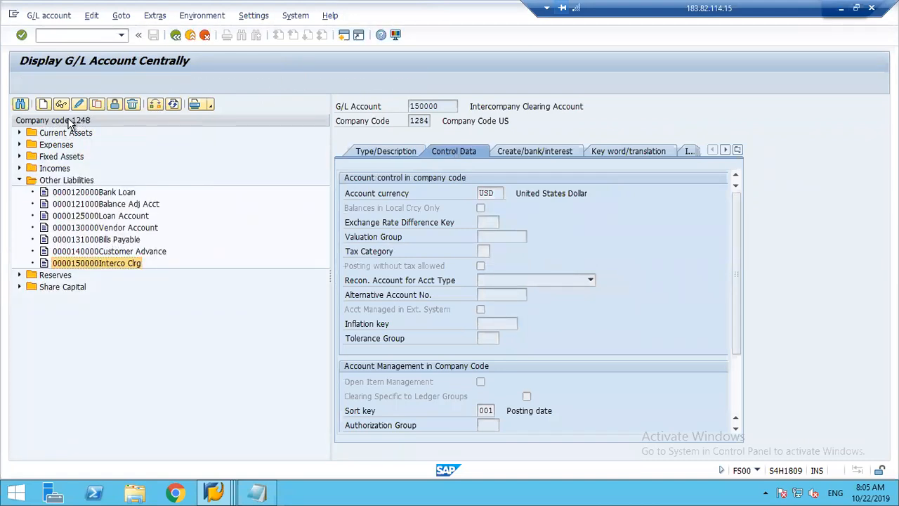
Set the account currency of account 150000 in company code 1248 to USD and save the account.
double_click(500, 193)
text(A)
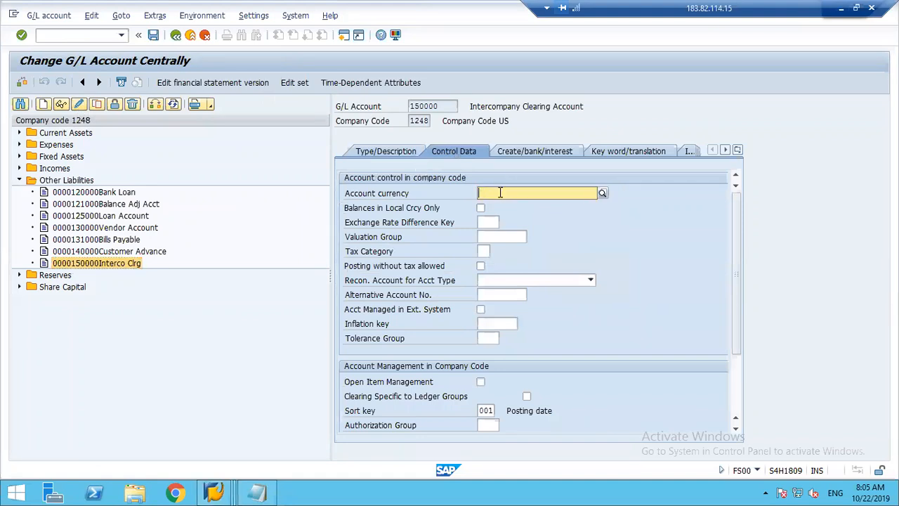
text(USD)
key(Return)
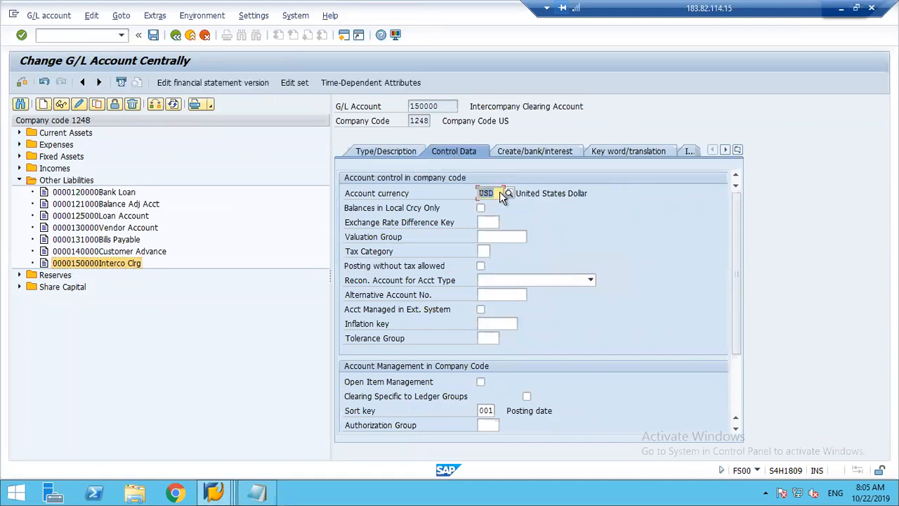
key(ctrl+s)
key(Return)
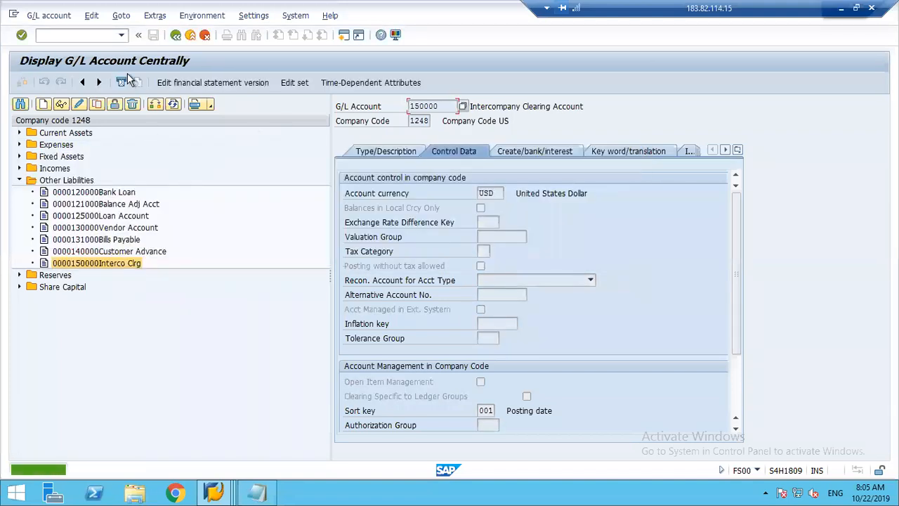
click(63, 38)
text(/nfb50)
key(Return)
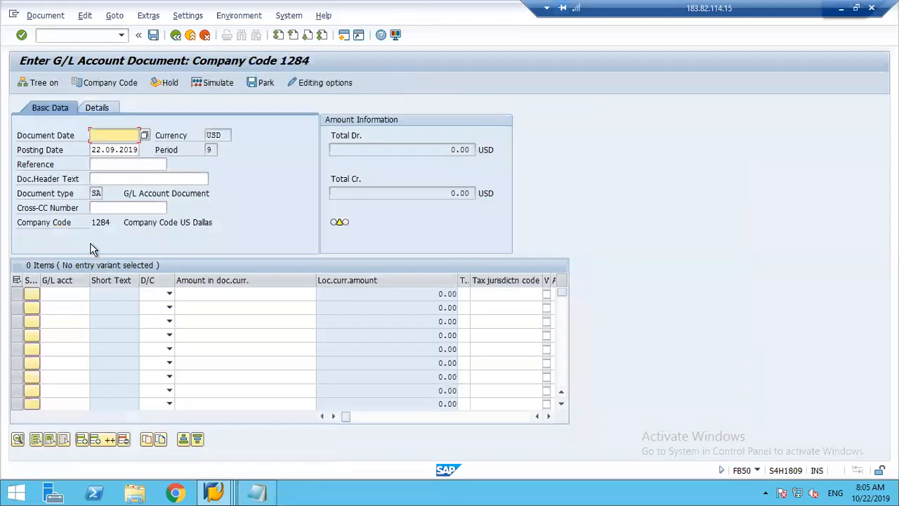
Open the G/L account posting transaction F-02.
click(56, 34)
text(/nf-0)
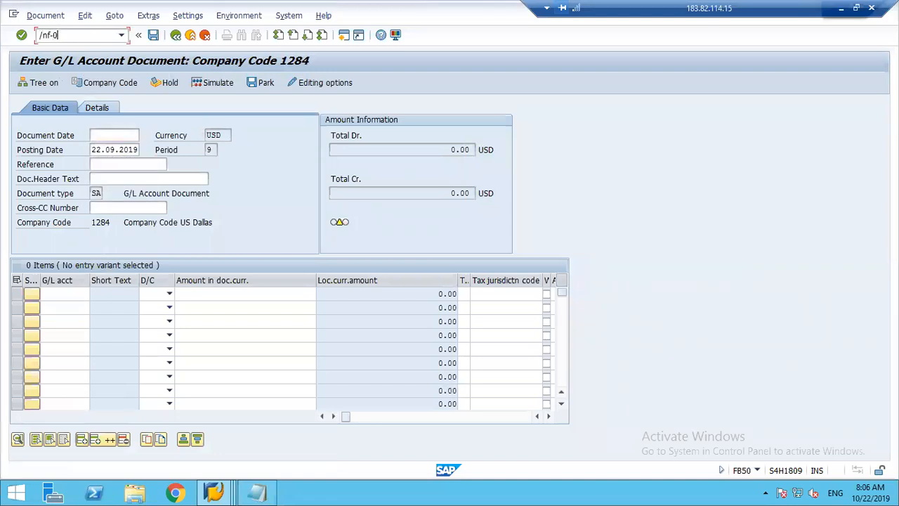
text(2)
key(Return)
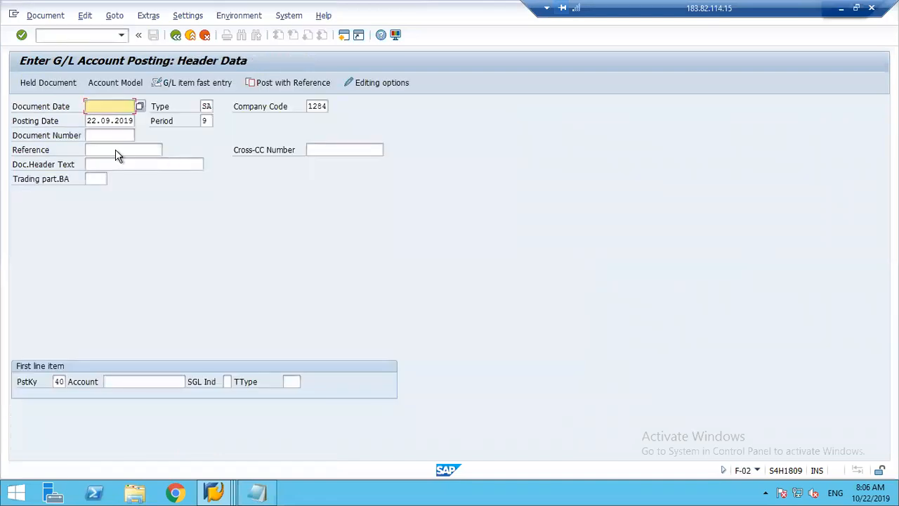
Enter document date 22.09.2019, company code 1248 and account 400000 with posting key 40, and proceed to the debit item.
key(Return)
key(BackSpace)
key(BackSpace)
key(BackSpace)
key(BackSpace)
key(BackSpace)
key(BackSpace)
key(BackSpace)
key(BackSpace)
text(22092019)
key(Tab)
key(Tab)
text(1248)
key(Tab)
key(Tab)
key(Tab)
key(Tab)
key(Tab)
key(Tab)
key(Tab)
key(Down)
key(Return)
key(Return)
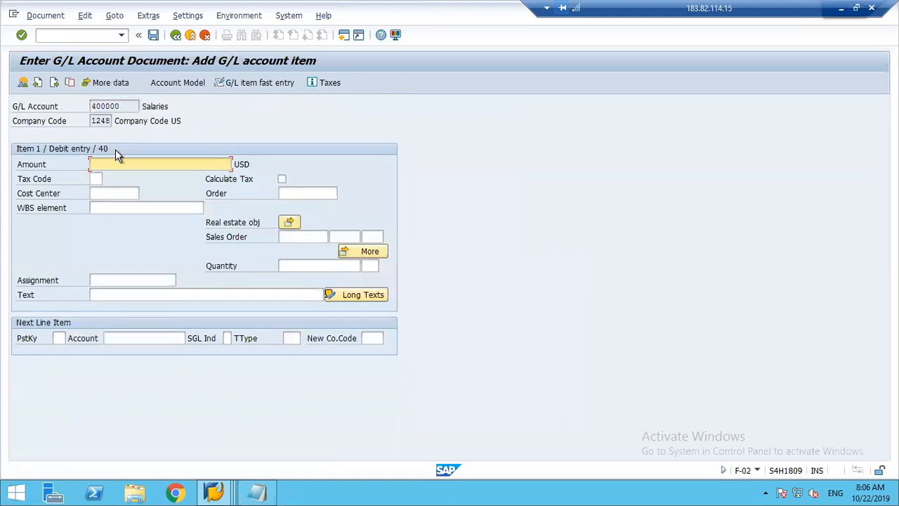
Enter amount 15000 USD and cost center 1000 for the Salaries debit item.
key(Down)
key(Return)
key(Tab)
key(Tab)
key(Down)
key(Down)
key(Return)
Set posting key 50, account 220000 and new company code 1284 for the next line item, and proceed to it.
key(Tab)
key(Tab)
key(Tab)
key(Tab)
text(50)
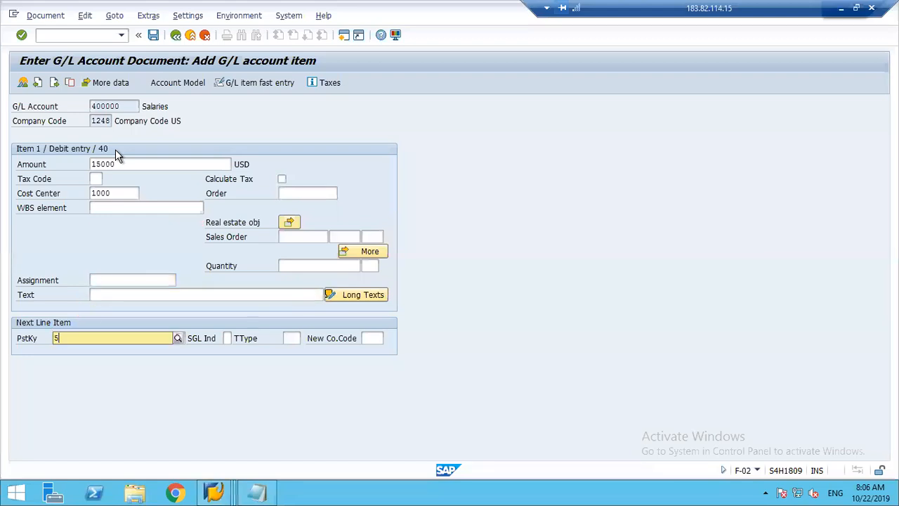
key(Tab)
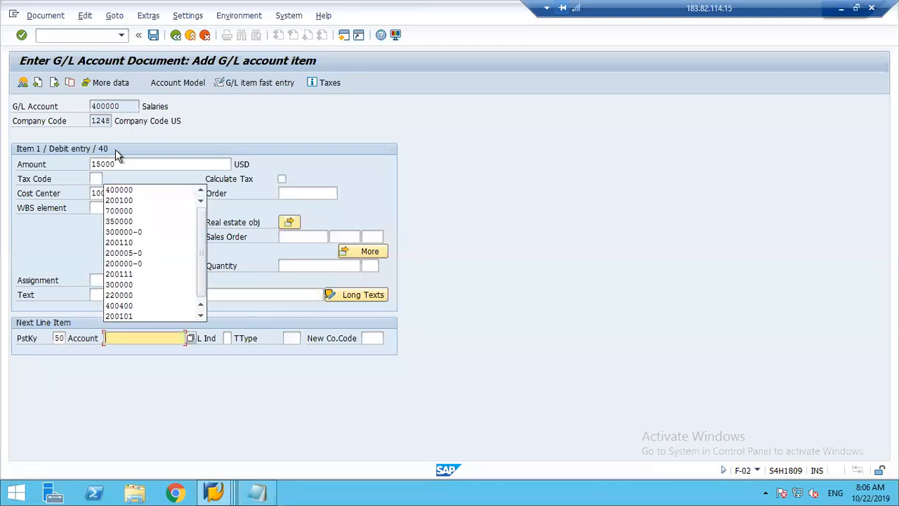
text(220000)
key(Tab)
key(Tab)
key(Tab)
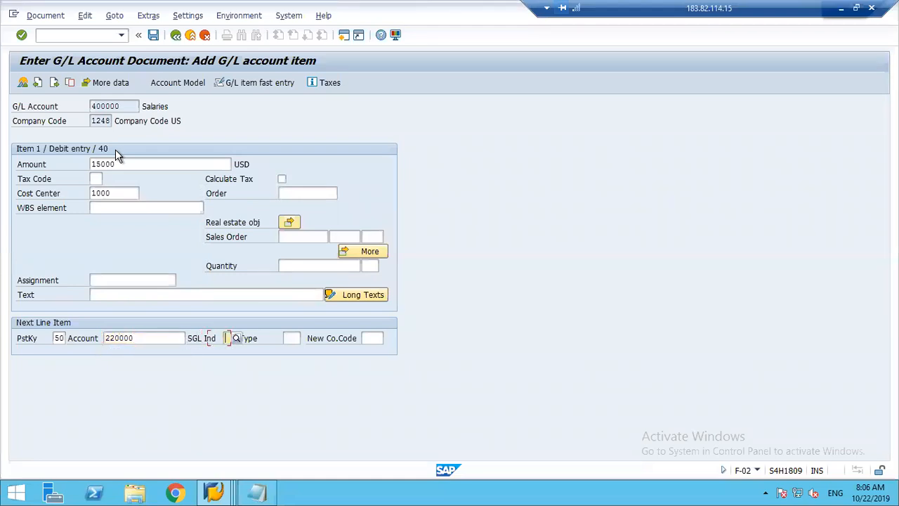
text(12)
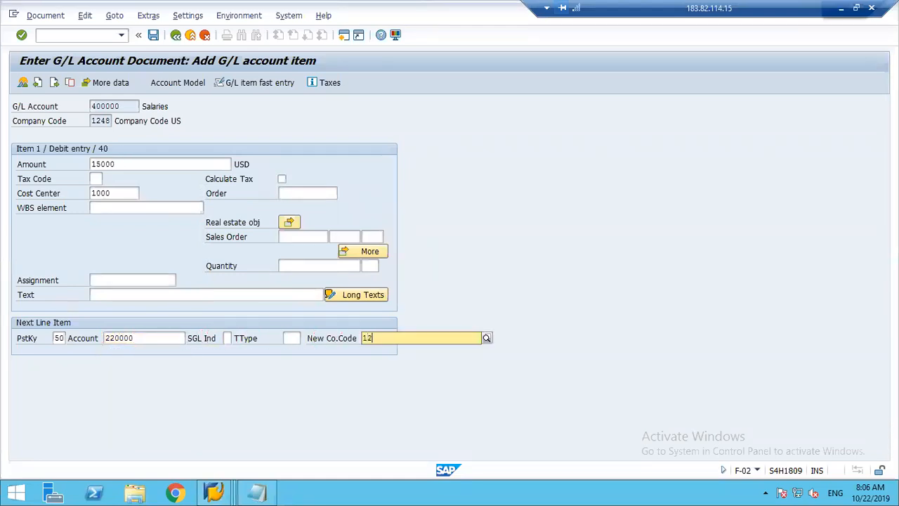
text(84)
key(Return)
key(Return)
key(Return)
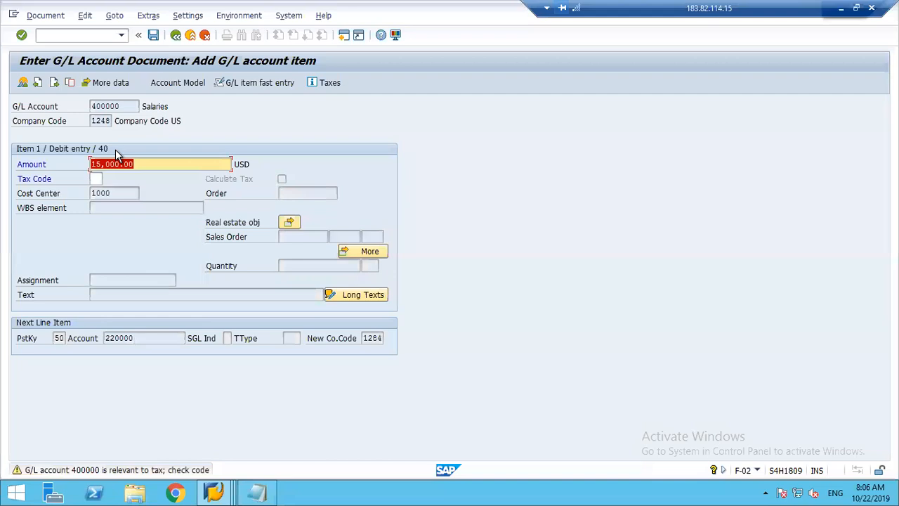
Enter amount 15000 USD and value date 22.09.2019 for the credit item on bank account 220000.
text(15000)
key(Tab)
key(Tab)
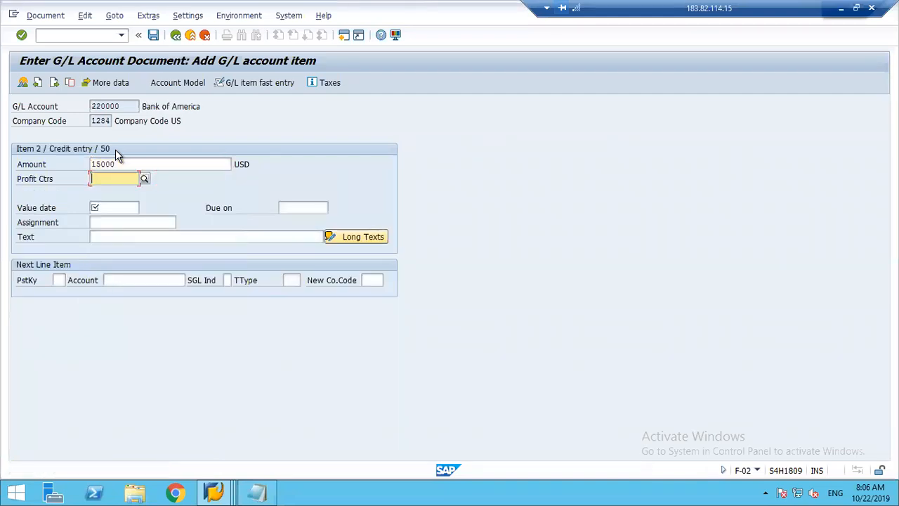
text(2)
key(Down)
key(Return)
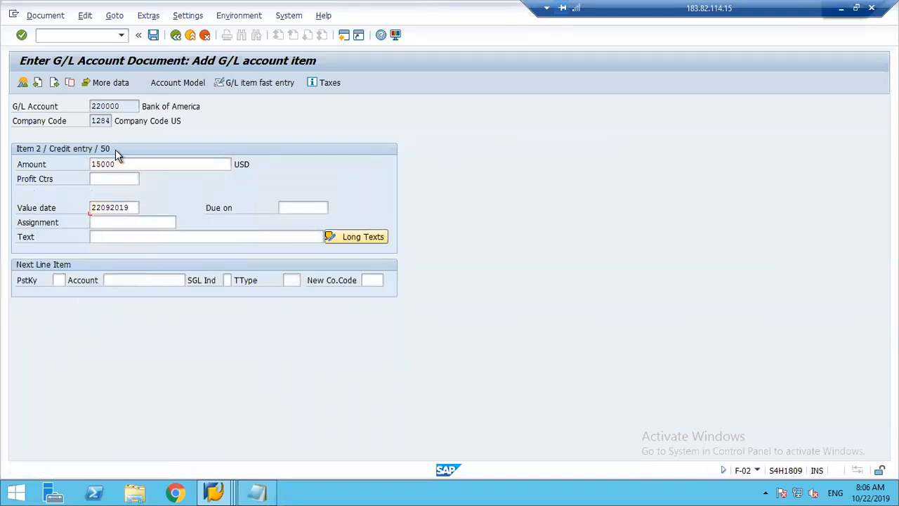
key(Return)
Simulate the cross-company document and try to post it.
click(45, 16)
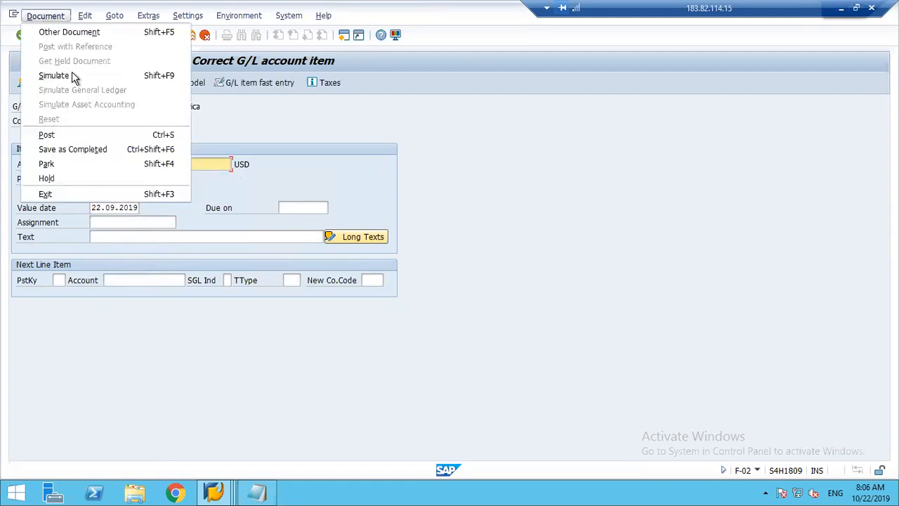
click(54, 76)
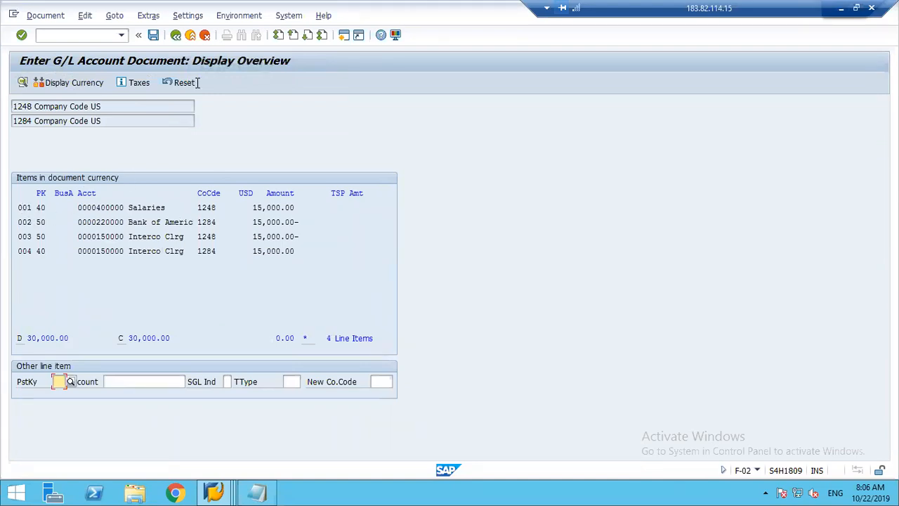
click(153, 36)
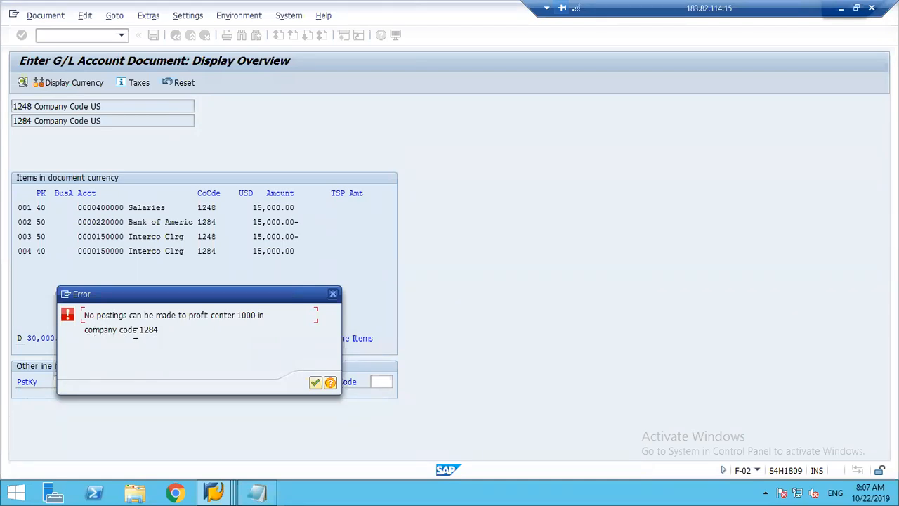
Close the profit center error dialog and exit the document entry without keeping its data.
drag(140, 330, 167, 333)
click(167, 334)
click(333, 295)
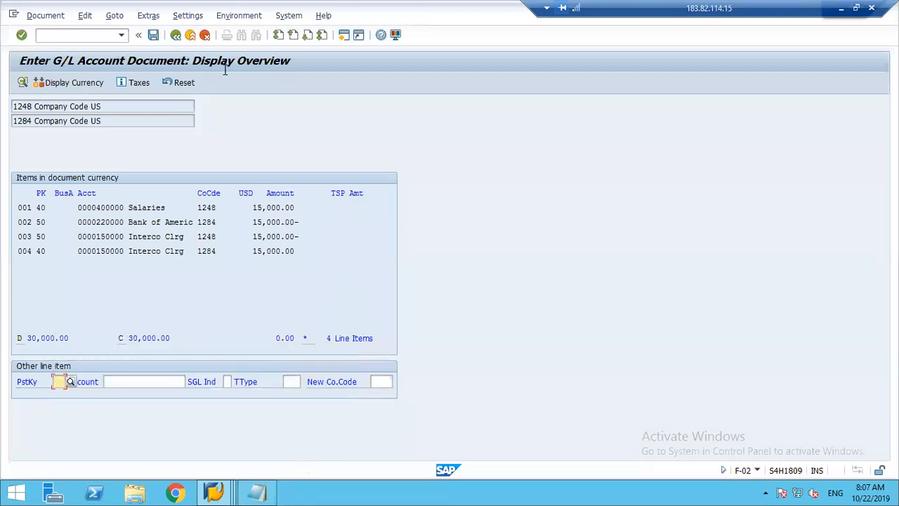
click(193, 37)
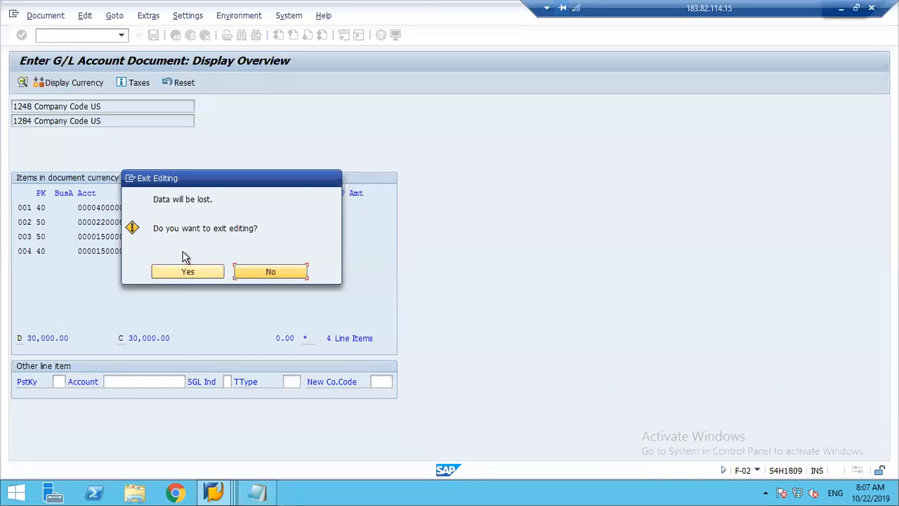
click(177, 272)
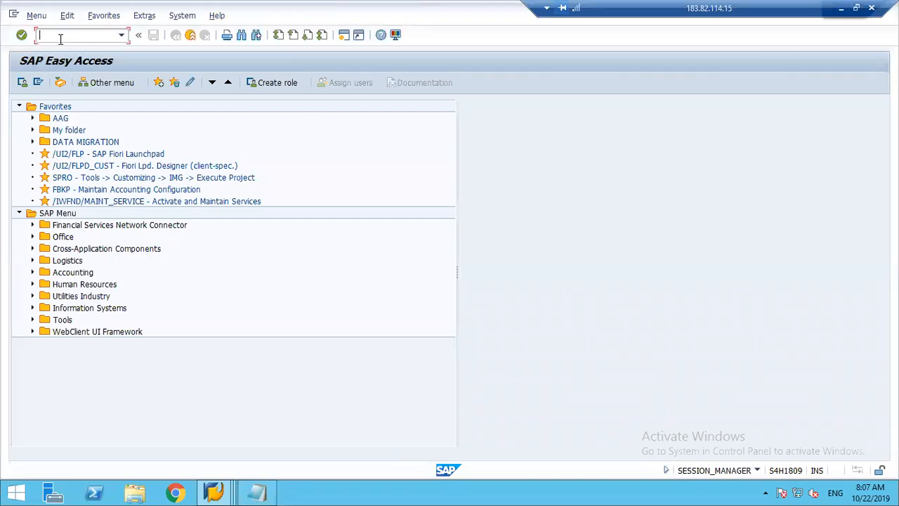
Open profit center 1000 of controlling area 1248 in transaction KE52 and examine its company code assignments.
text(52)
key(Return)
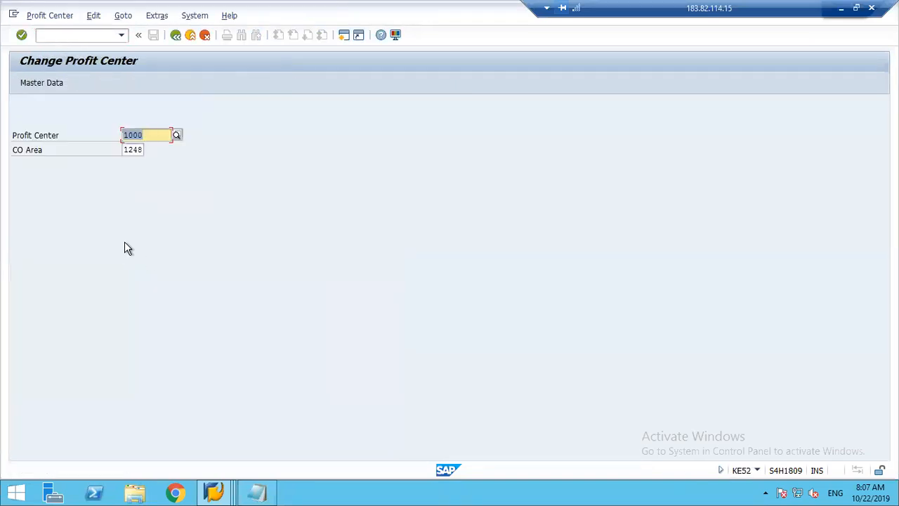
key(Return)
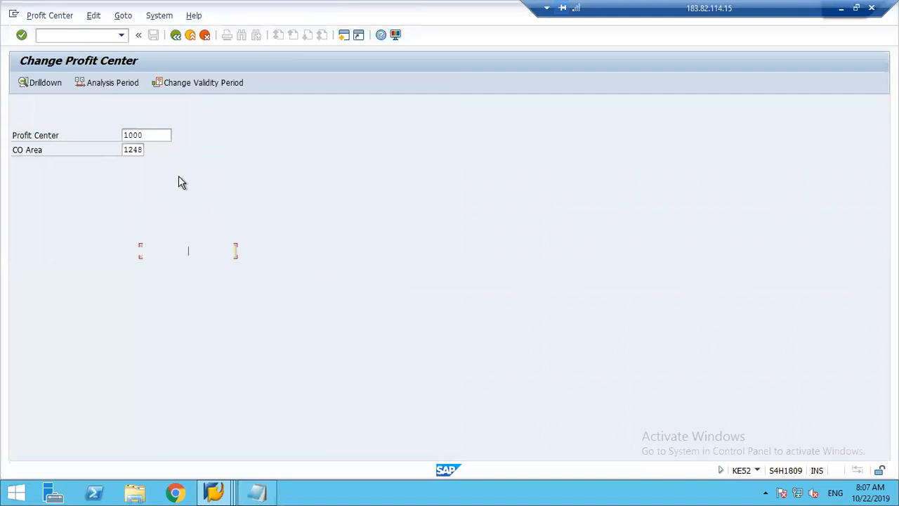
click(190, 181)
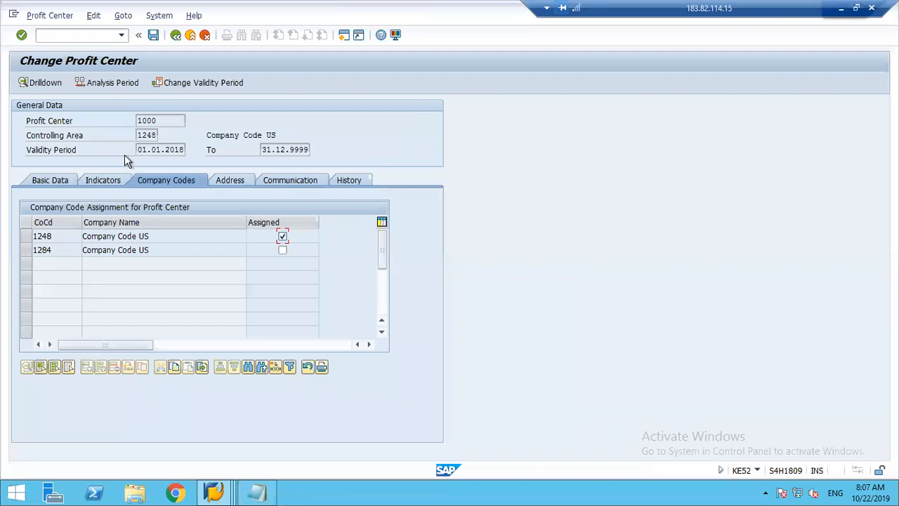
drag(163, 121, 138, 121)
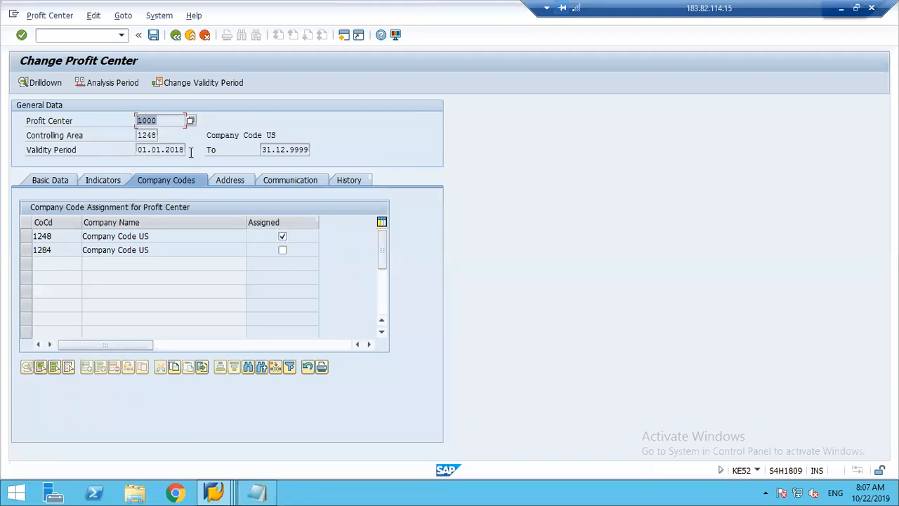
click(290, 227)
Leave the profit center and start a new default profit center entry for company code 1284 in transaction FAGL3KEH.
click(190, 34)
click(87, 34)
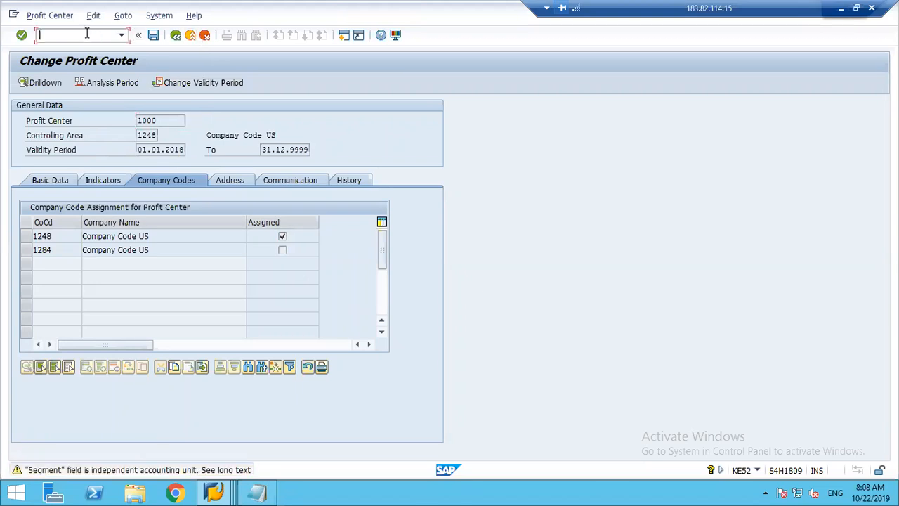
text(/nfagl3keh)
key(Return)
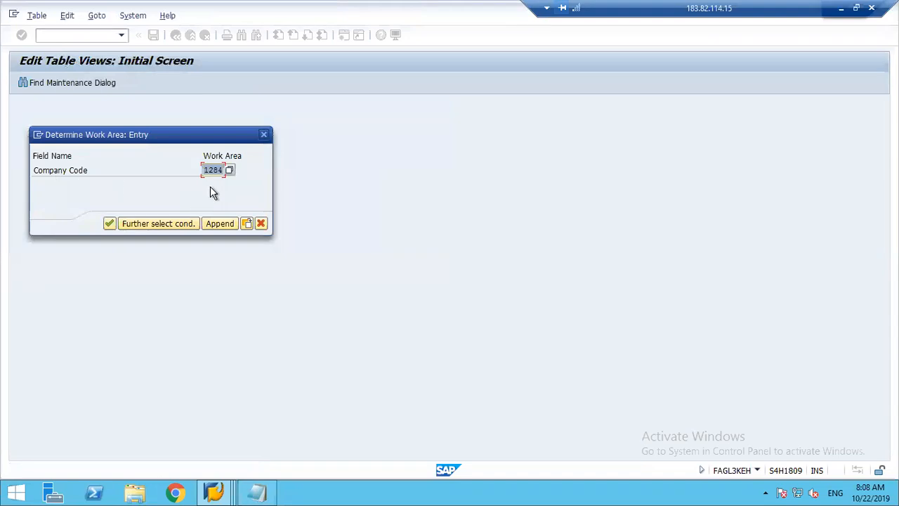
click(110, 223)
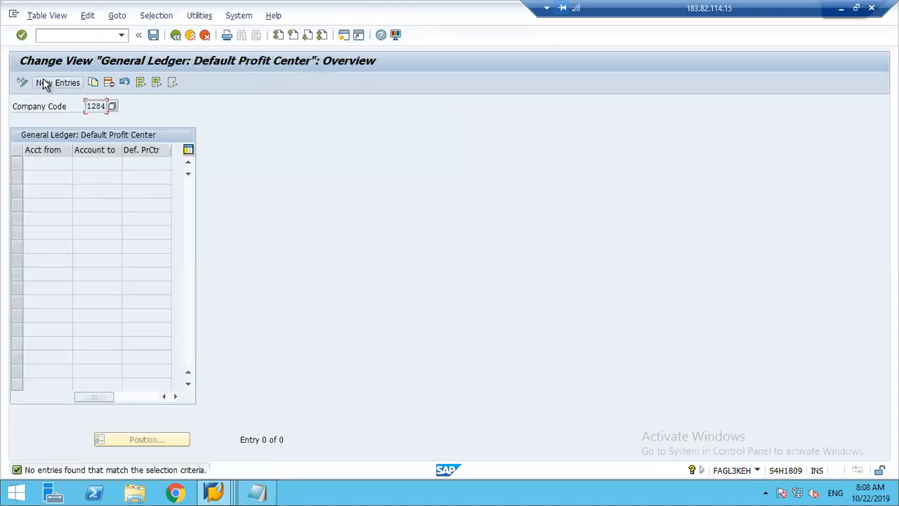
click(45, 84)
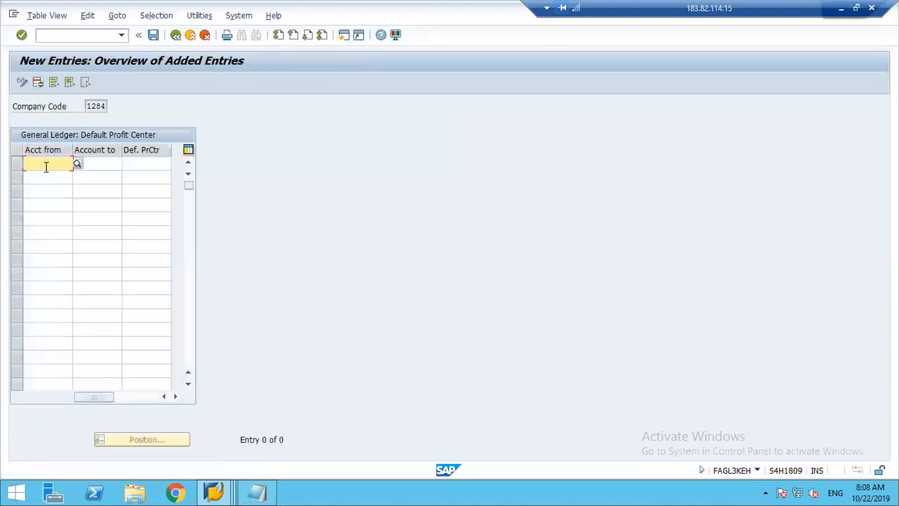
Enter 22000 as the starting account and go to its default profit center field.
text(22000)
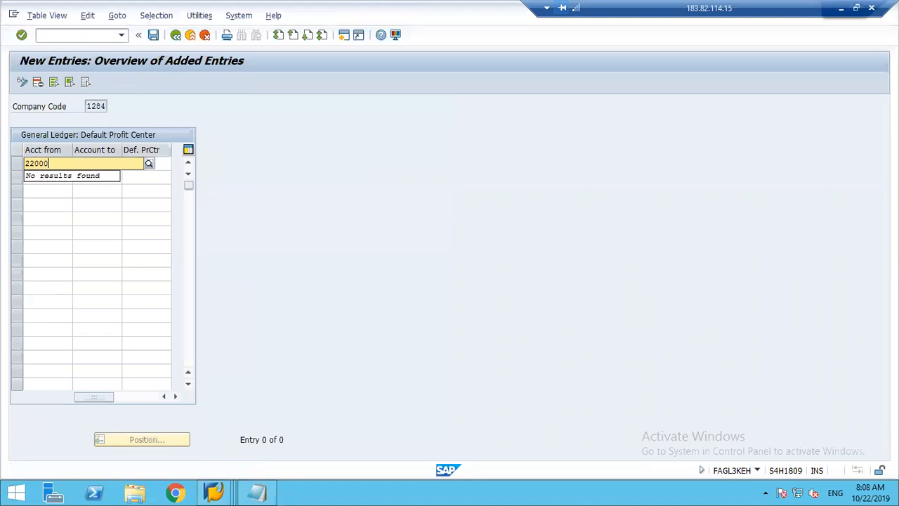
key(Tab)
key(Tab)
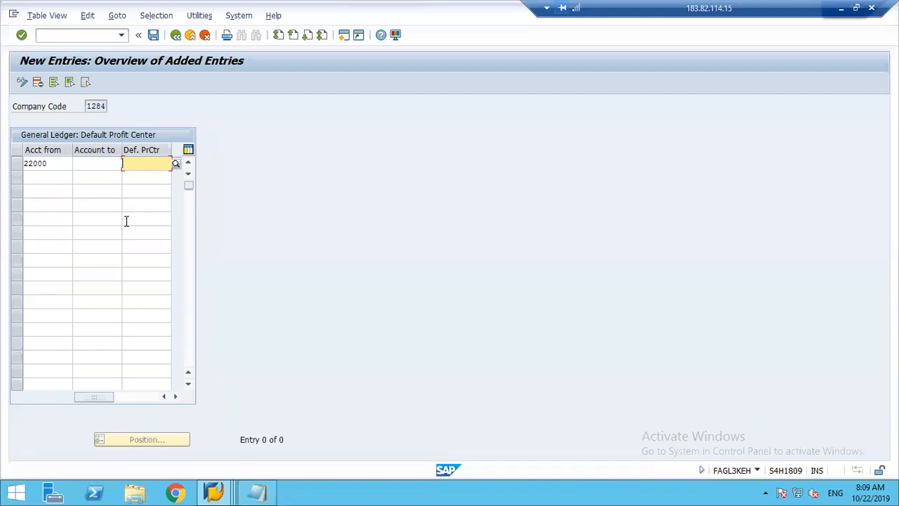
double_click(106, 106)
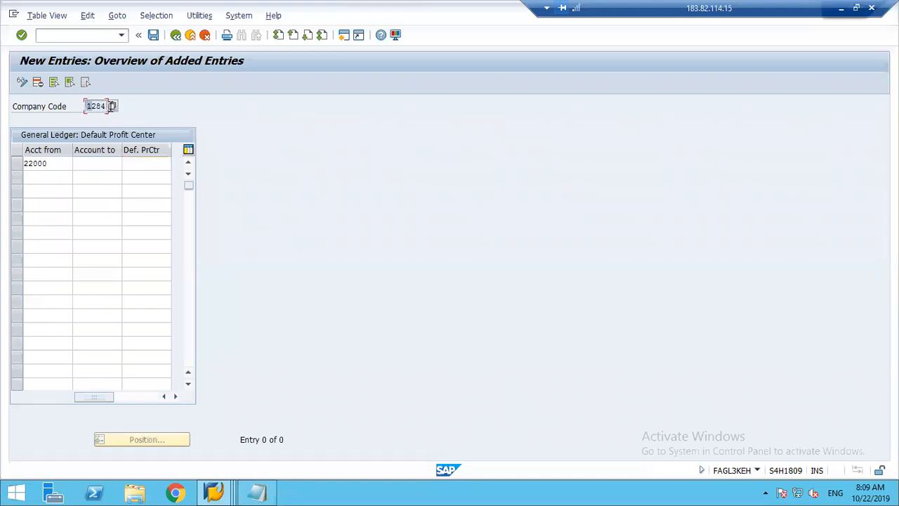
click(141, 166)
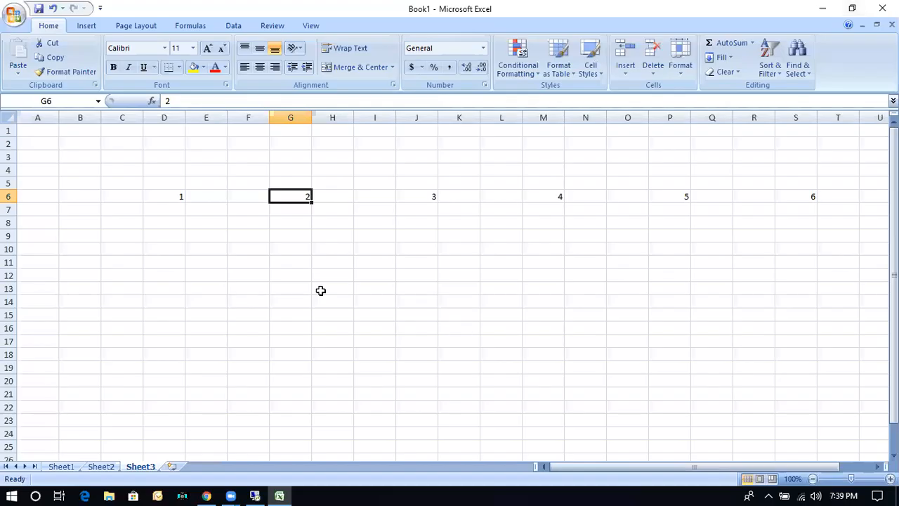
Switch to the Excel workbook and enter Dr Expenses in G13:H13 and Cr Bank in G14:H14 of Sheet3.
click(293, 288)
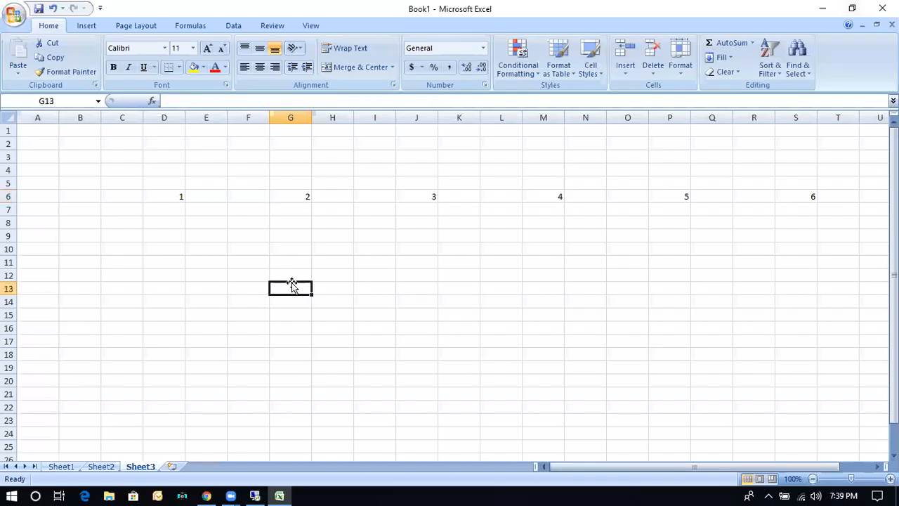
text(Dr)
key(Tab)
text(Expenses)
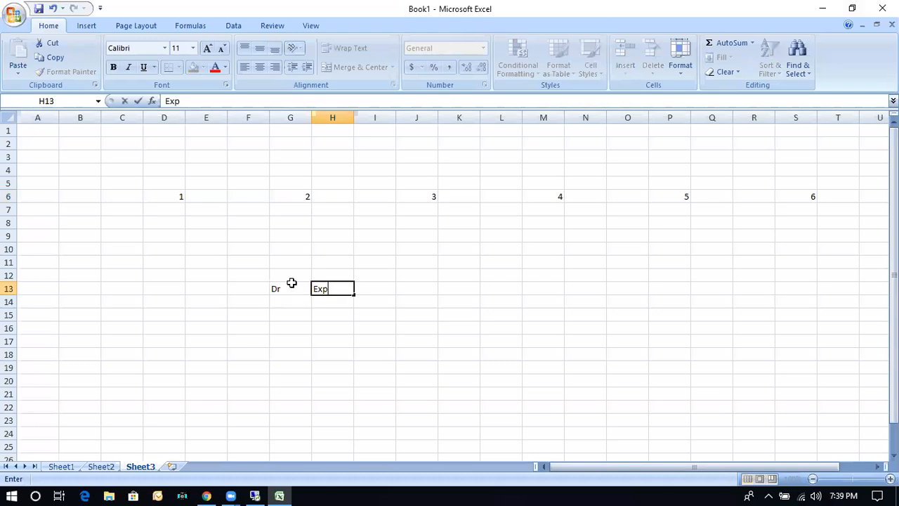
key(Return)
text(Cr)
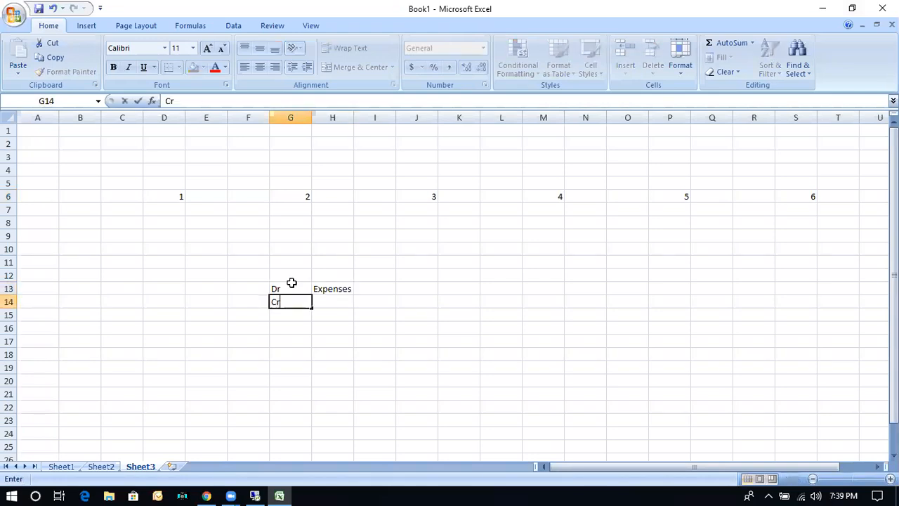
key(Tab)
text(Bank)
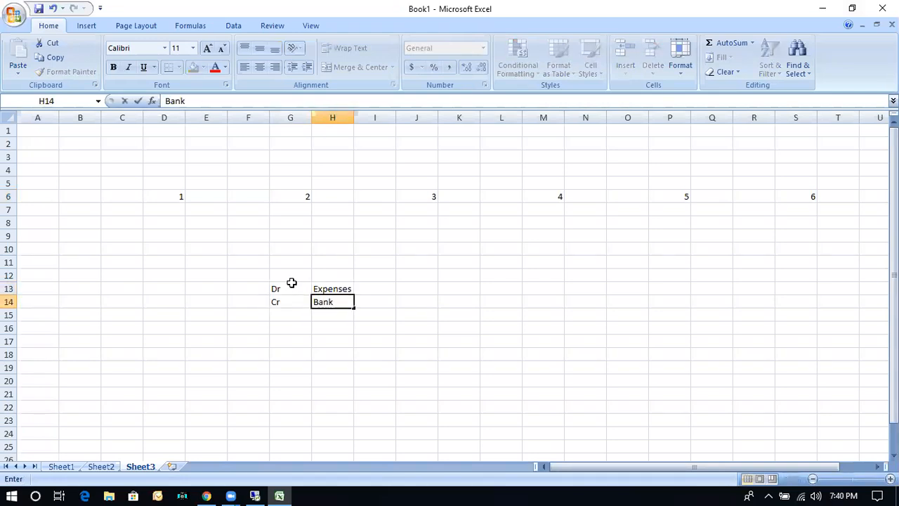
Enter account 22000 for Bank in I14 and account 40000 for Expenses in I13.
key(Tab)
text(22000)
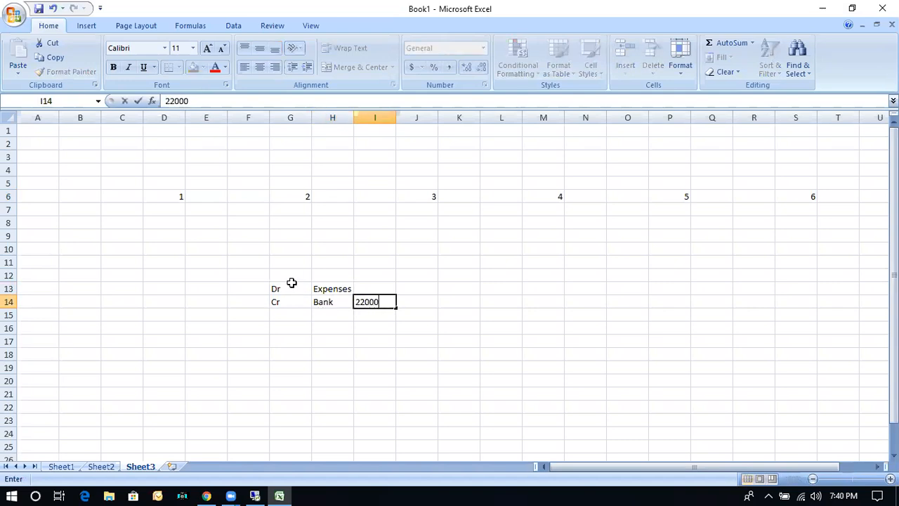
key(Up)
text(40000)
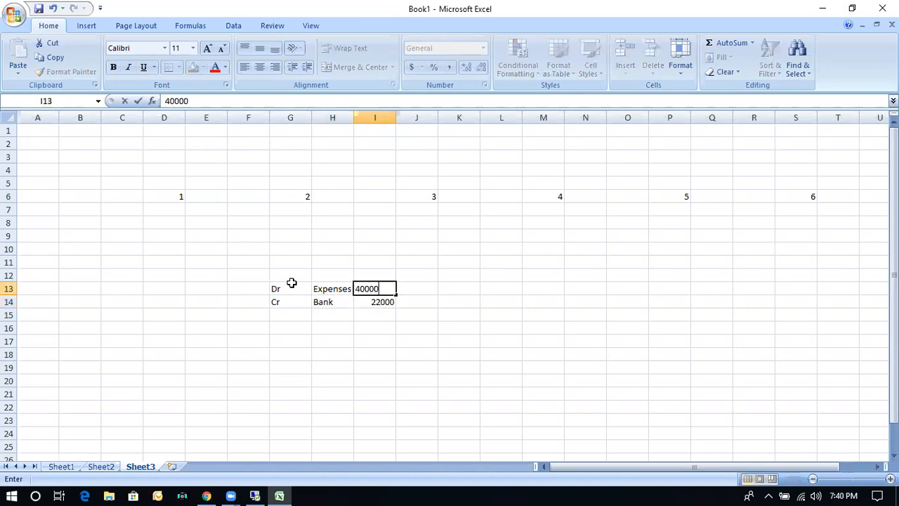
Complete the Expenses line with 1000 in both J13 and K13.
key(Tab)
text(CC)
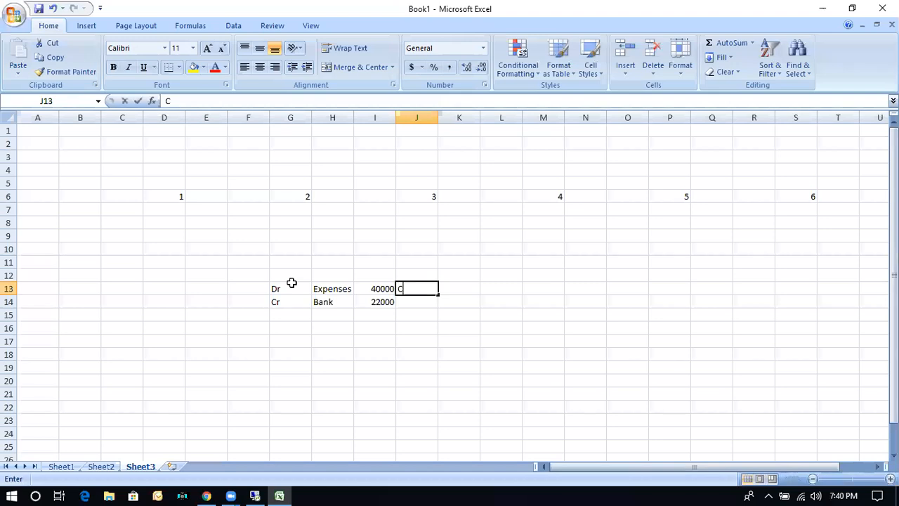
key(BackSpace)
key(BackSpace)
text(1000)
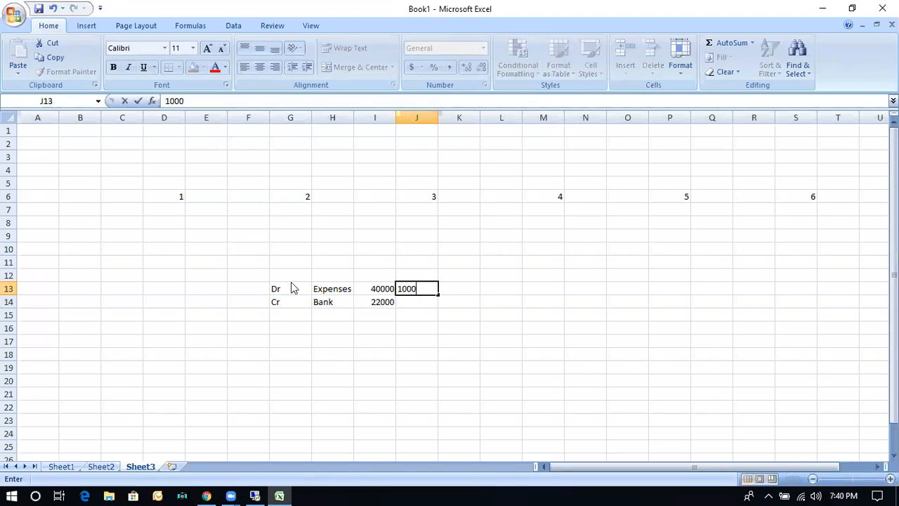
key(Tab)
text(1000)
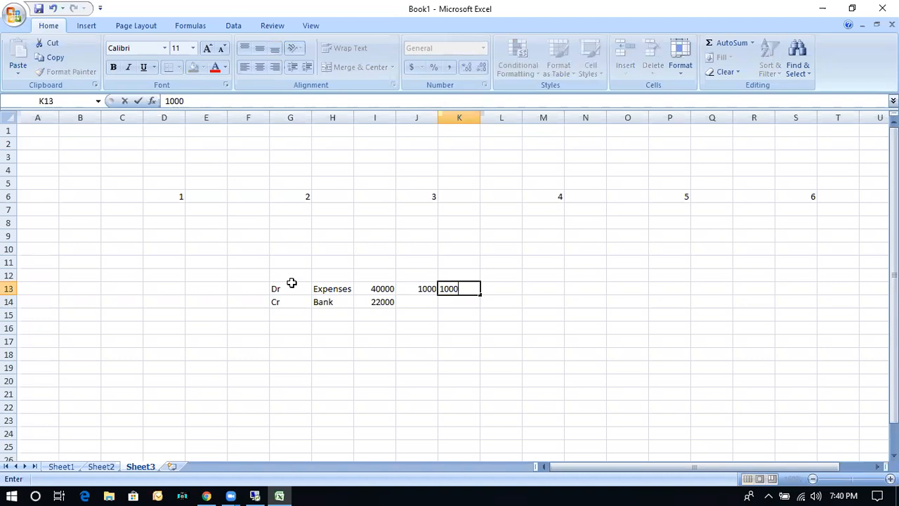
key(Tab)
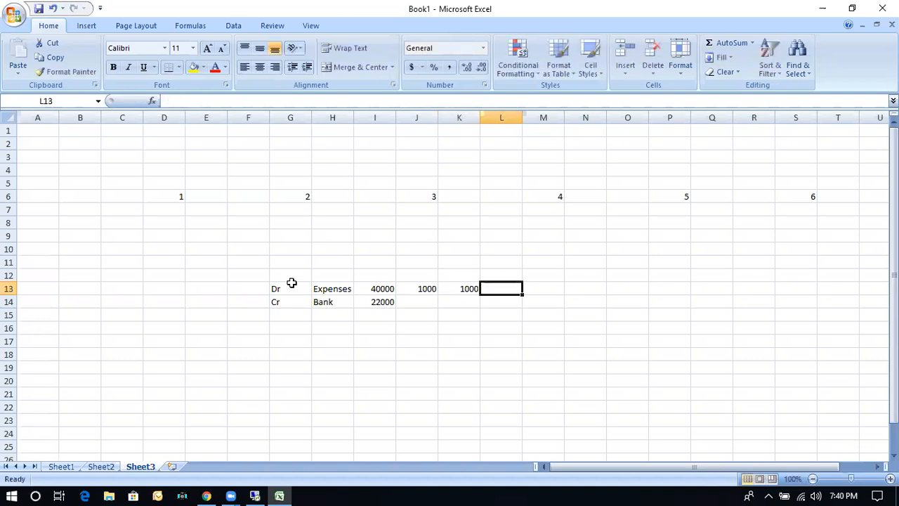
Assign company code 1248 to the Expenses line in L13 and 1284 to the Bank line in L14.
text(1248)
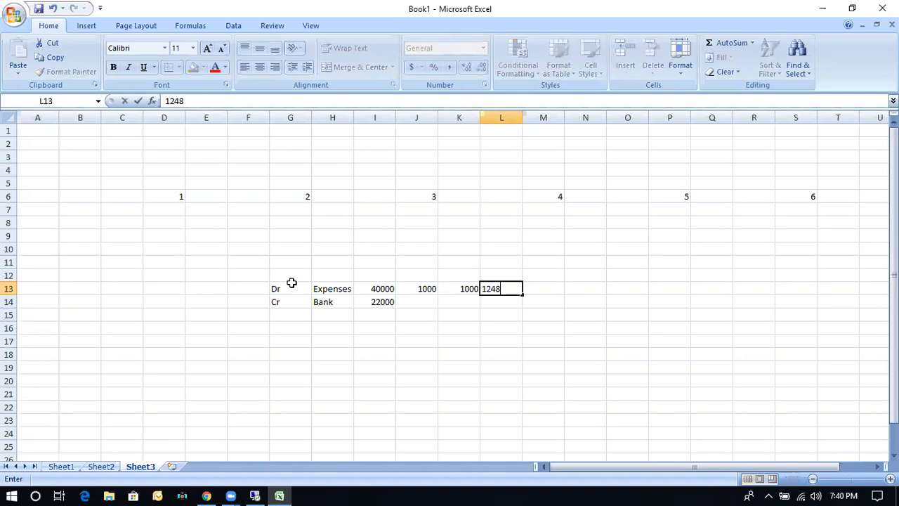
key(Return)
text(1284)
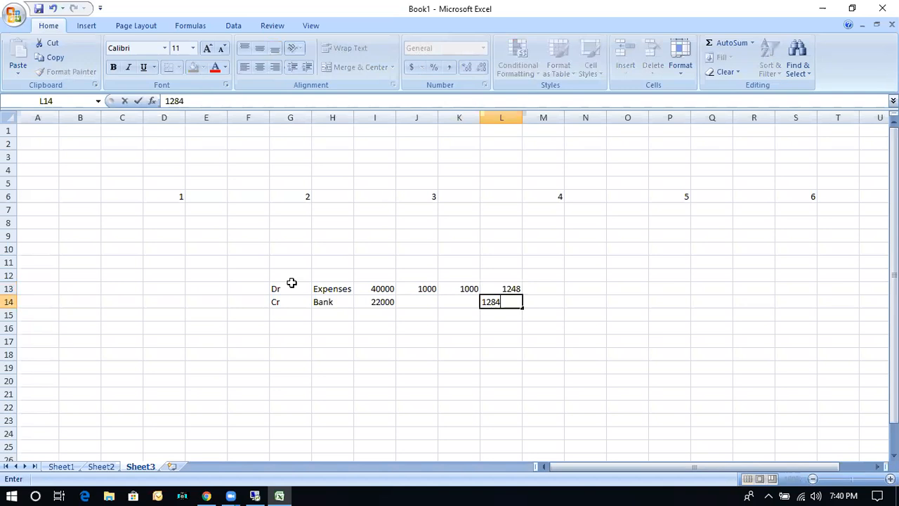
Compare the accounts, profit center cells and company codes of the Expenses and Bank lines.
key(Left)
key(Up)
key(Down)
key(Up)
key(Down)
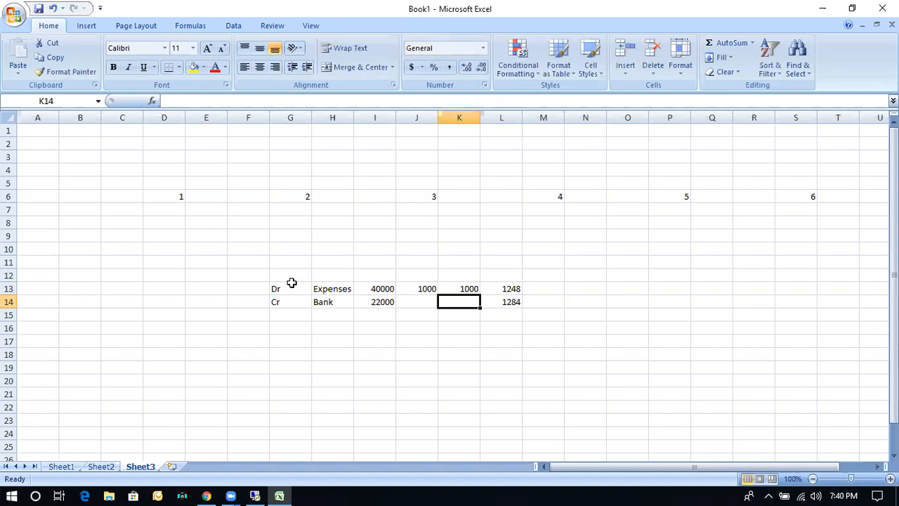
key(Up)
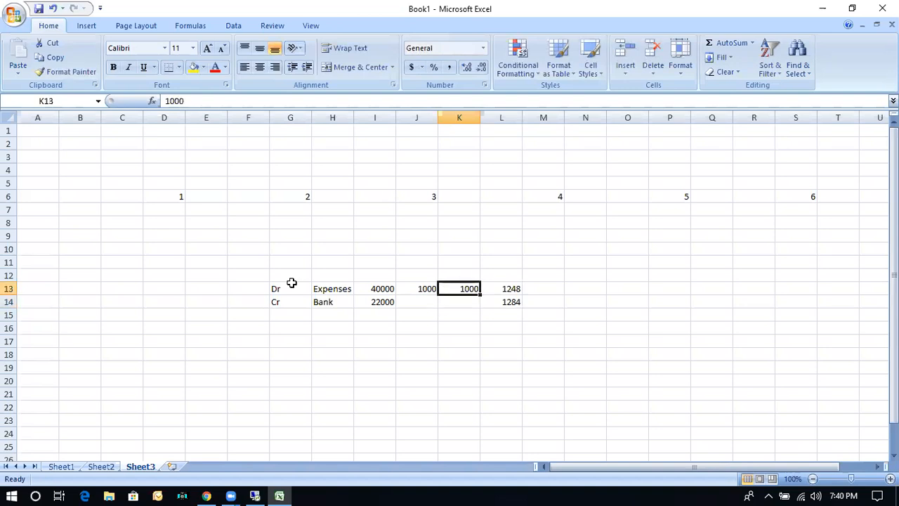
click(512, 288)
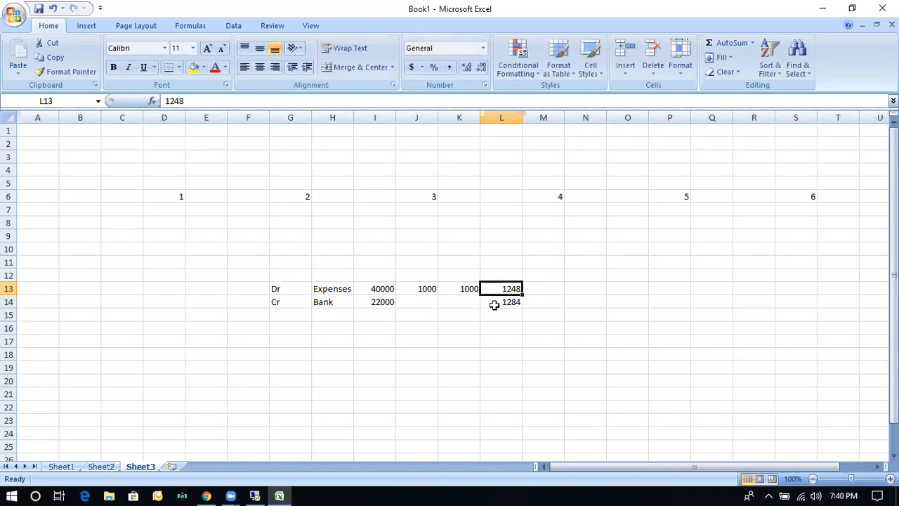
click(467, 300)
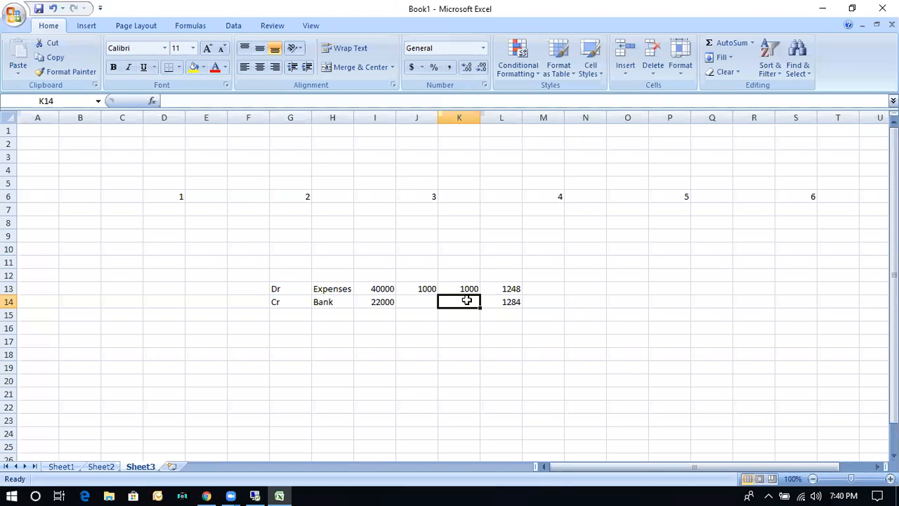
click(457, 287)
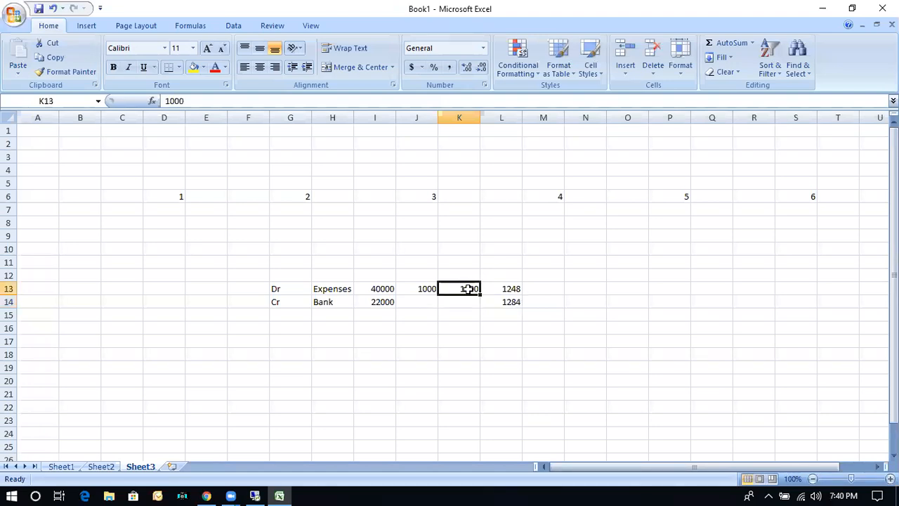
click(507, 304)
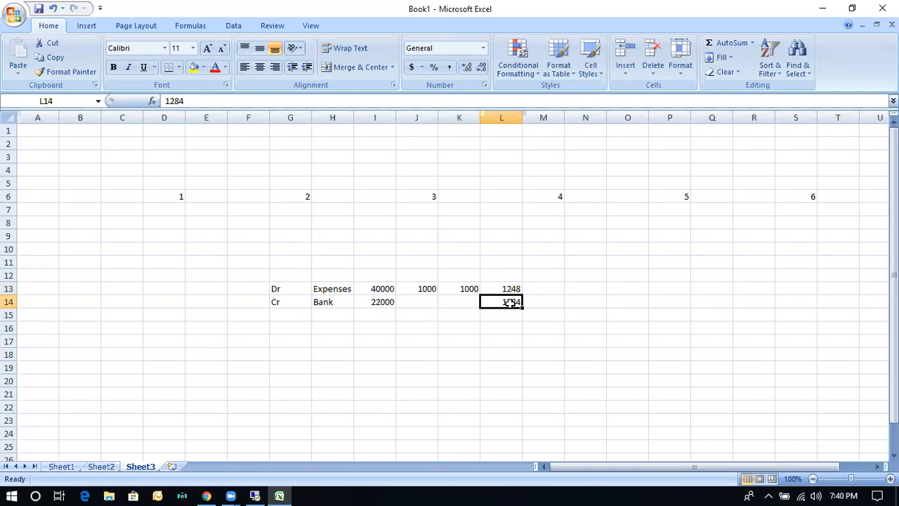
click(373, 303)
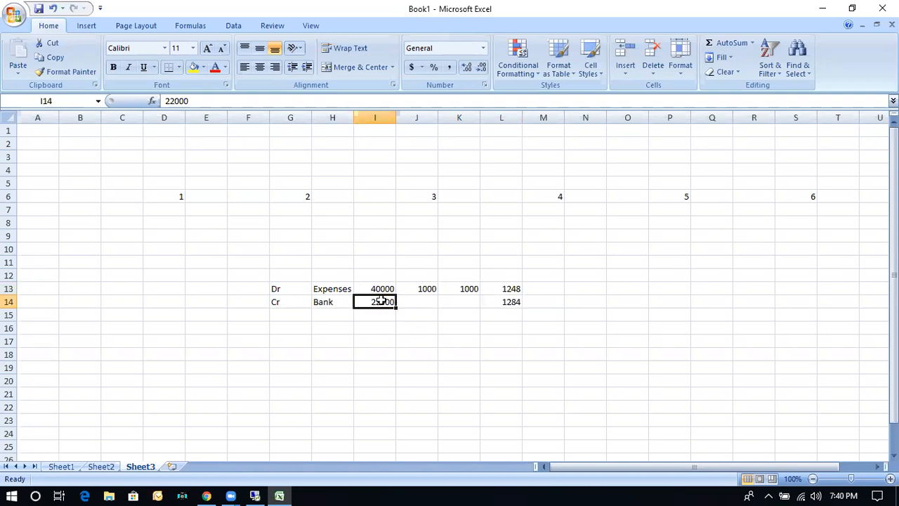
click(466, 302)
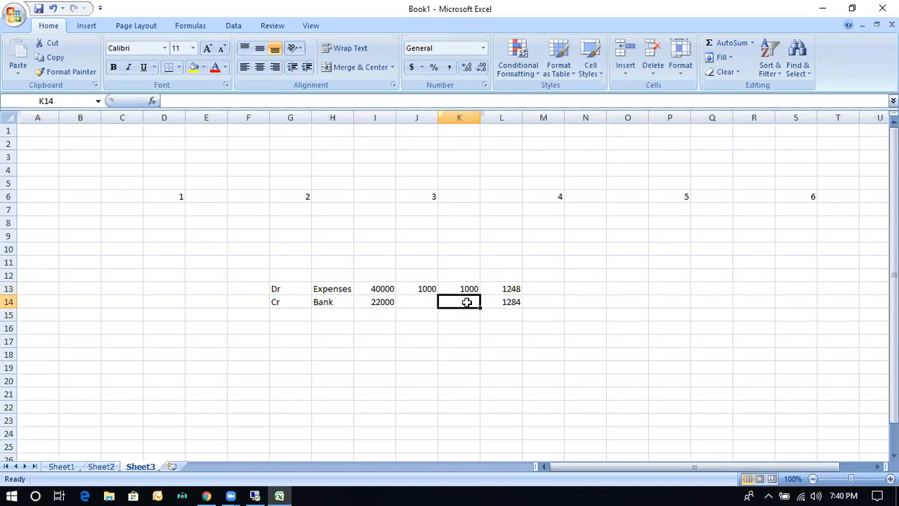
click(500, 303)
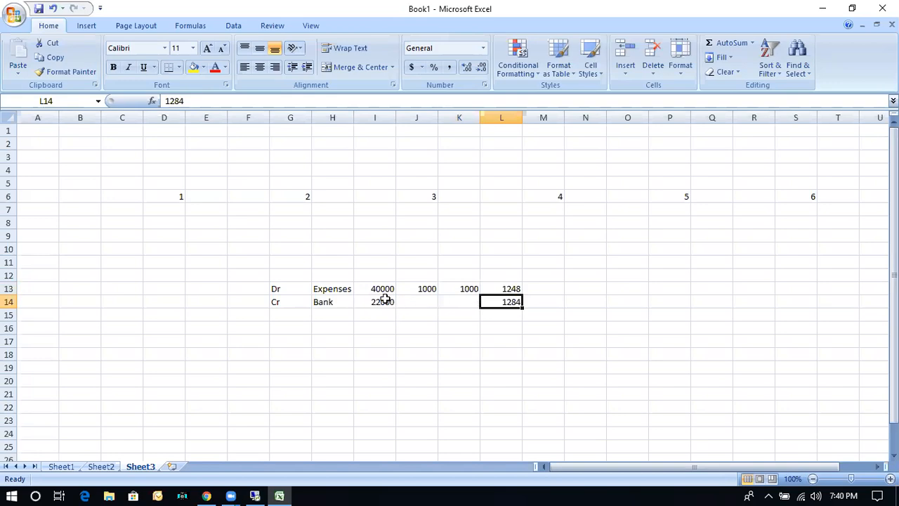
Switch back to SAP, discard the new default profit center entry and exit the transaction.
click(257, 491)
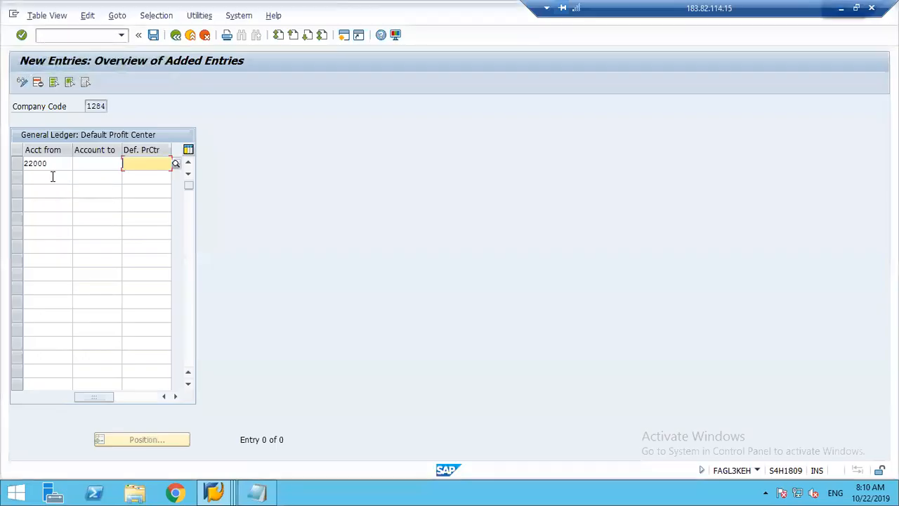
click(55, 163)
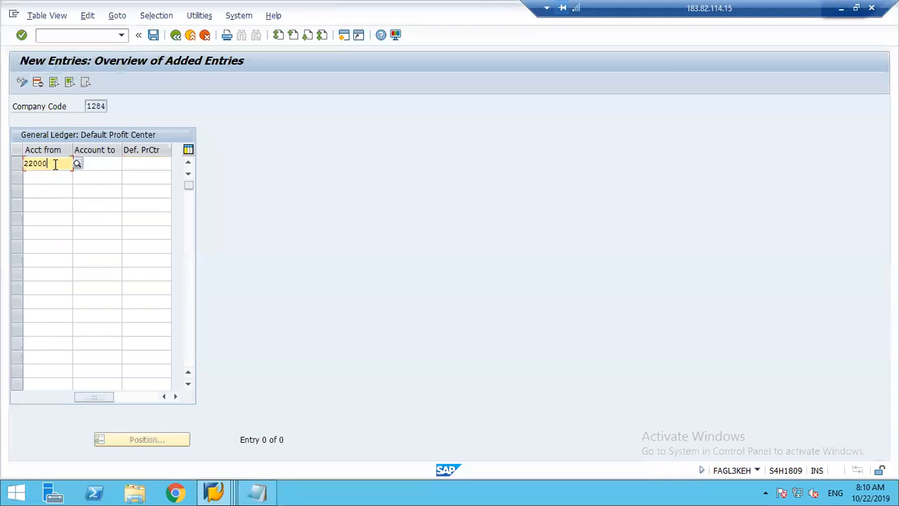
click(149, 166)
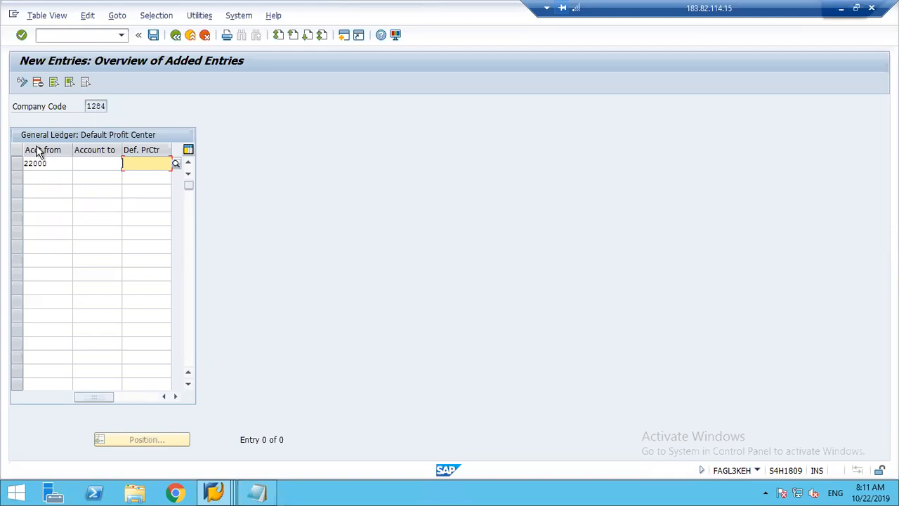
click(205, 37)
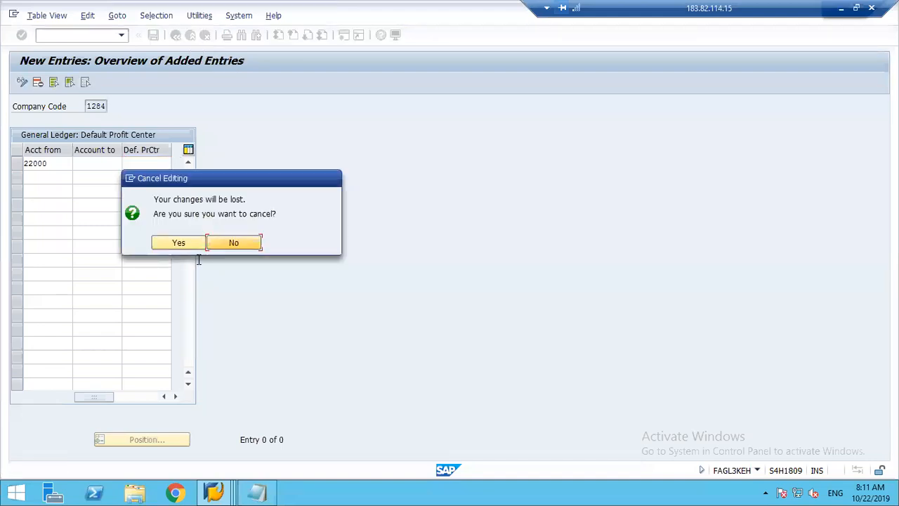
click(178, 243)
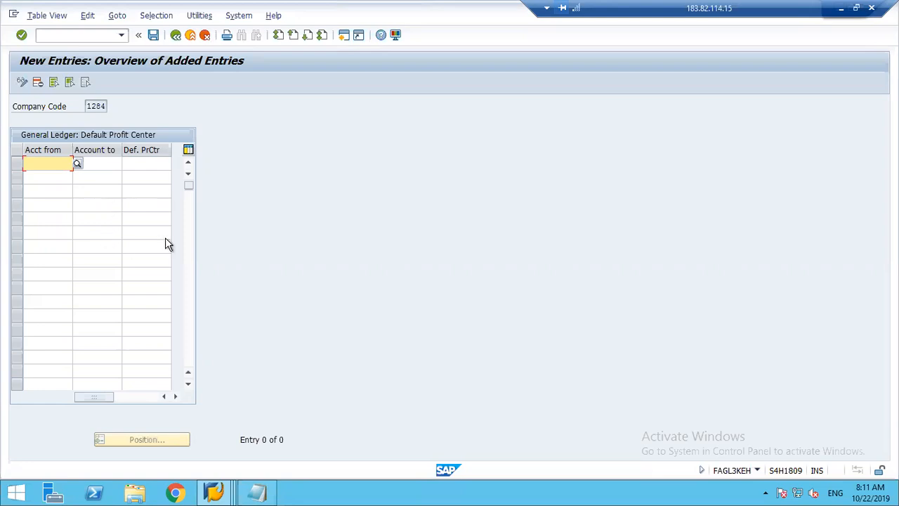
click(195, 42)
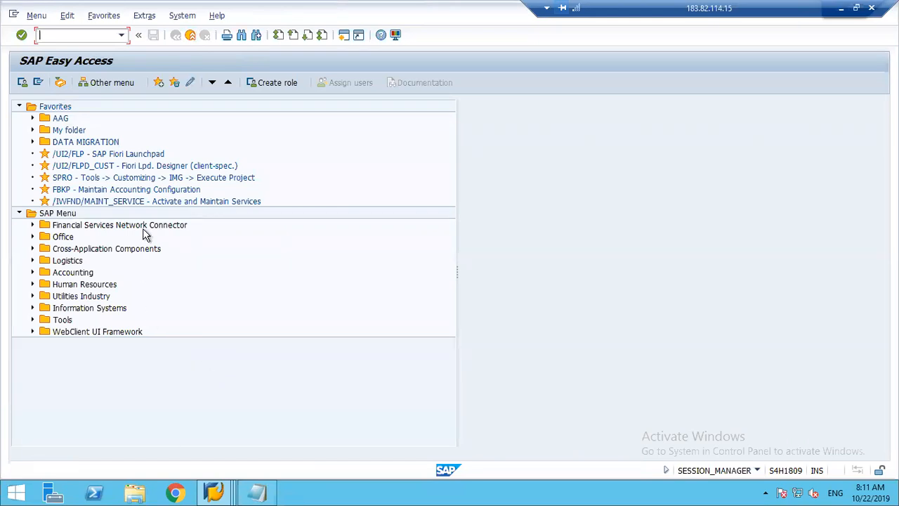
In transaction KE52, assign company code 1284 to profit center 1000 in CO area 1248 and activate the changed profit center.
text(ke52)
key(Return)
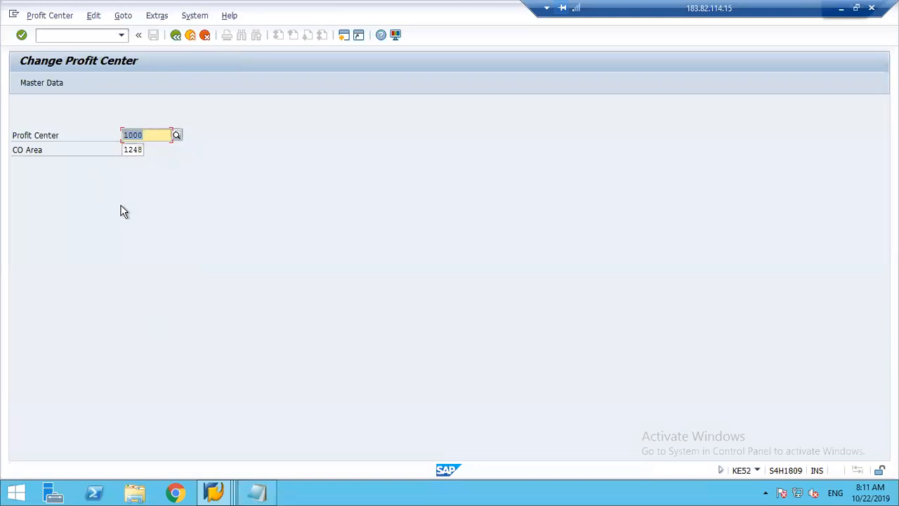
key(Return)
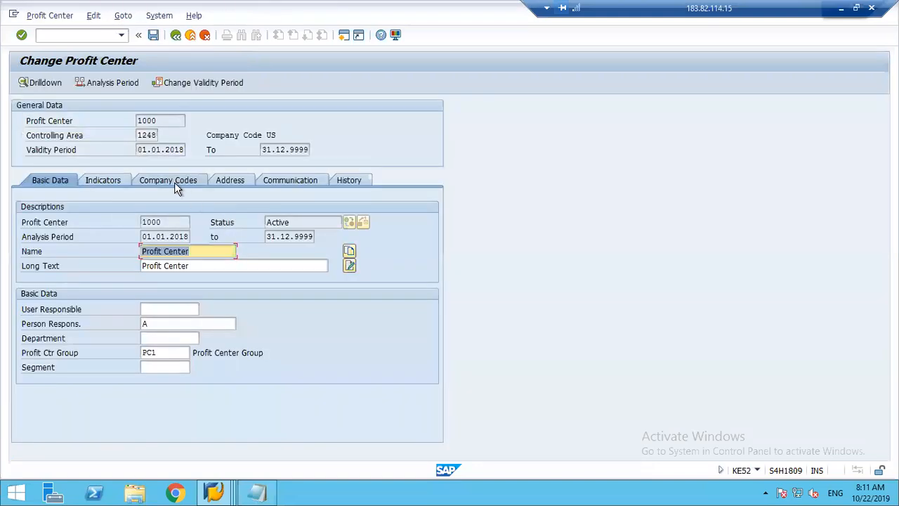
click(174, 182)
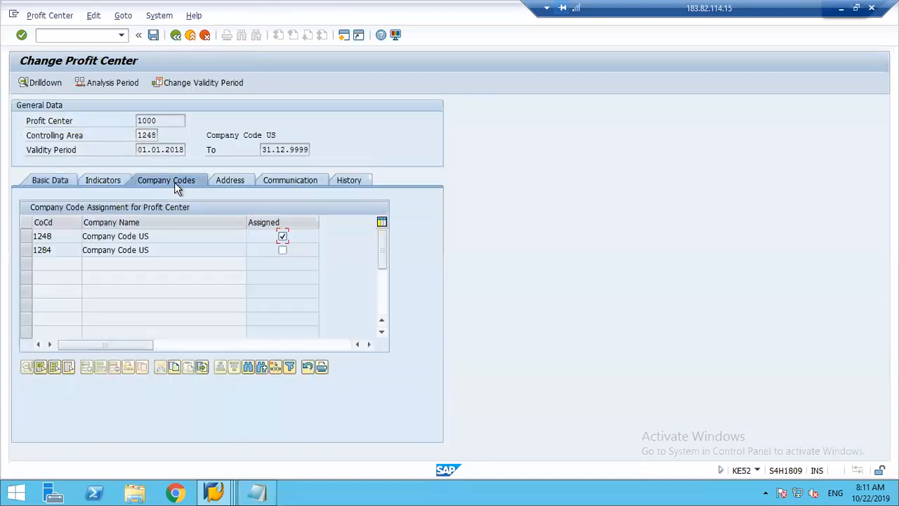
click(282, 251)
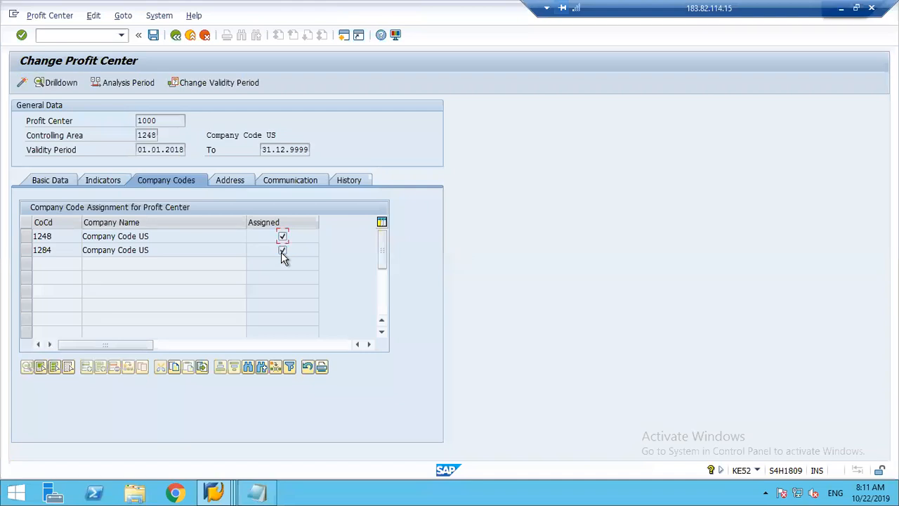
key(Return)
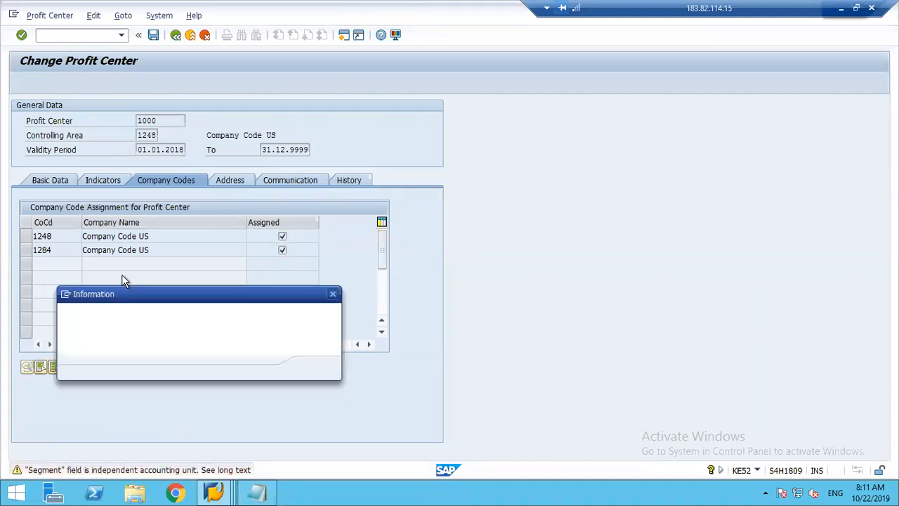
key(Return)
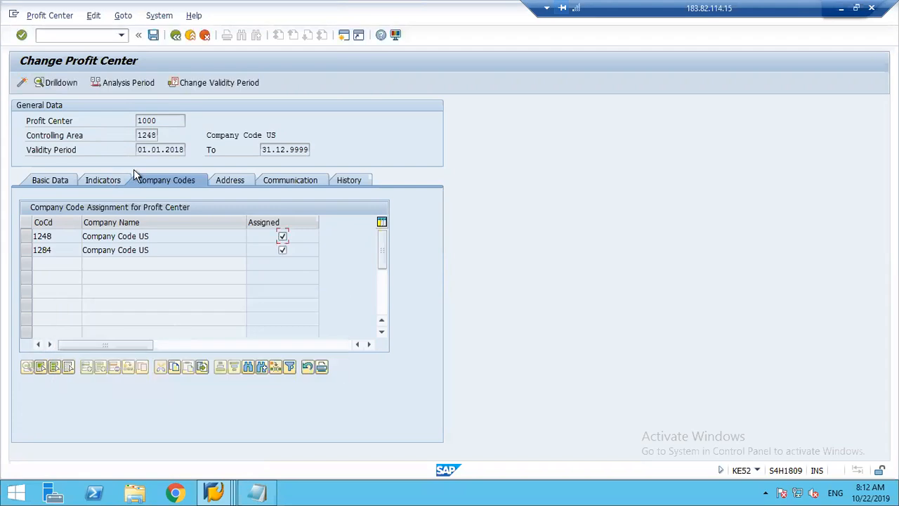
click(22, 83)
click(22, 84)
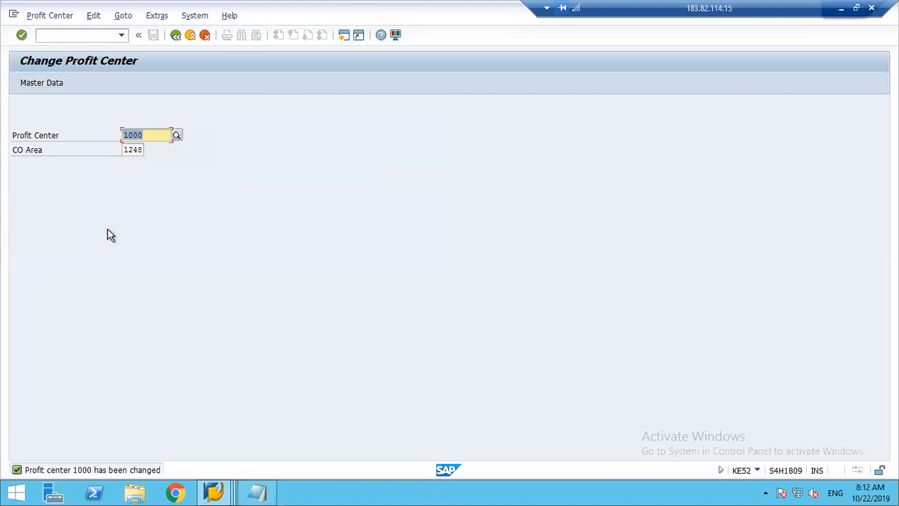
Start a G/L account posting with transaction F-02, setting document date 22092019 and company code 1248 in the header.
click(65, 35)
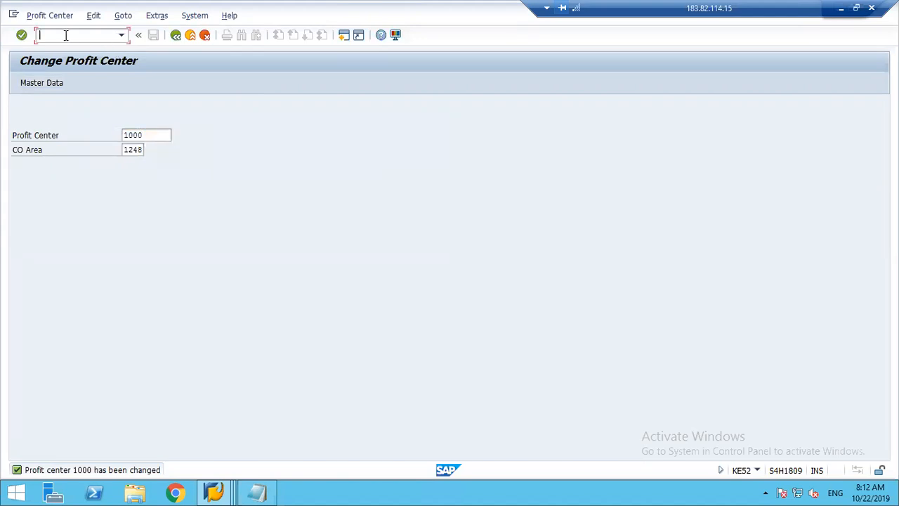
text(/nfb50)
key(Return)
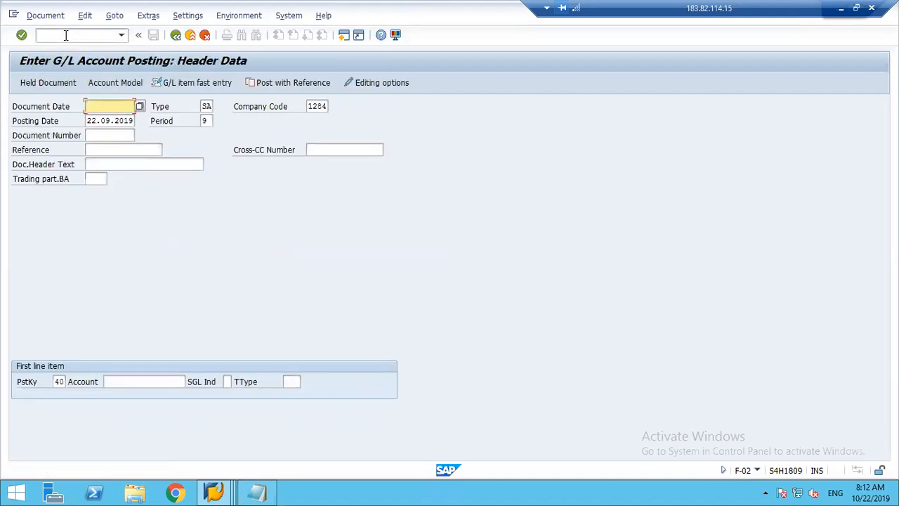
text(22092019)
key(Tab)
key(Tab)
text(1248)
key(Tab)
Enter the debit item on G/L account 400000 with amount 15000 and cost center 1000.
key(Tab)
key(Tab)
key(Tab)
key(Tab)
key(Tab)
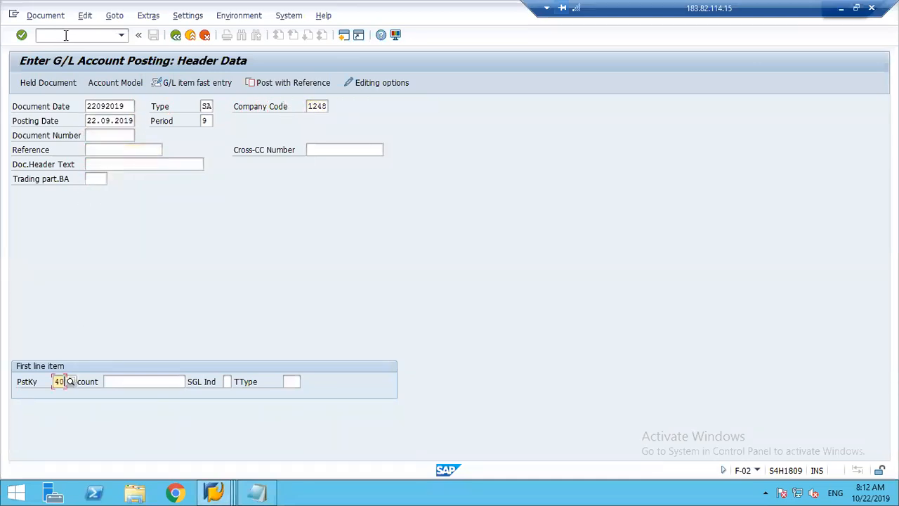
key(Tab)
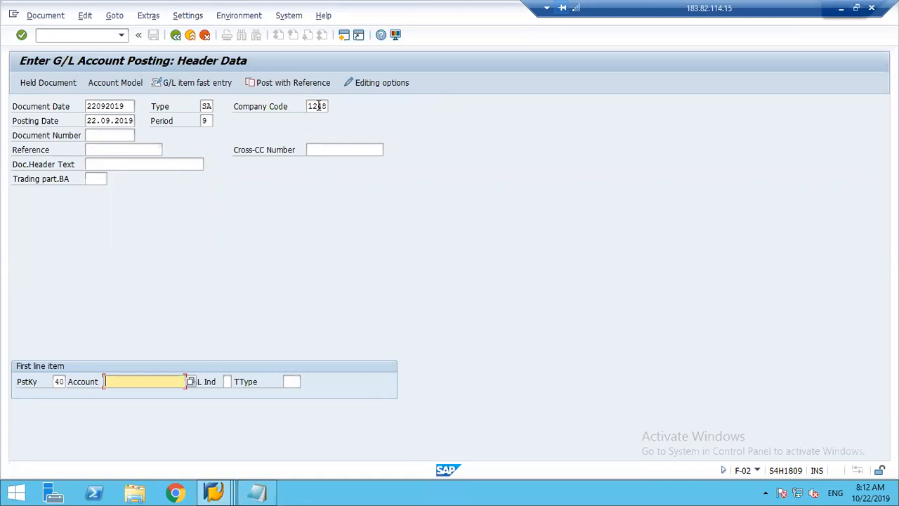
text(4)
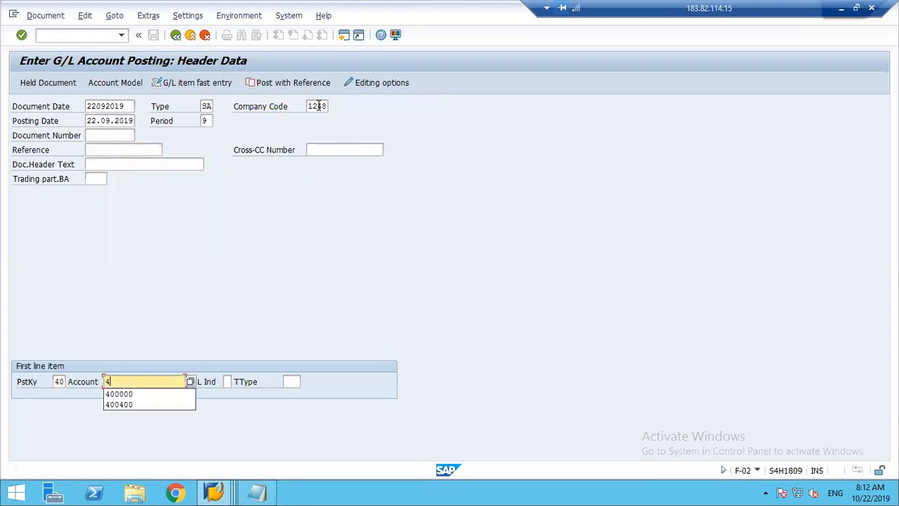
text(00000)
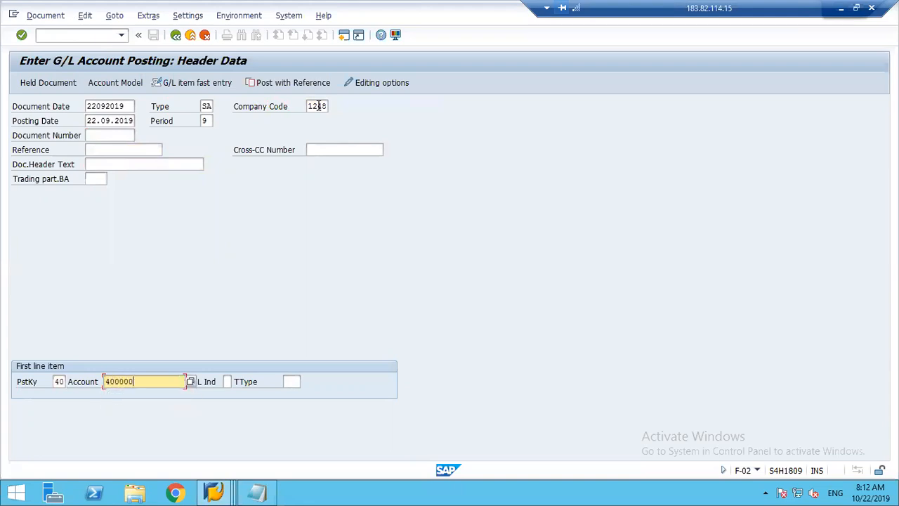
key(Return)
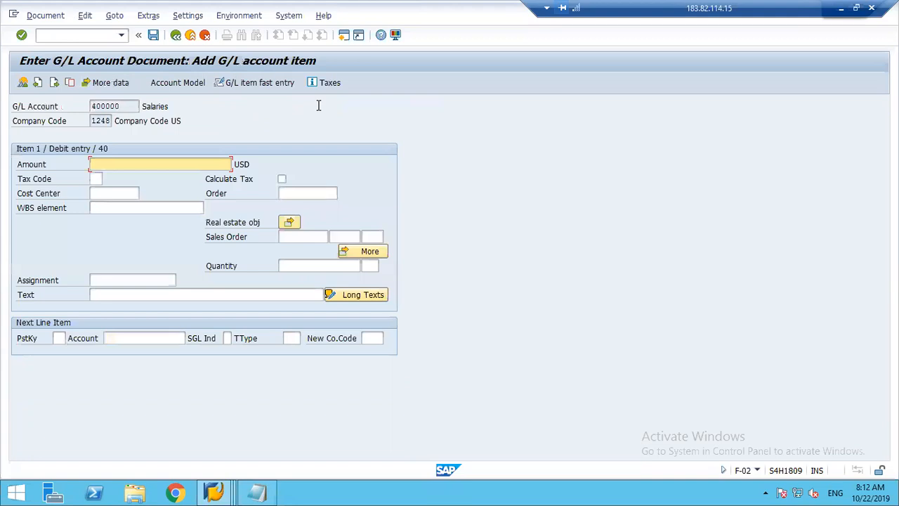
text(15000)
key(Tab)
key(Tab)
text(1000)
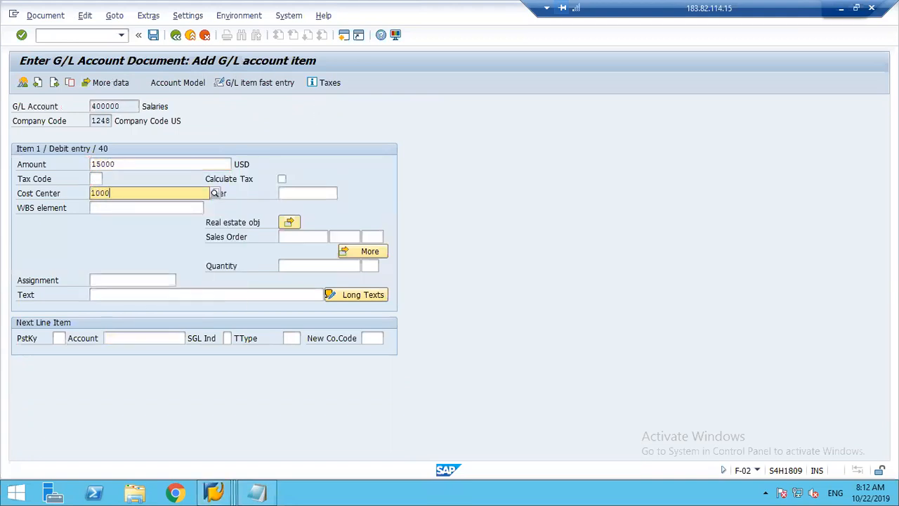
Add a second line item with posting key 50, account 220000 and new company code 1284, accepting the tax code warning.
key(Tab)
key(Tab)
key(Tab)
key(Tab)
key(Tab)
key(Tab)
key(Tab)
key(Tab)
key(Tab)
key(Tab)
text(4)
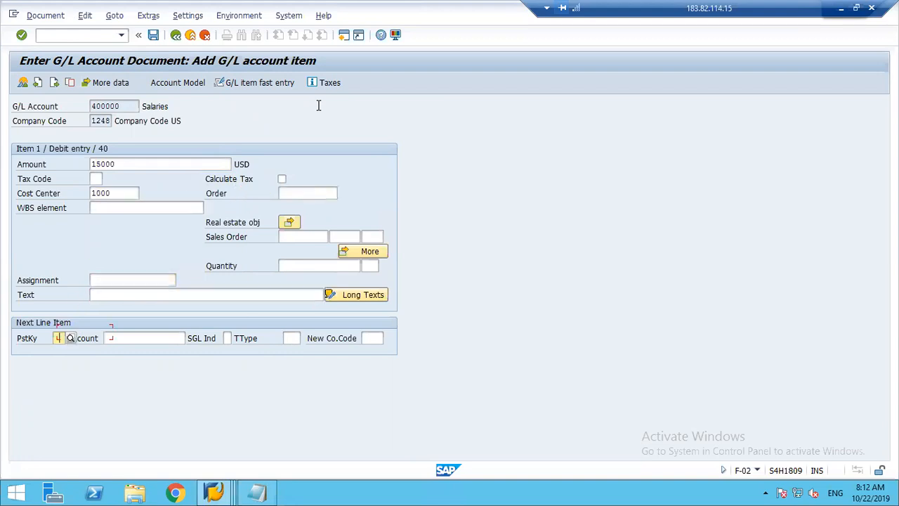
text(50)
key(Tab)
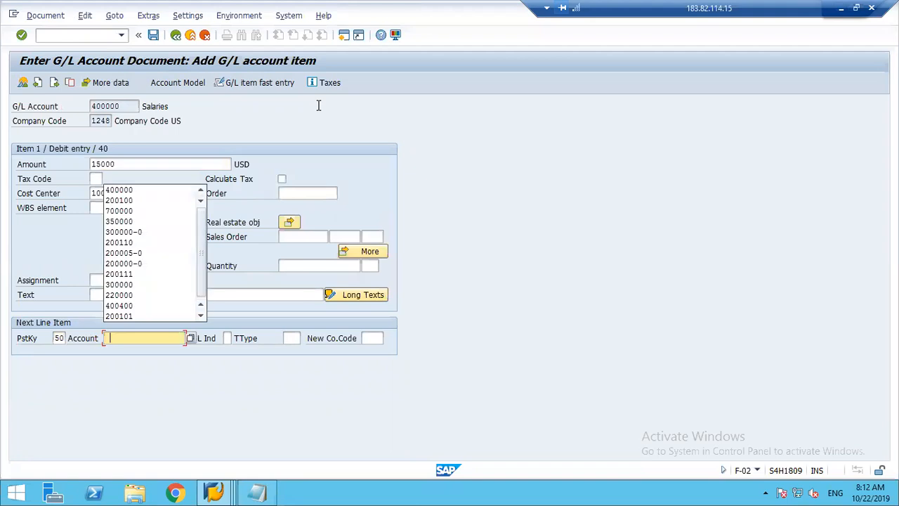
text(220000)
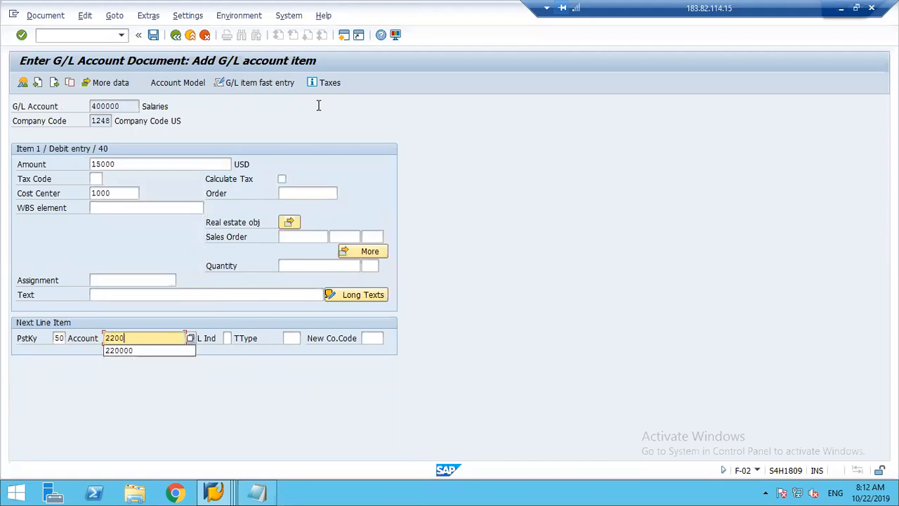
key(Tab)
key(Tab)
key(Tab)
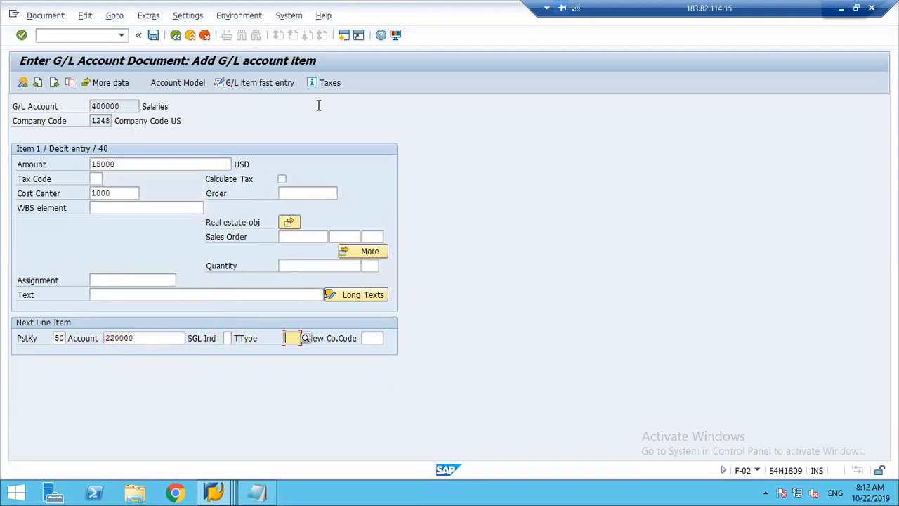
text(1284)
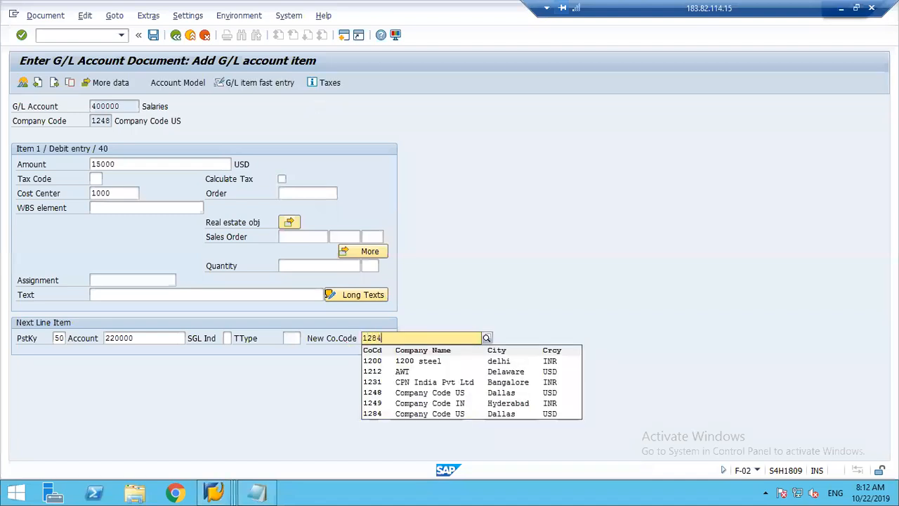
key(Tab)
key(Return)
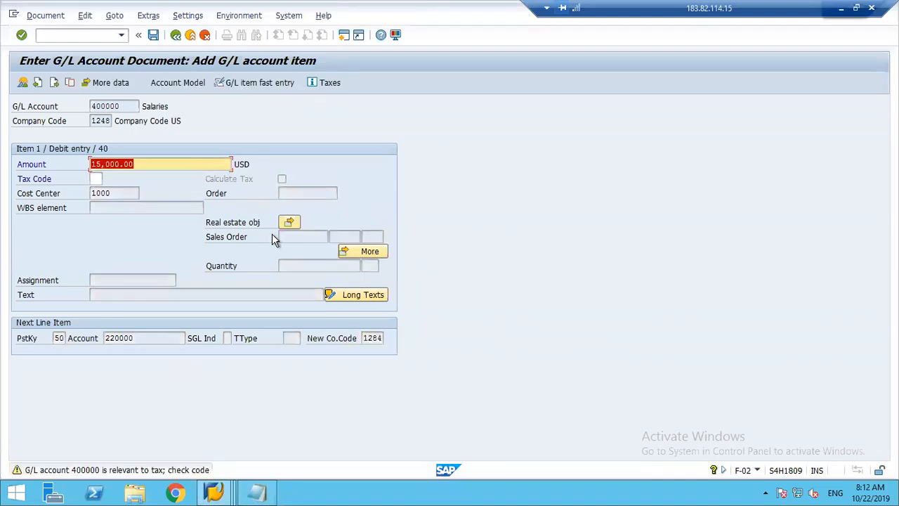
key(Return)
Fill the Bank of America credit item with the balancing amount * and value date 22.09.2019.
text(*)
key(Tab)
key(Tab)
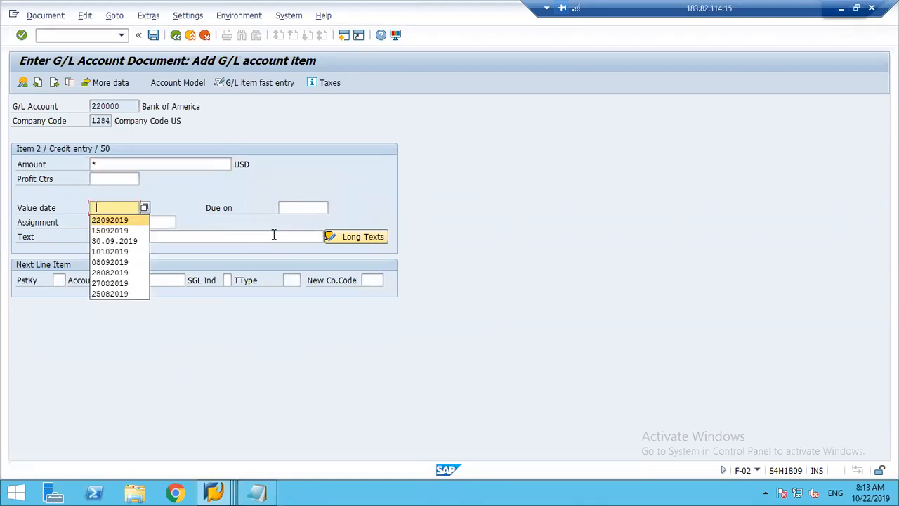
key(Return)
key(Return)
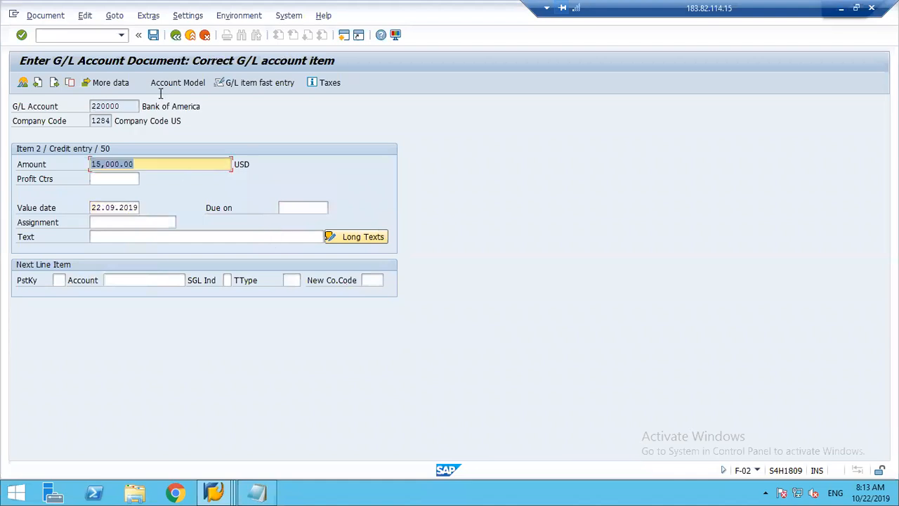
Simulate the cross-company document, post it and close the list of posted documents.
click(44, 15)
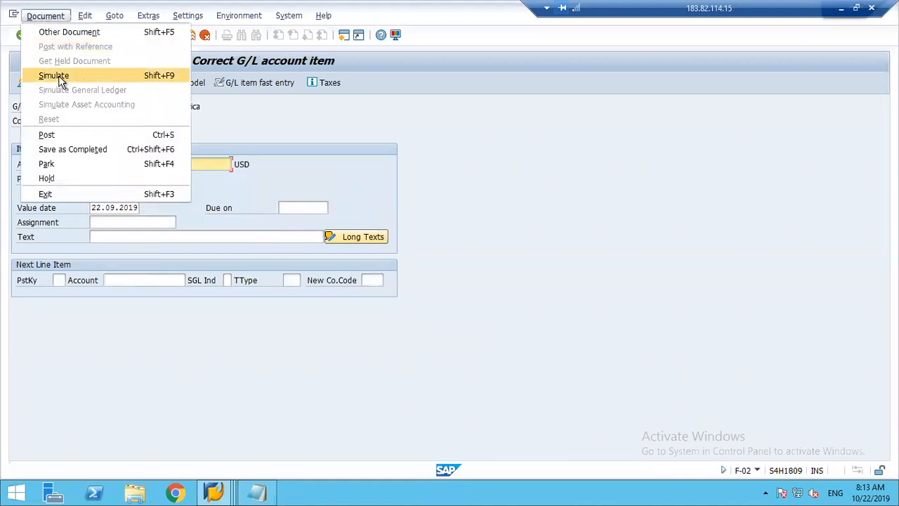
click(58, 75)
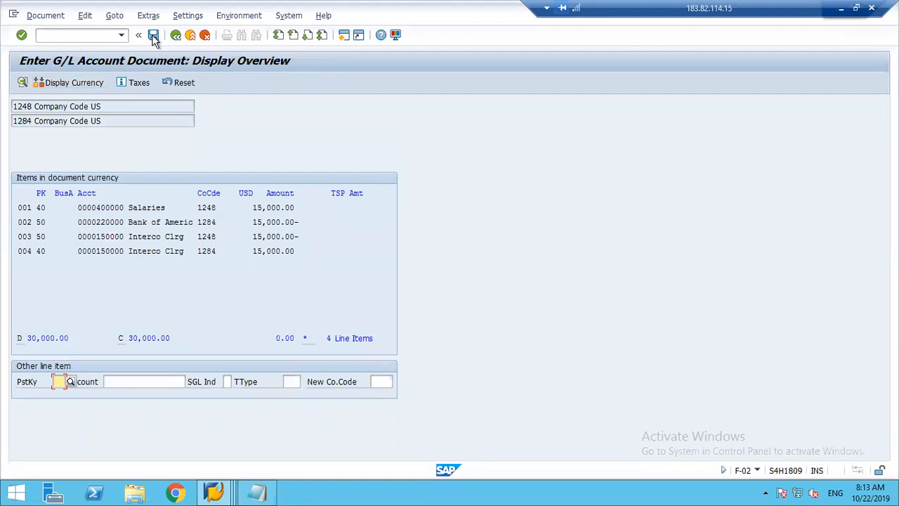
click(153, 35)
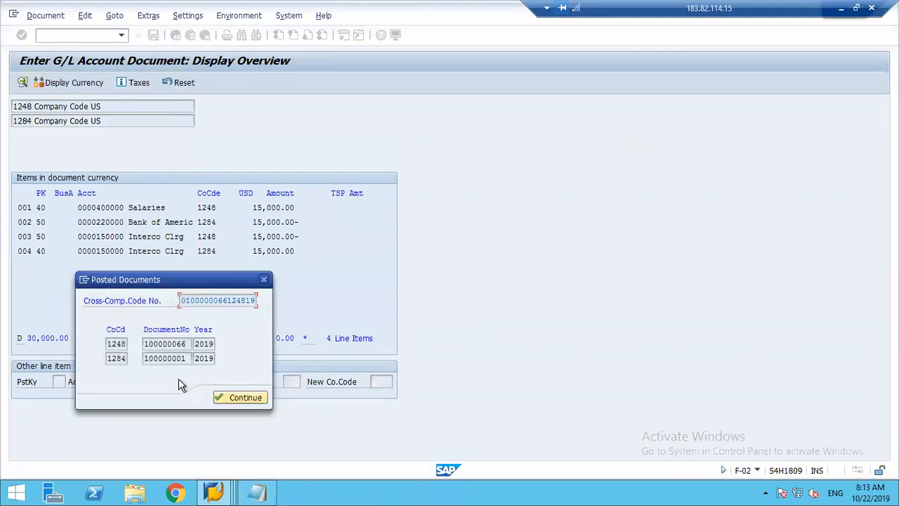
click(232, 397)
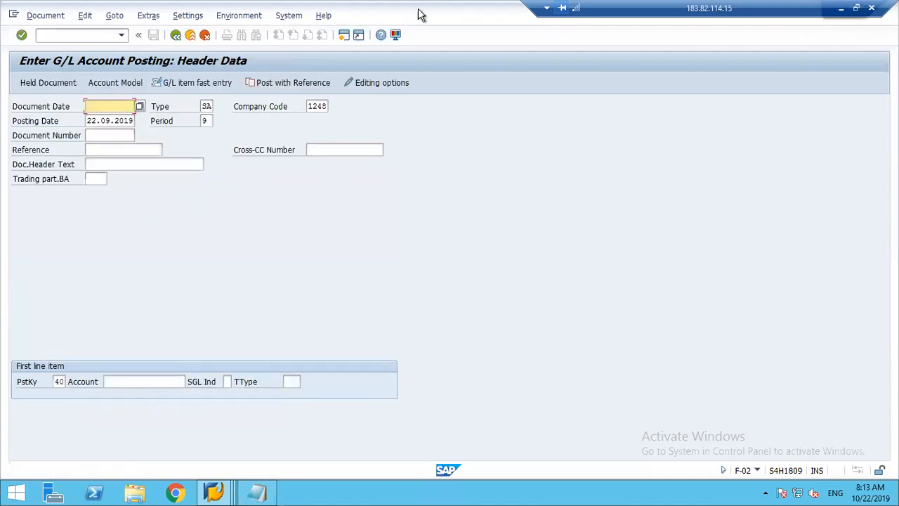
Display the document just posted, check its Salaries and Interco Clrg items and its company code, and return to the posting screen.
click(39, 15)
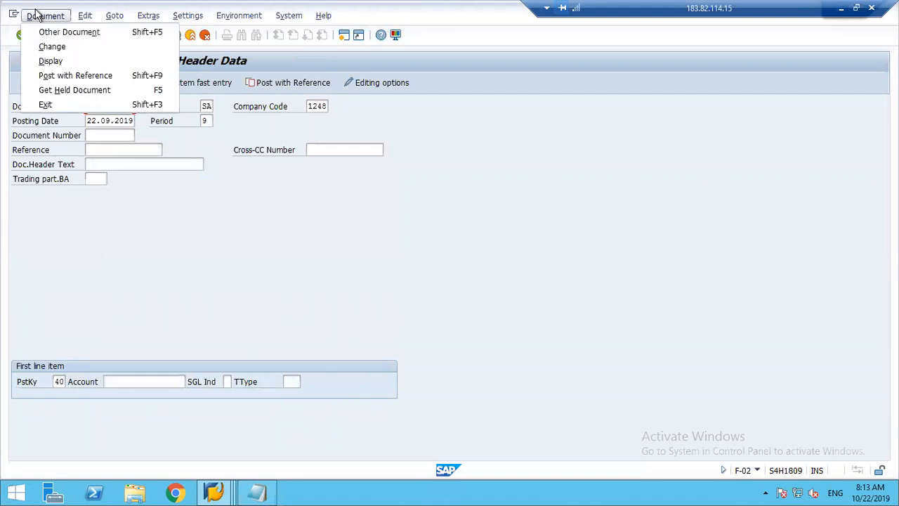
click(60, 61)
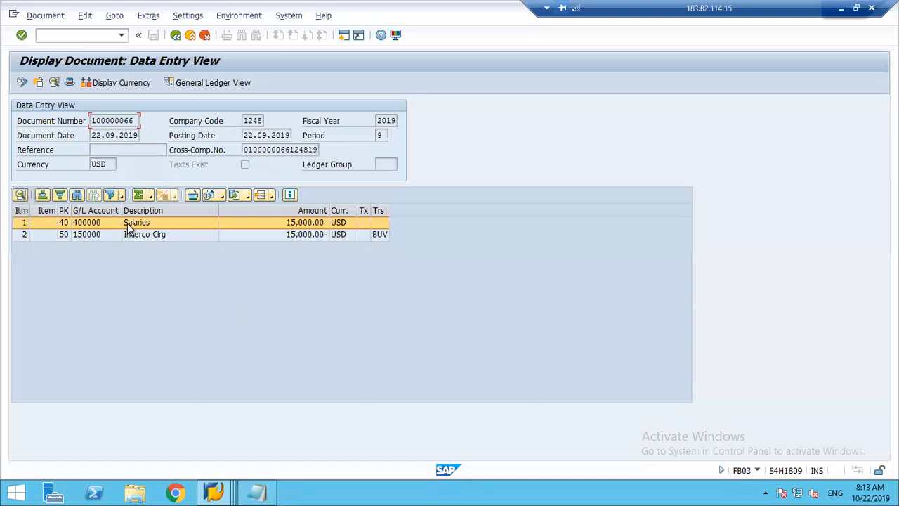
click(144, 234)
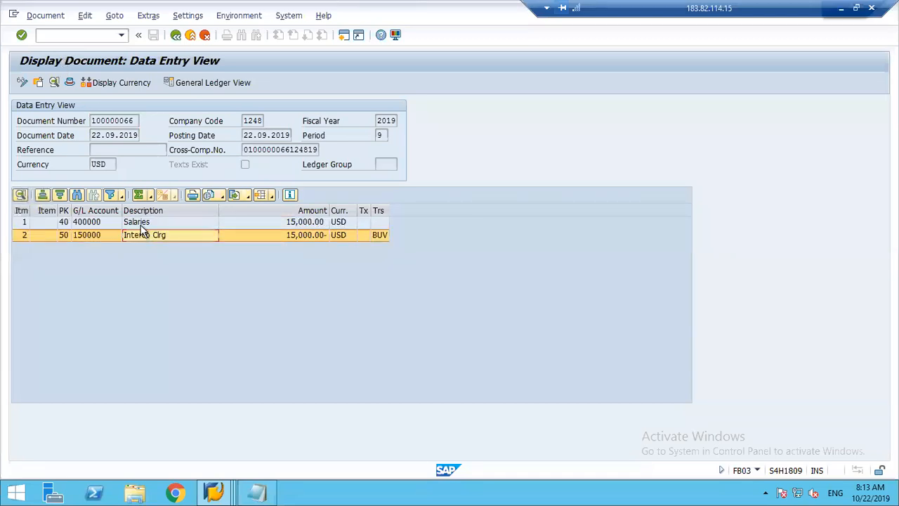
drag(245, 121, 260, 122)
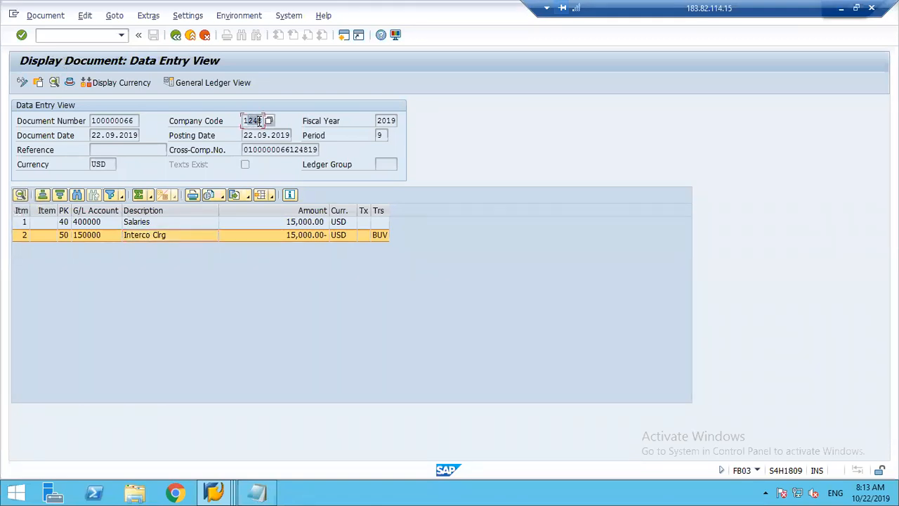
click(257, 120)
click(175, 35)
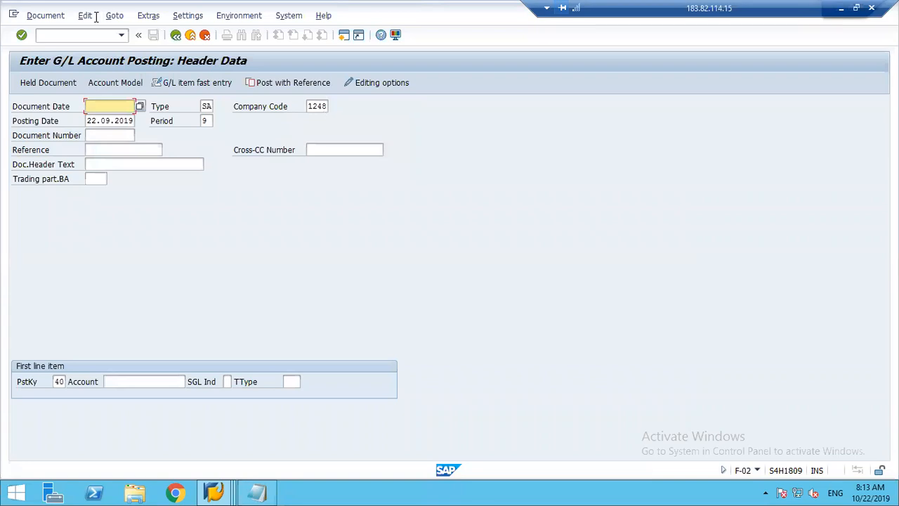
Open the document display transaction FB03 and set the company code to 1284.
click(77, 35)
text(/nfb03)
key(Return)
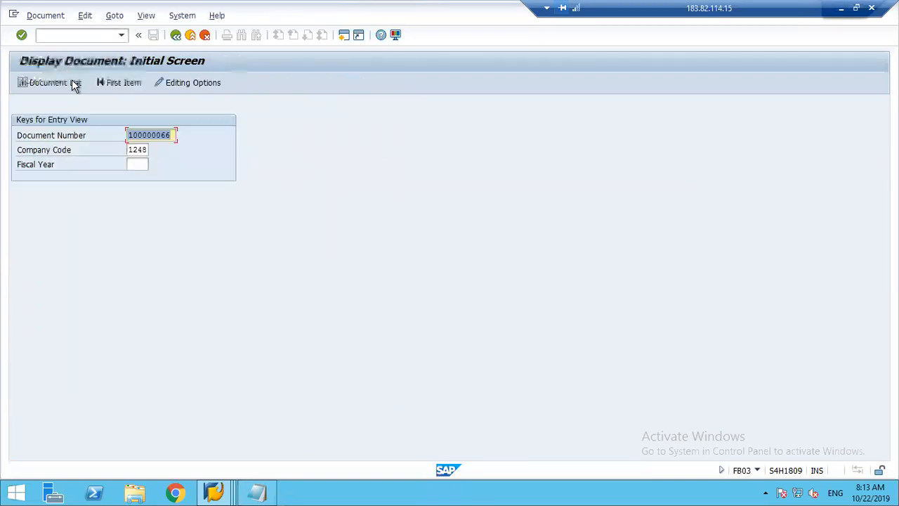
click(137, 150)
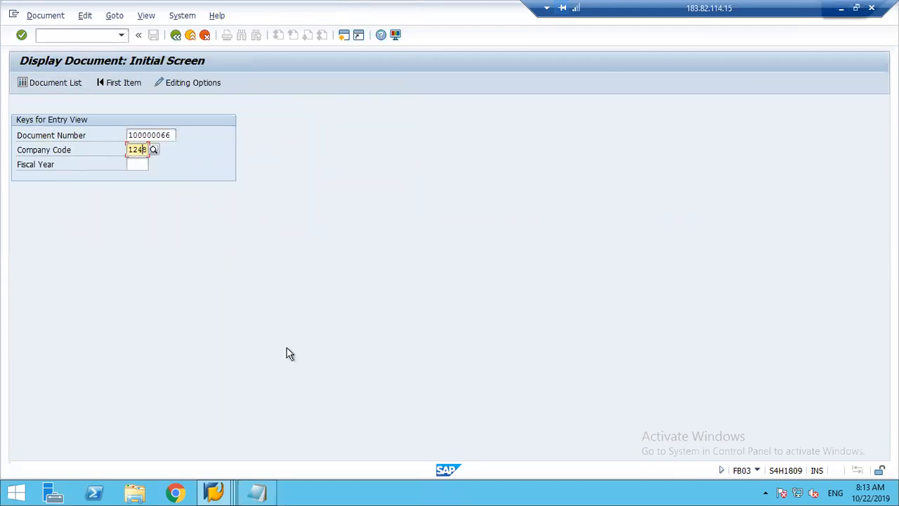
key(BackSpace)
key(Delete)
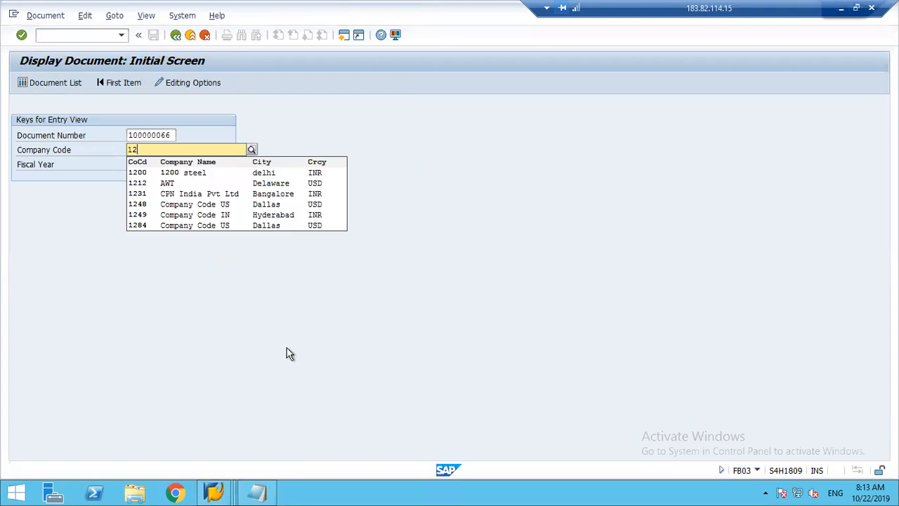
text(84)
Clear the document number, enter fiscal year 2019 and open the document list selection.
key(Tab)
key(shift+Tab)
key(shift+Tab)
key(Delete)
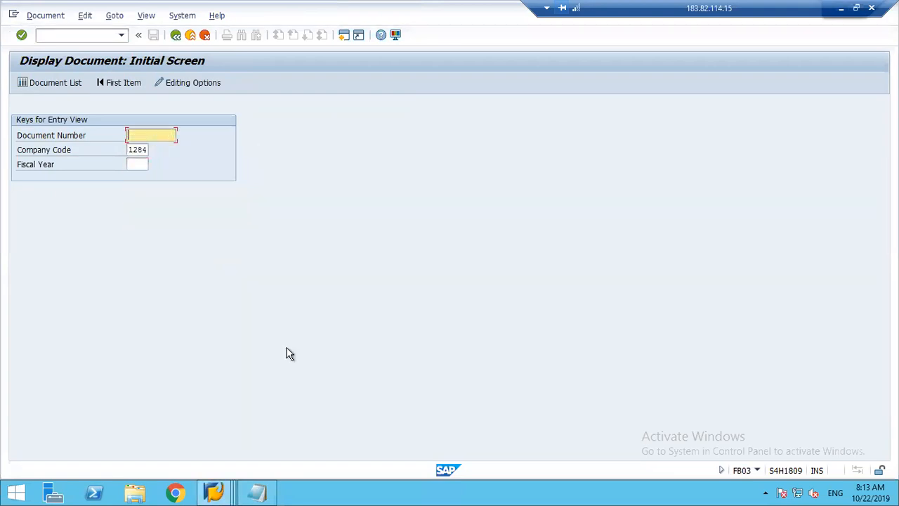
click(140, 165)
text(2019)
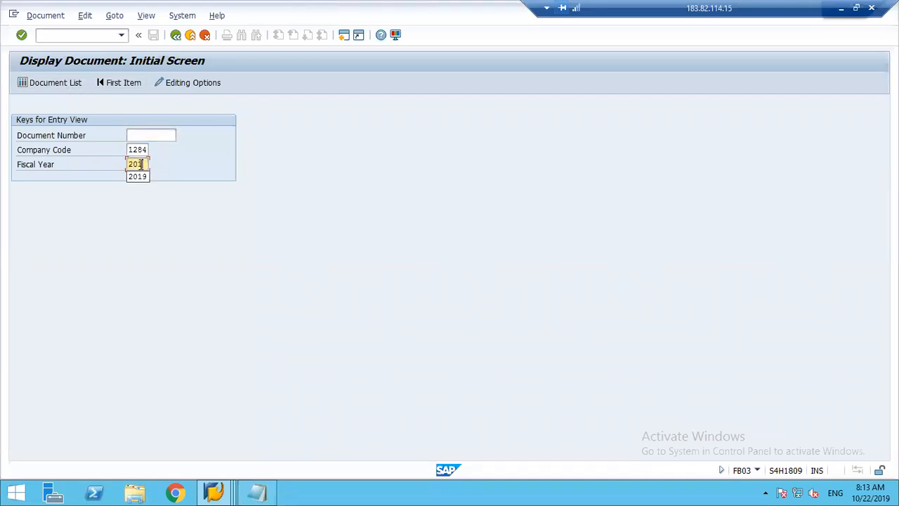
click(38, 81)
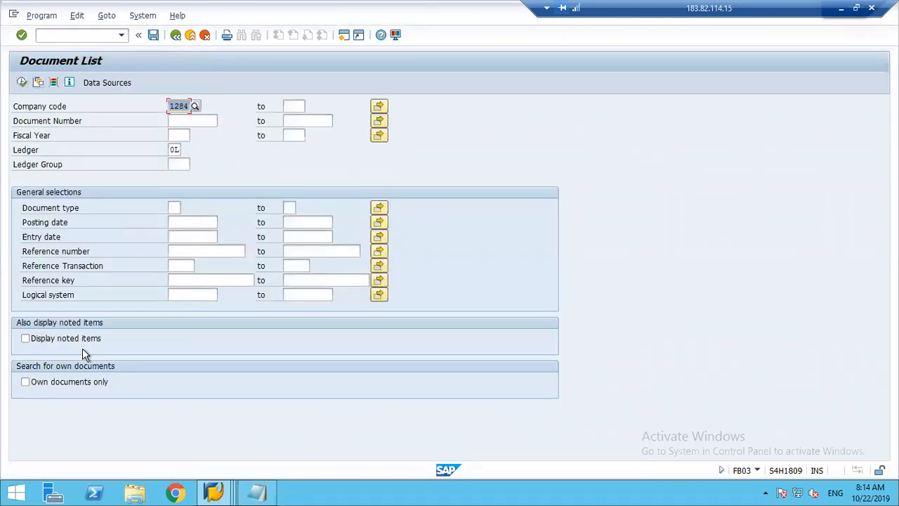
List only own documents of company code 1284 for fiscal year 2019 with posting date 22.09.2019.
click(51, 383)
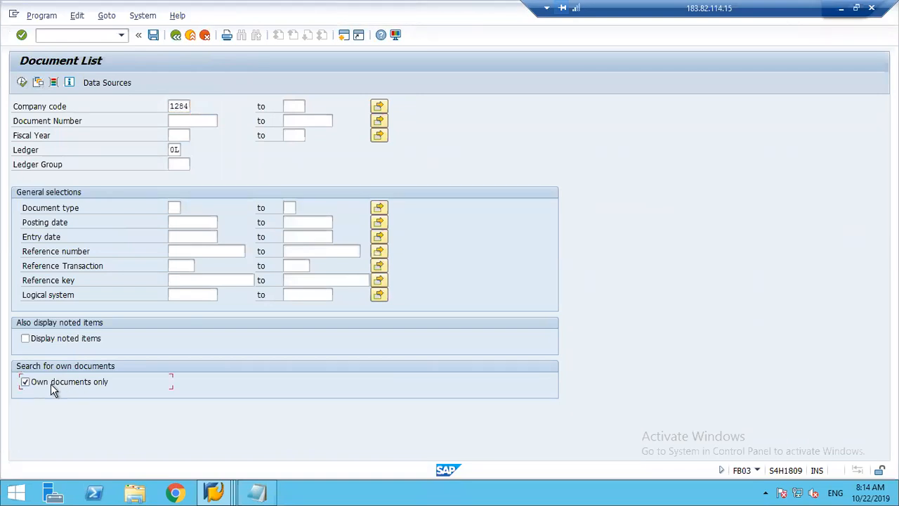
click(179, 135)
text(2019)
click(22, 83)
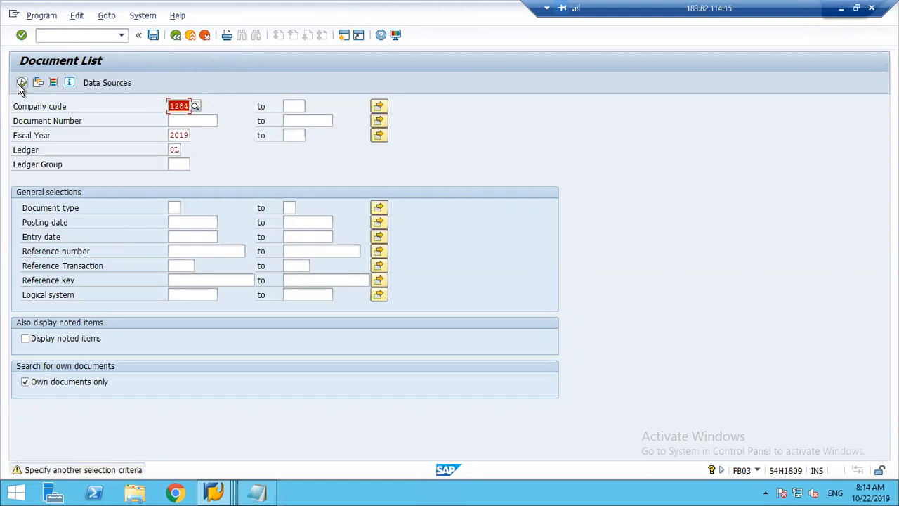
click(183, 223)
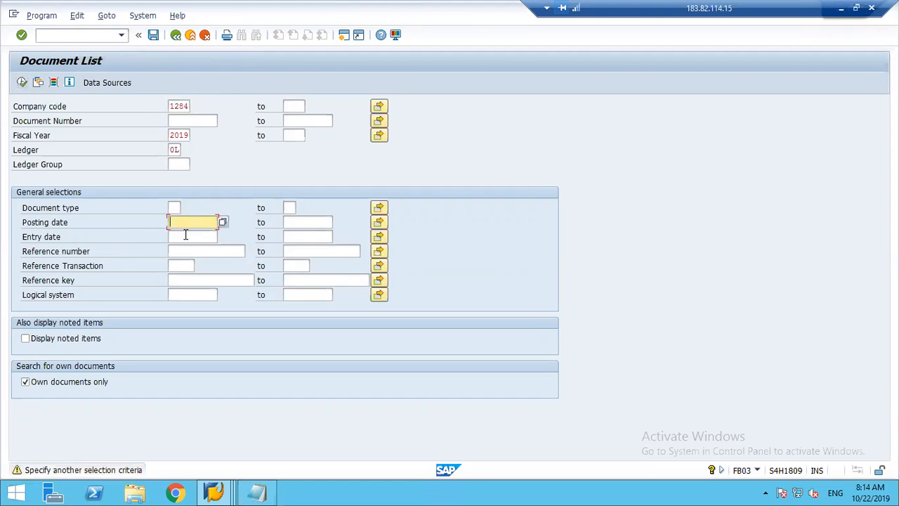
click(188, 237)
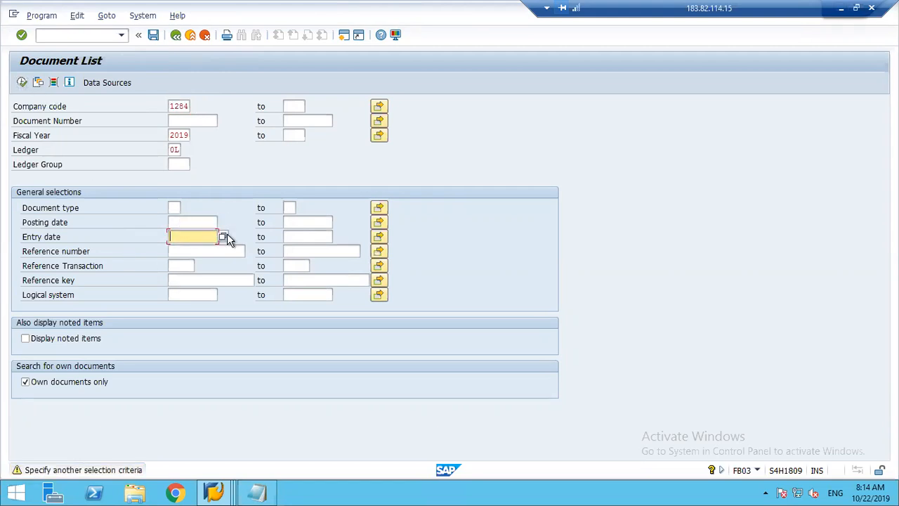
click(199, 224)
text(22092019)
key(Return)
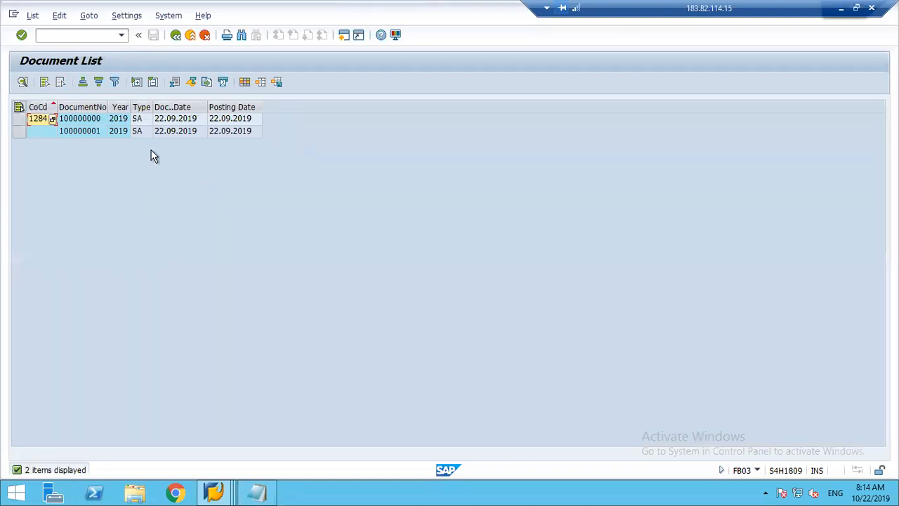
Display the second listed document, check its company code and open its cross-company transaction overview.
drag(55, 107, 78, 109)
double_click(104, 132)
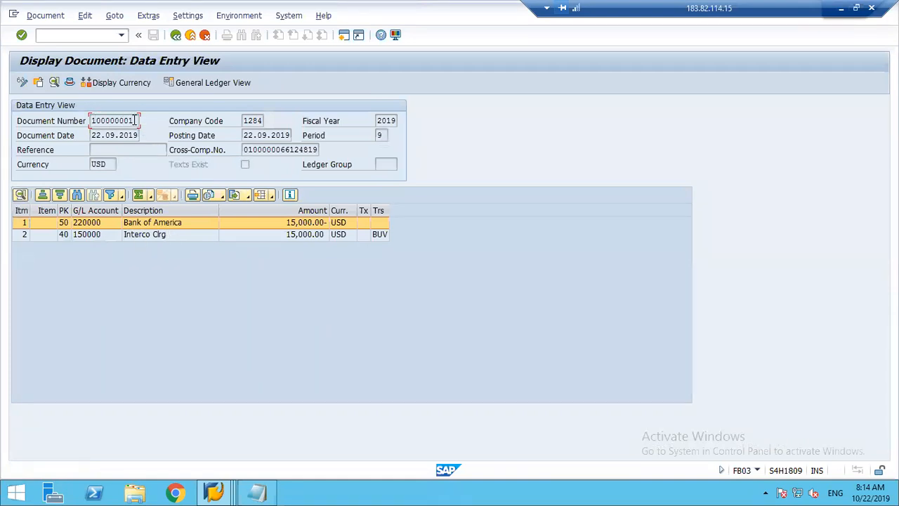
click(260, 120)
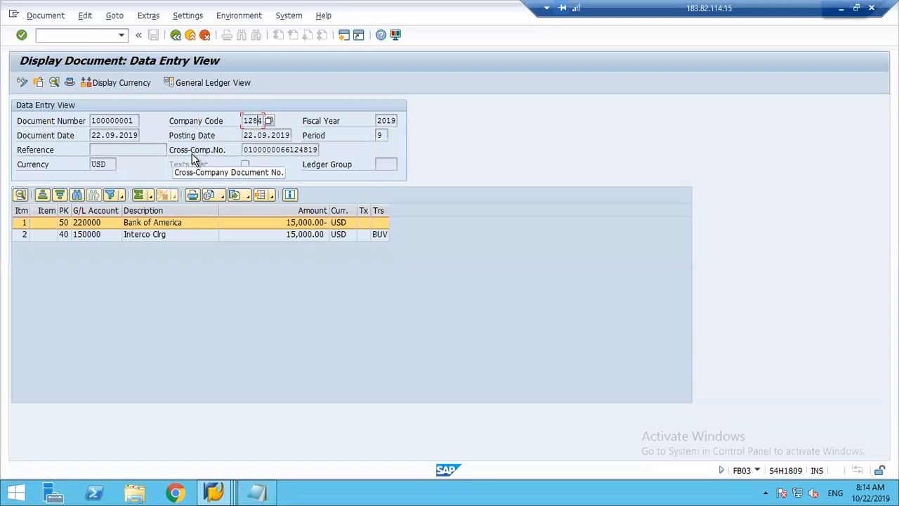
double_click(269, 149)
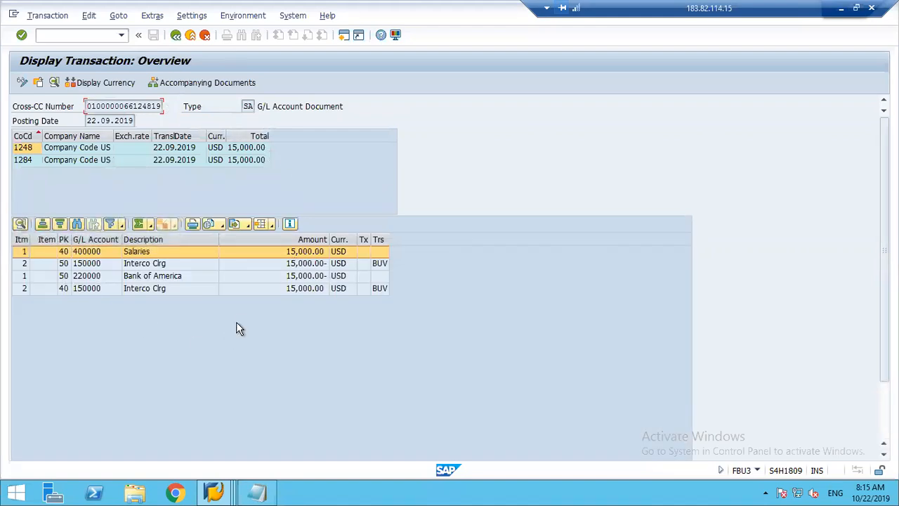
Check the translation dates and totals of company codes 1248 and 1284 in the transaction overview.
click(33, 148)
click(169, 151)
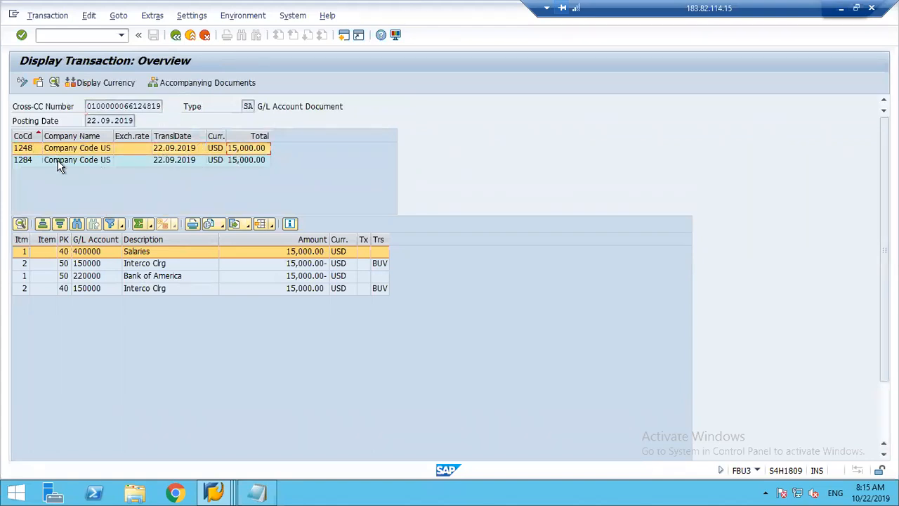
click(34, 162)
click(183, 165)
click(250, 164)
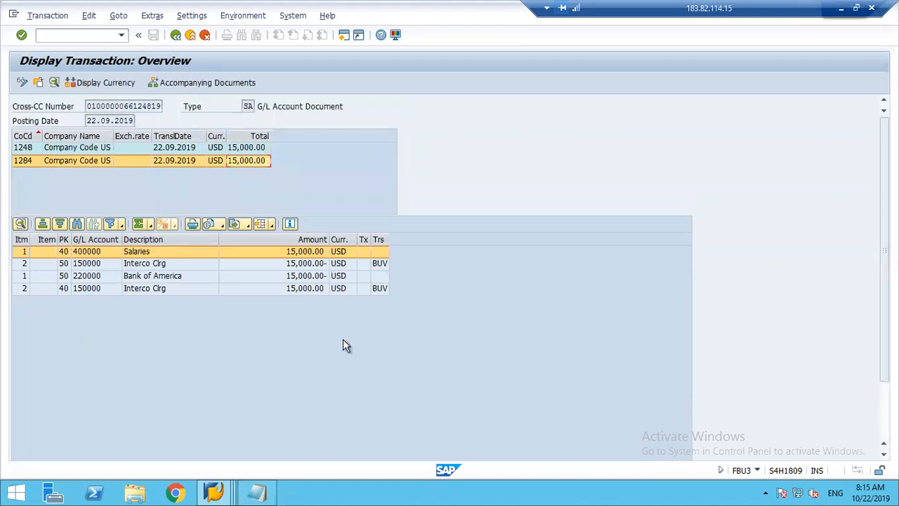
Compare the Salaries and Bank of America items with the two Interco Clrg items on account 150000.
click(86, 254)
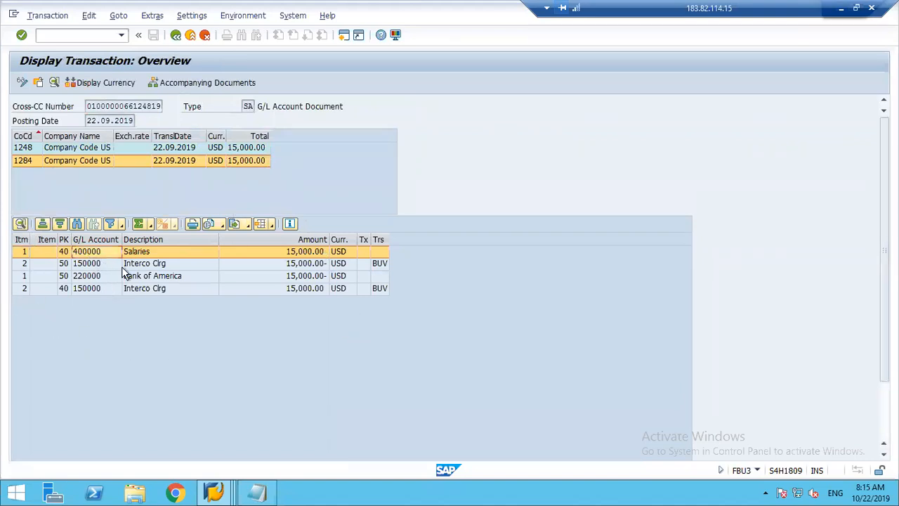
click(24, 277)
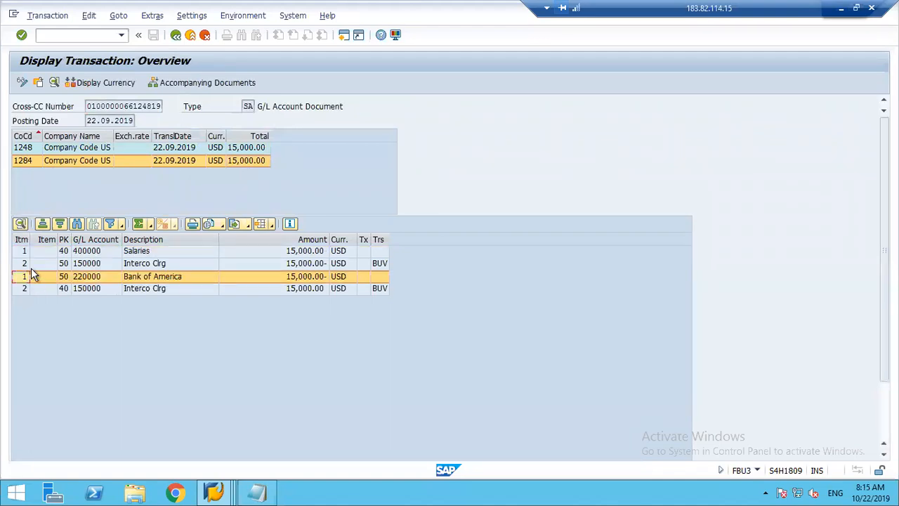
click(21, 256)
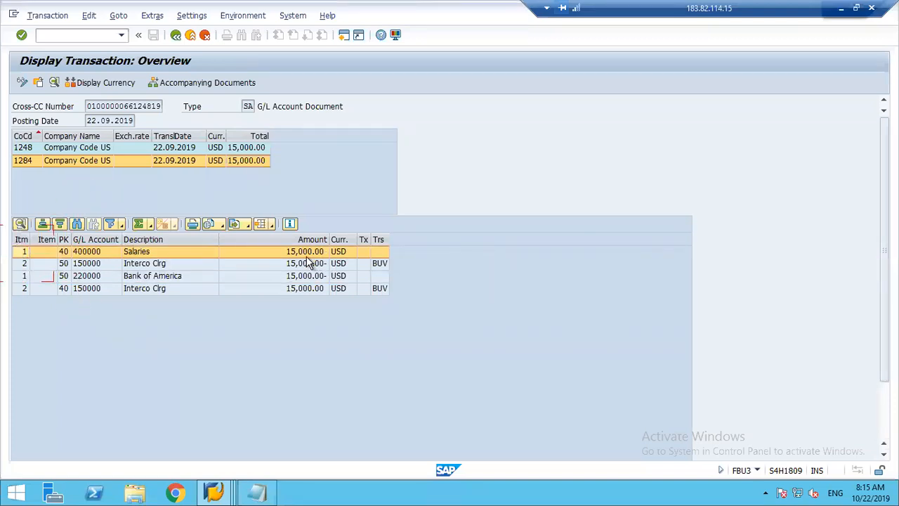
click(314, 276)
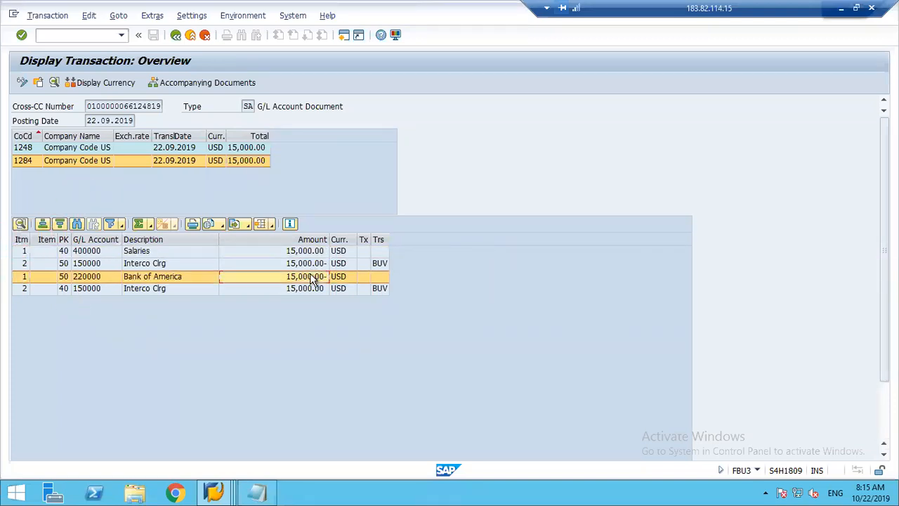
click(304, 253)
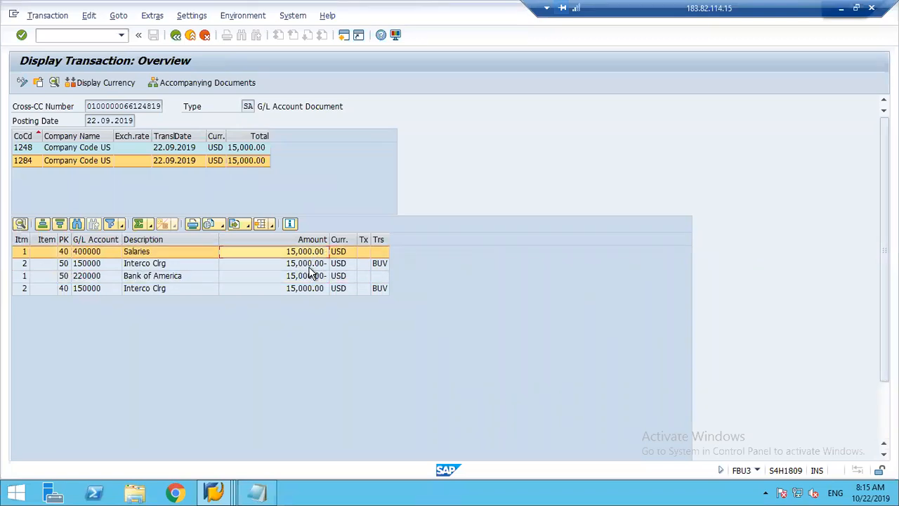
click(311, 277)
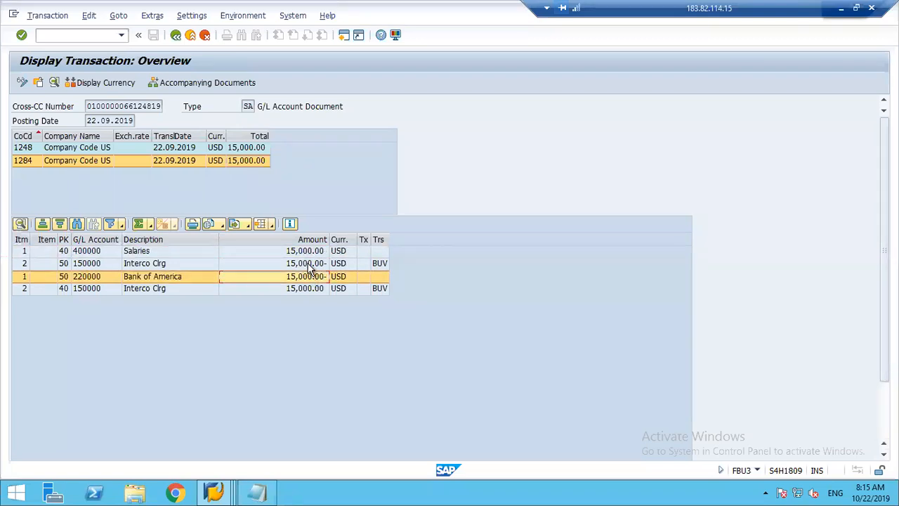
click(303, 253)
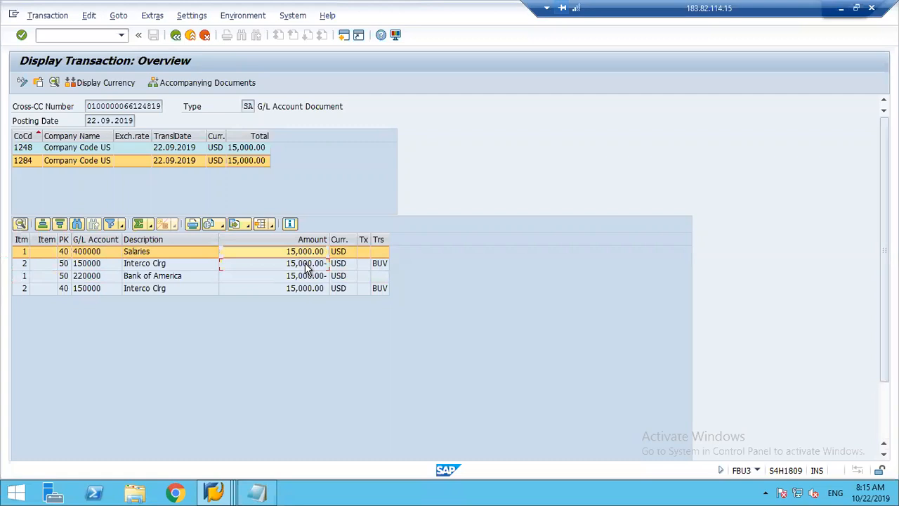
click(306, 264)
click(101, 264)
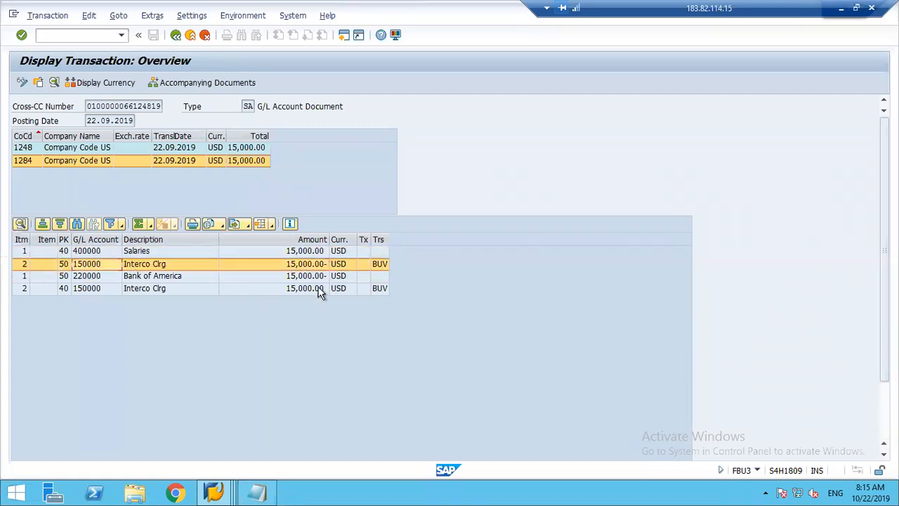
click(306, 277)
click(305, 289)
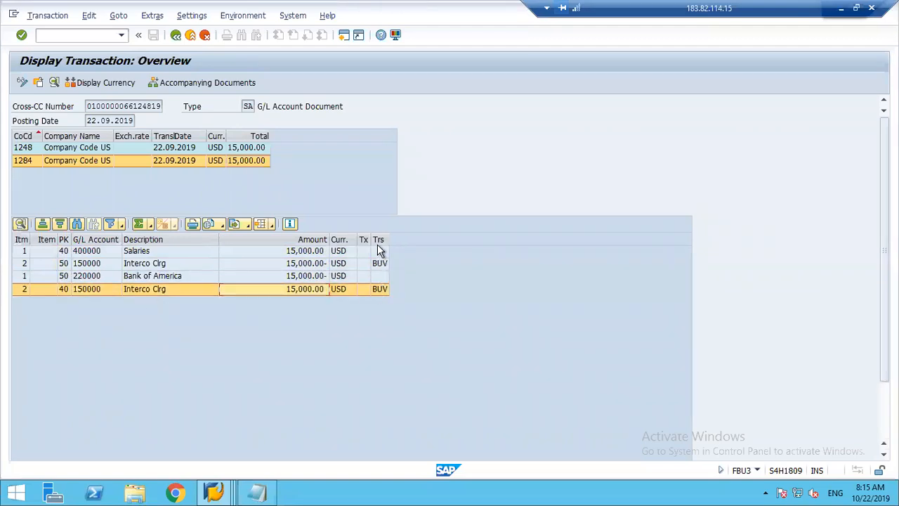
Switch to the Display IMG session and open Prepare Cross-Company Code Transactions under General Ledger Accounting business transactions.
click(216, 490)
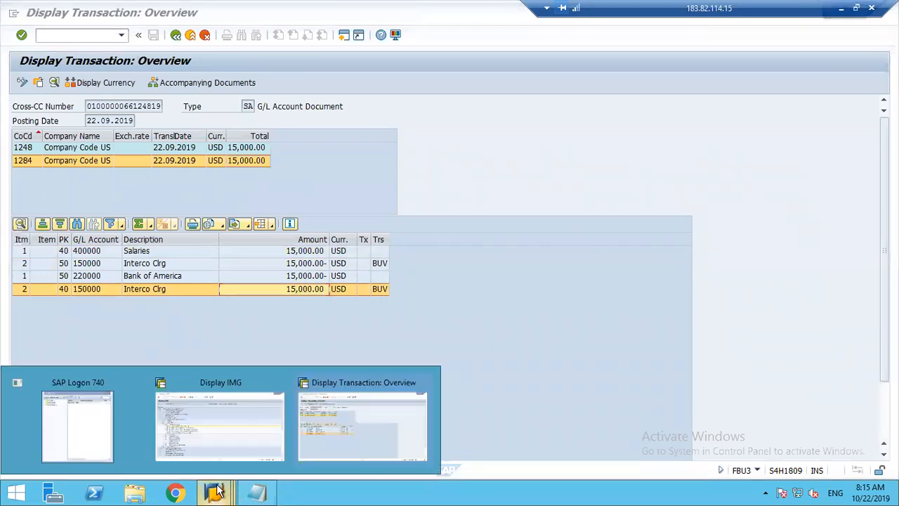
click(236, 420)
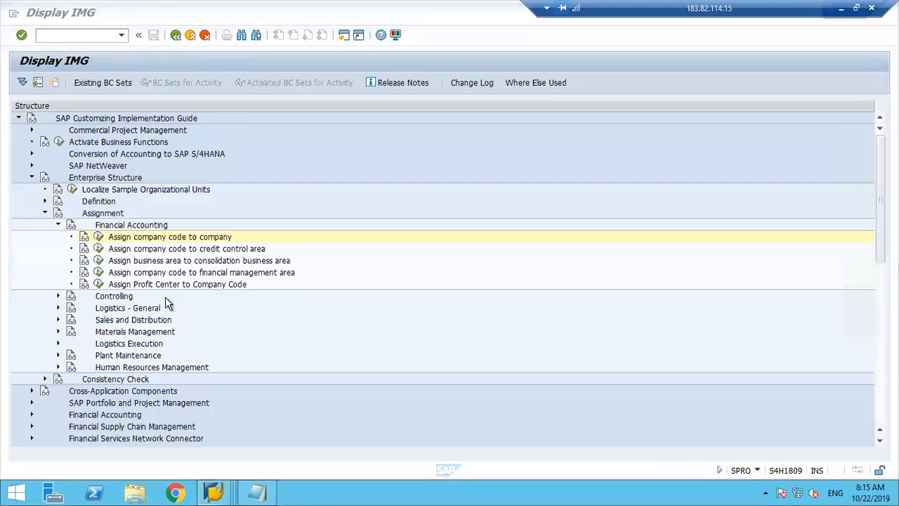
click(31, 178)
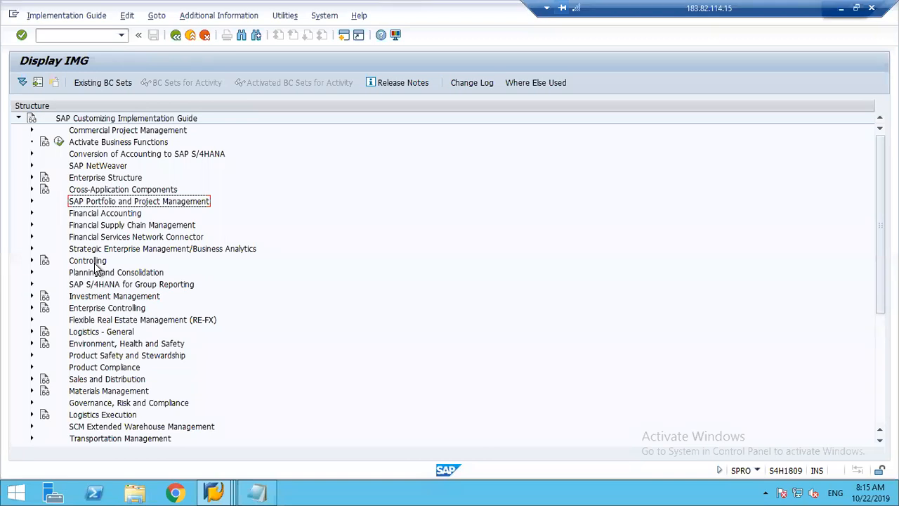
click(31, 213)
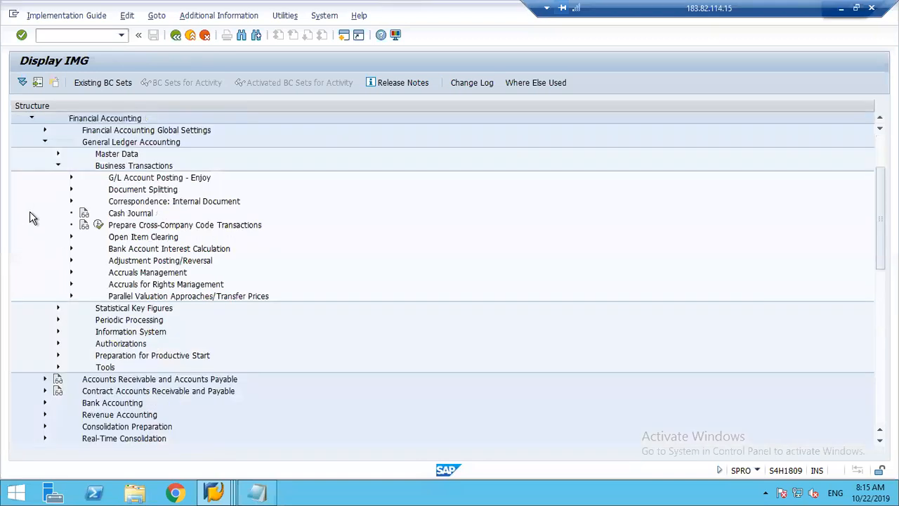
click(99, 225)
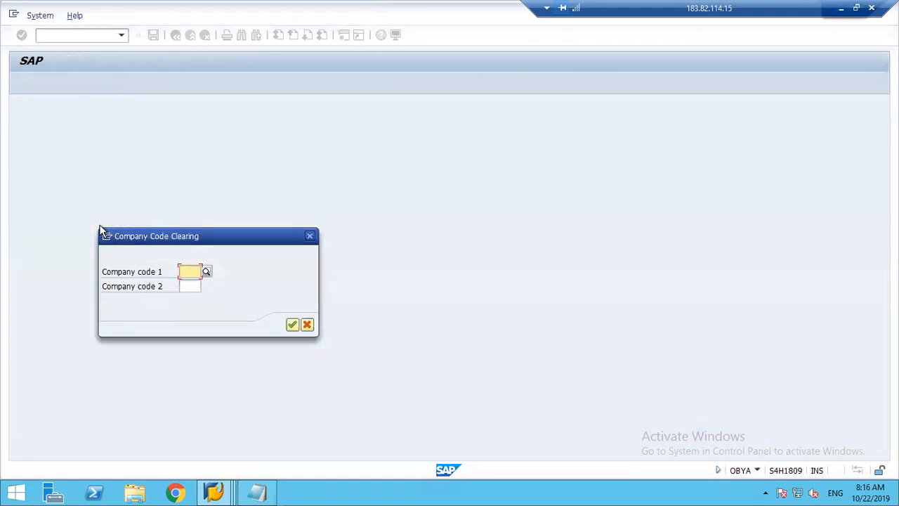
Display the clearing accounts between company codes 1248 and 1284, check the transaction key BUV and return to the transaction overview.
text(1248)
key(Return)
text(1284)
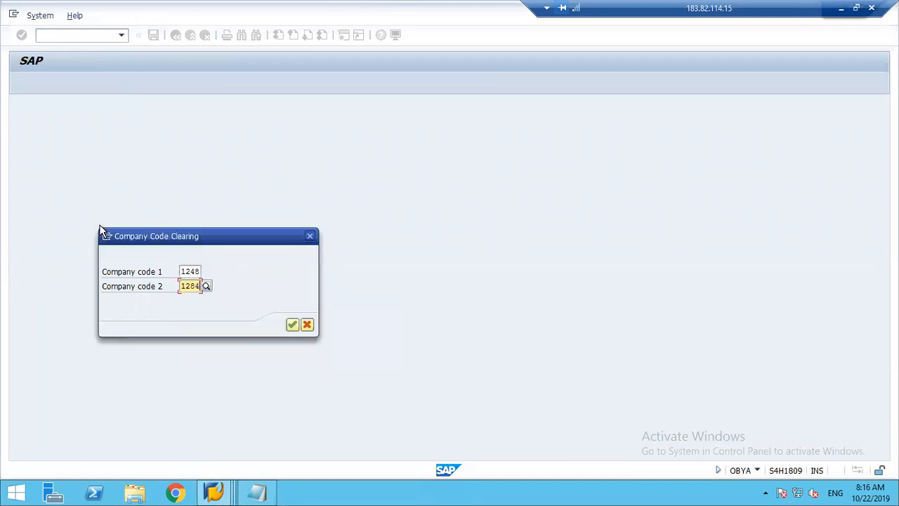
key(Return)
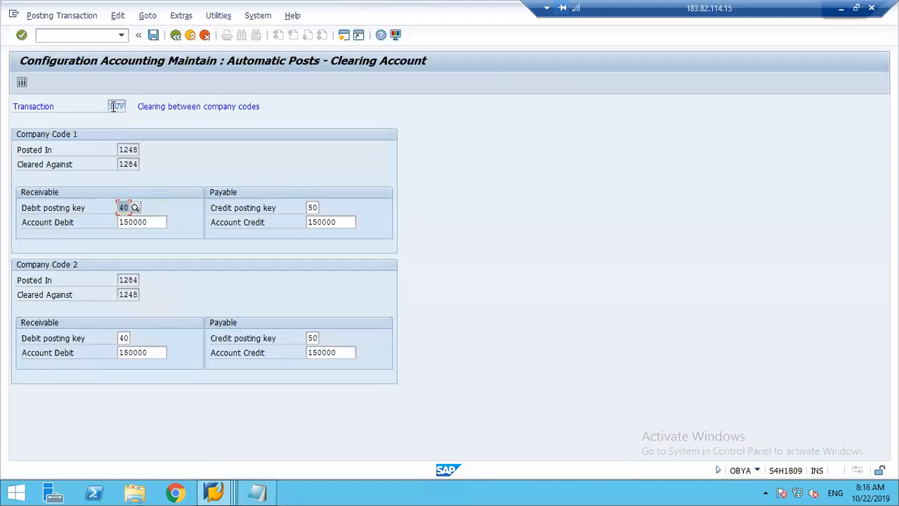
drag(126, 106, 109, 106)
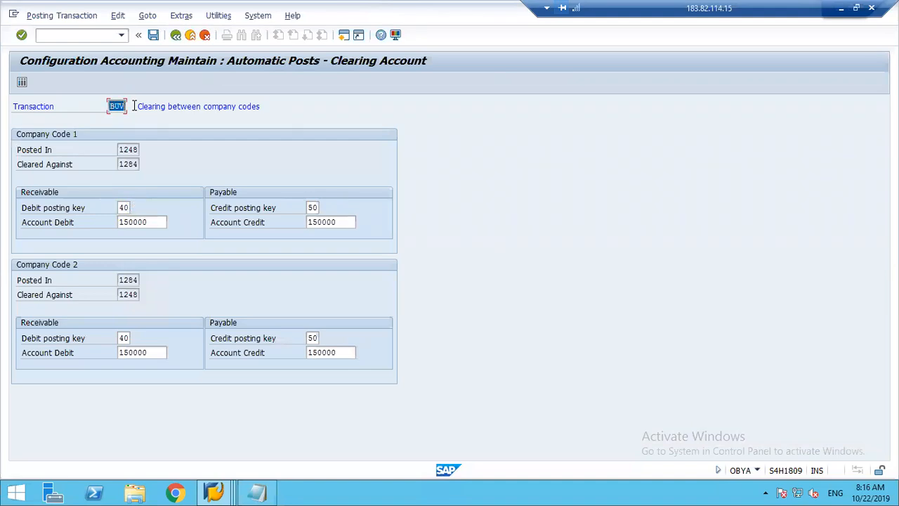
click(214, 493)
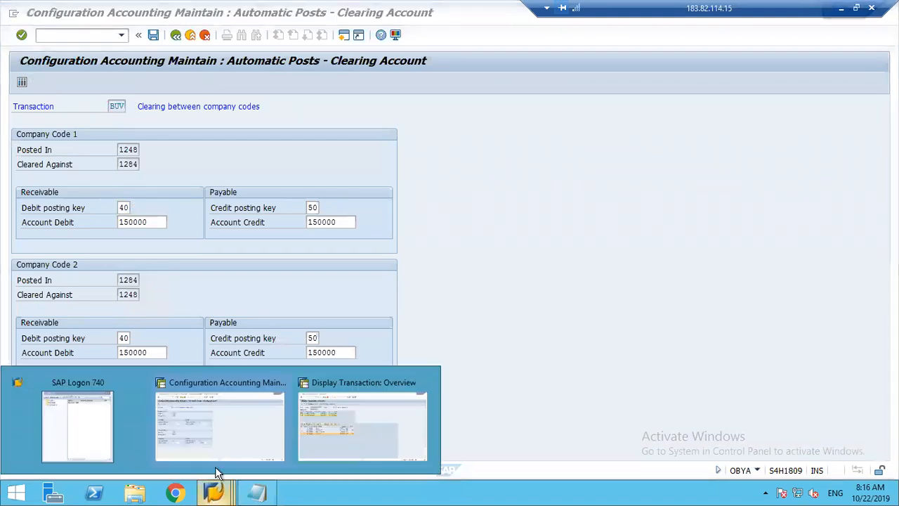
click(325, 425)
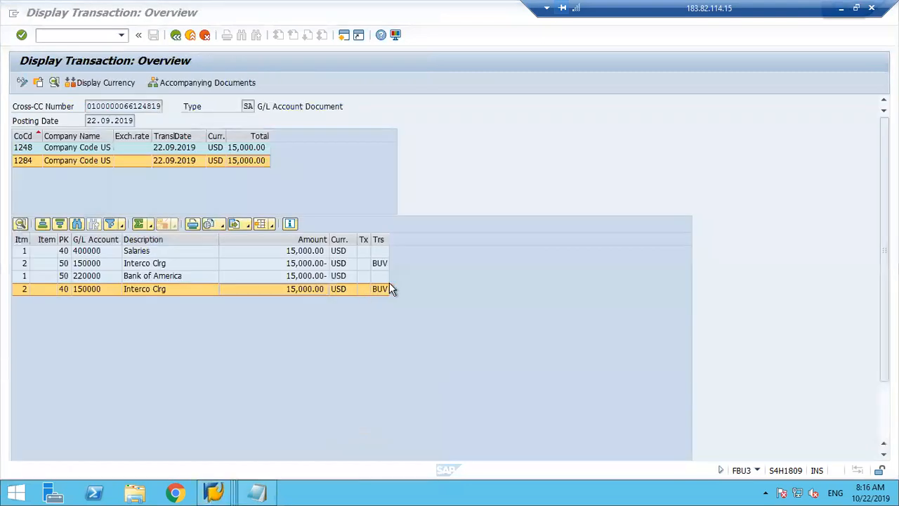
Check the transaction keys of the two Interco Clrg items and compare the amounts of all four line items.
click(382, 265)
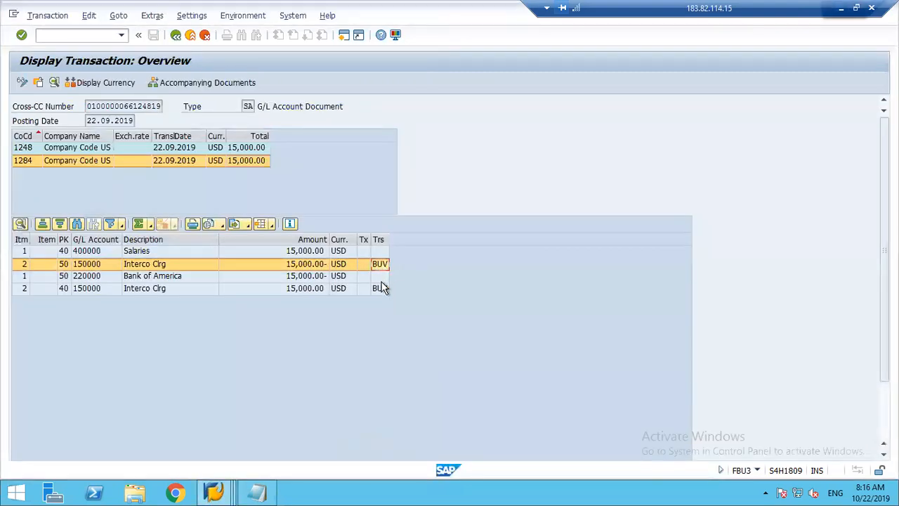
click(380, 288)
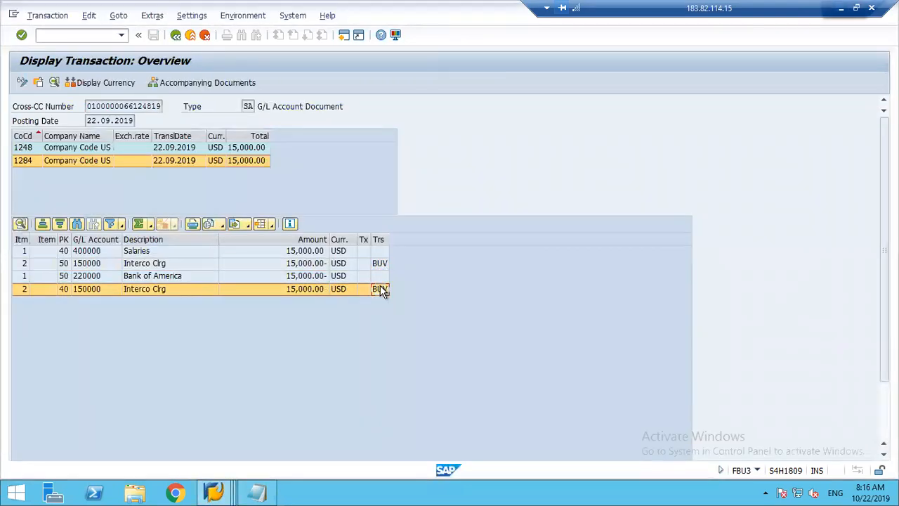
click(305, 253)
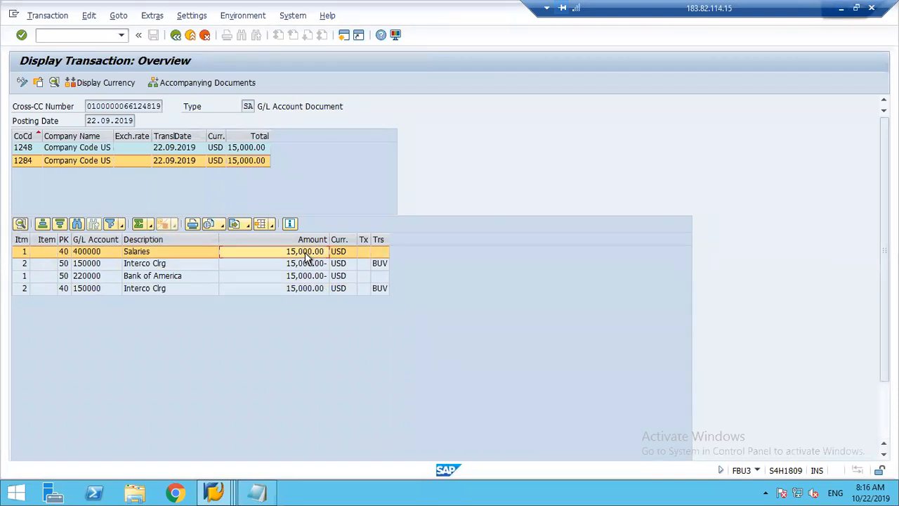
click(311, 264)
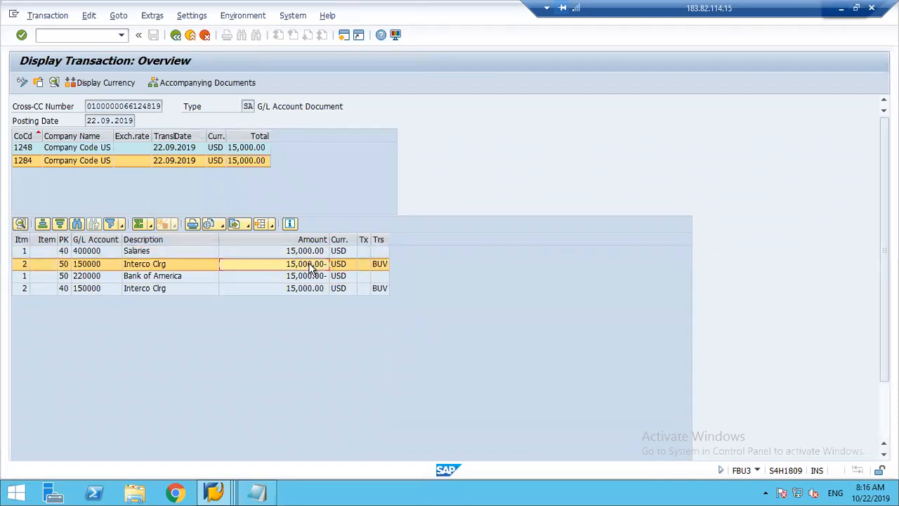
click(306, 276)
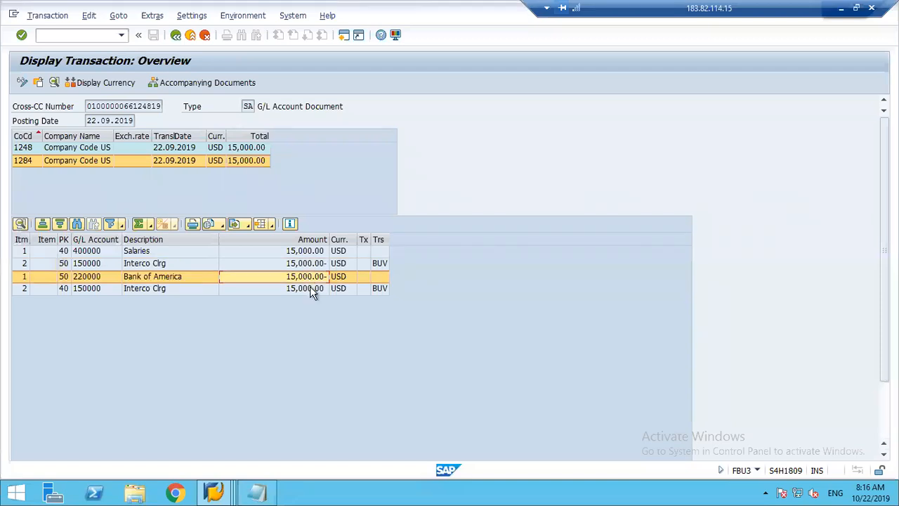
click(311, 290)
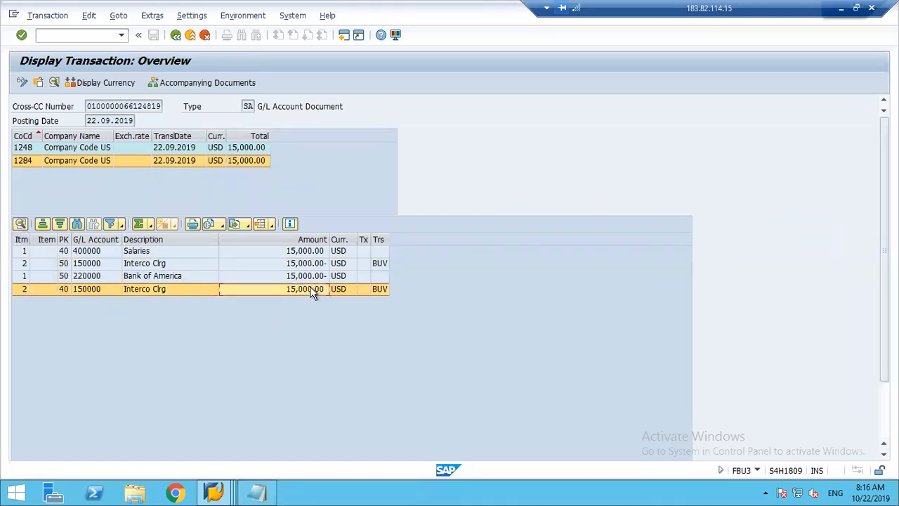
click(312, 278)
click(311, 289)
Display the document header of company code 1248, close it and examine the cross-company number in the overview.
click(87, 149)
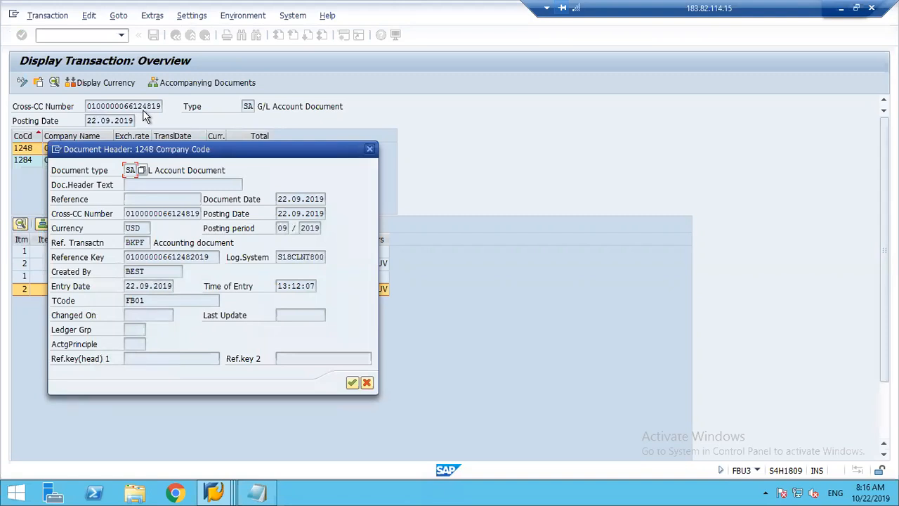
click(370, 151)
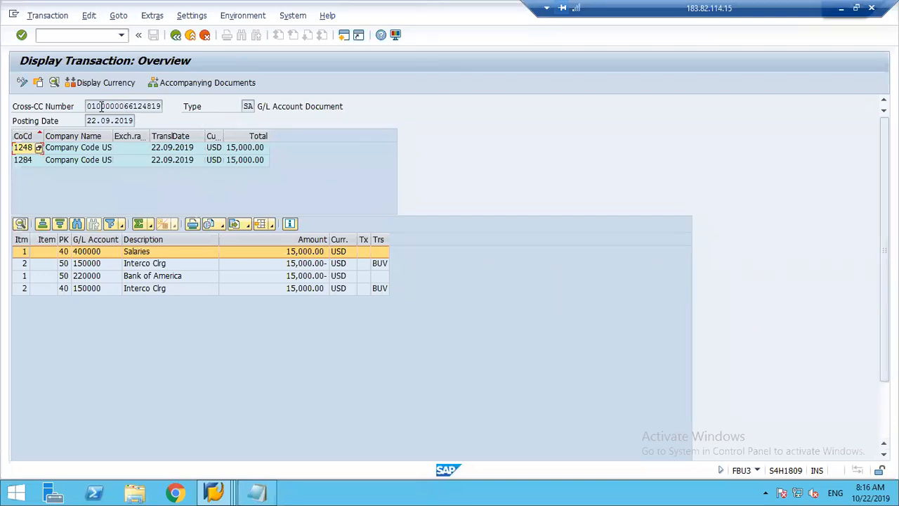
drag(87, 105, 163, 107)
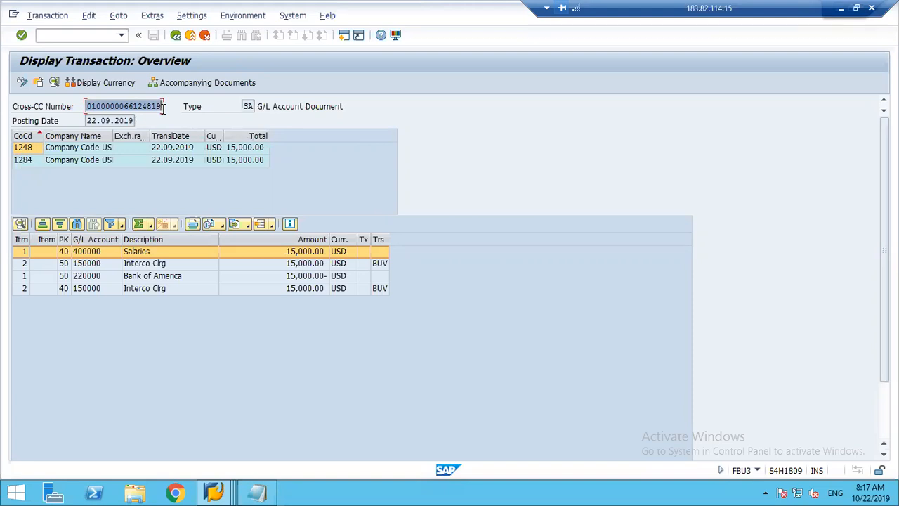
click(163, 107)
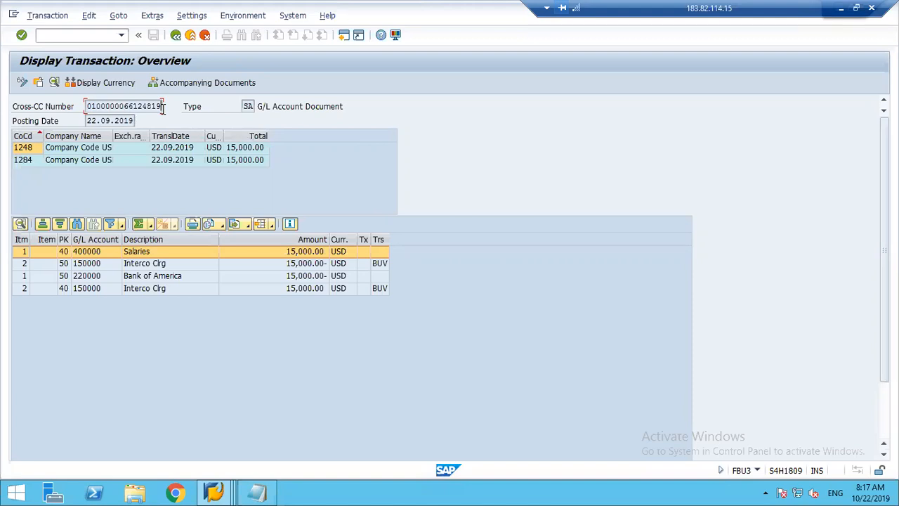
Display the document header of company code 1284, examine its reference key and cross-company number, and close it.
click(59, 164)
double_click(59, 171)
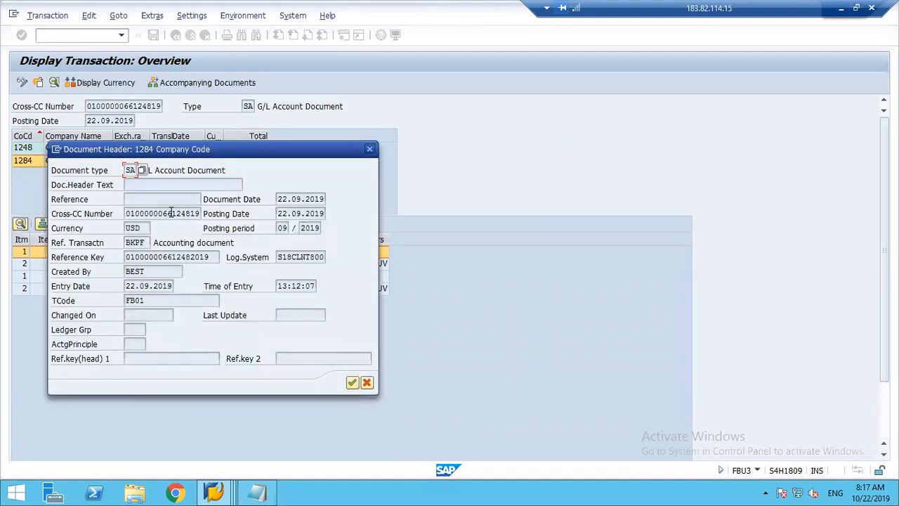
click(212, 257)
click(195, 213)
drag(196, 213, 201, 213)
click(200, 214)
click(371, 148)
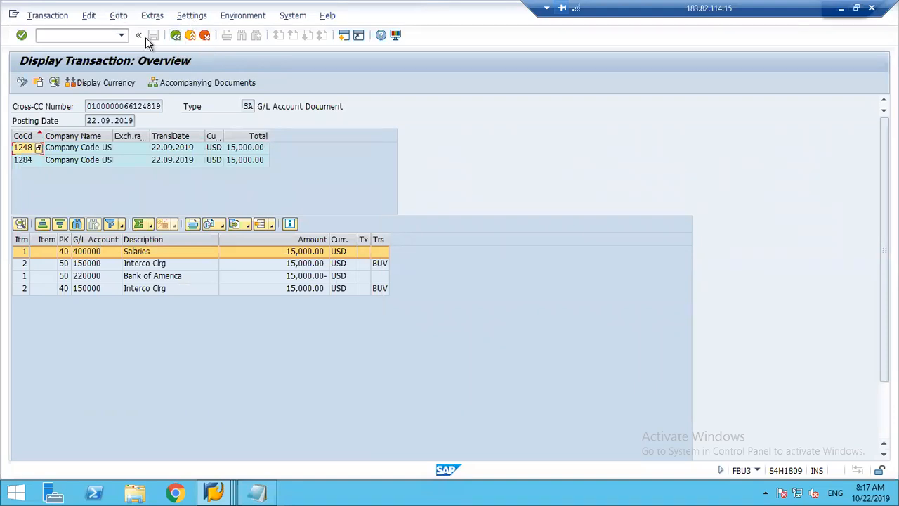
Examine the individual parts of the cross-company number and the document type SA in the transaction overview.
click(90, 111)
key(super+q)
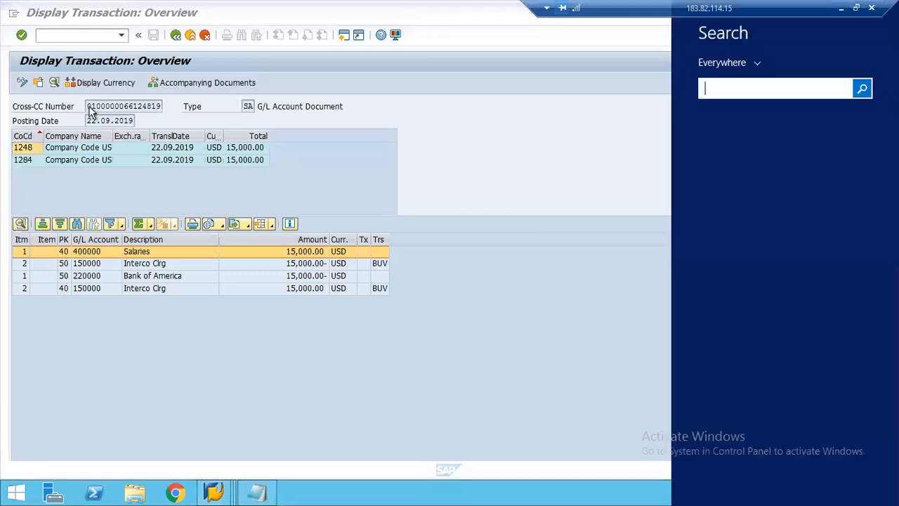
click(501, 208)
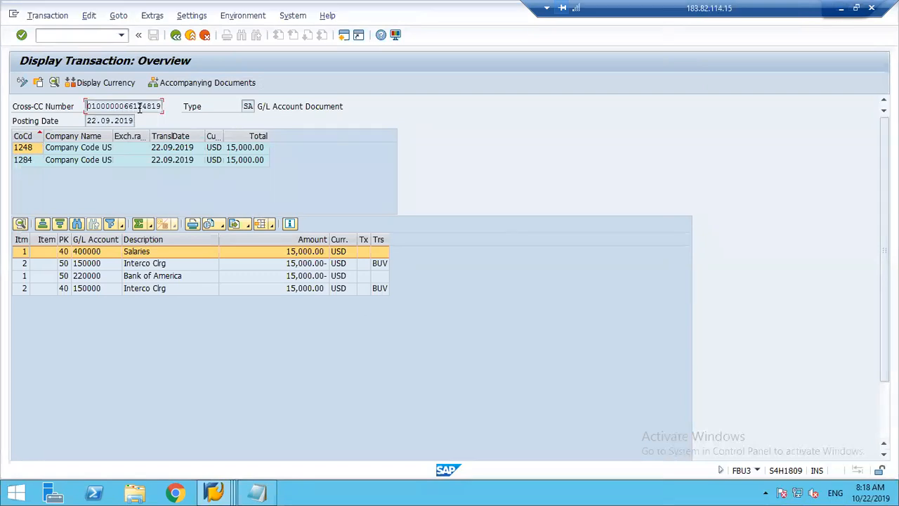
drag(132, 106, 153, 105)
click(130, 103)
drag(132, 105, 90, 106)
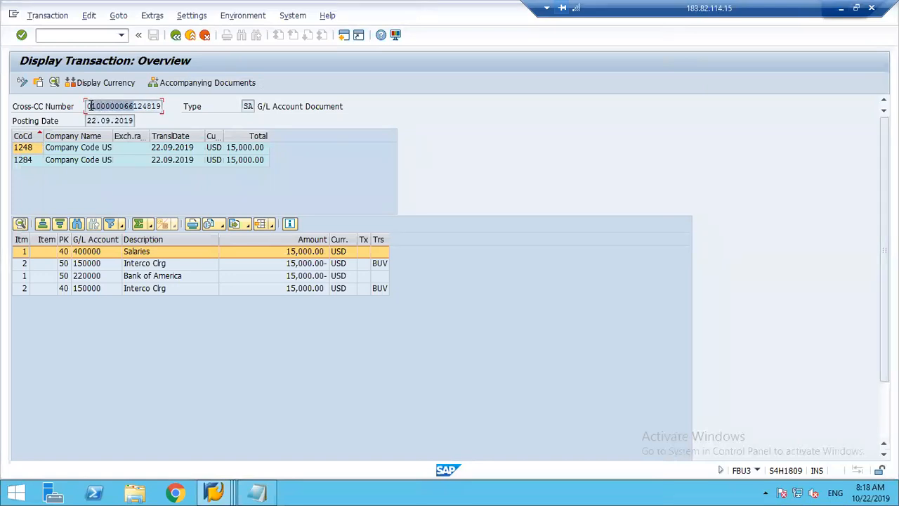
click(91, 106)
drag(244, 106, 262, 105)
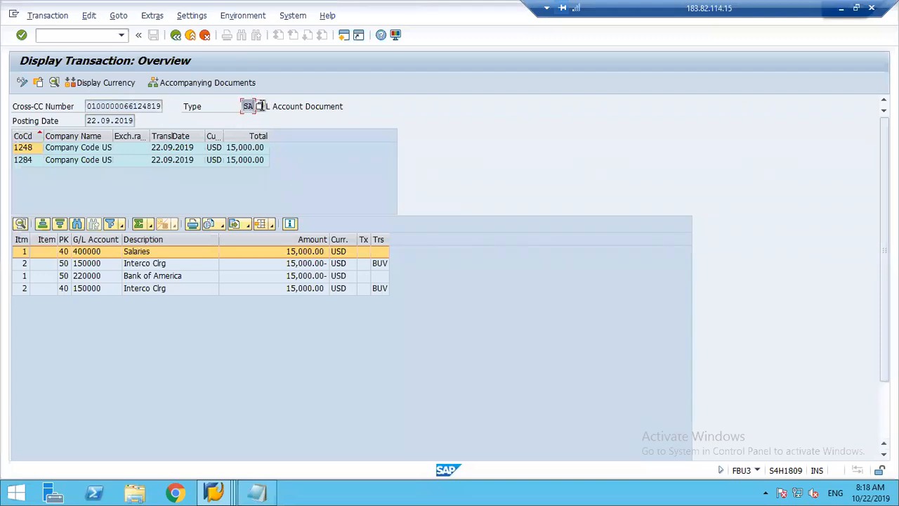
Switch to the clearing account configuration session and open company code 1248's document number range intervals in change mode with transaction FBN1.
click(218, 494)
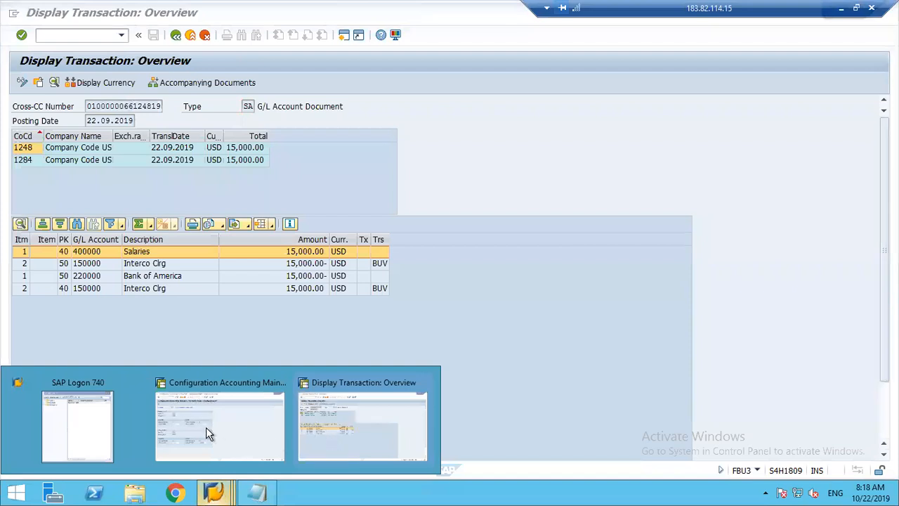
click(206, 428)
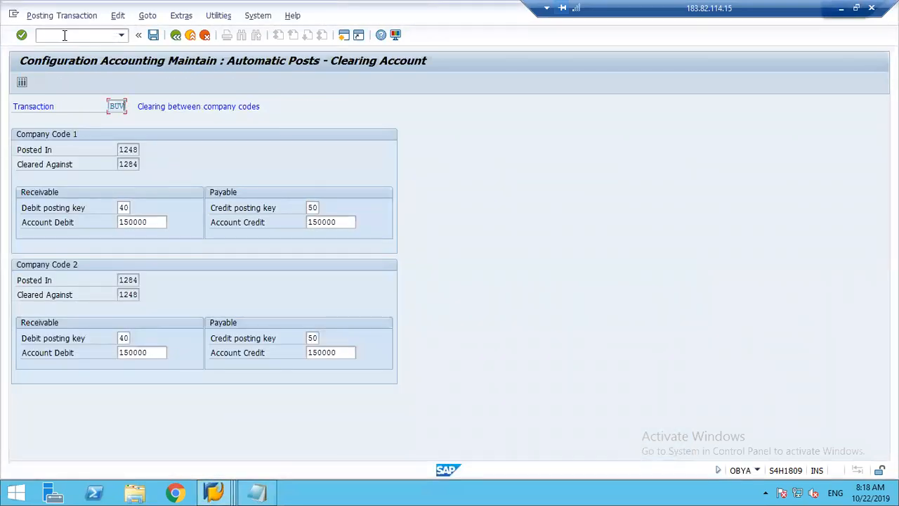
key(Tab)
click(73, 37)
text(/nfbn1)
key(Return)
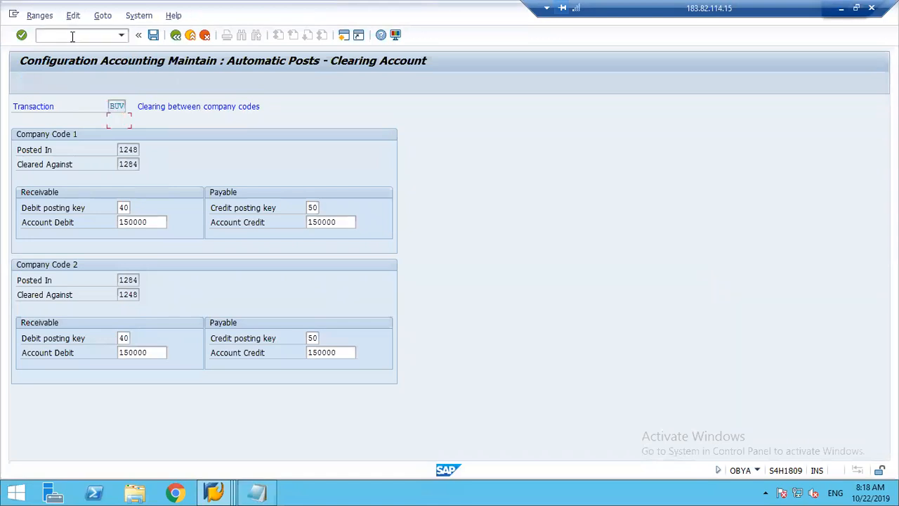
text(1248)
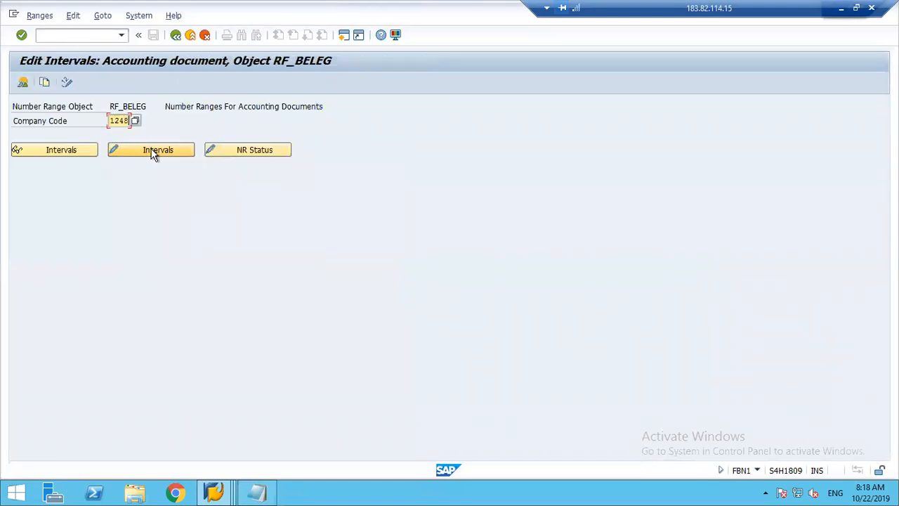
key(Tab)
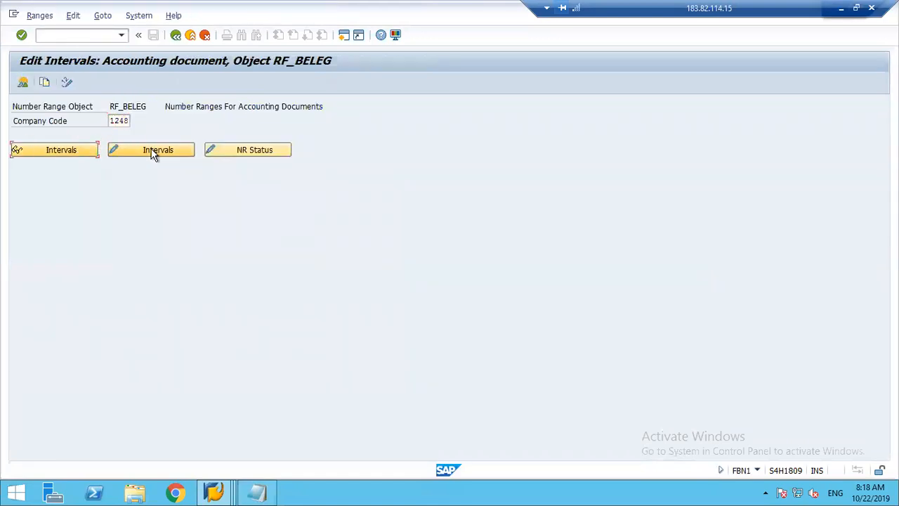
click(153, 155)
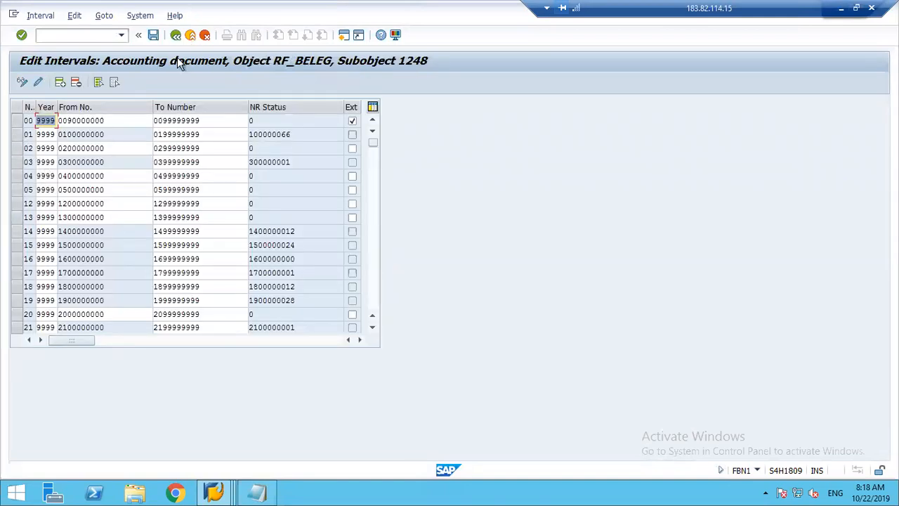
Open the document types configuration (OBA7), position to type SA, check its number range in the details and return to the overview.
click(77, 38)
text(/n)
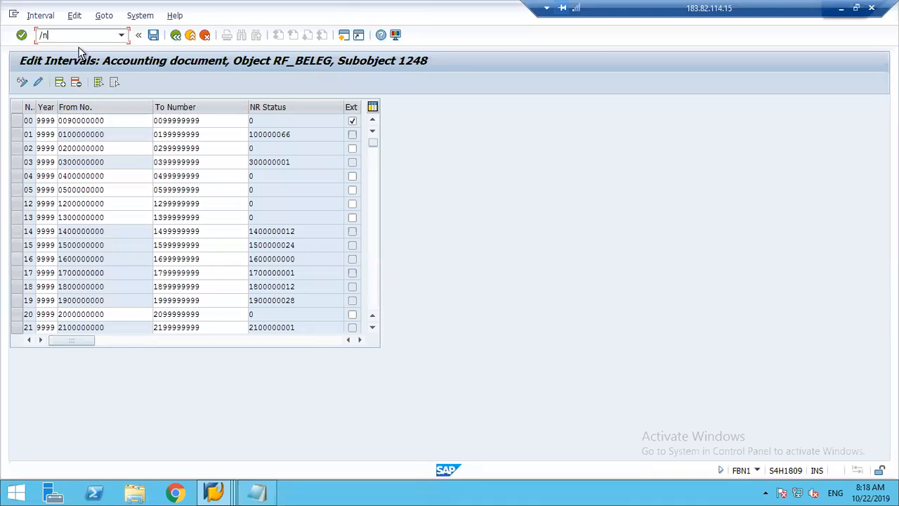
text(snro)
key(Return)
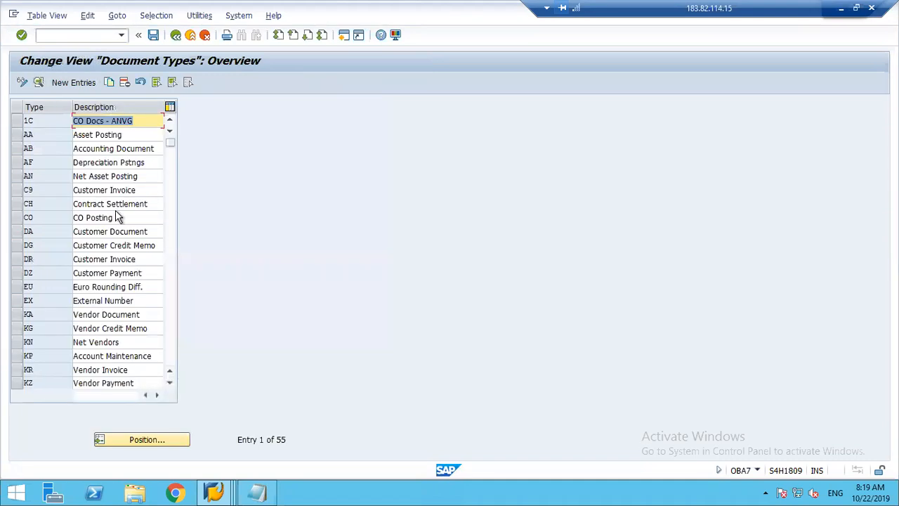
click(137, 442)
text(SA)
key(Return)
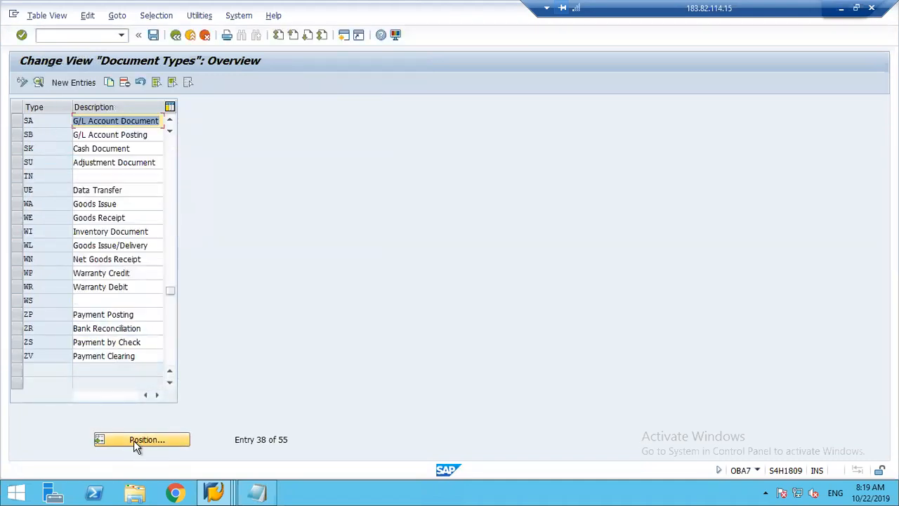
double_click(40, 121)
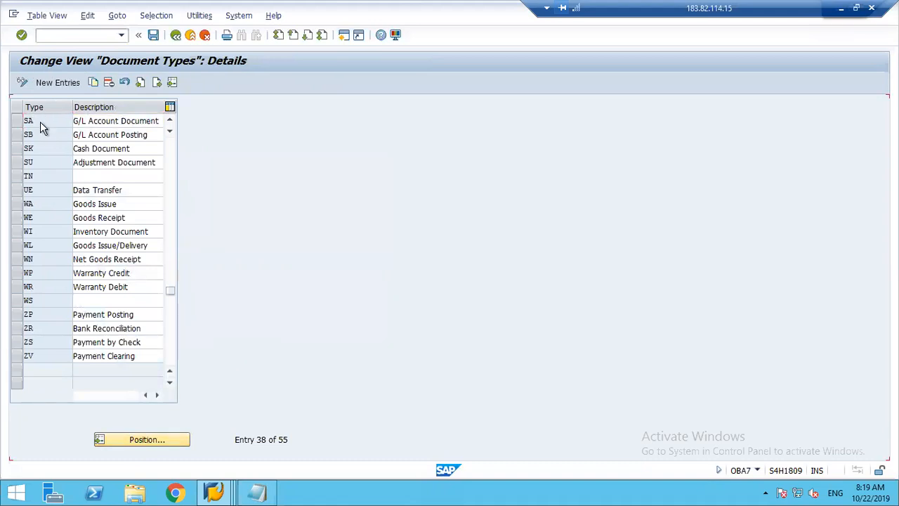
click(120, 109)
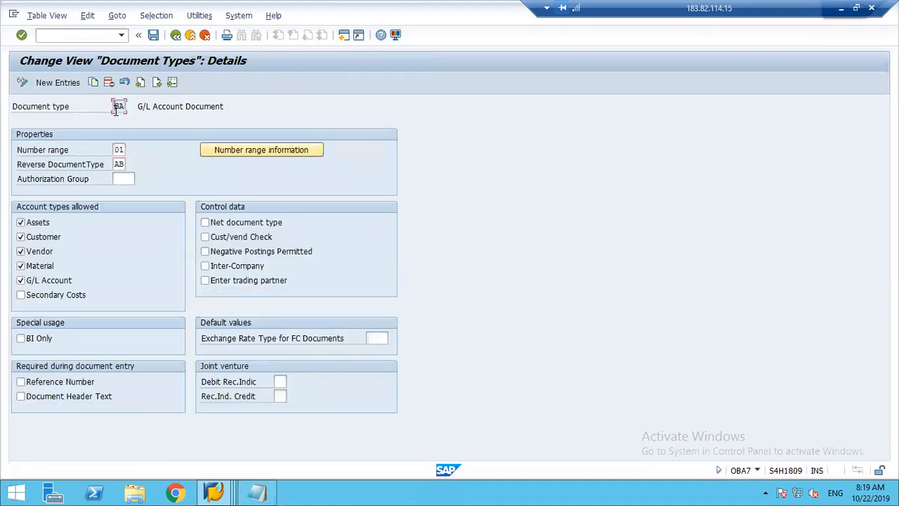
click(176, 35)
Switch back to the transaction overview session, return to the company code 1284 document and examine its cross-company number.
click(216, 494)
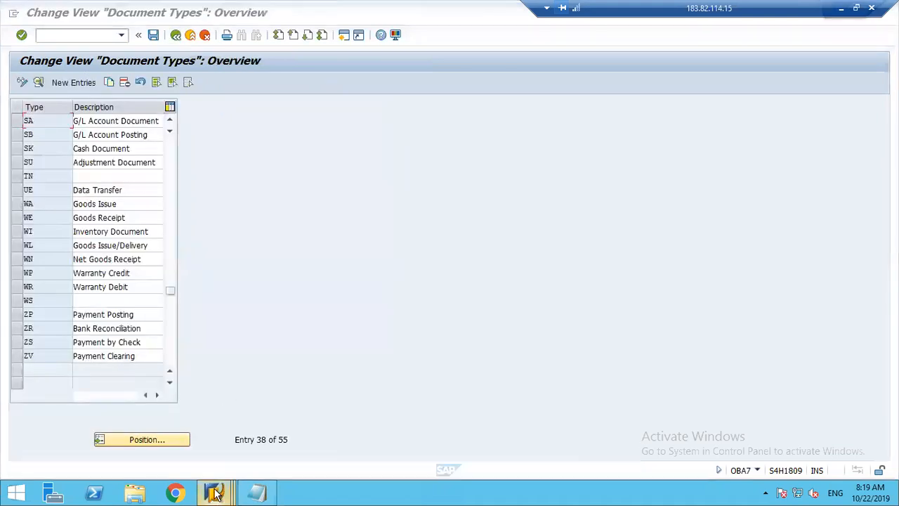
click(333, 430)
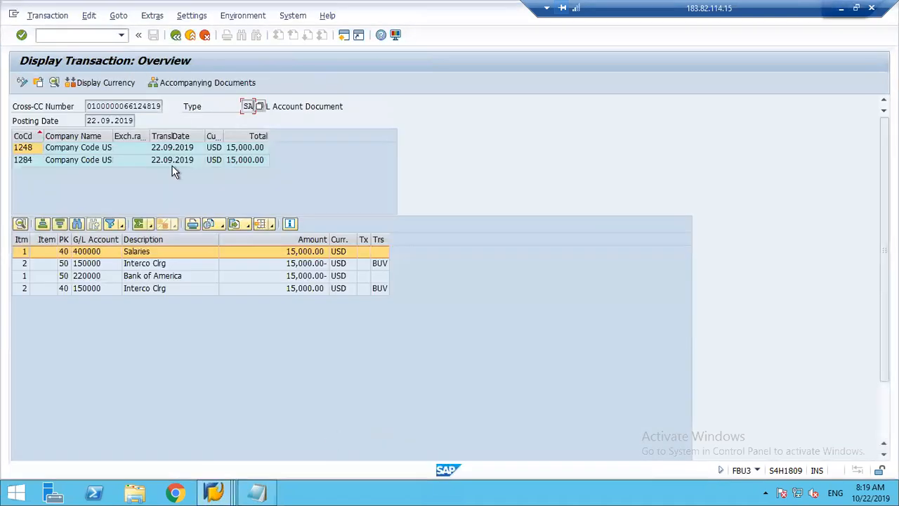
click(175, 35)
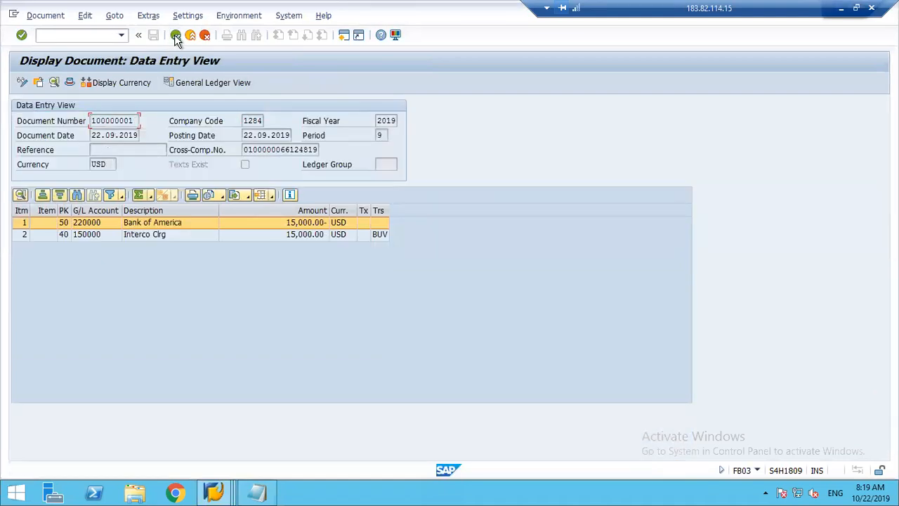
click(290, 150)
drag(291, 150, 309, 149)
click(180, 35)
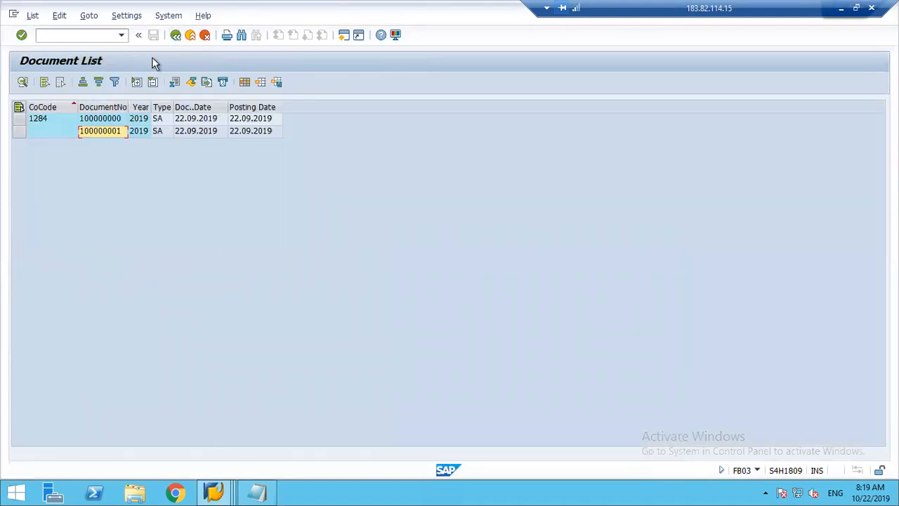
Return to the document selection and list the documents of company code 1248 for posting date 22.09.2019.
click(176, 36)
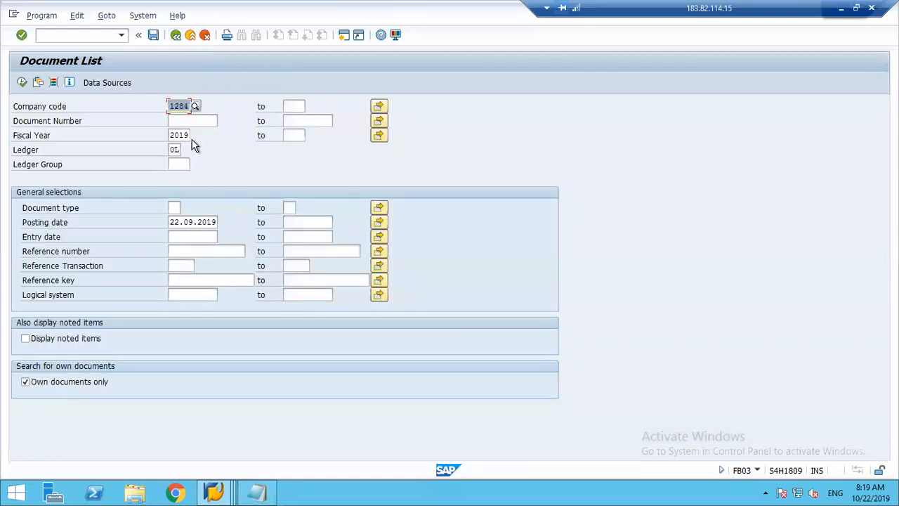
text(1248)
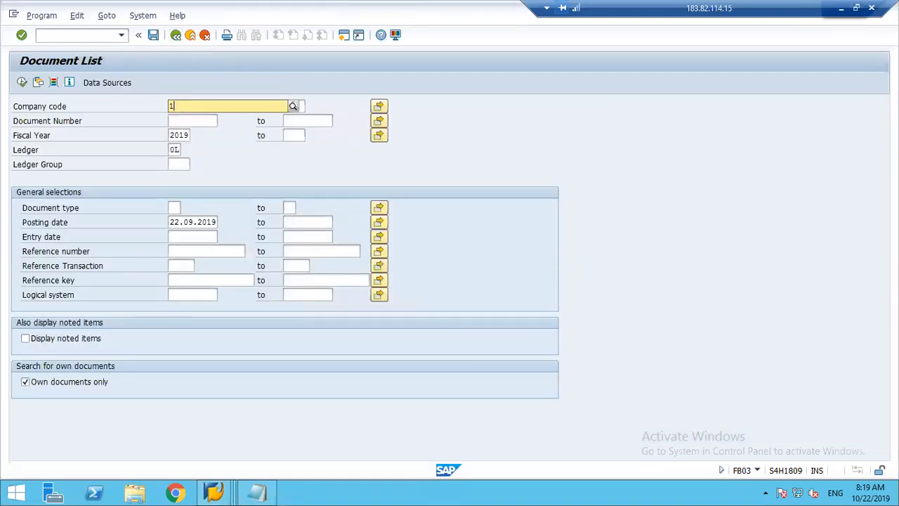
key(Return)
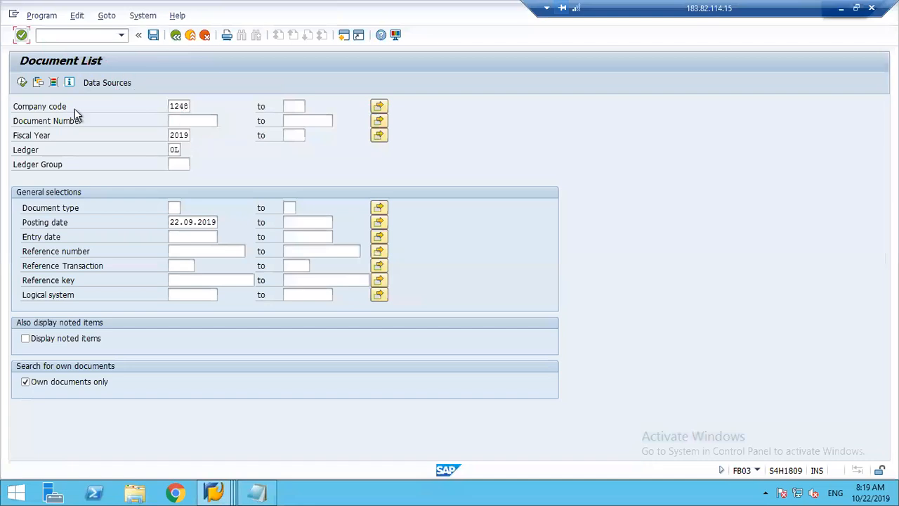
click(22, 83)
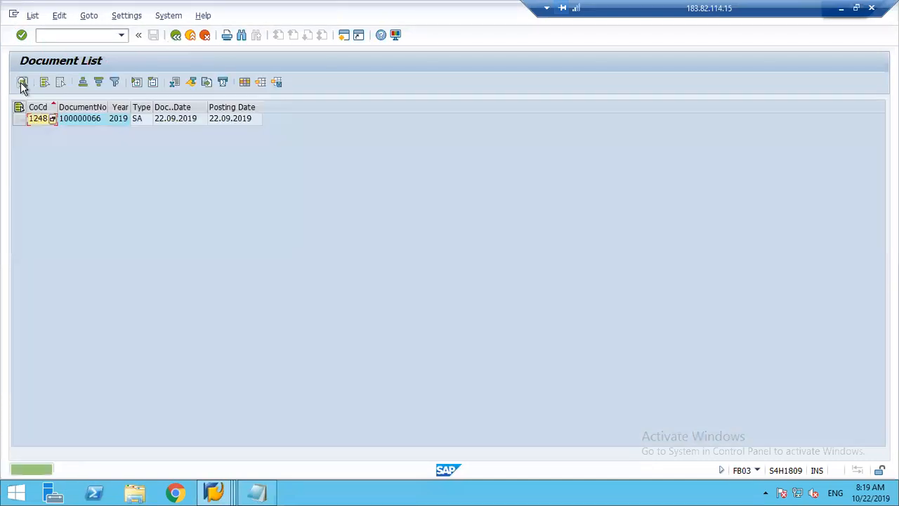
Open company code 1248's listed document and examine its cross-company number against the document number, company code and fiscal year.
double_click(94, 120)
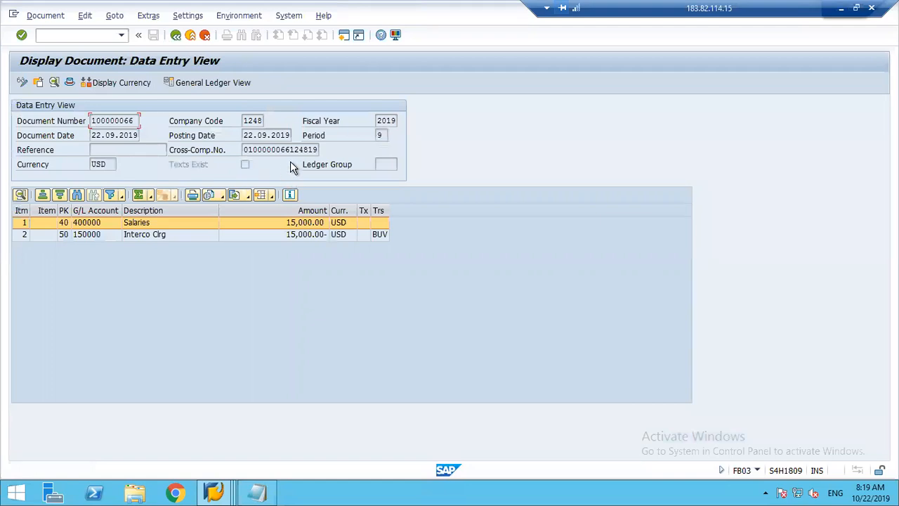
drag(290, 149, 309, 149)
click(309, 149)
click(176, 36)
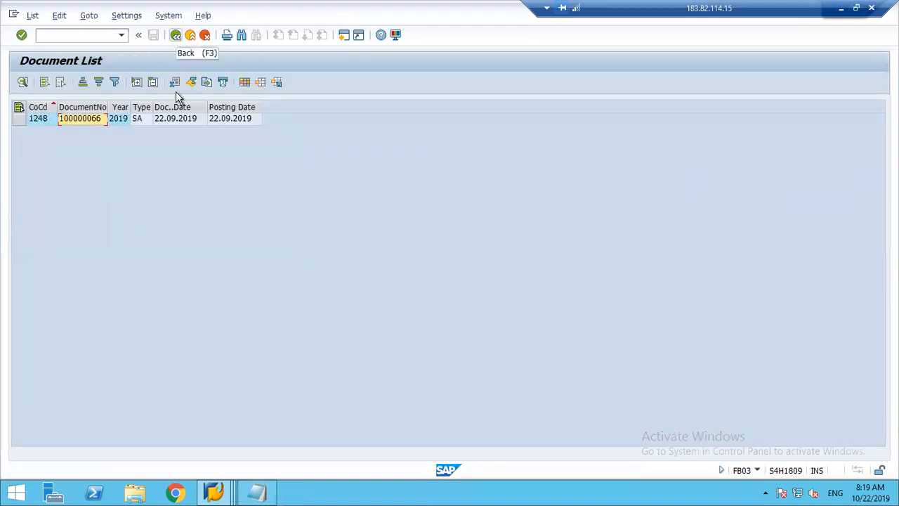
double_click(85, 120)
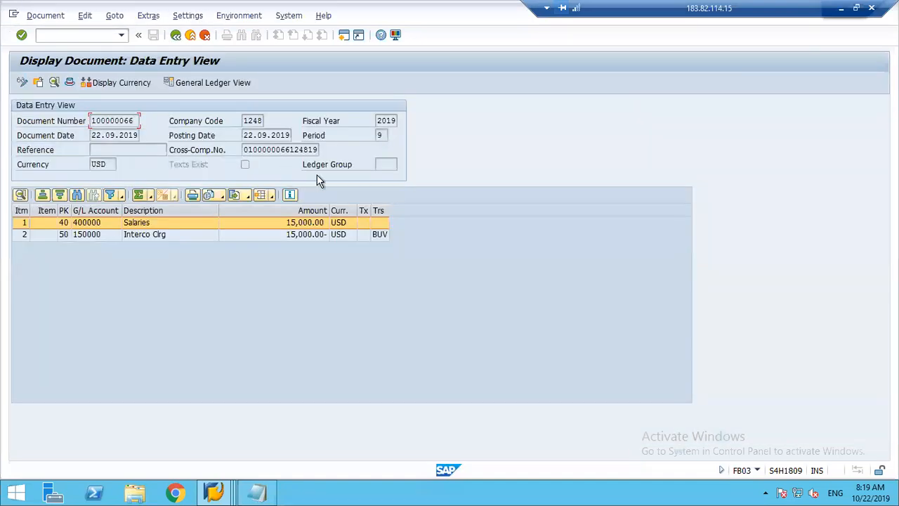
drag(246, 151, 307, 150)
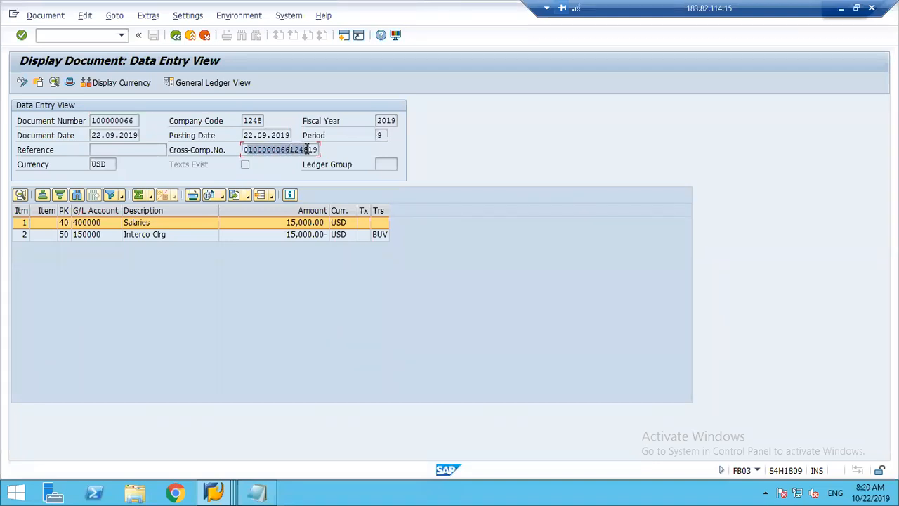
click(307, 149)
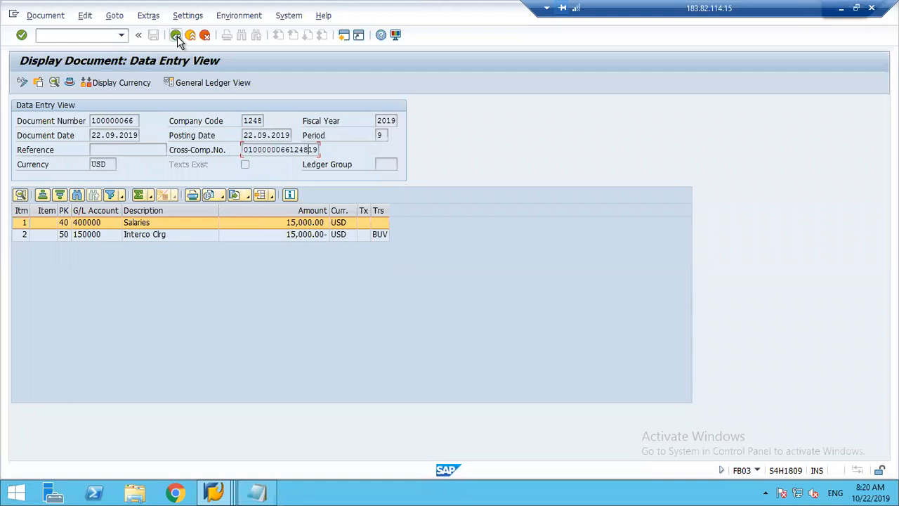
Return to the document selection and list the documents of company code 1284 for posting date 22.09.2019.
click(176, 35)
click(176, 36)
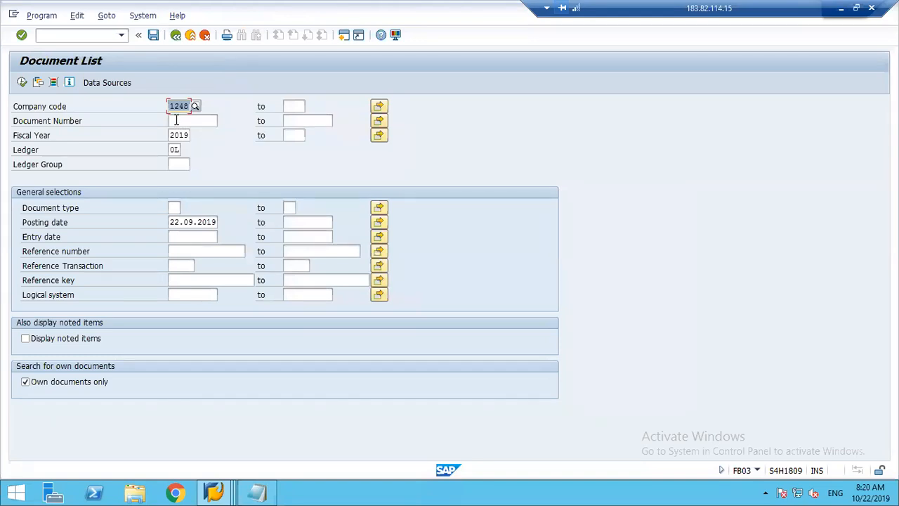
text(1284)
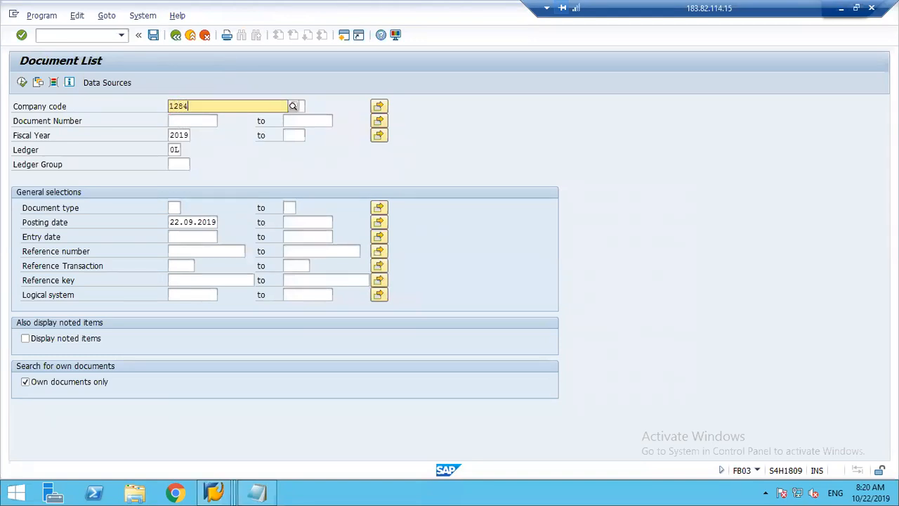
key(Return)
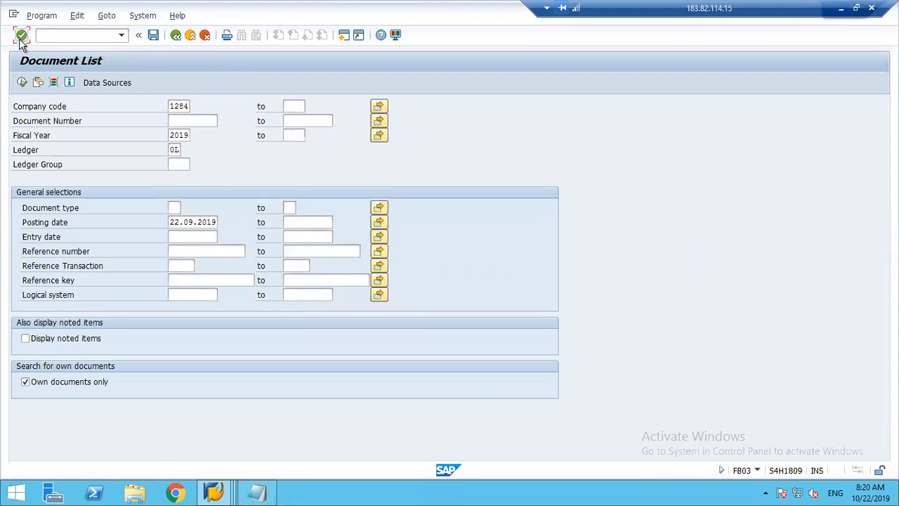
click(23, 82)
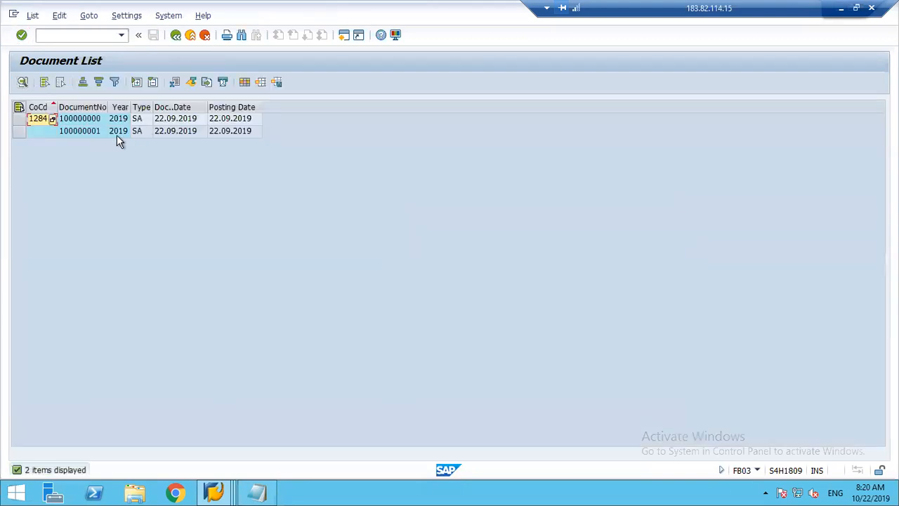
Open the second listed document of company code 1284 and examine its cross-company number and its clearing and bank line items.
double_click(100, 130)
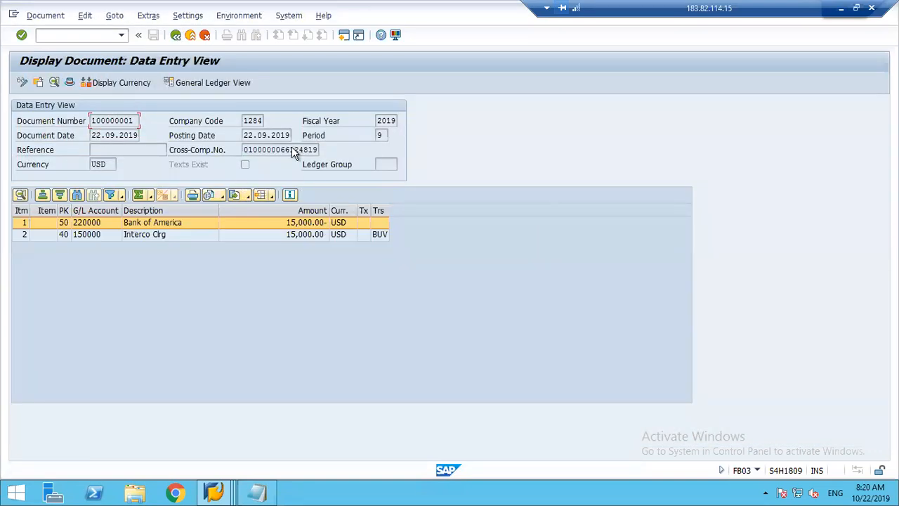
drag(291, 149, 314, 150)
click(314, 151)
drag(291, 150, 309, 149)
click(308, 149)
click(156, 234)
click(180, 222)
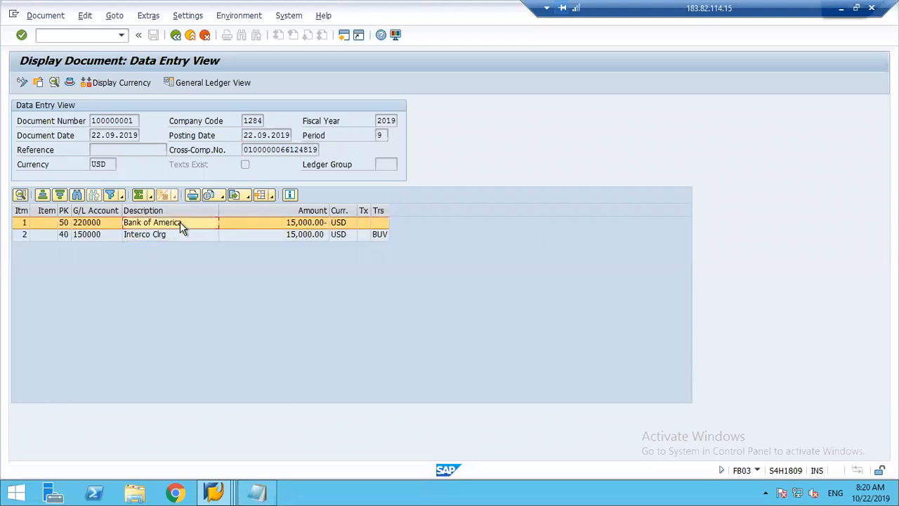
Widen the currency, tax and transaction columns of the line items and reduce the full-screen remote desktop to a window.
drag(370, 211, 439, 212)
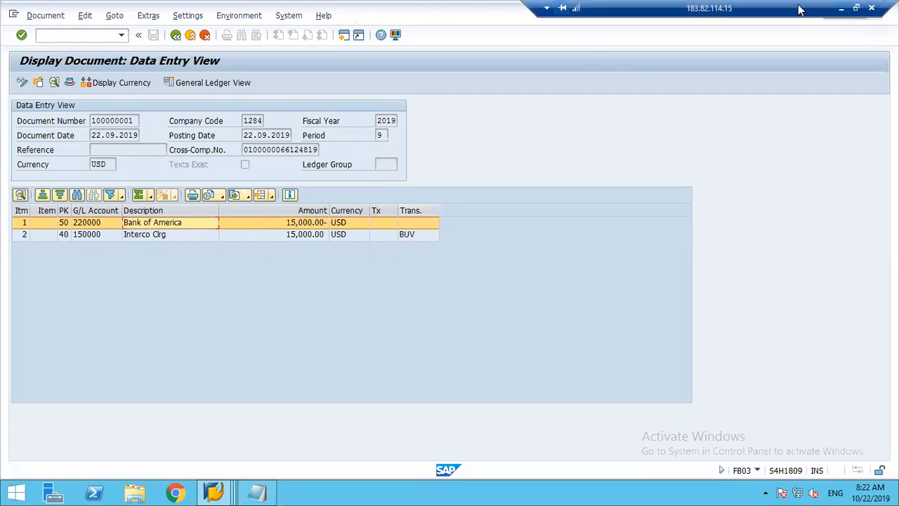
click(856, 7)
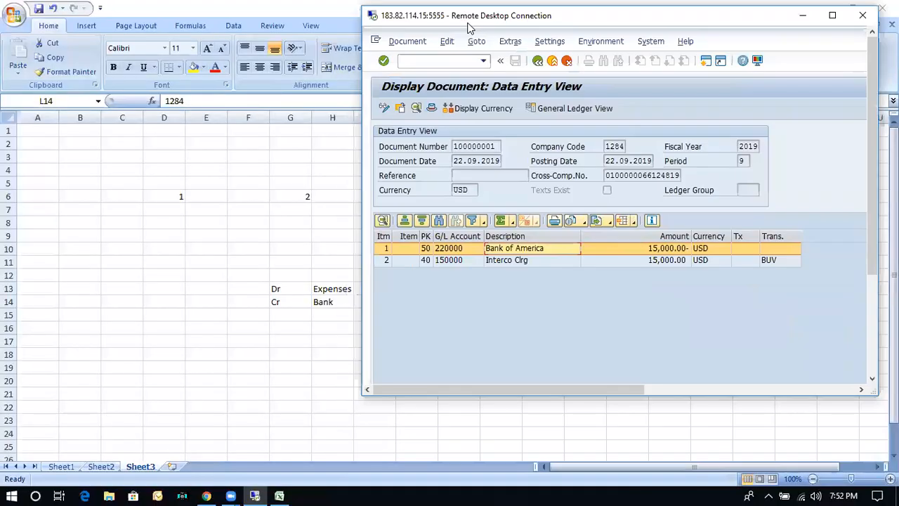